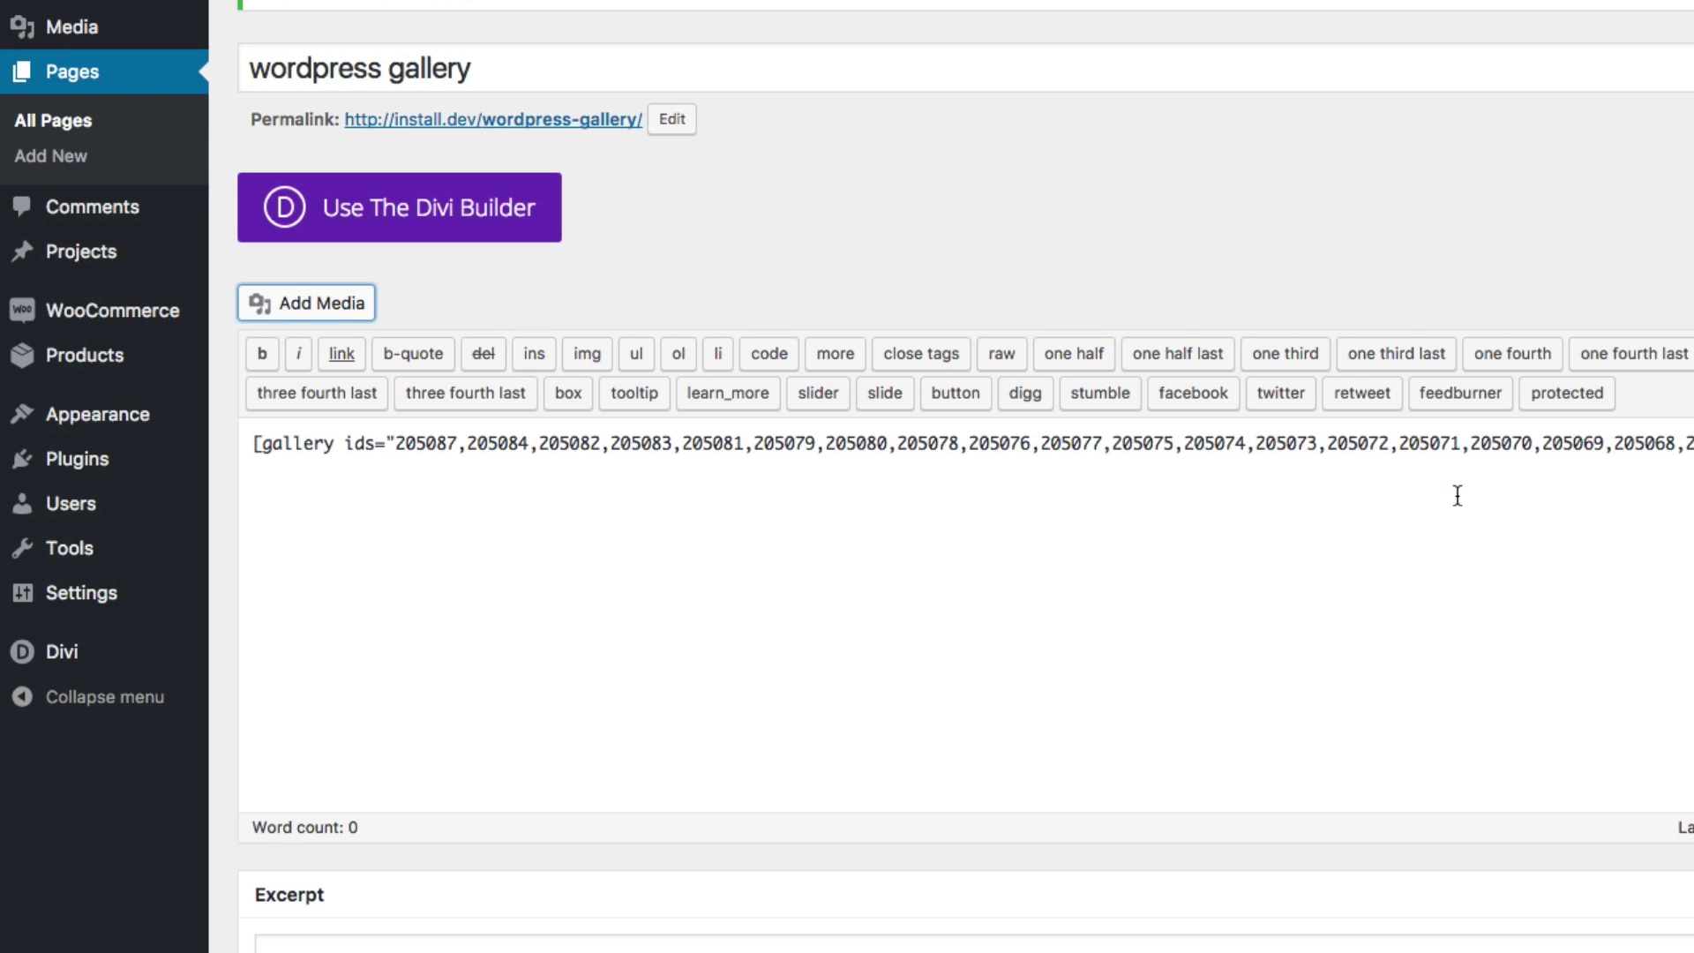
- Open the media library to start building a gallery for the wordpress gallery page
{"action": "left_click", "coordinate": [316, 310]}
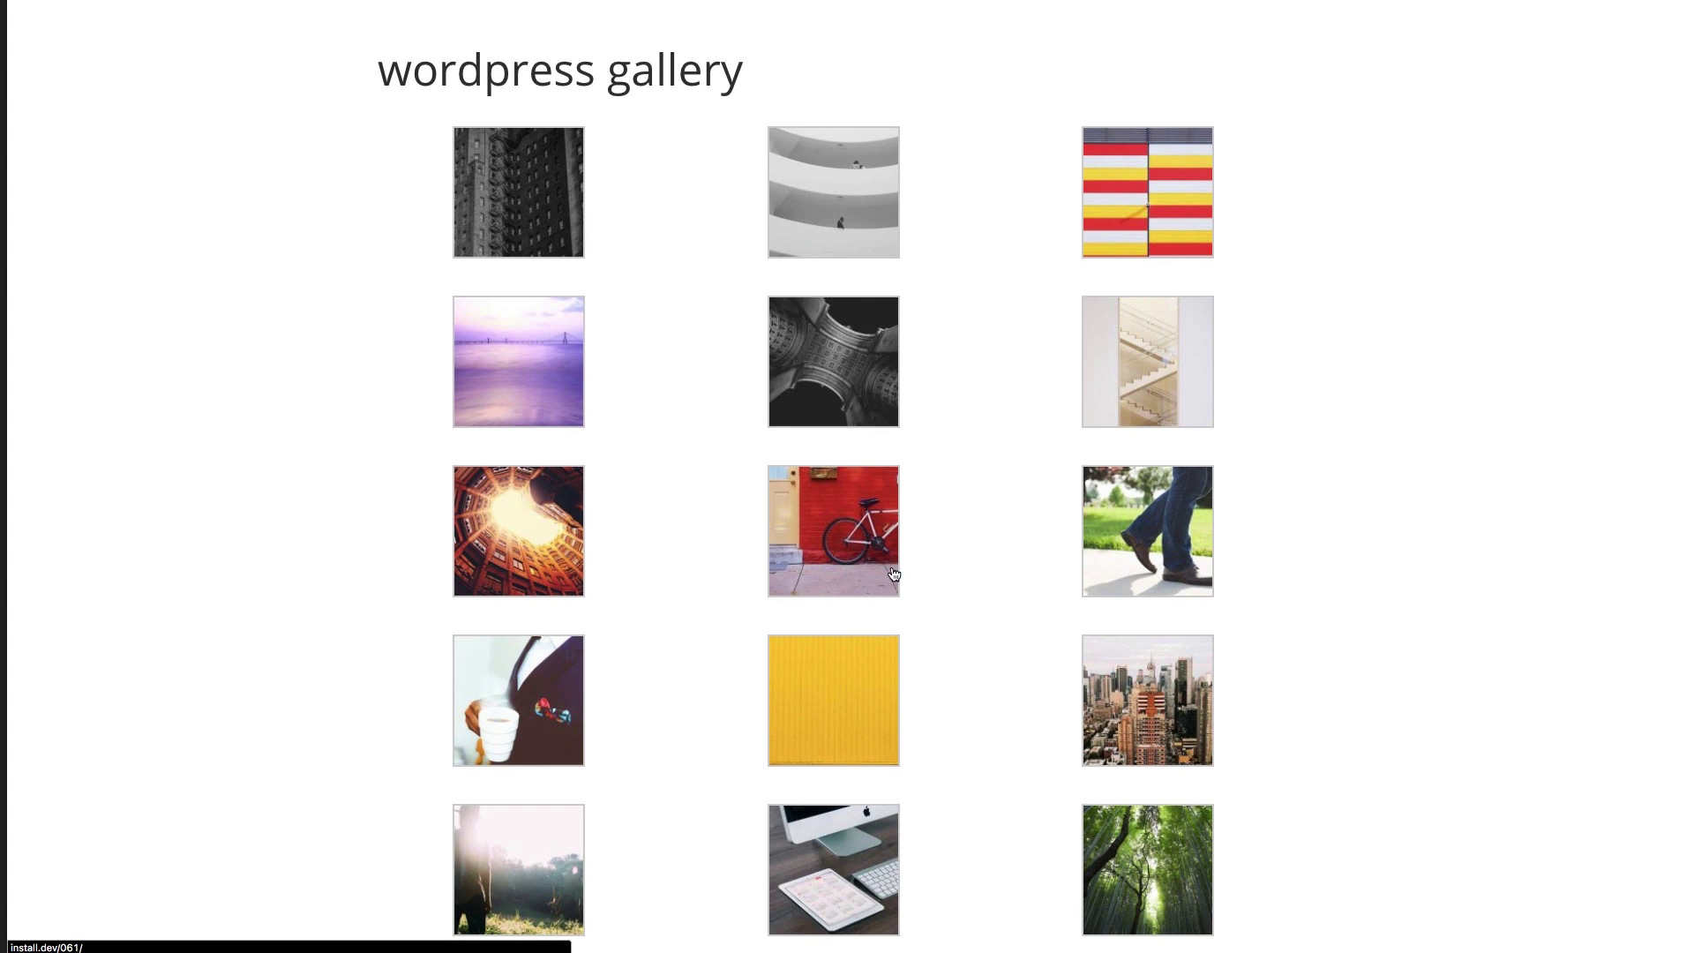
- View the default three-column gallery on the front end and open the first photo's attachment page
{"action": "scroll", "coordinate": [887, 574], "scroll_direction": "down", "scroll_amount": 3}
{"action": "scroll", "coordinate": [829, 458], "scroll_direction": "up", "scroll_amount": 3}
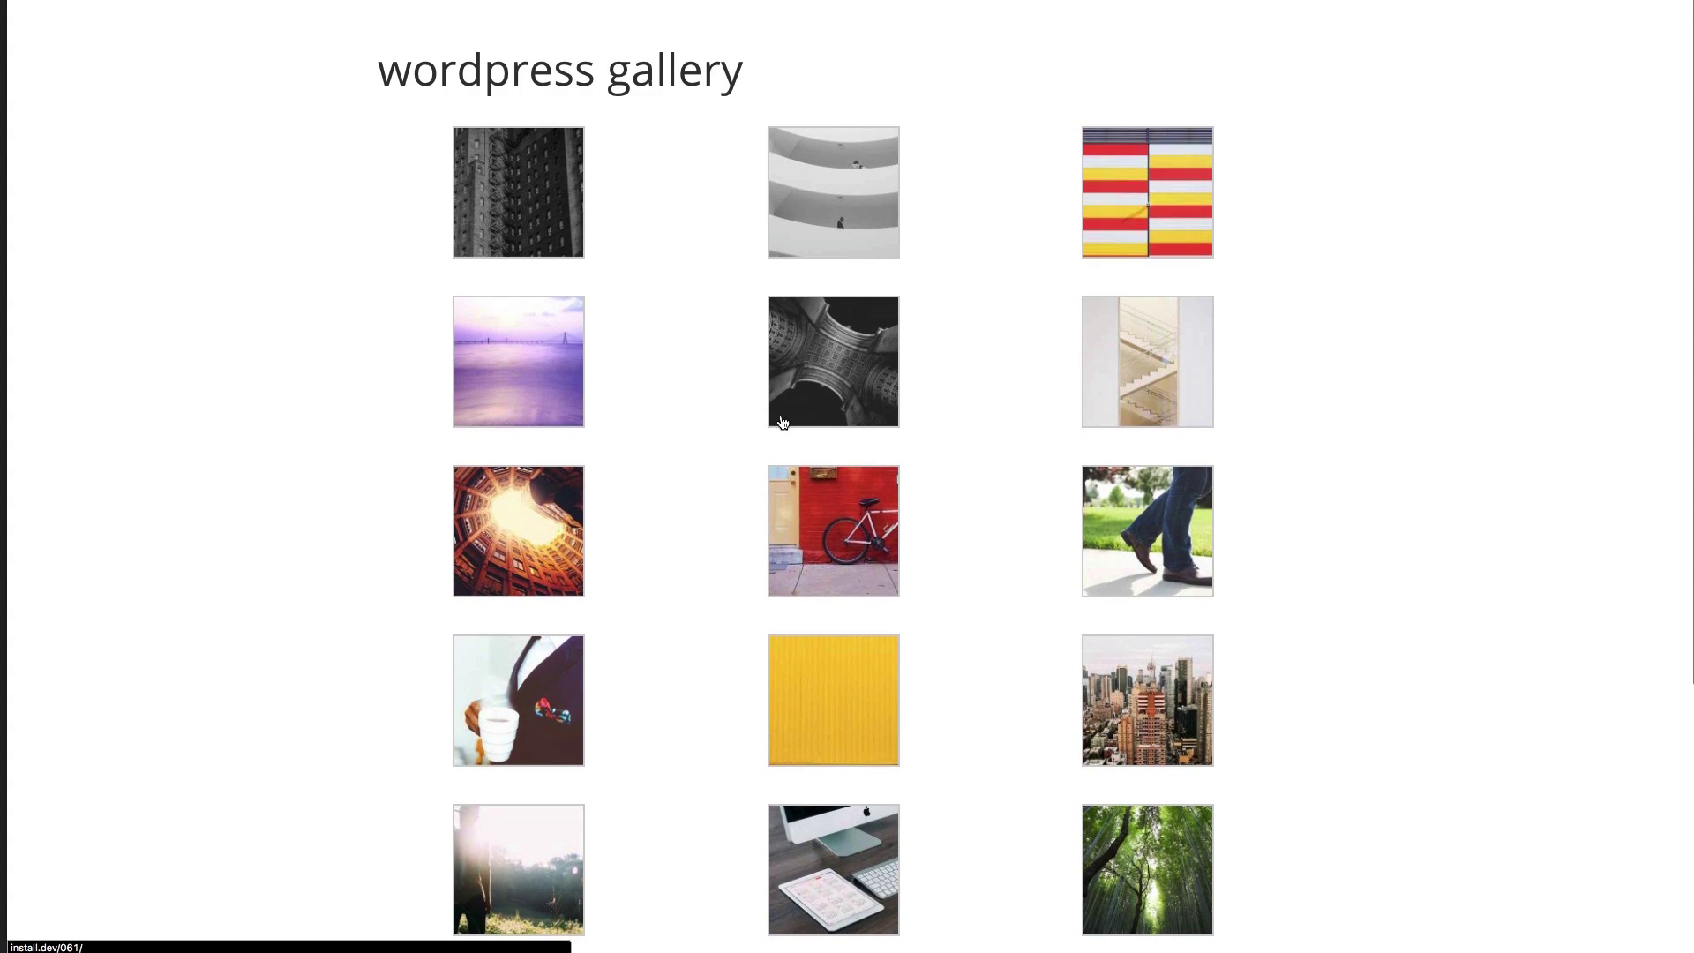
{"action": "left_click", "coordinate": [577, 246]}
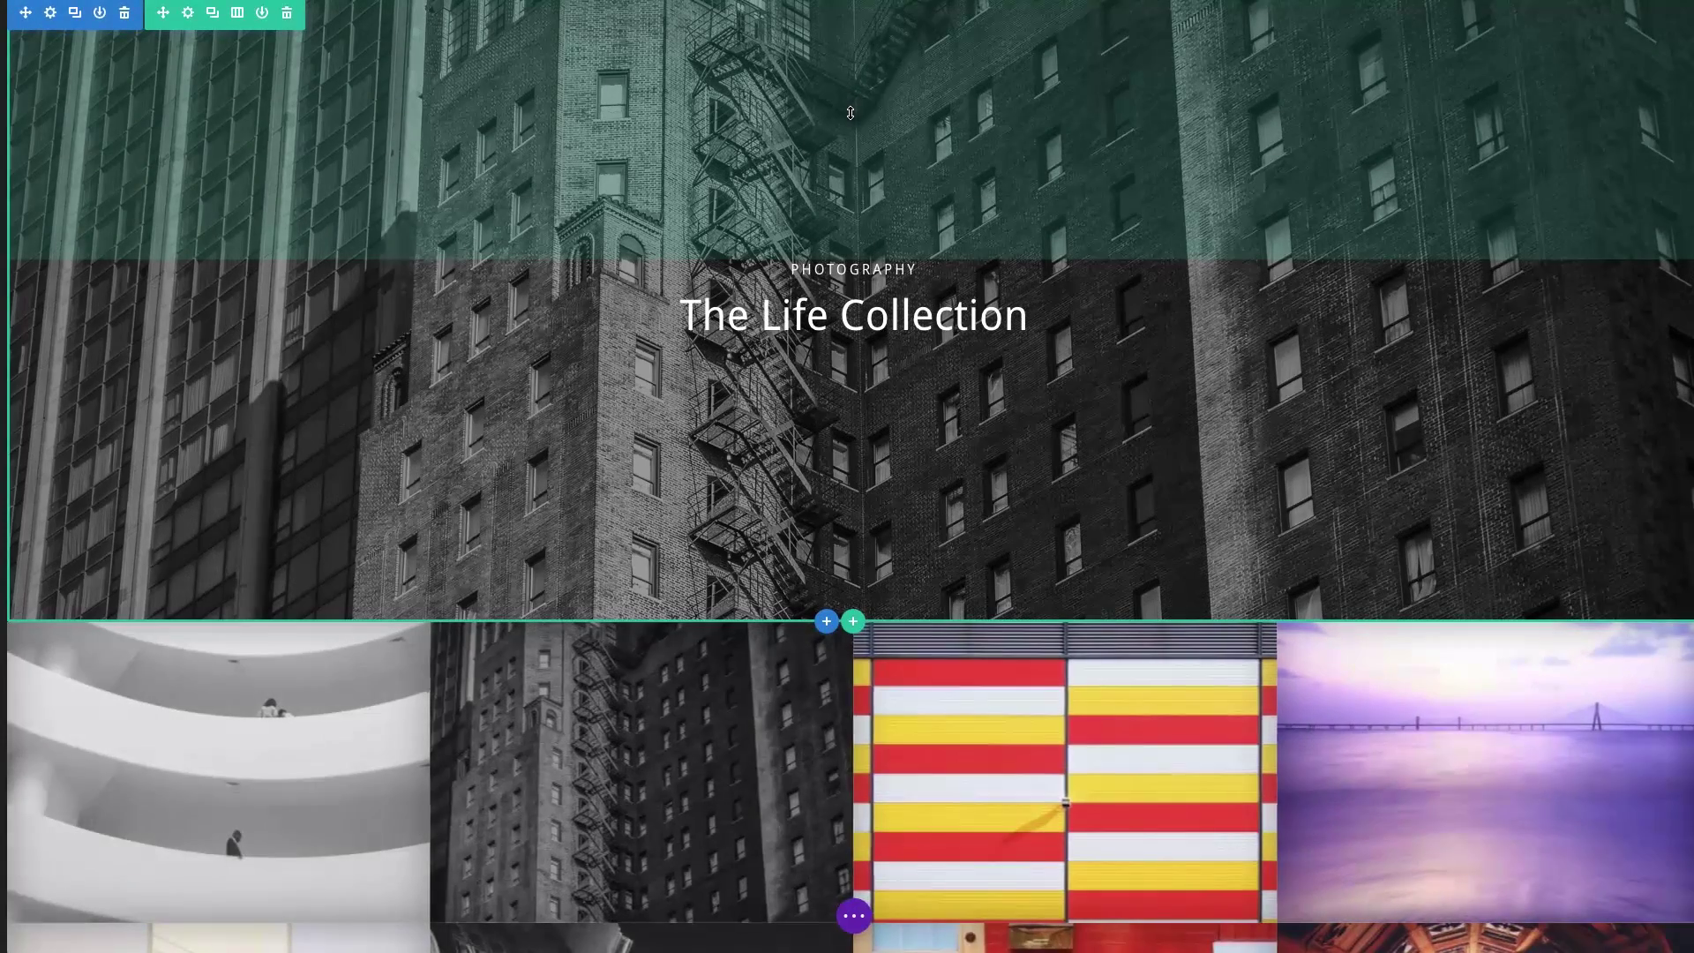
- Delete the empty white gallery section below the header photo
{"action": "scroll", "coordinate": [982, 344], "scroll_direction": "down", "scroll_amount": 5}
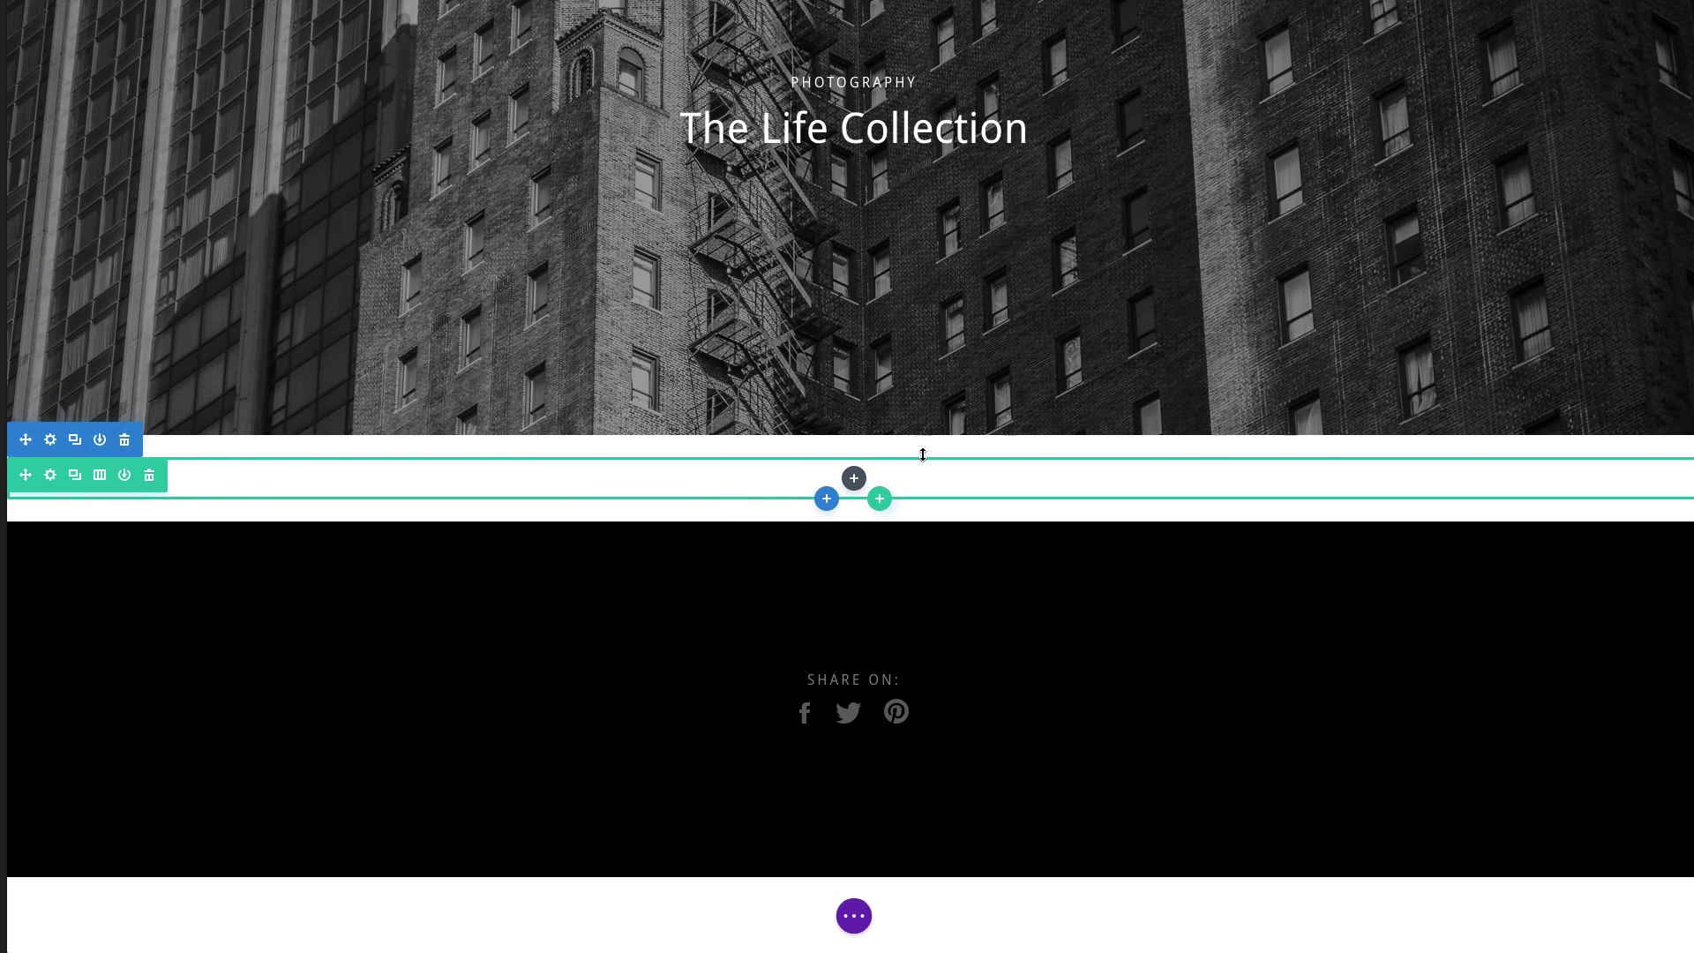
{"action": "left_click", "coordinate": [124, 444]}
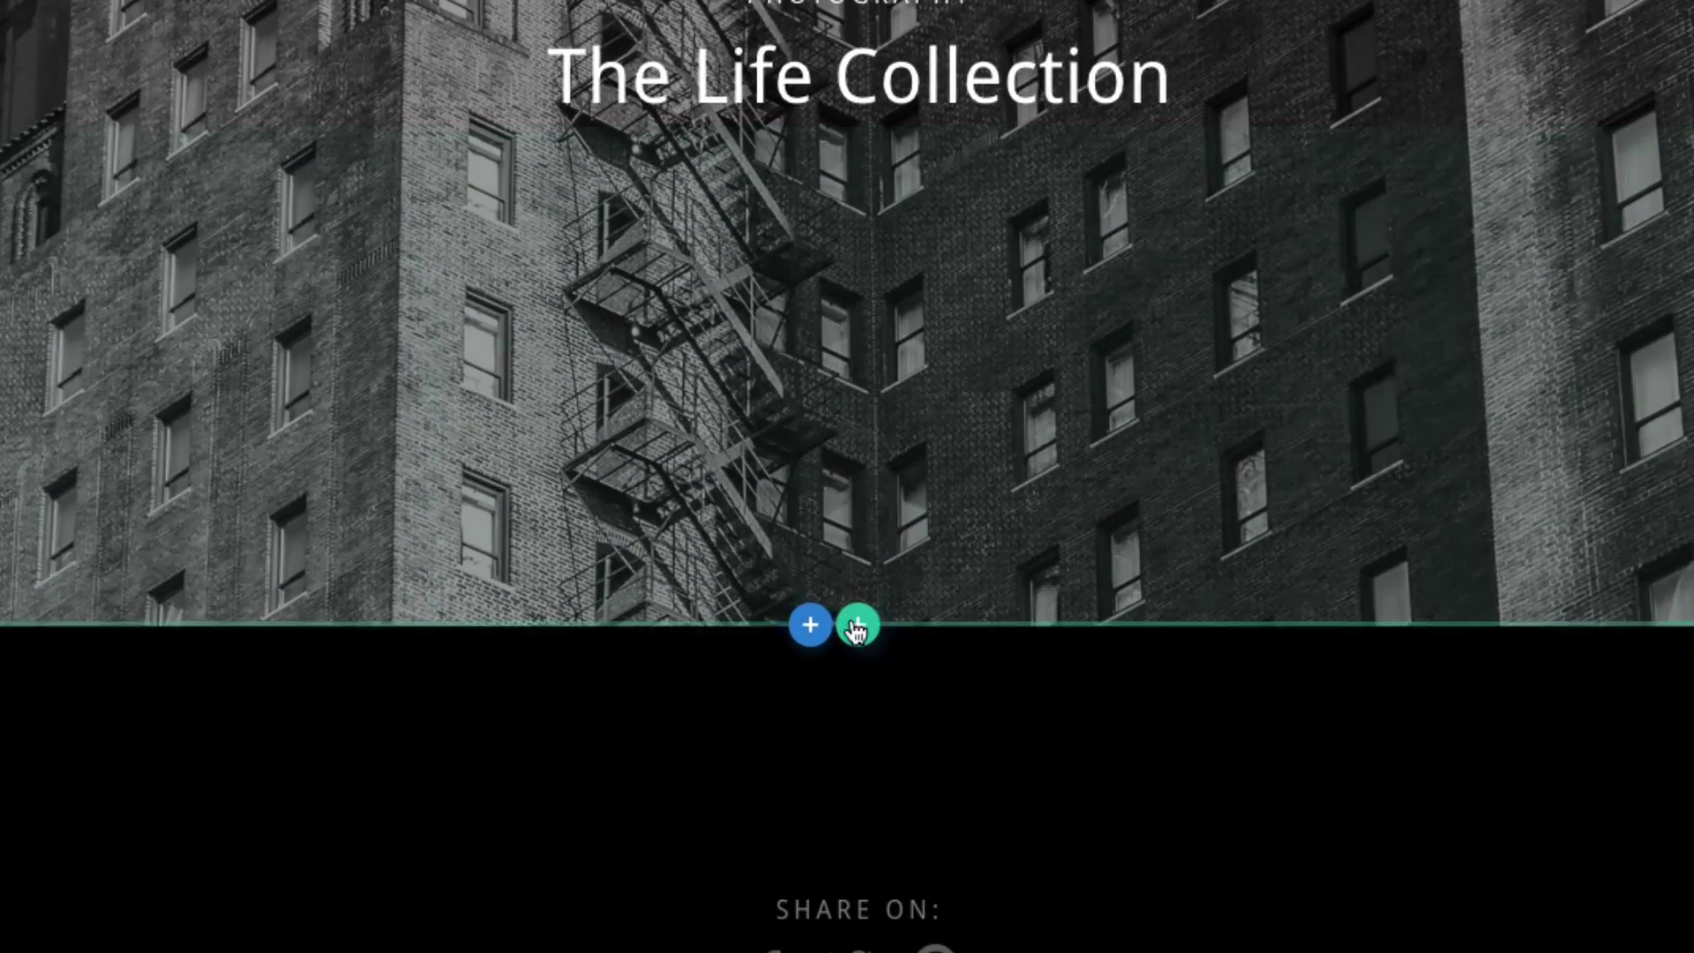
- Insert a standard section with a single-column row beneath the header for the Gallery module
{"action": "left_click", "coordinate": [810, 627]}
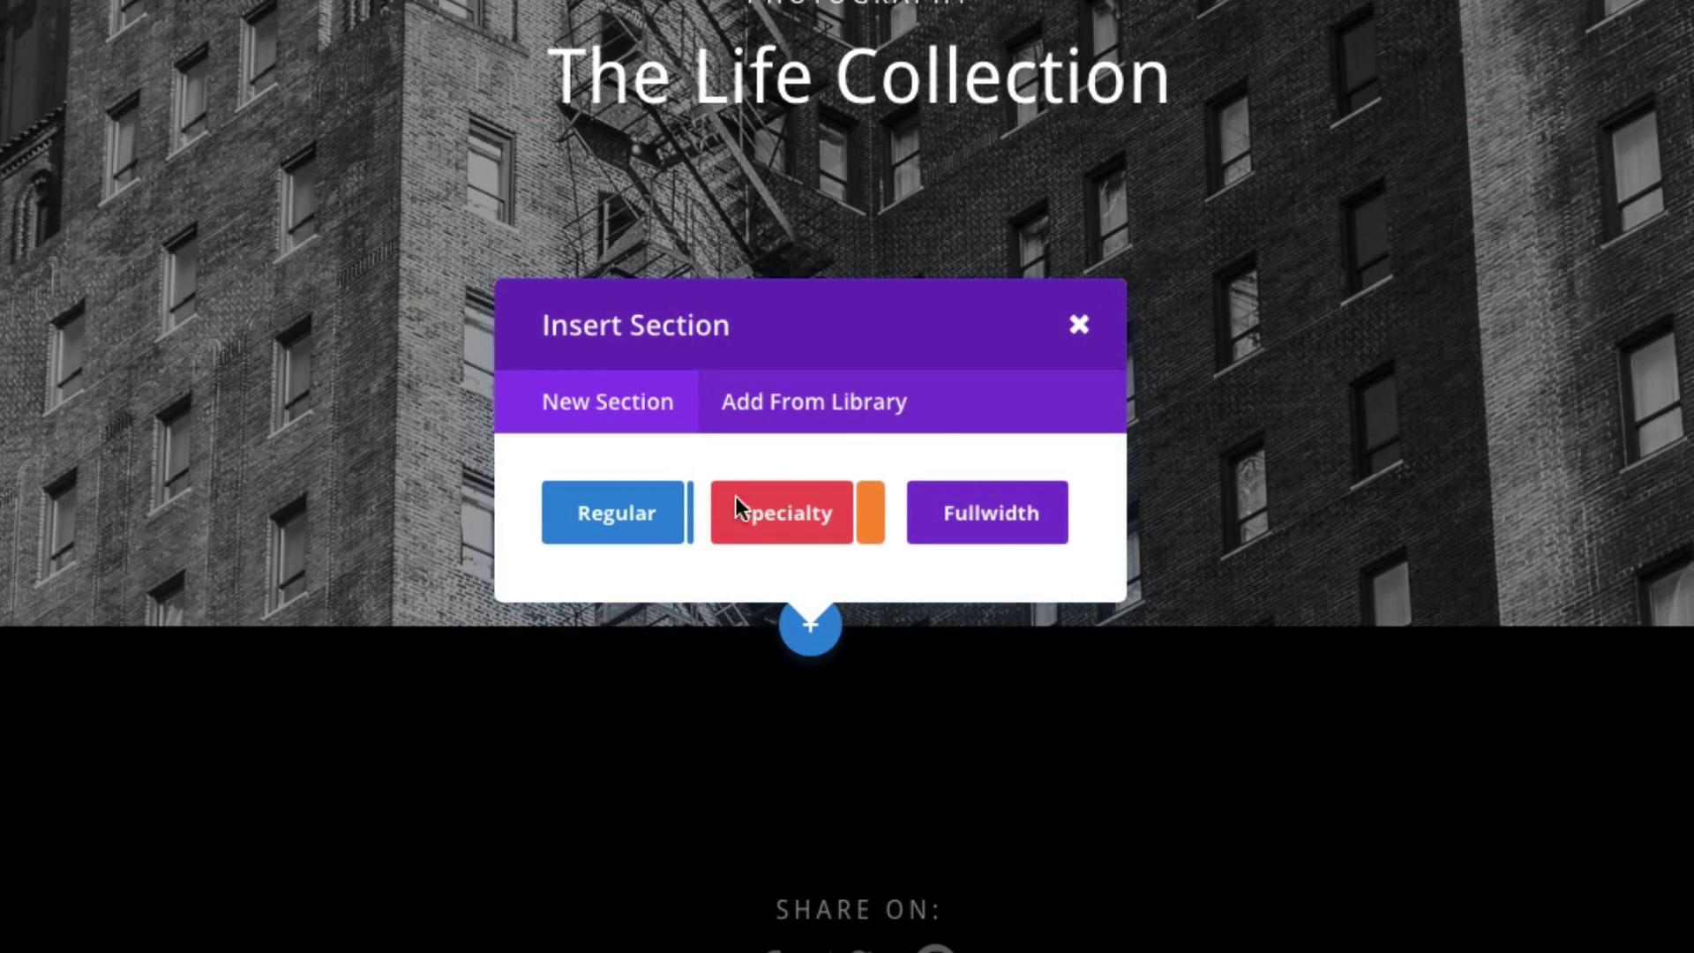
{"action": "left_click", "coordinate": [647, 534]}
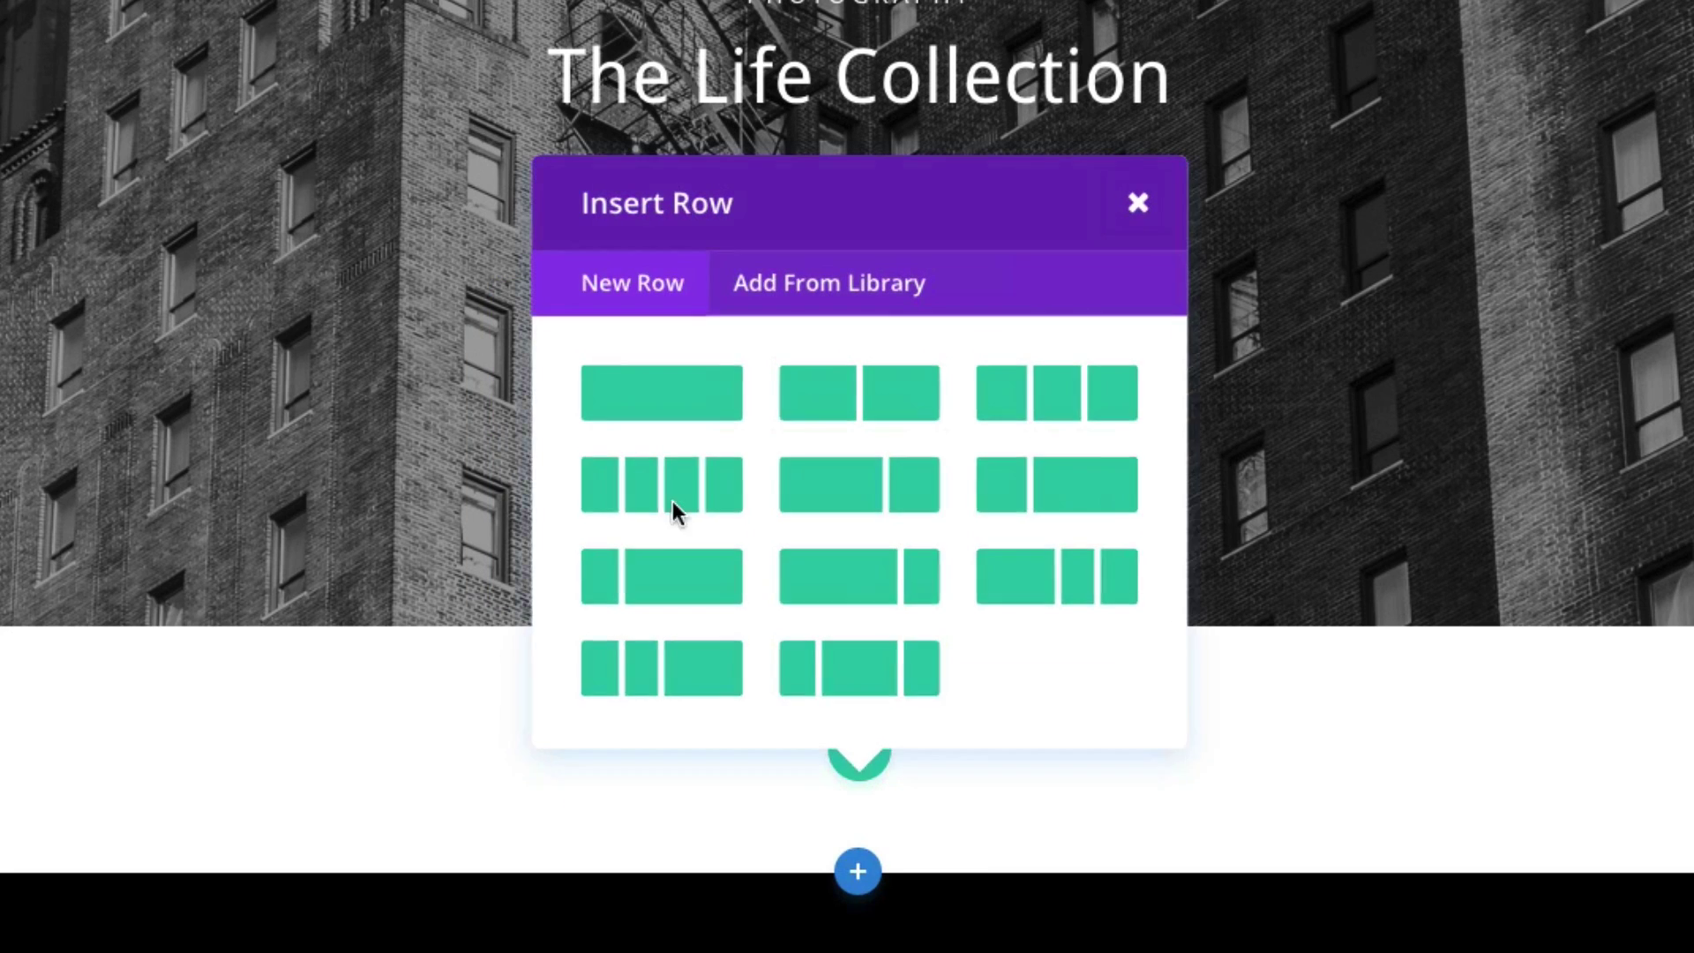
{"action": "left_click", "coordinate": [716, 415]}
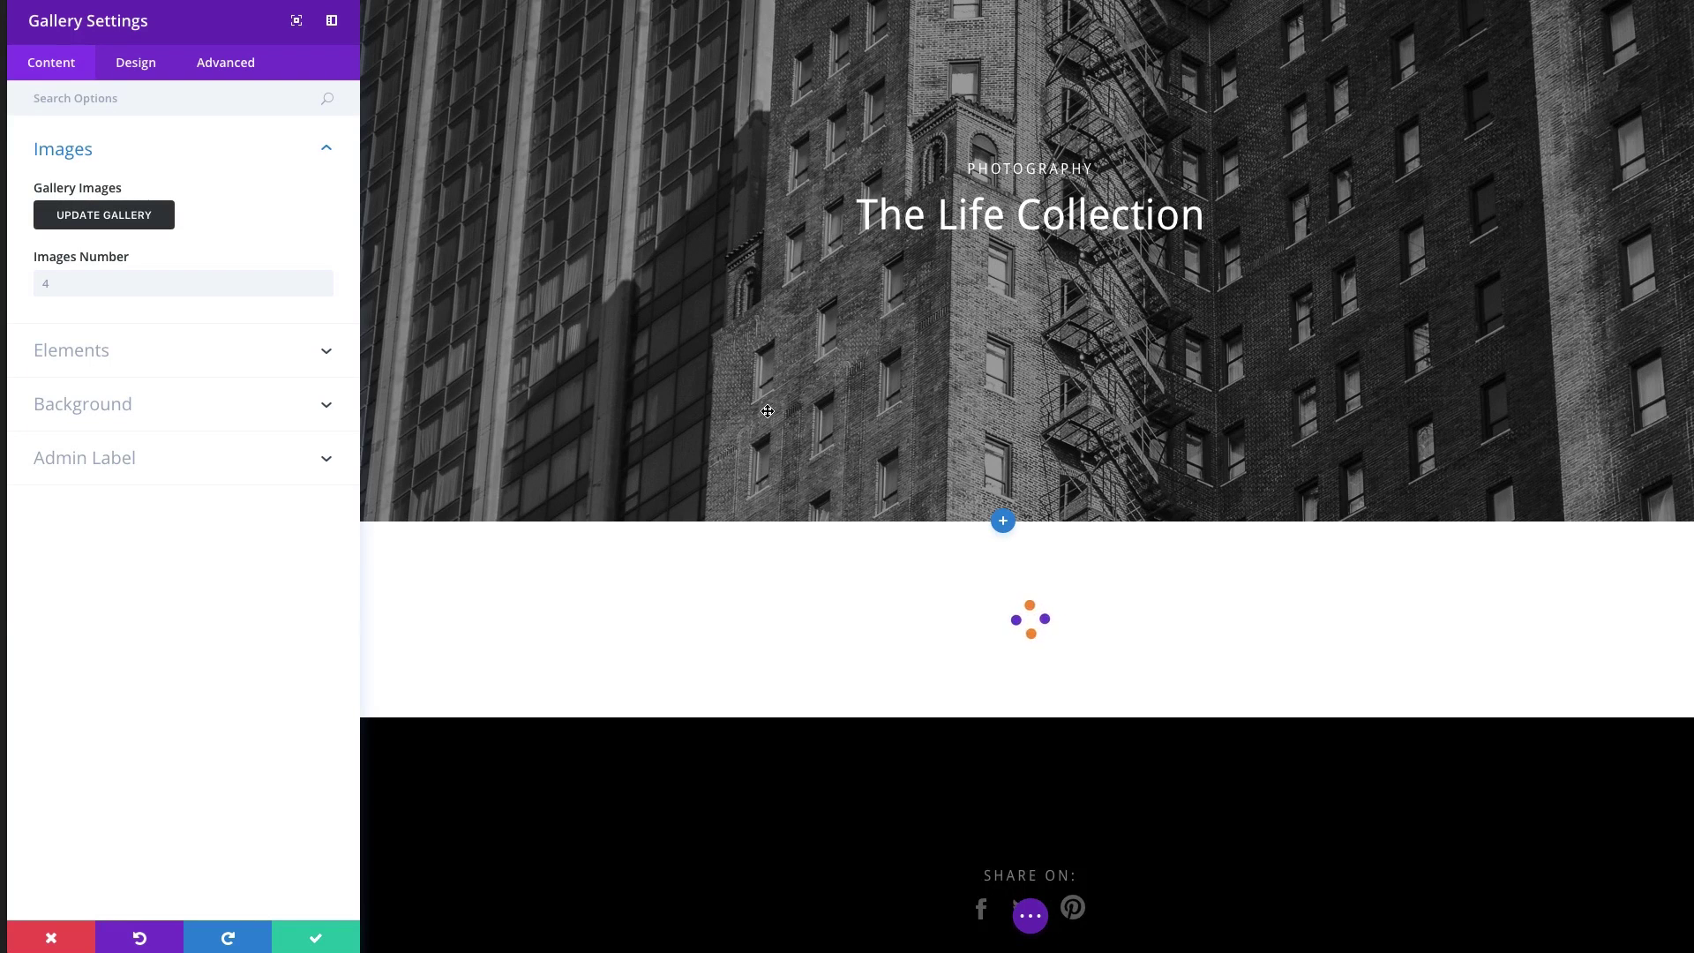
{"action": "scroll", "coordinate": [1151, 584], "scroll_direction": "down", "scroll_amount": 2}
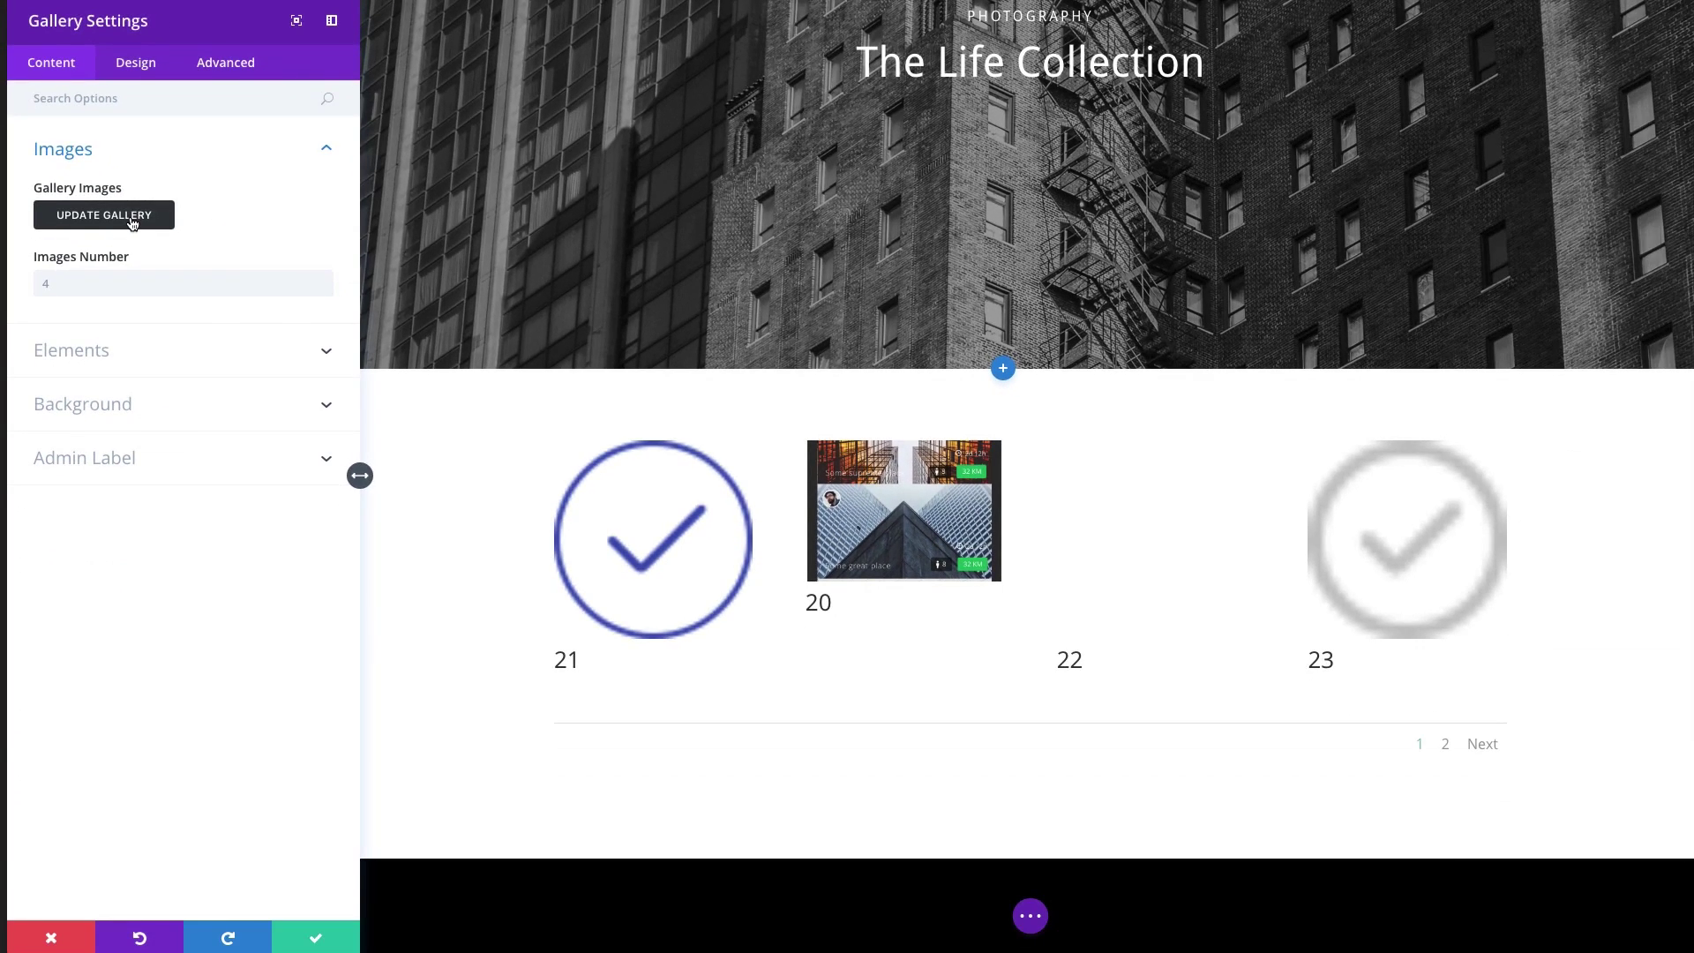
- Add the twenty library photos from the dark building shot through the hooded-person photo to the gallery
{"action": "left_click", "coordinate": [161, 278]}
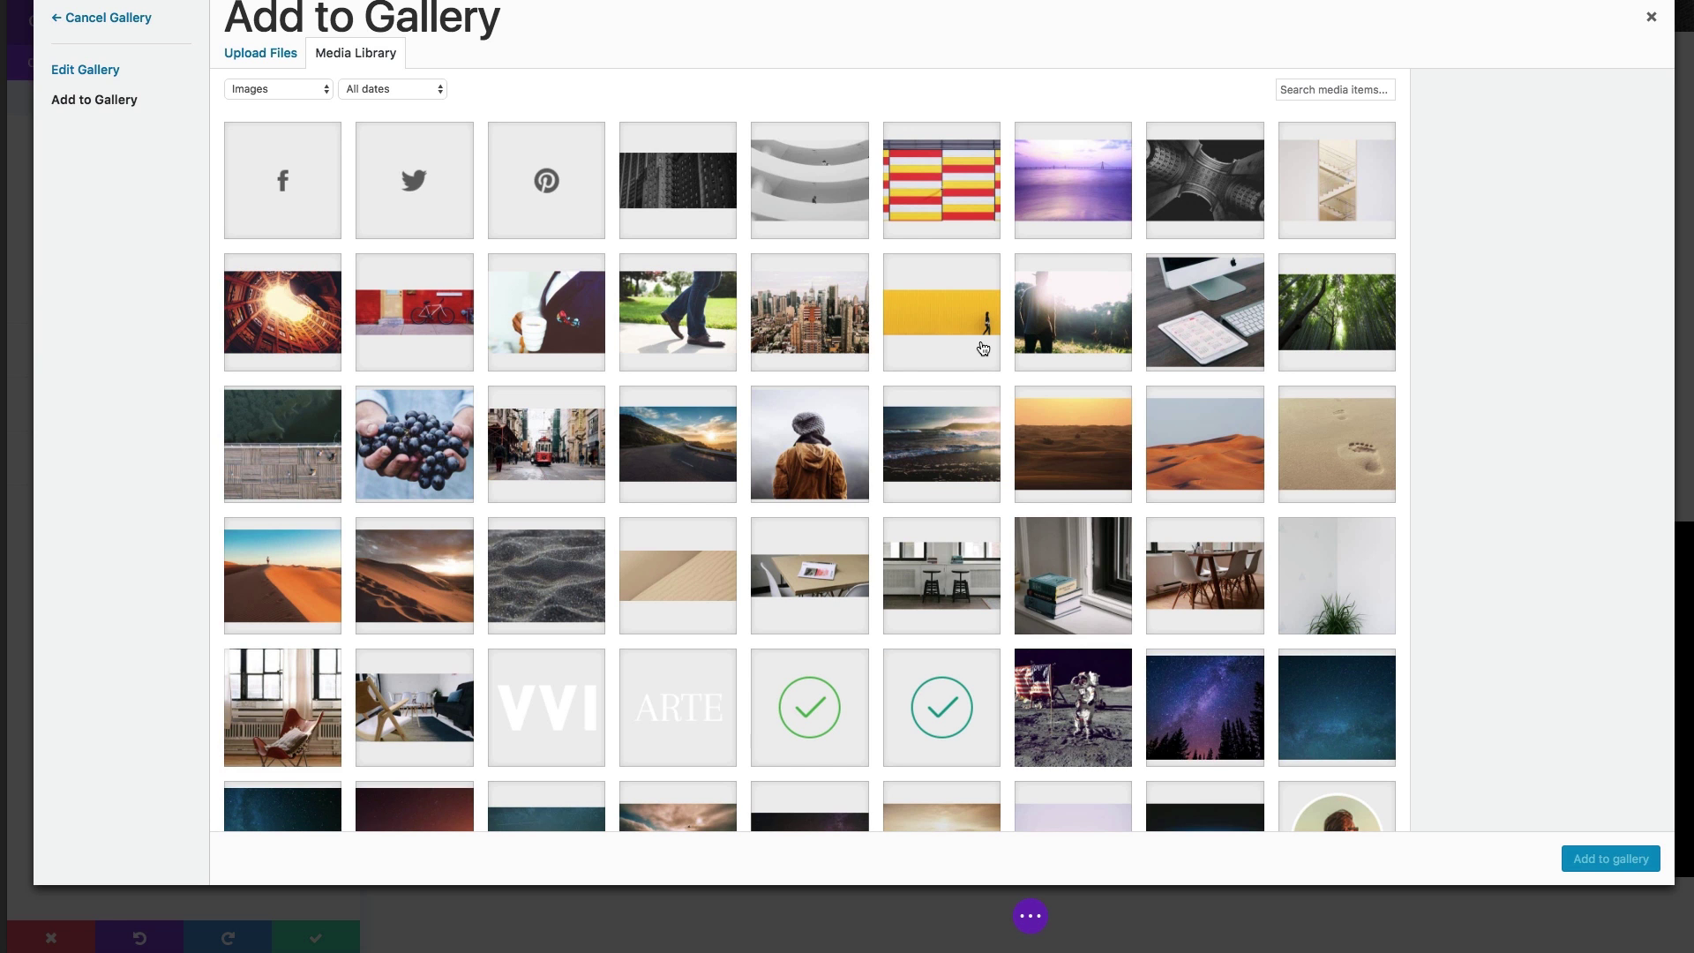
{"action": "scroll", "coordinate": [995, 352], "scroll_direction": "down", "scroll_amount": 10}
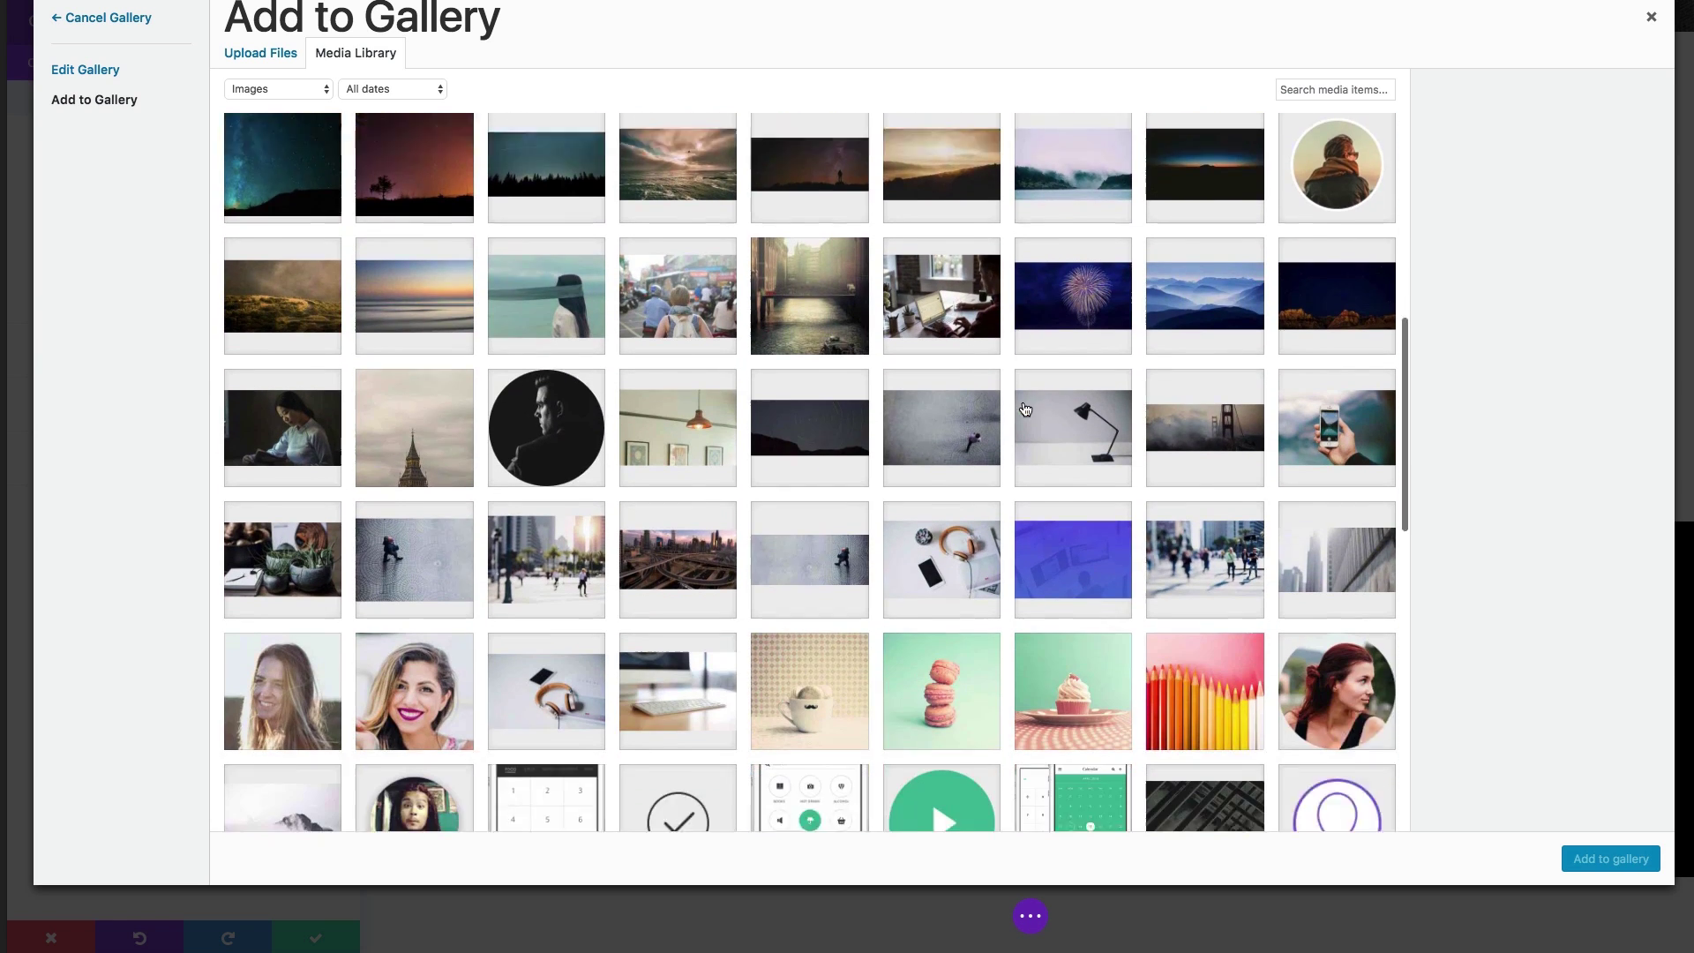
{"action": "scroll", "coordinate": [1131, 447], "scroll_direction": "down", "scroll_amount": 5}
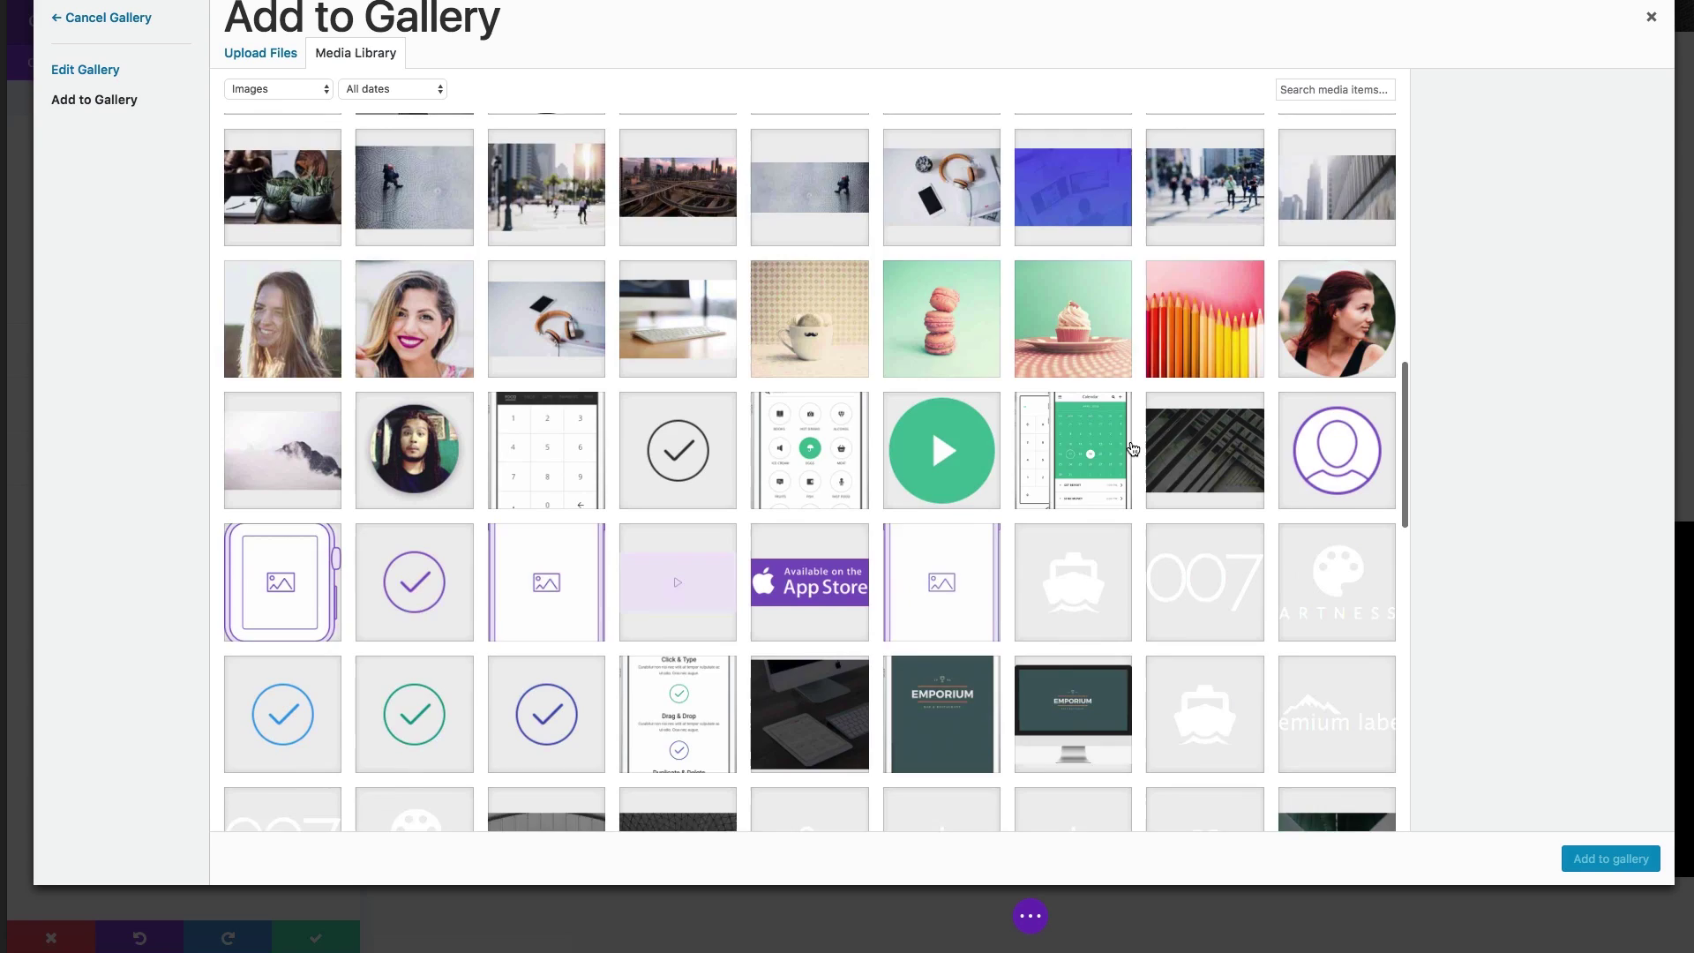
{"action": "scroll", "coordinate": [1133, 448], "scroll_direction": "down", "scroll_amount": 15}
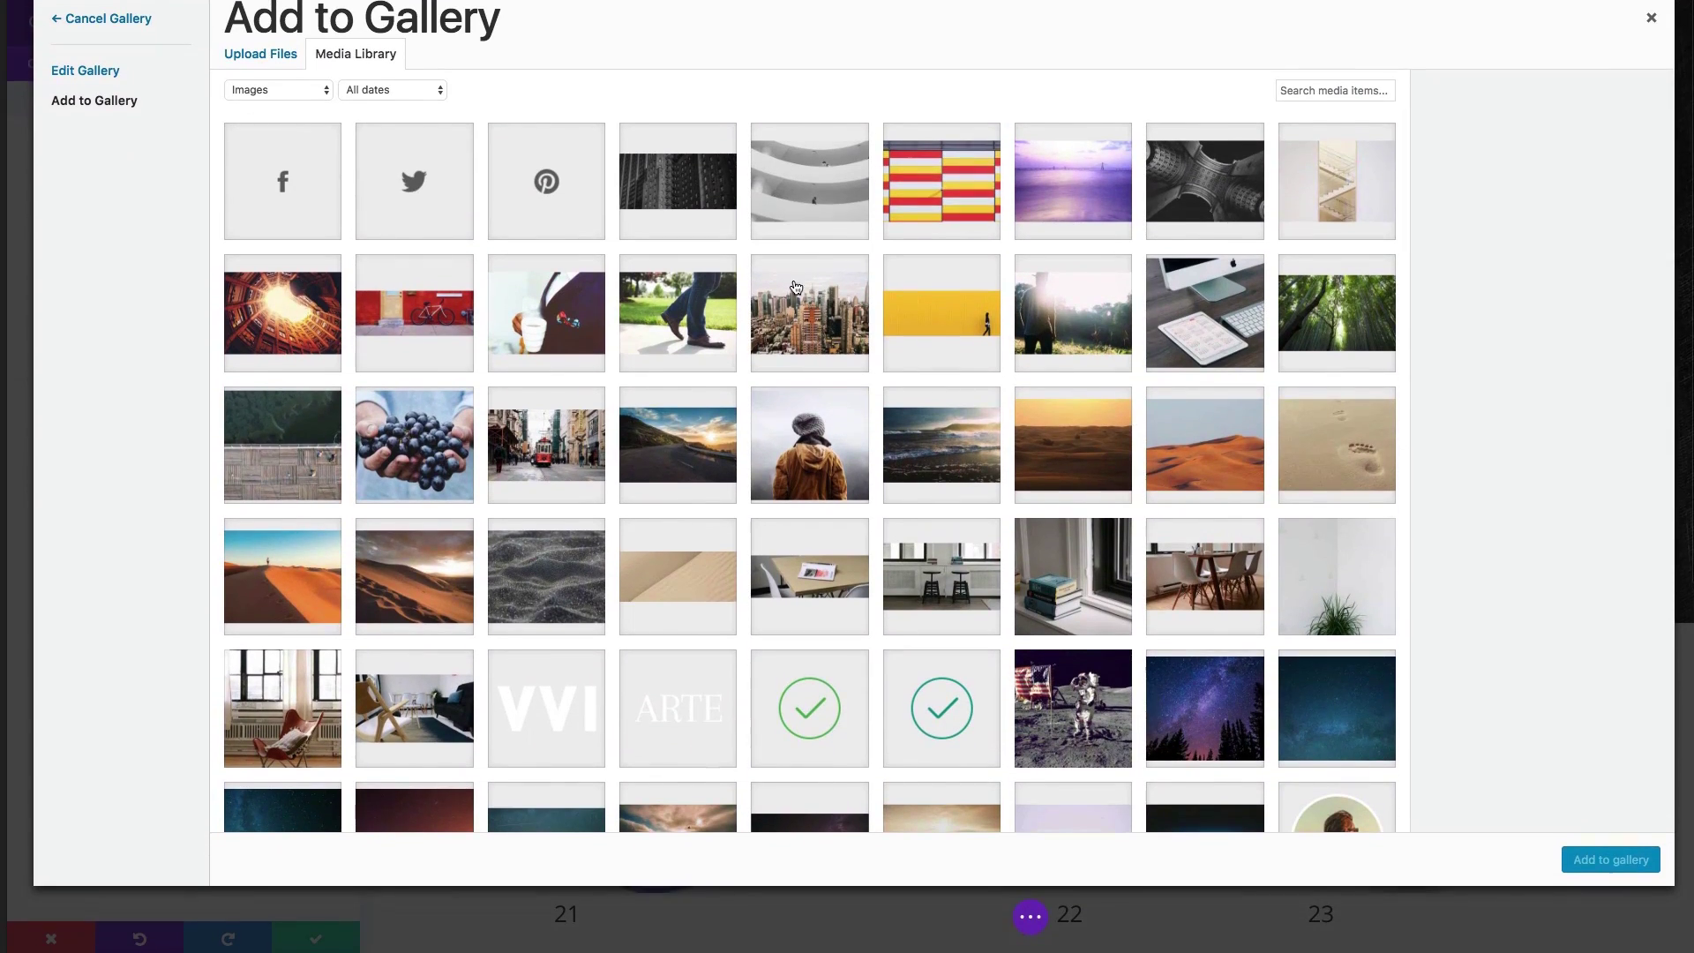
{"action": "left_click", "coordinate": [670, 265]}
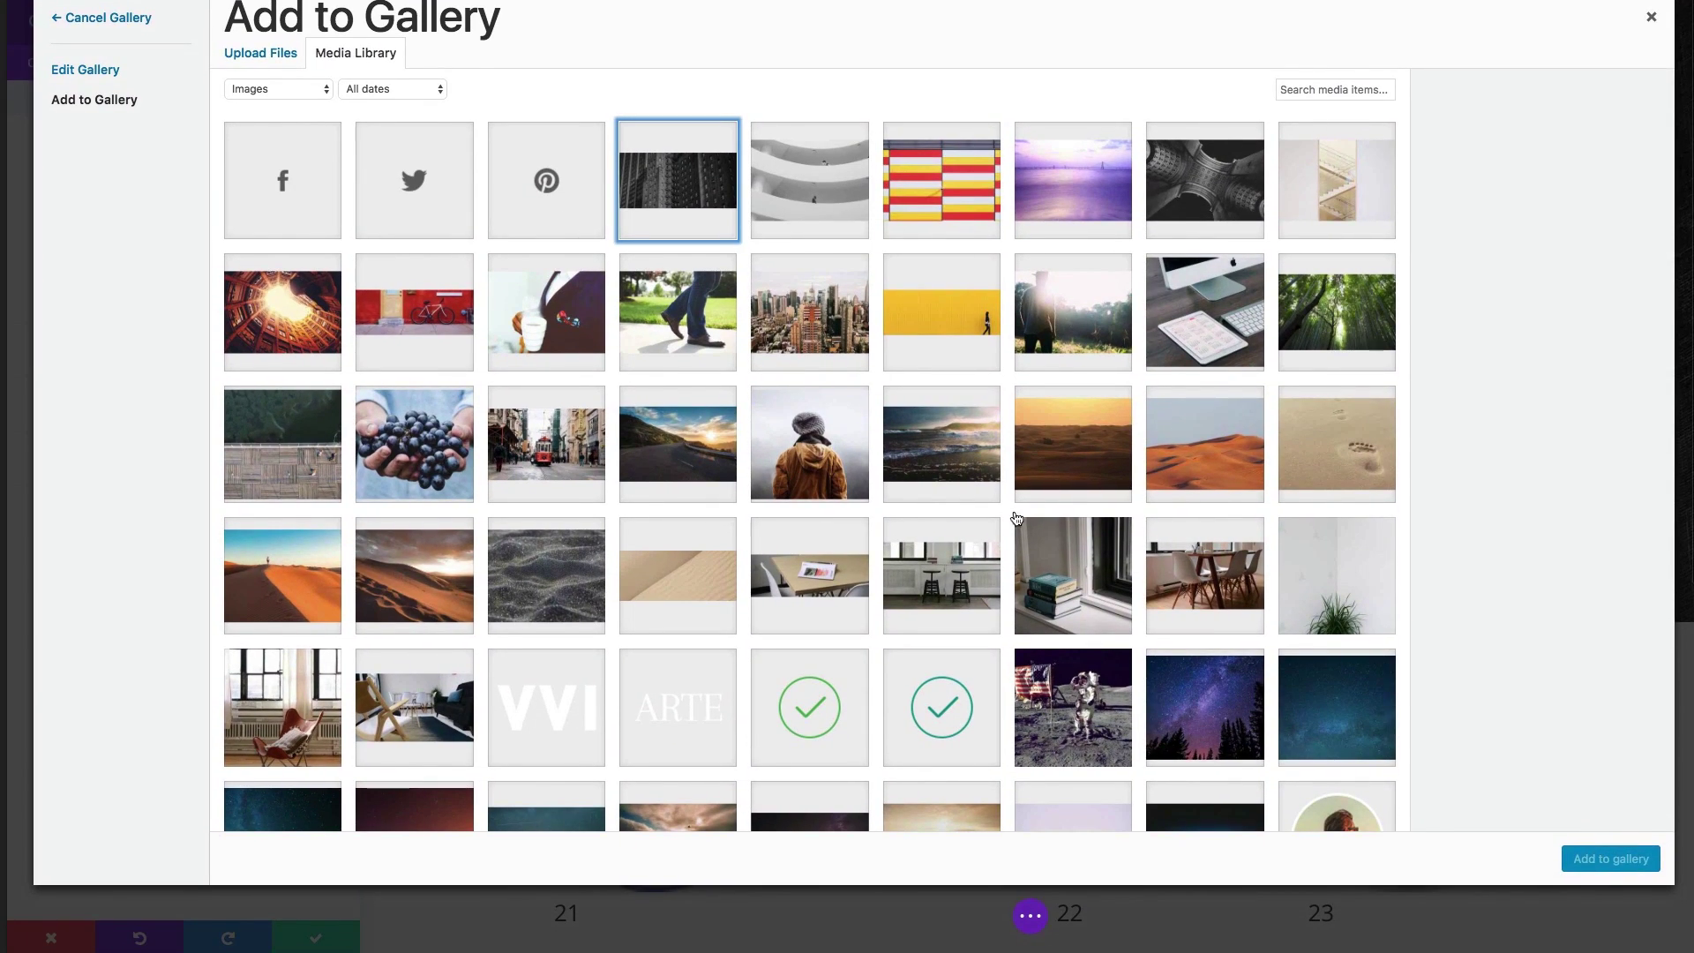
{"action": "left_click", "coordinate": [851, 470]}
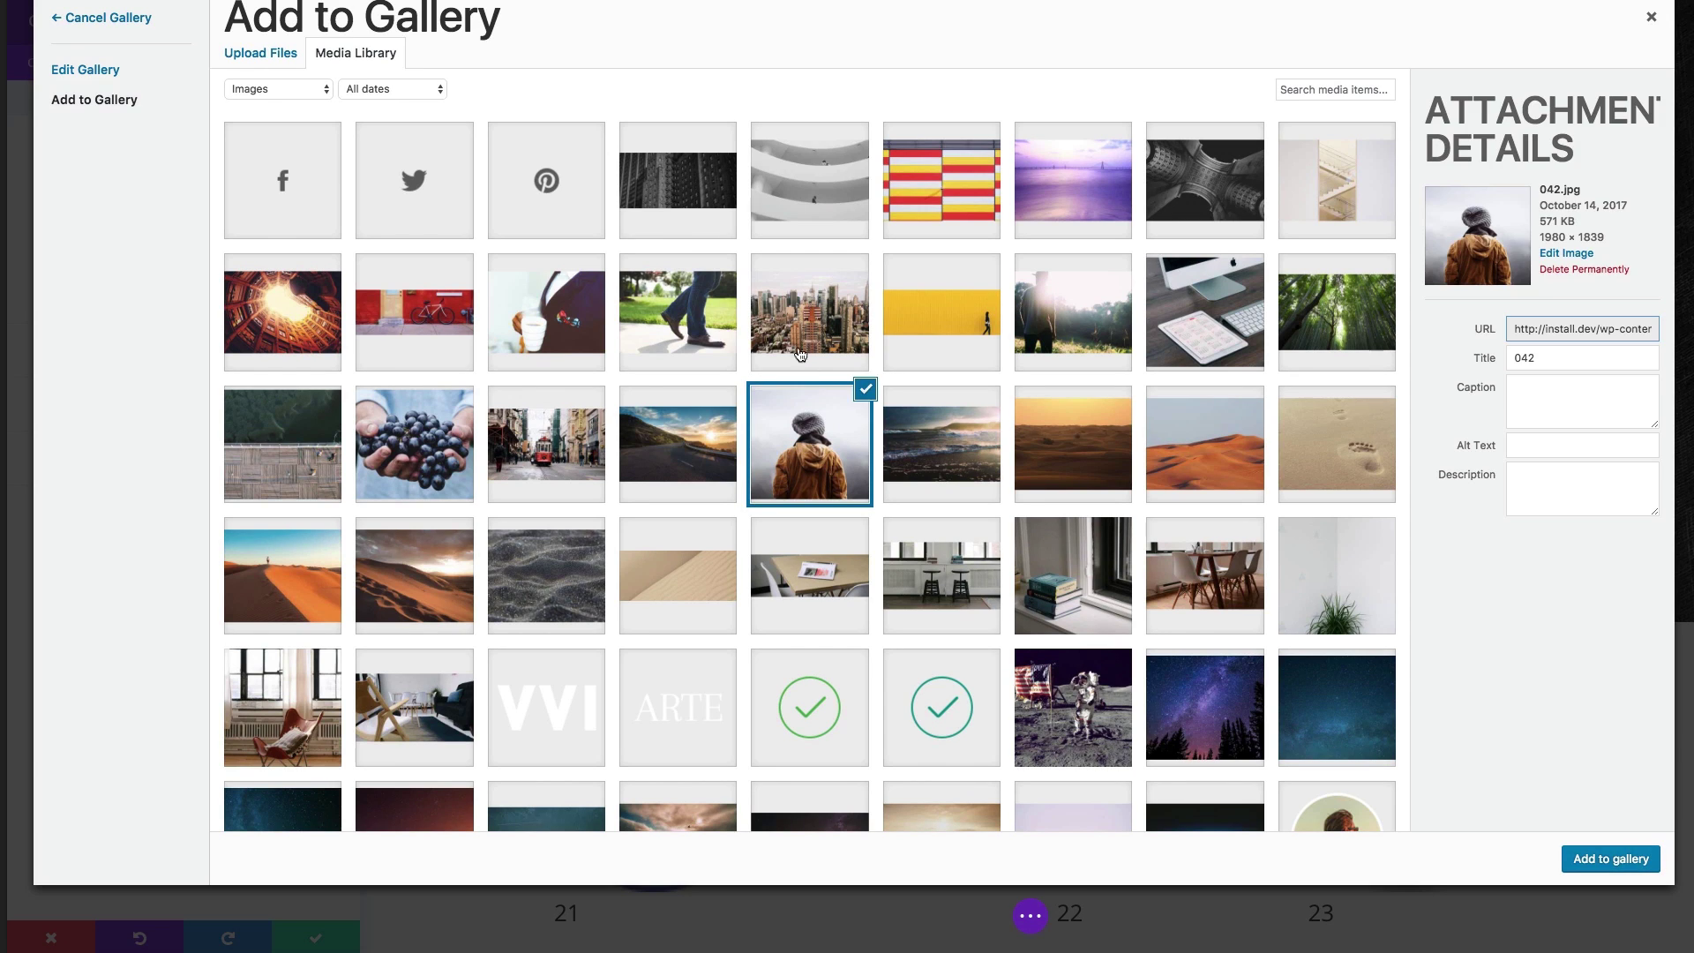
{"action": "left_click", "coordinate": [697, 206]}
{"action": "left_click", "coordinate": [853, 454], "text": "shift"}
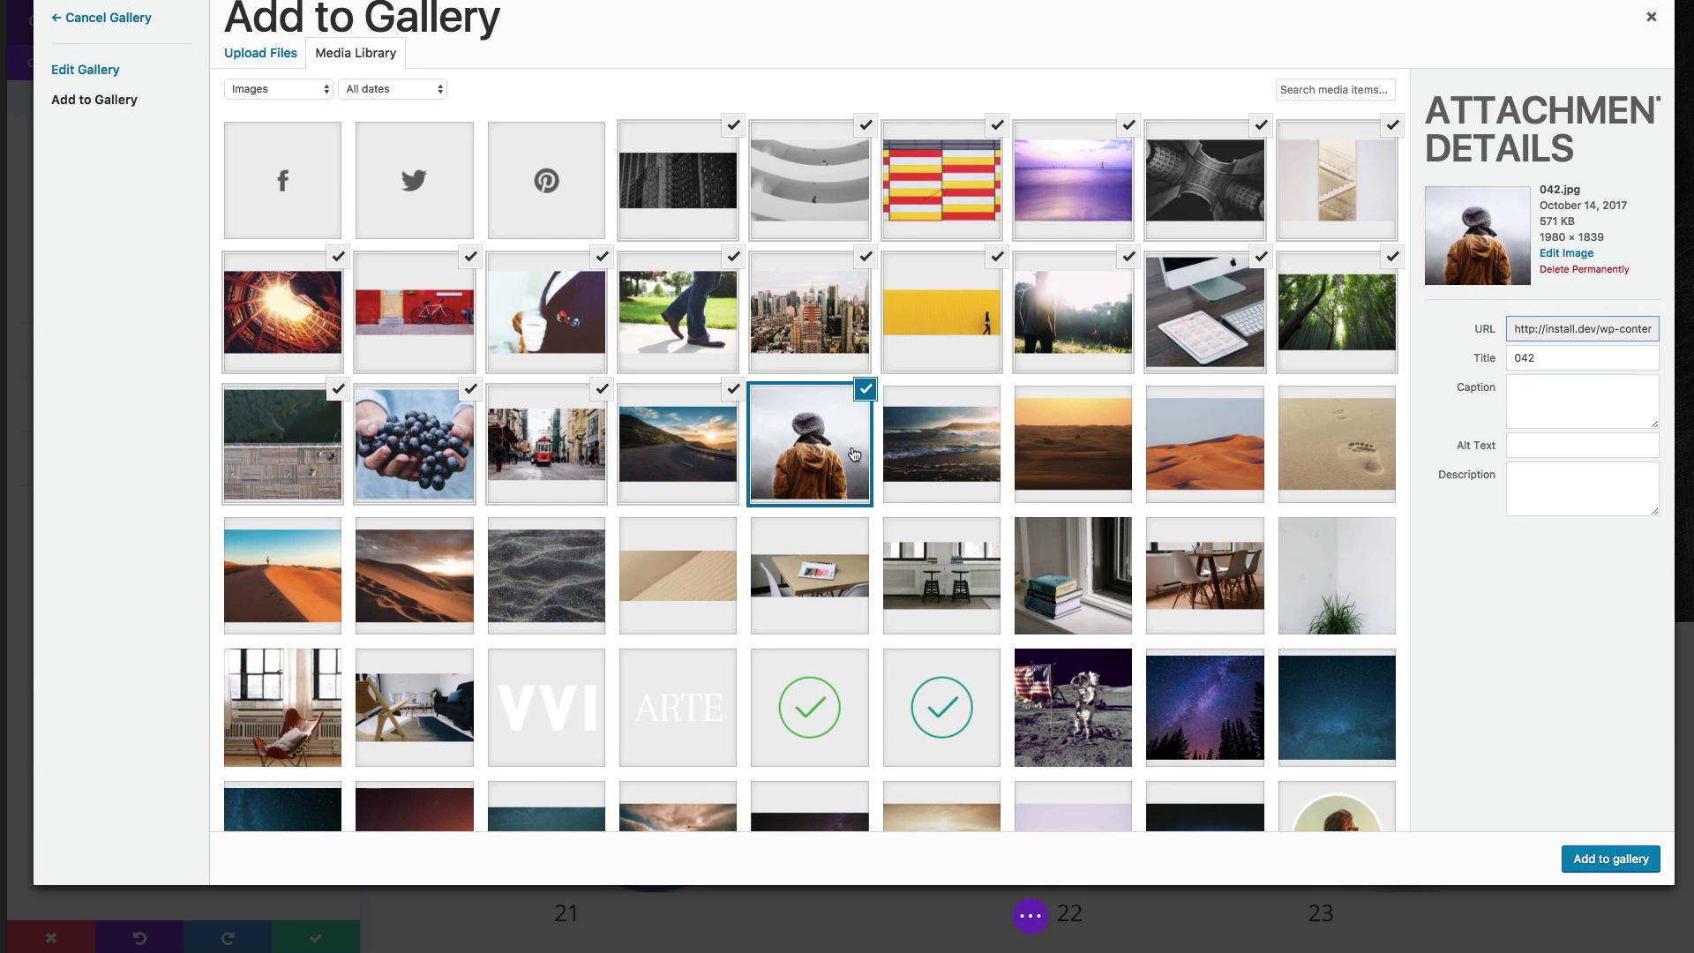
{"action": "left_click", "coordinate": [1636, 861]}
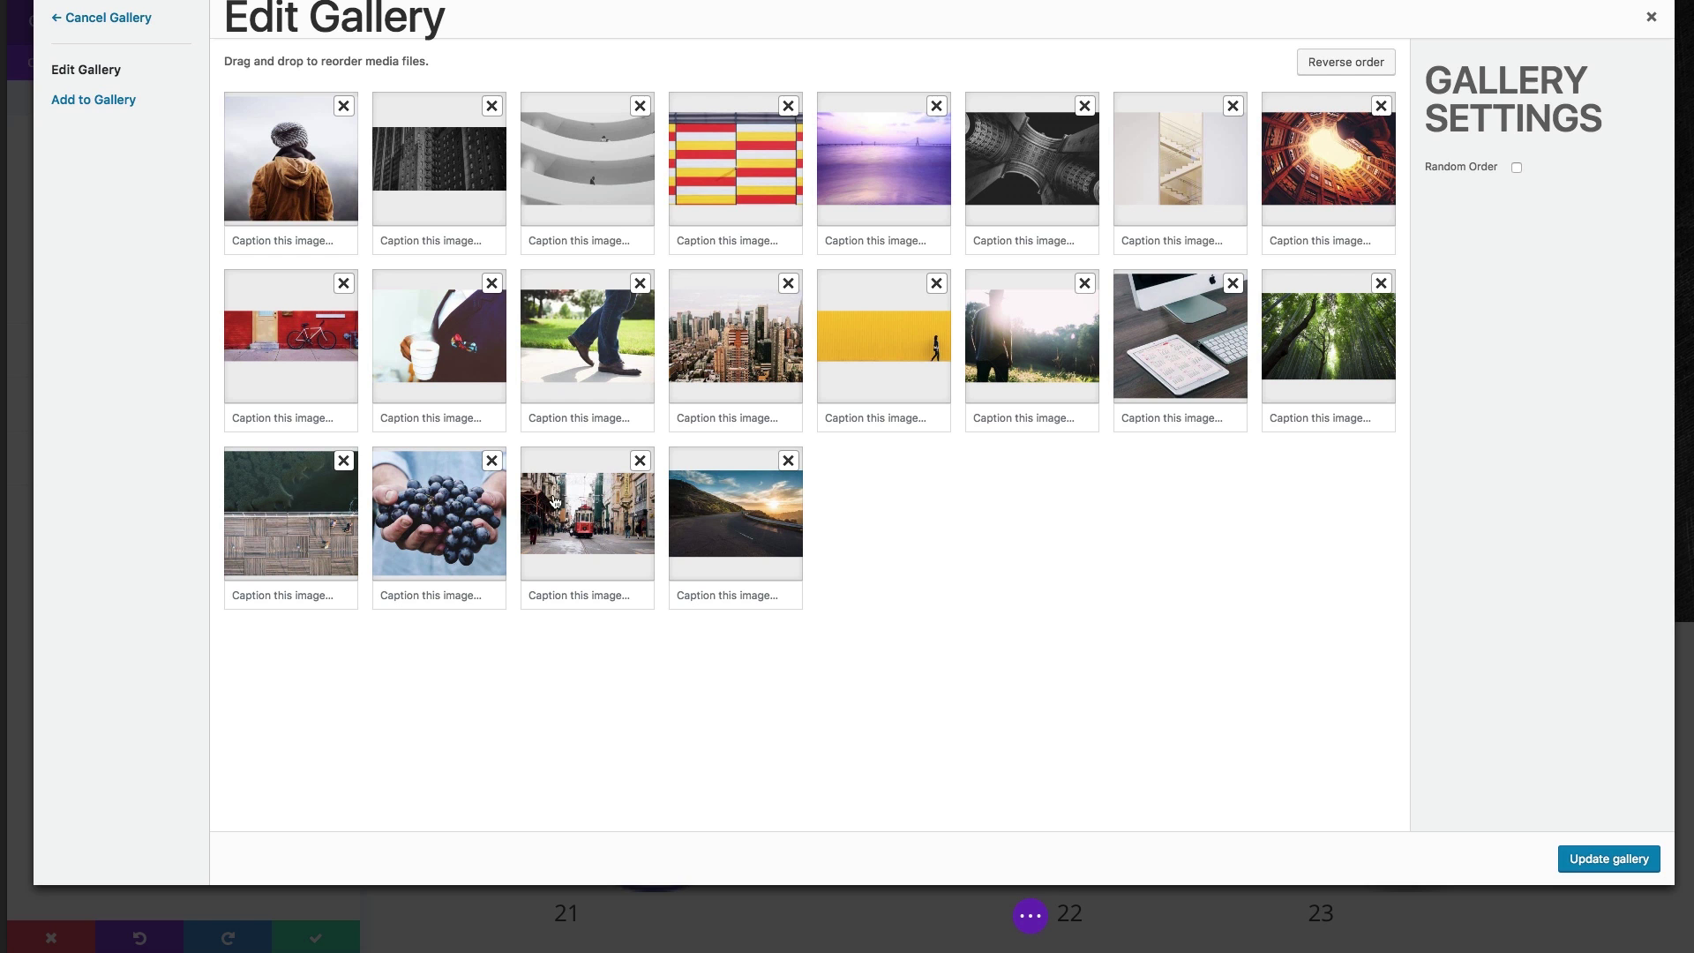
- Give the first two gallery photos the caption 'Caption'
{"action": "left_click", "coordinate": [321, 238]}
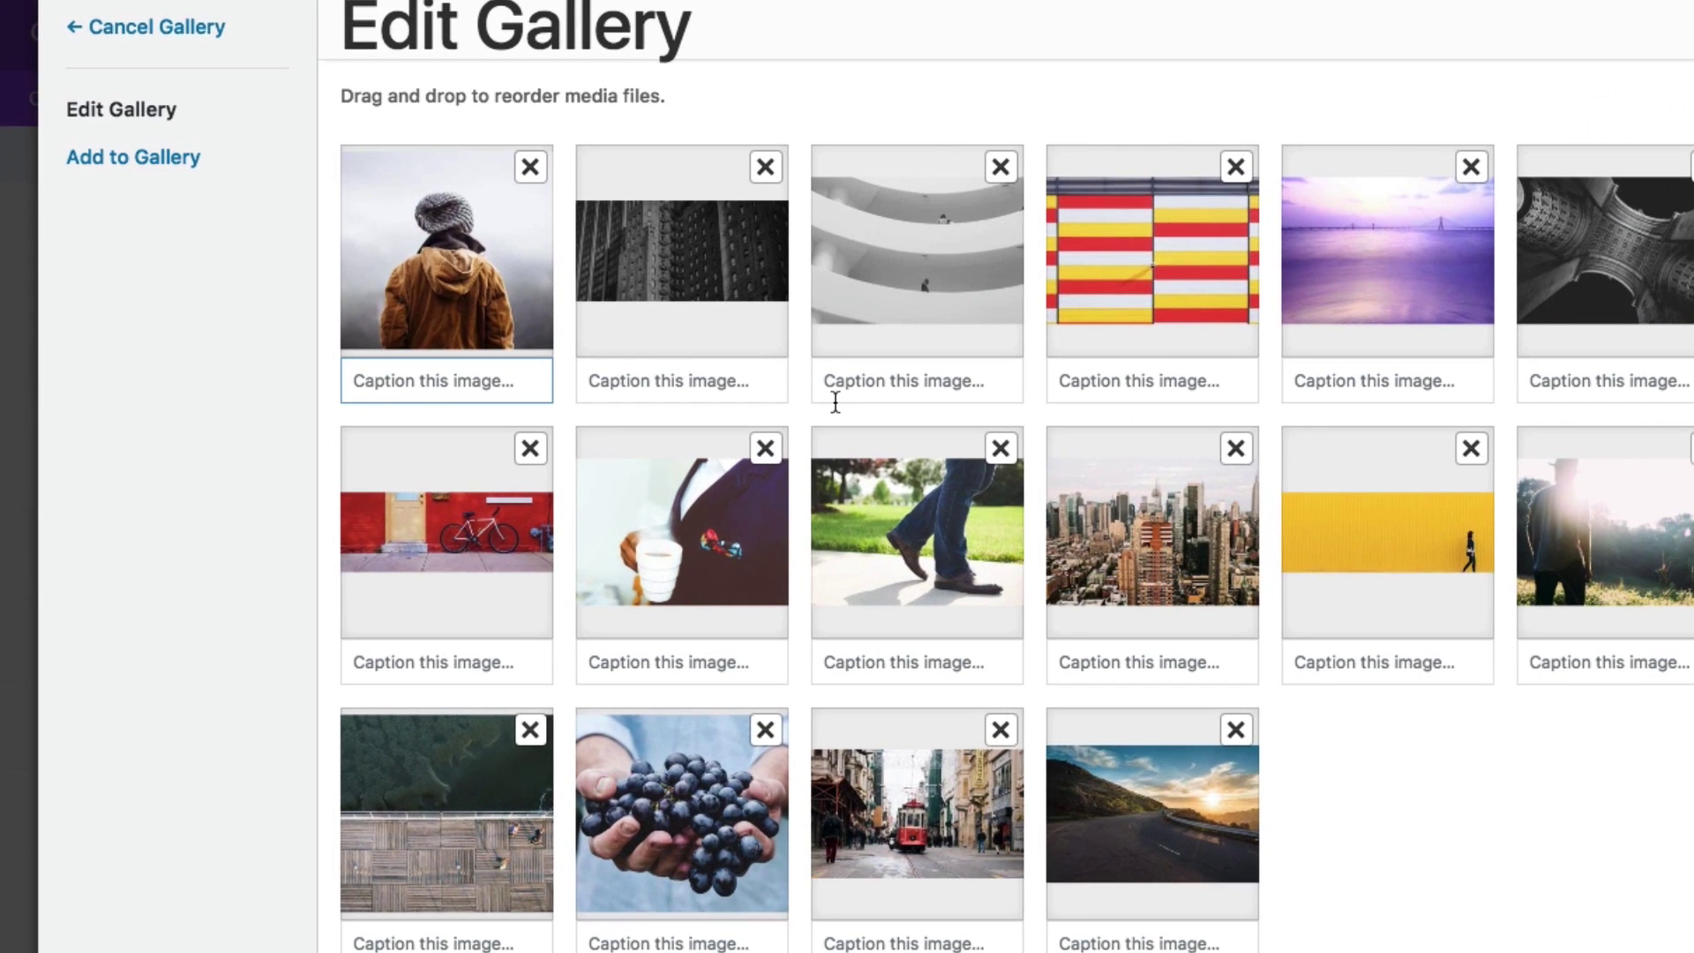
{"action": "type", "text": "Caption"}
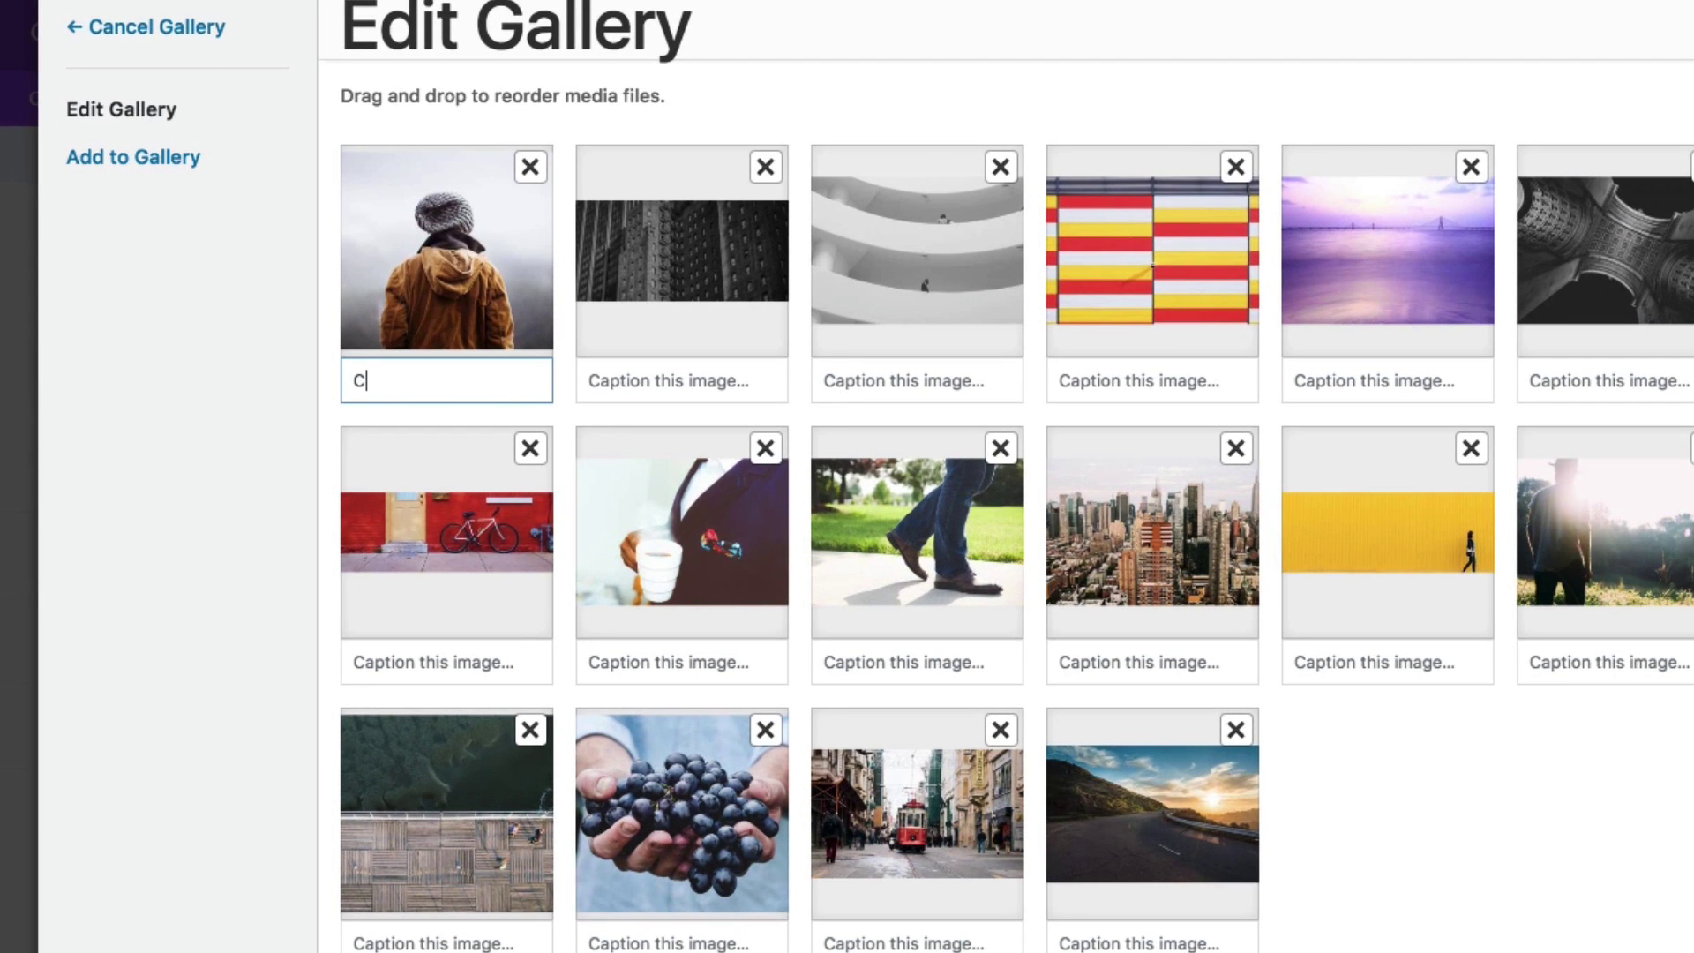
{"action": "left_click", "coordinate": [722, 382]}
{"action": "type", "text": "Caption"}
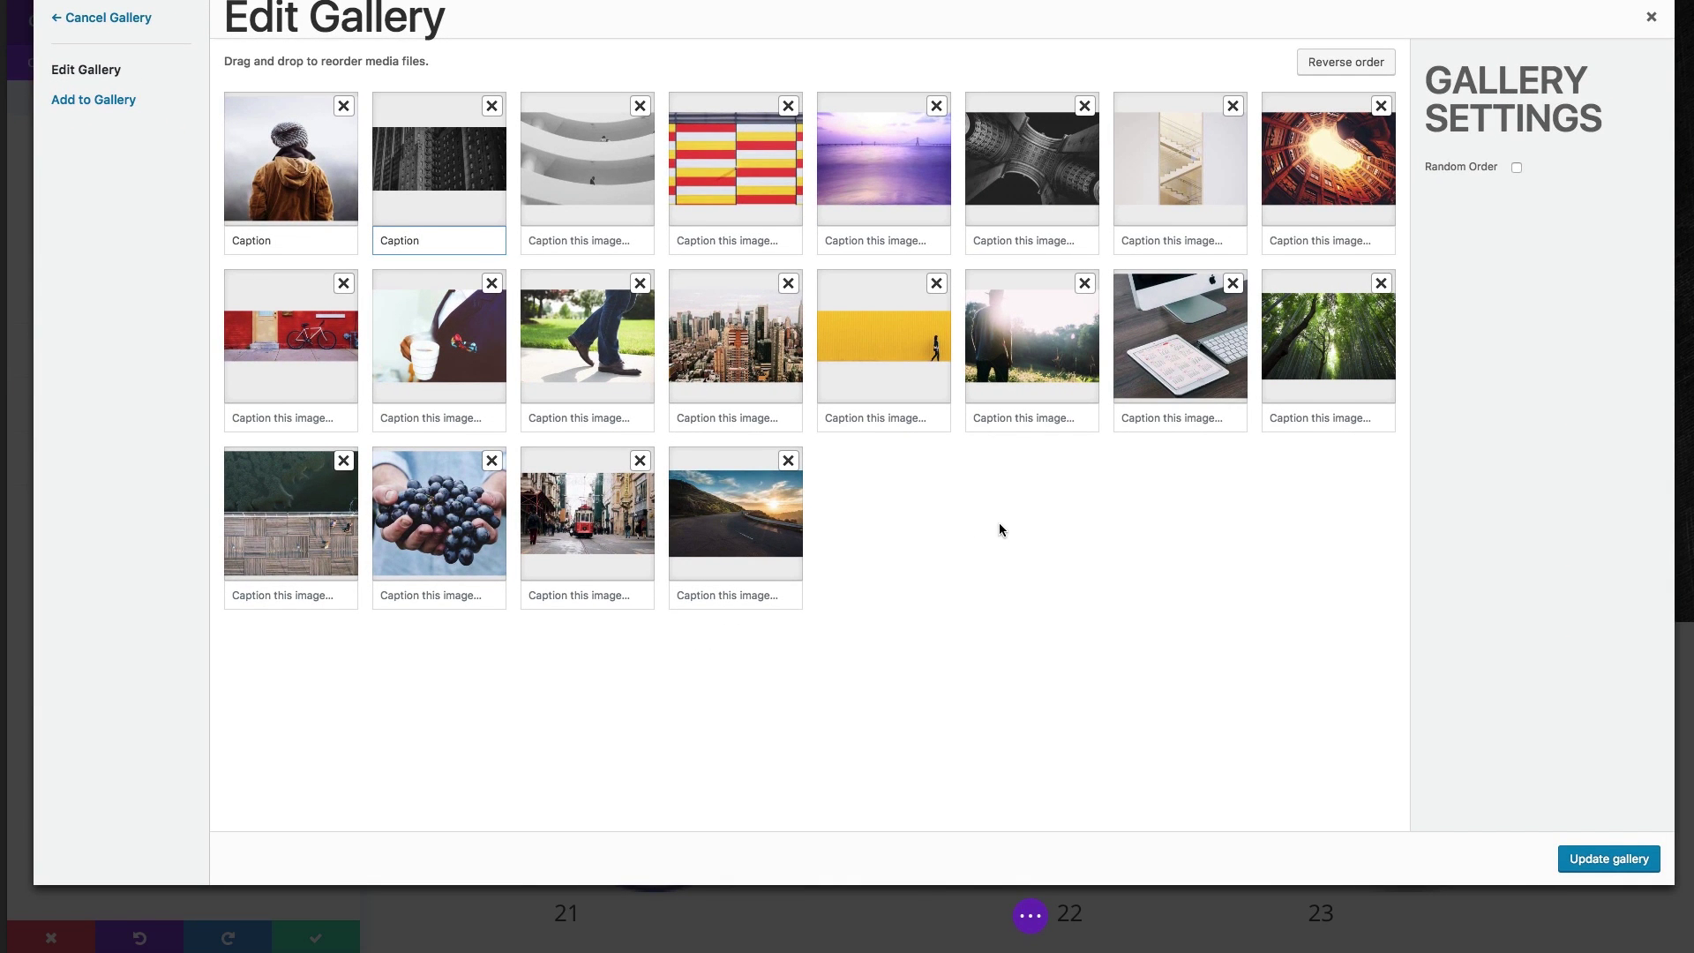
{"action": "left_click", "coordinate": [991, 524]}
- Apply the photo selection to the gallery module and preview photo 042 enlarged
{"action": "left_click", "coordinate": [1610, 859]}
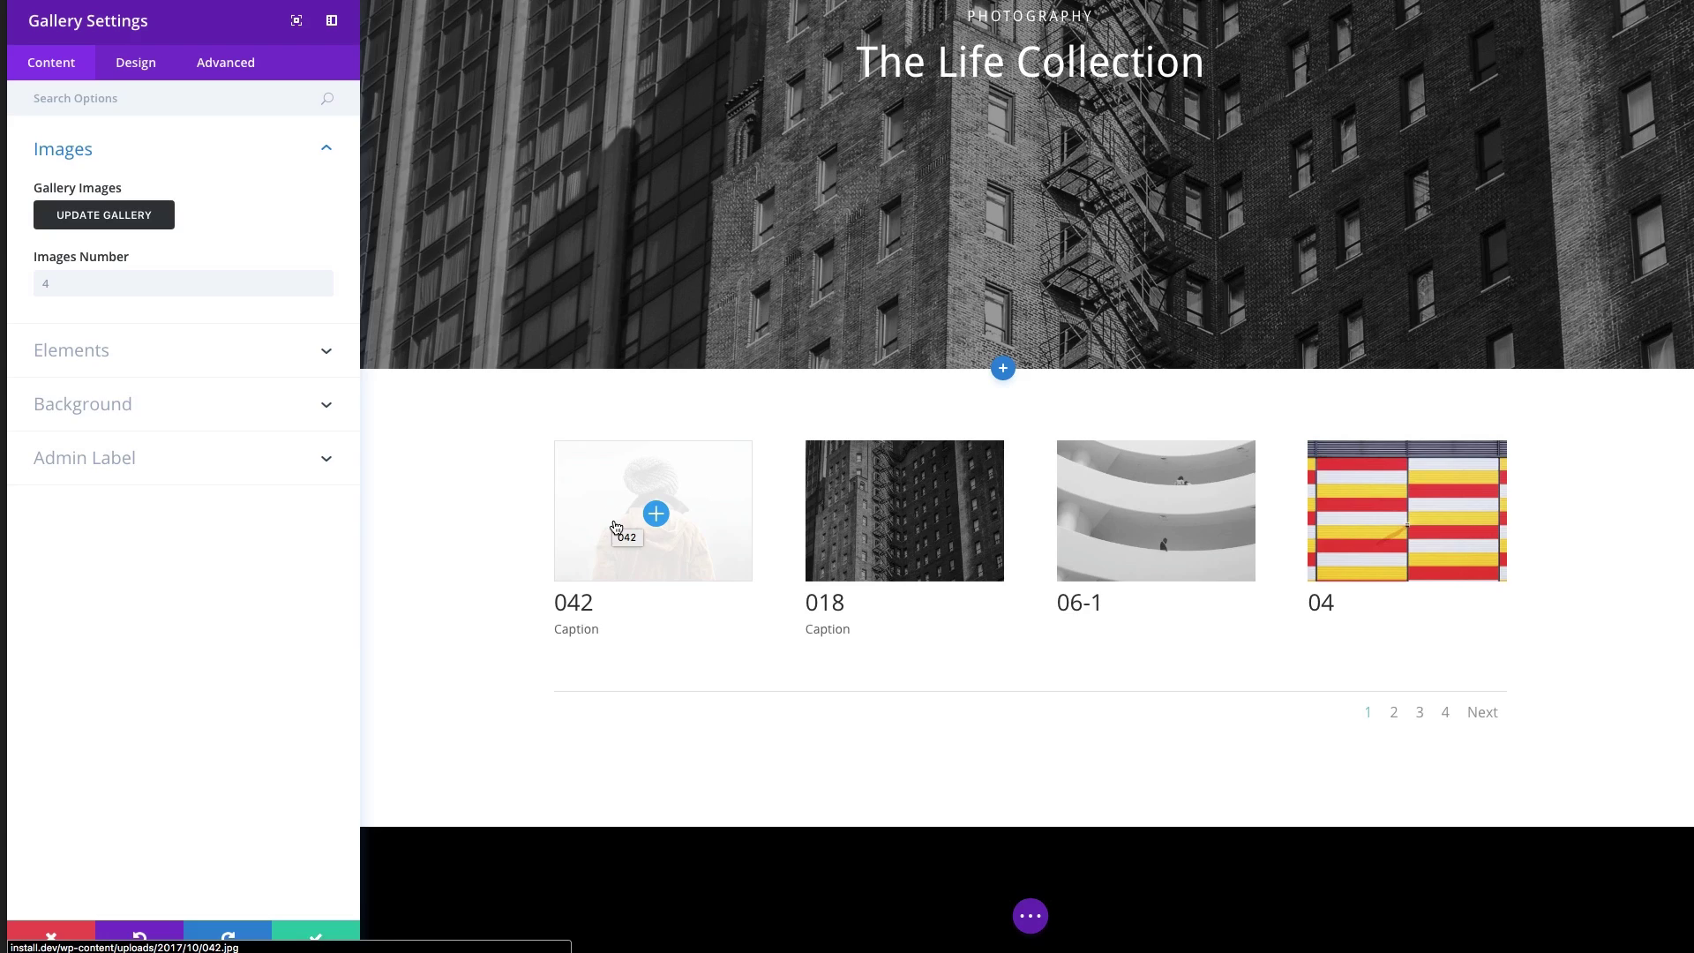
{"action": "left_click", "coordinate": [616, 527]}
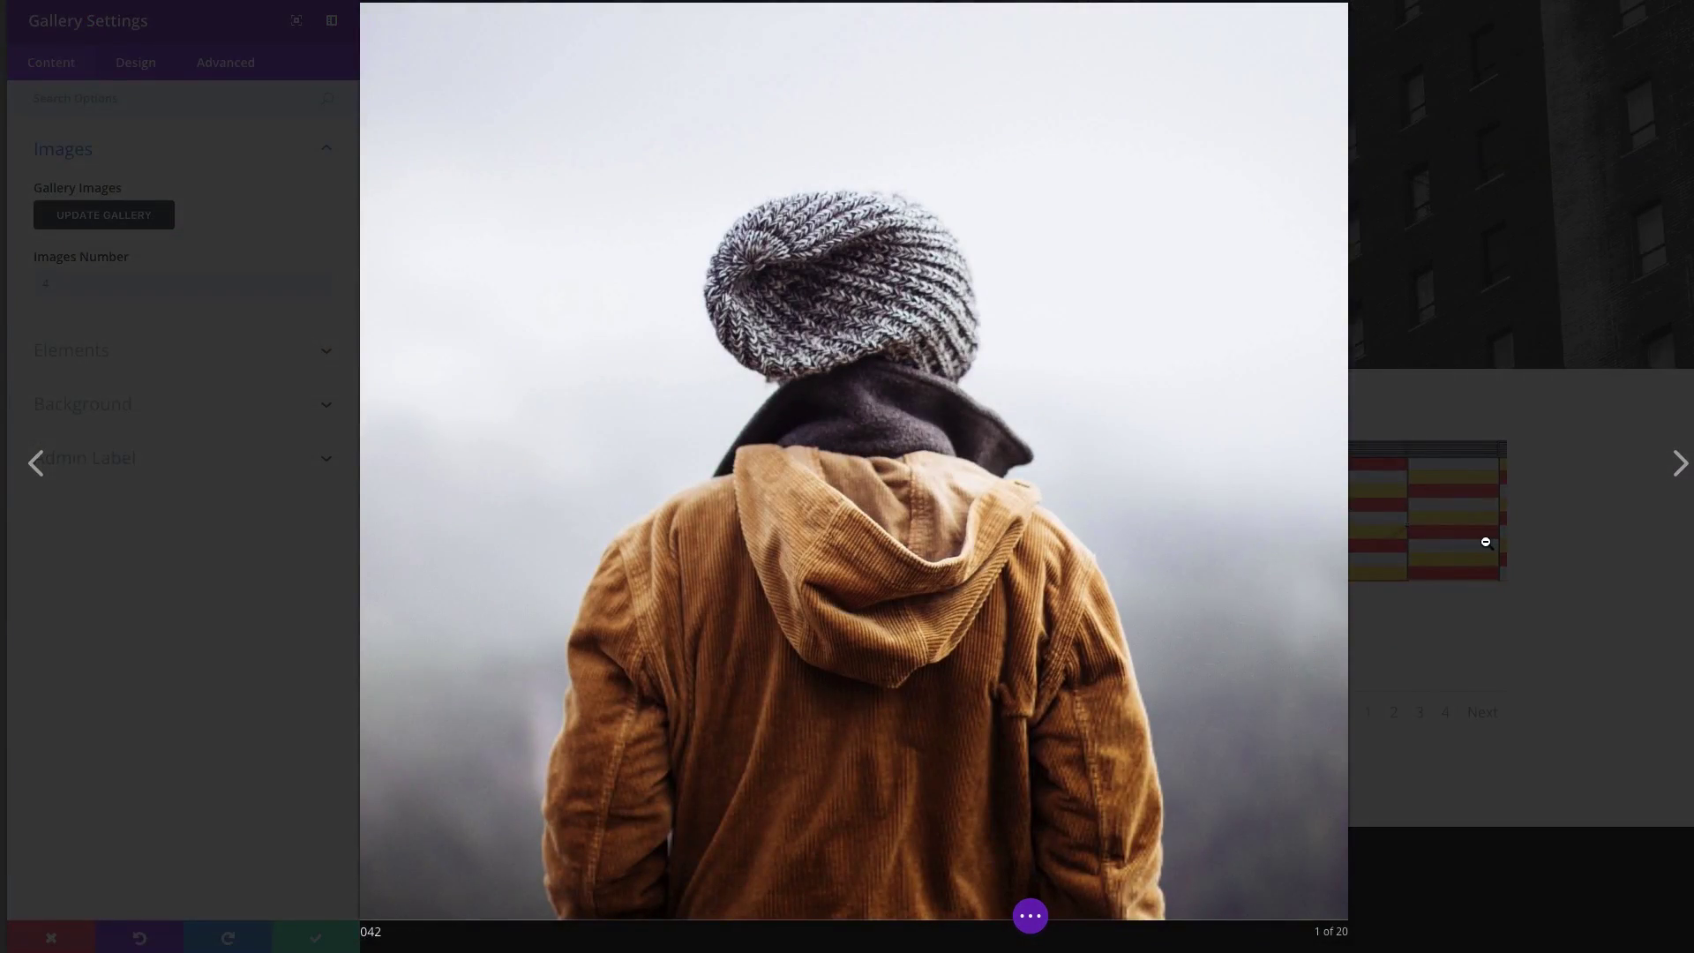
{"action": "left_click", "coordinate": [1486, 542]}
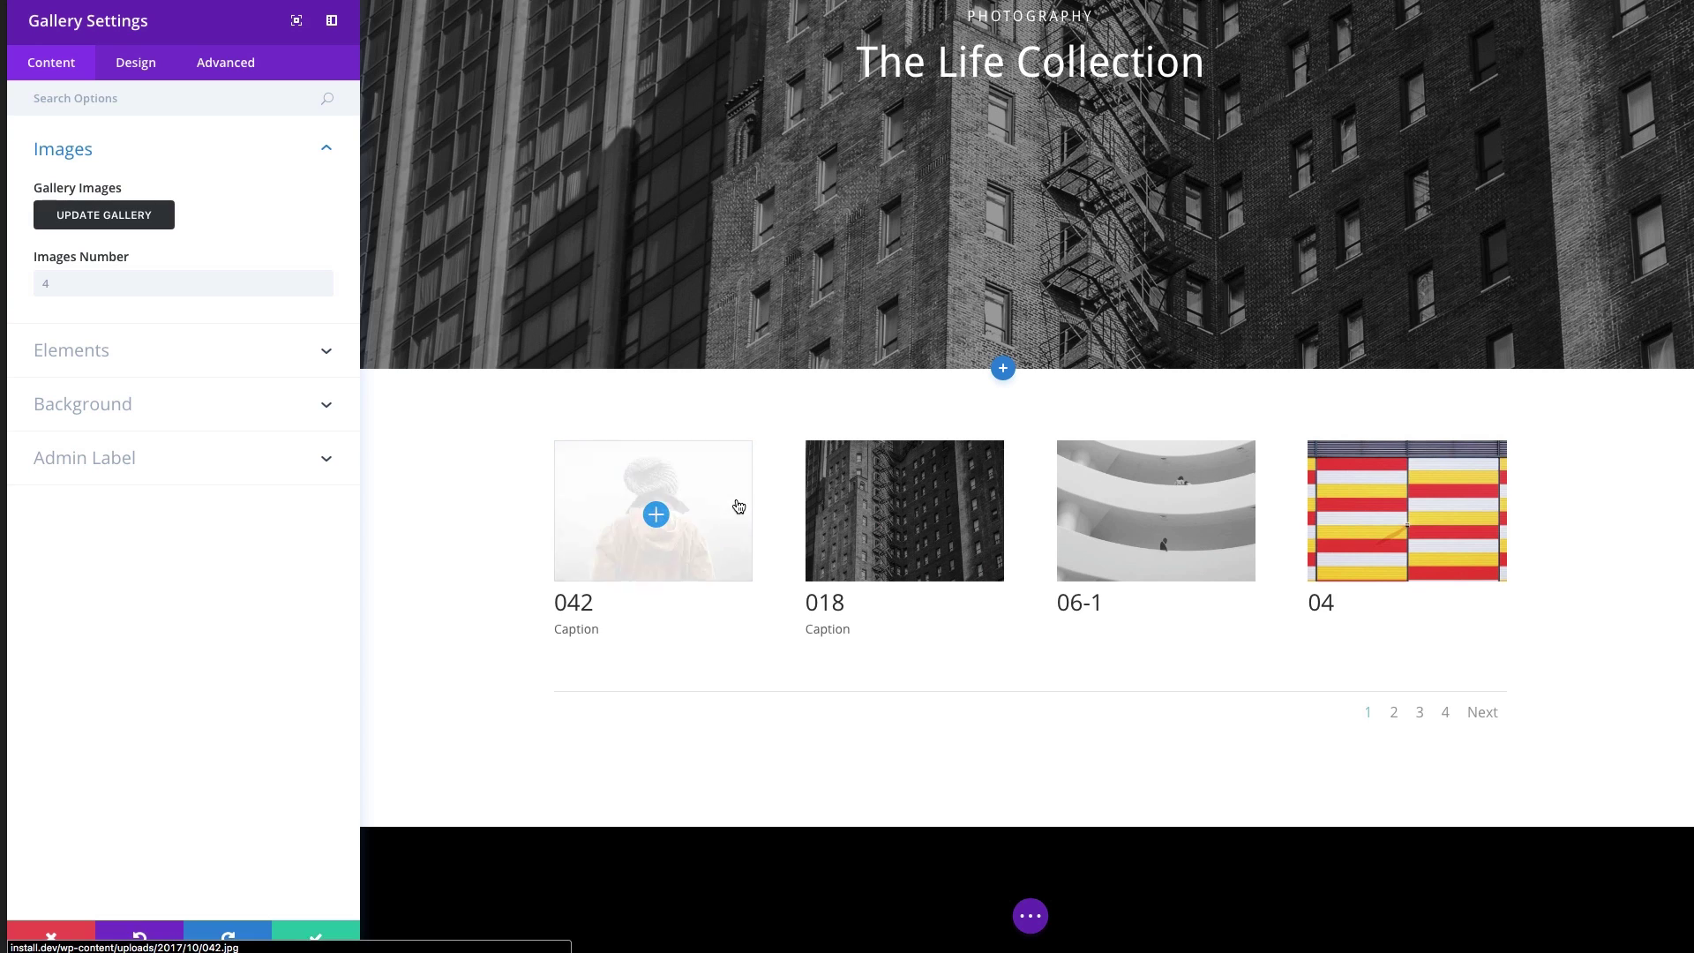
- Reopen 042 in the lightbox, step through 018, 06-1 and 04, then close it
{"action": "left_click", "coordinate": [739, 506]}
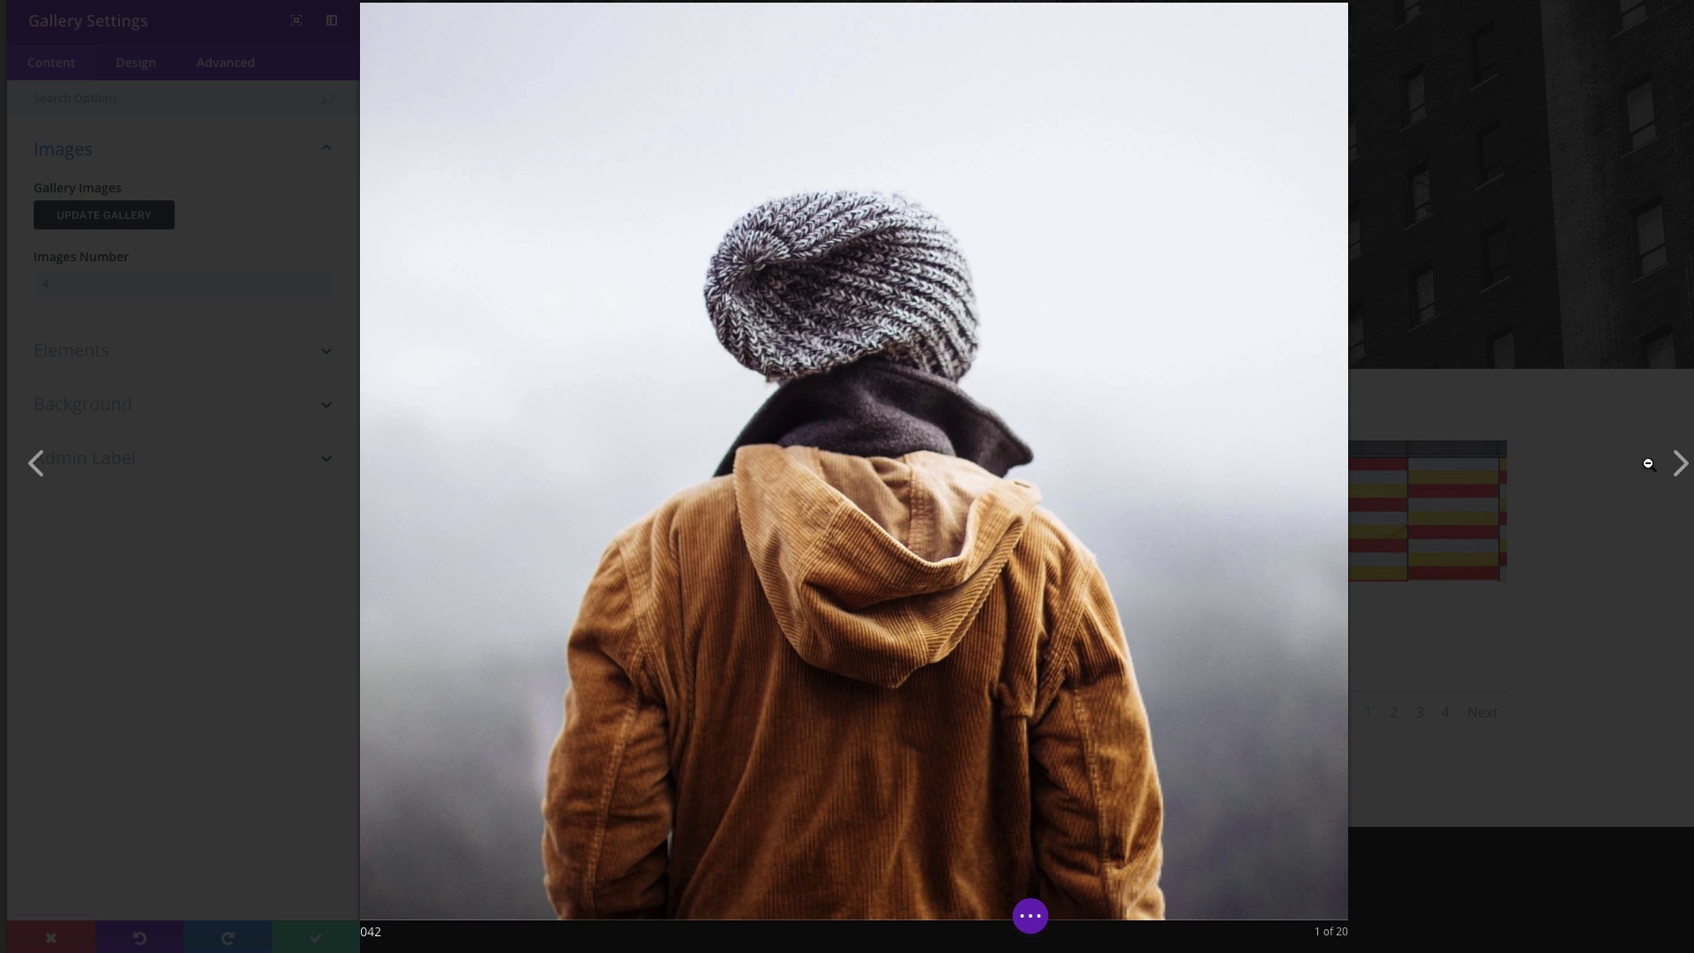
{"action": "left_click", "coordinate": [1677, 465]}
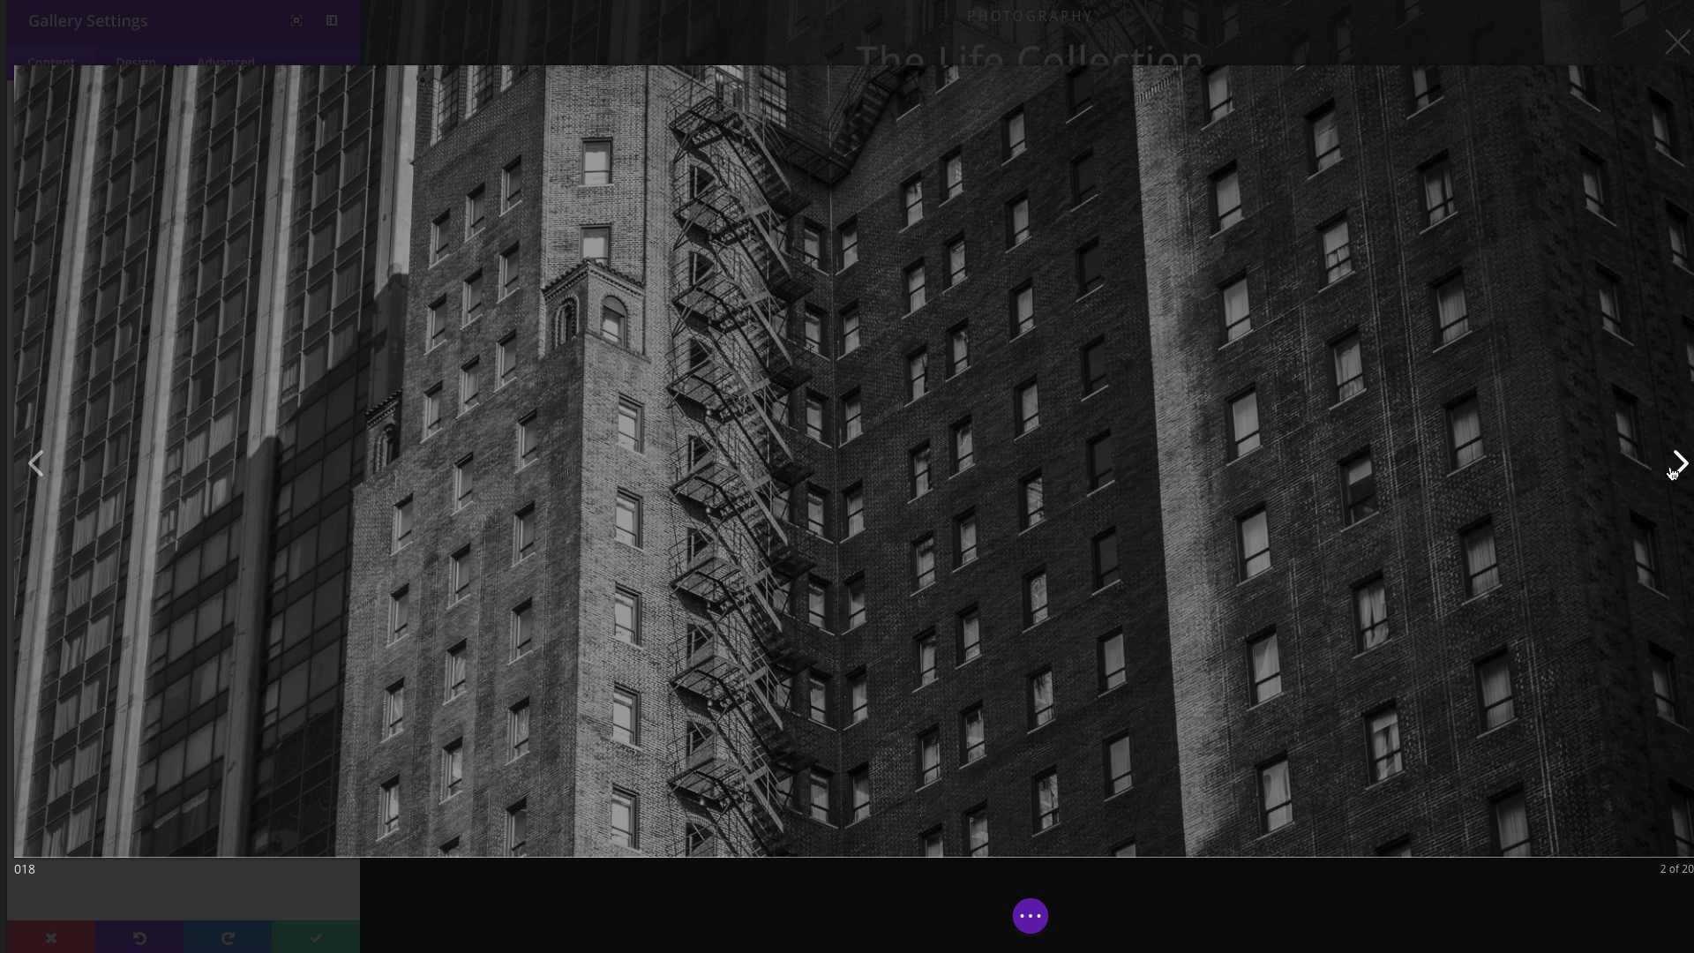
{"action": "left_click", "coordinate": [1679, 468]}
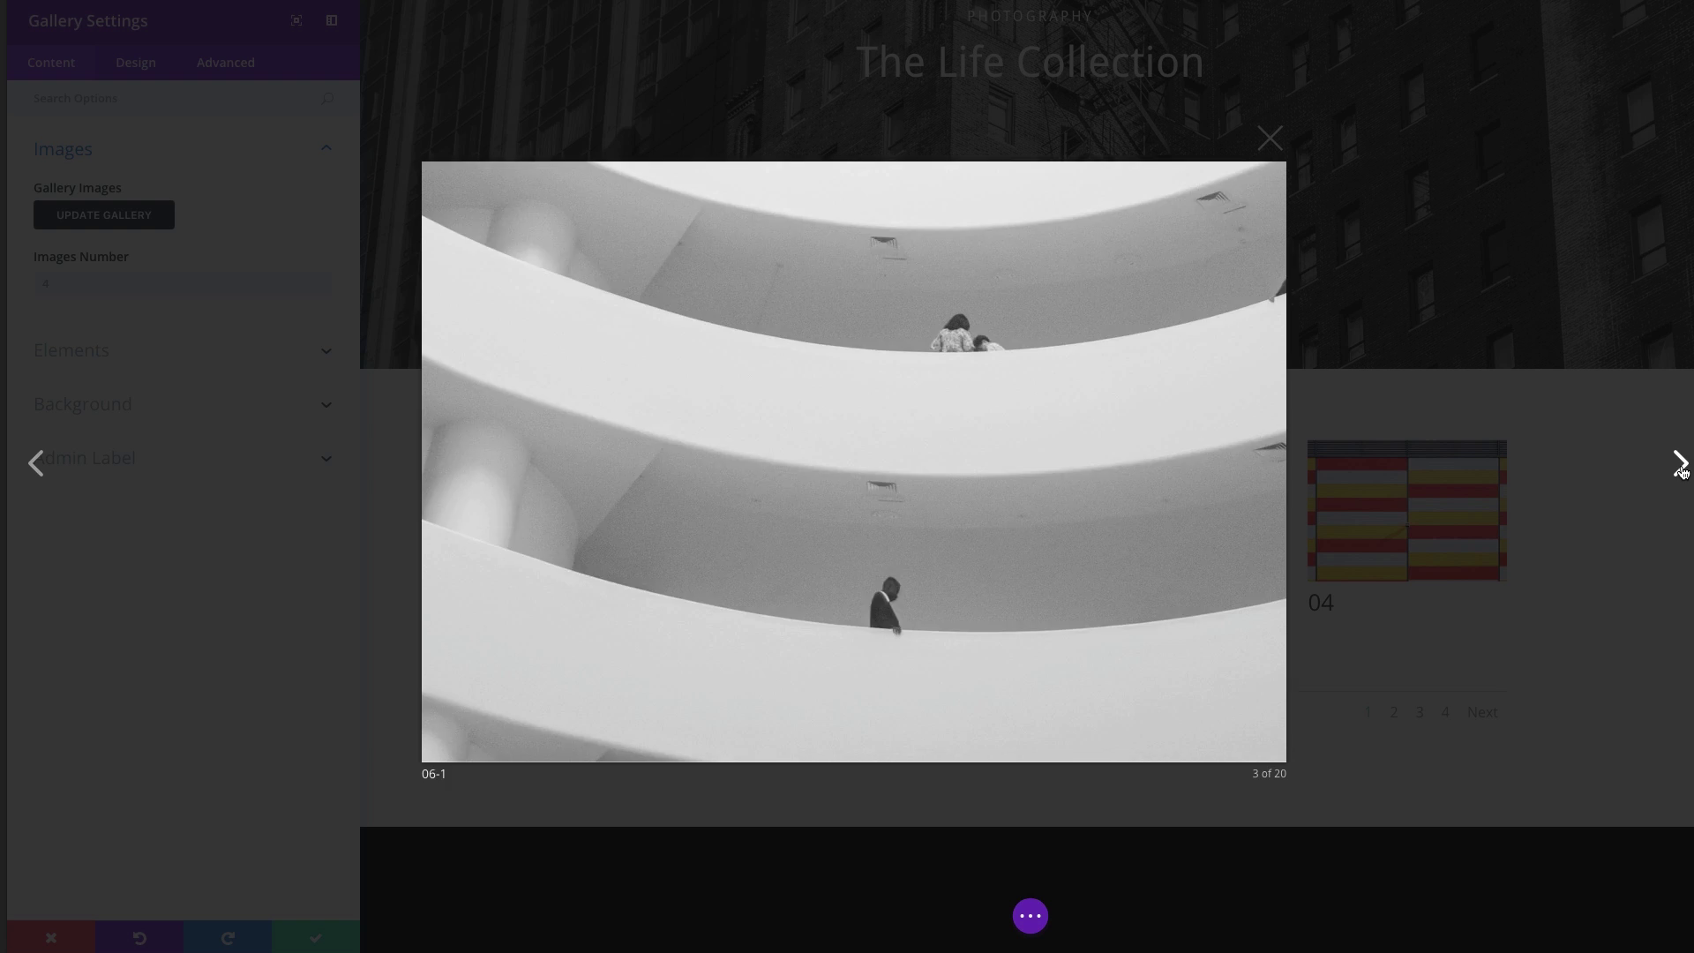
{"action": "left_click", "coordinate": [1680, 465]}
{"action": "left_click", "coordinate": [1556, 405]}
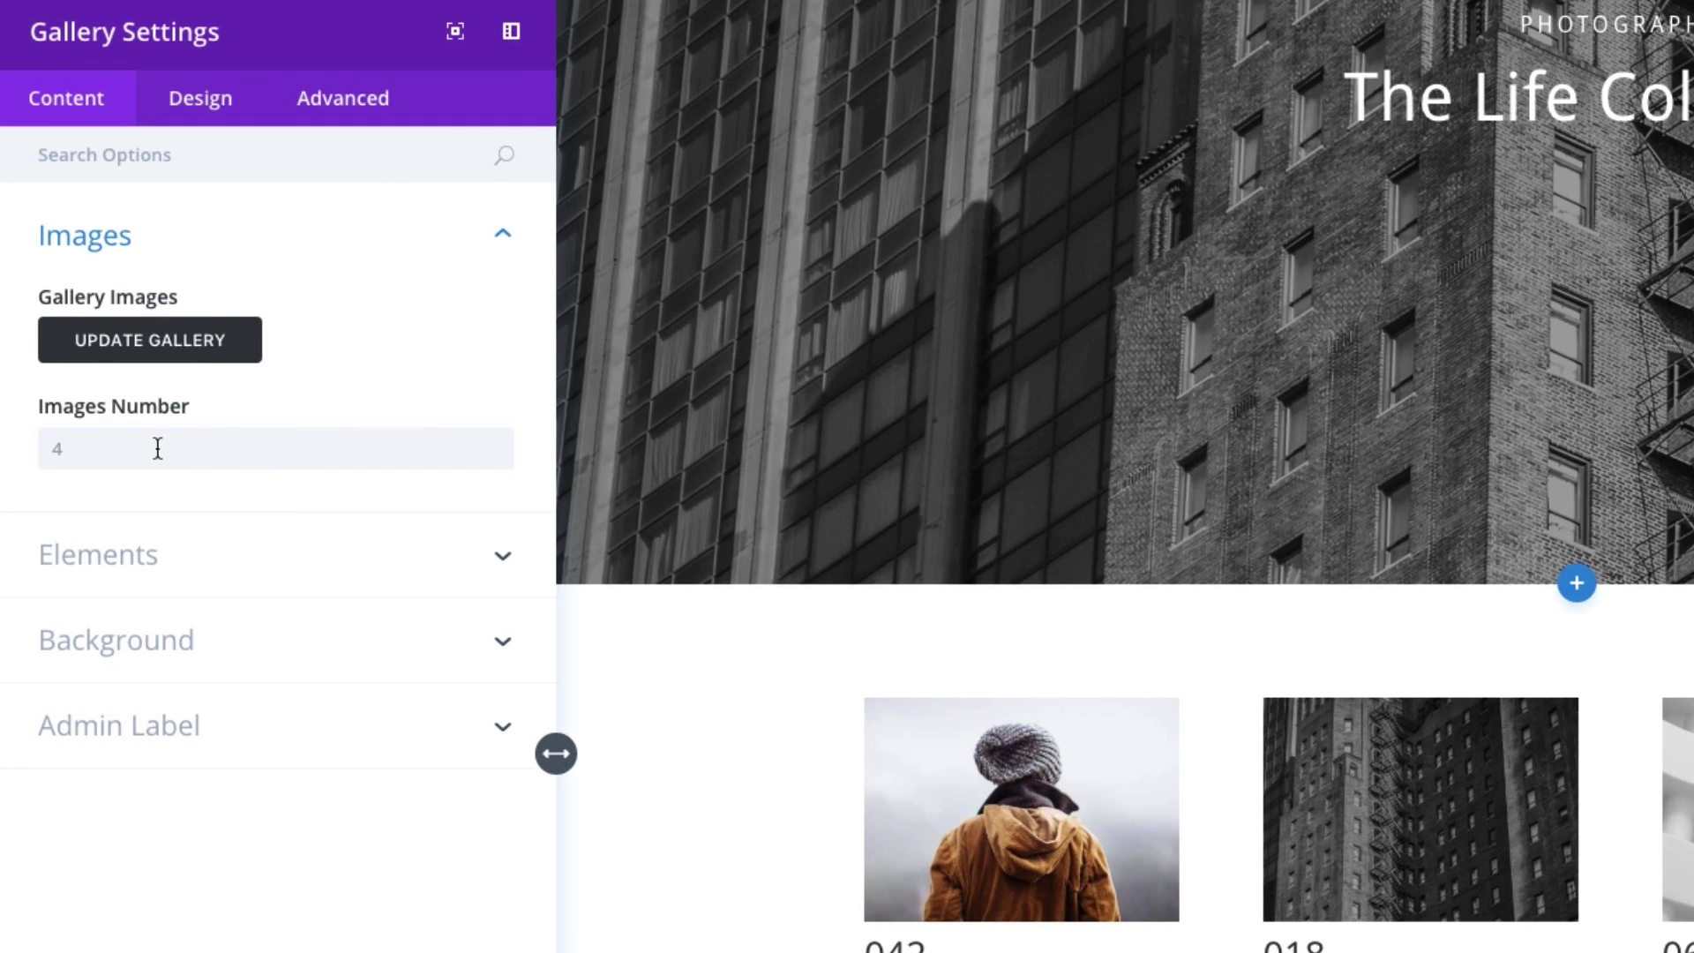
- Set the gallery's Images Number to 20 so all photos show in a multi-row grid
{"action": "left_click", "coordinate": [157, 448]}
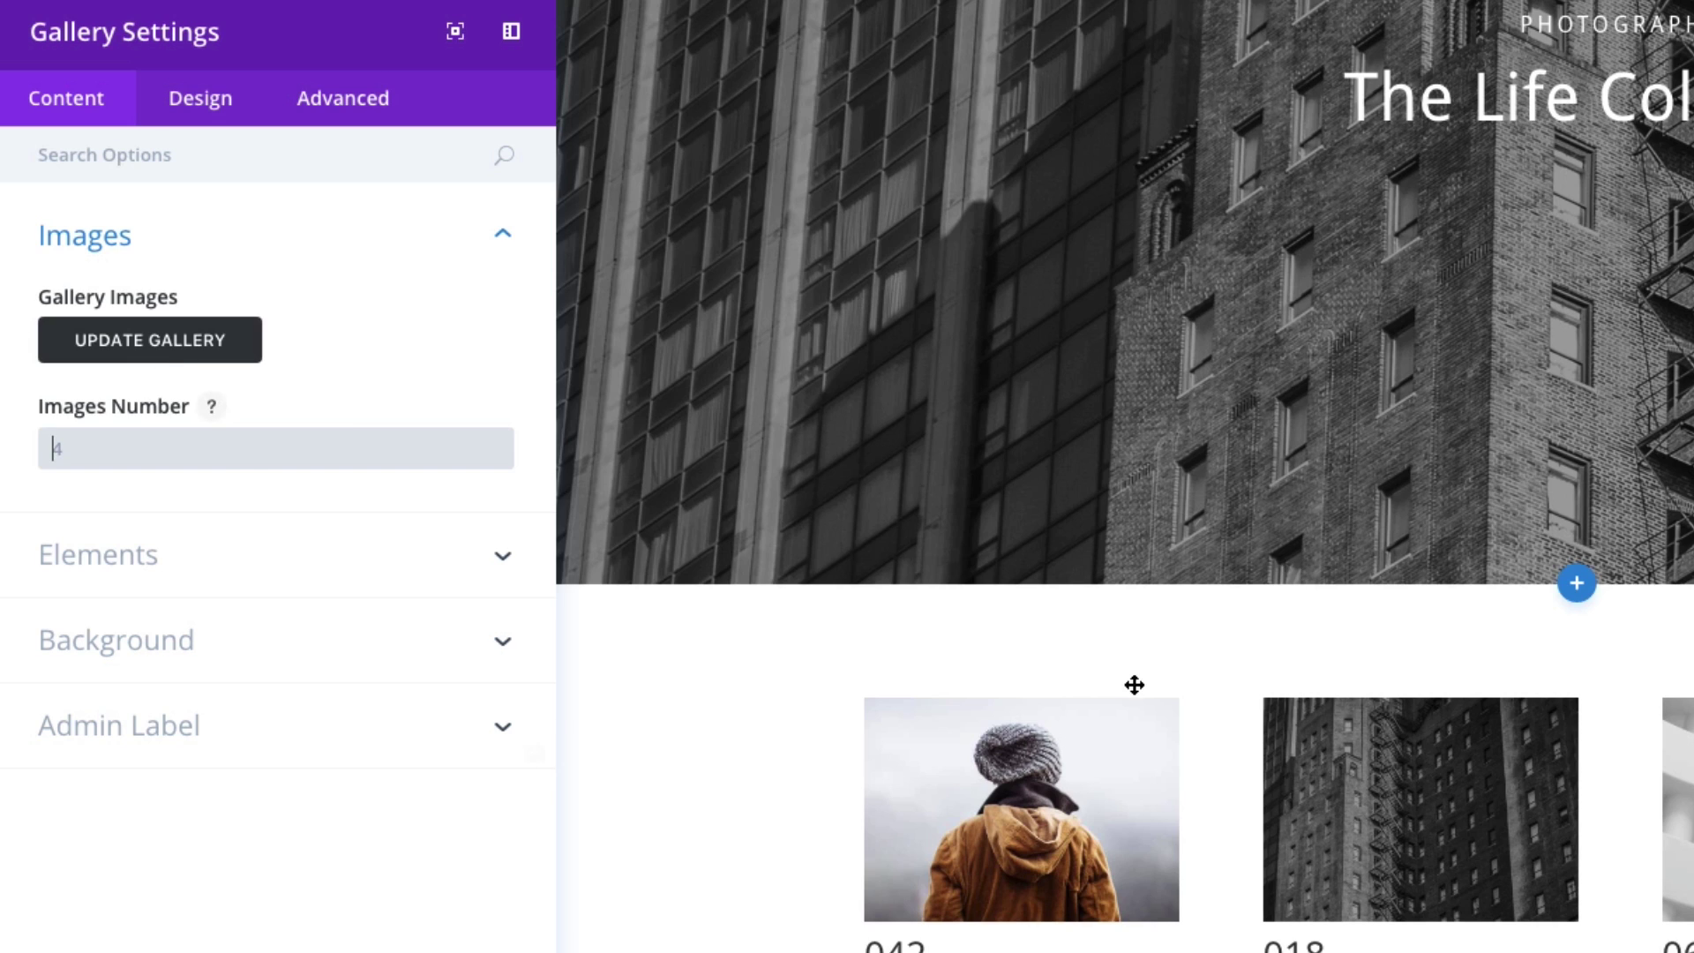
{"action": "left_click", "coordinate": [118, 434]}
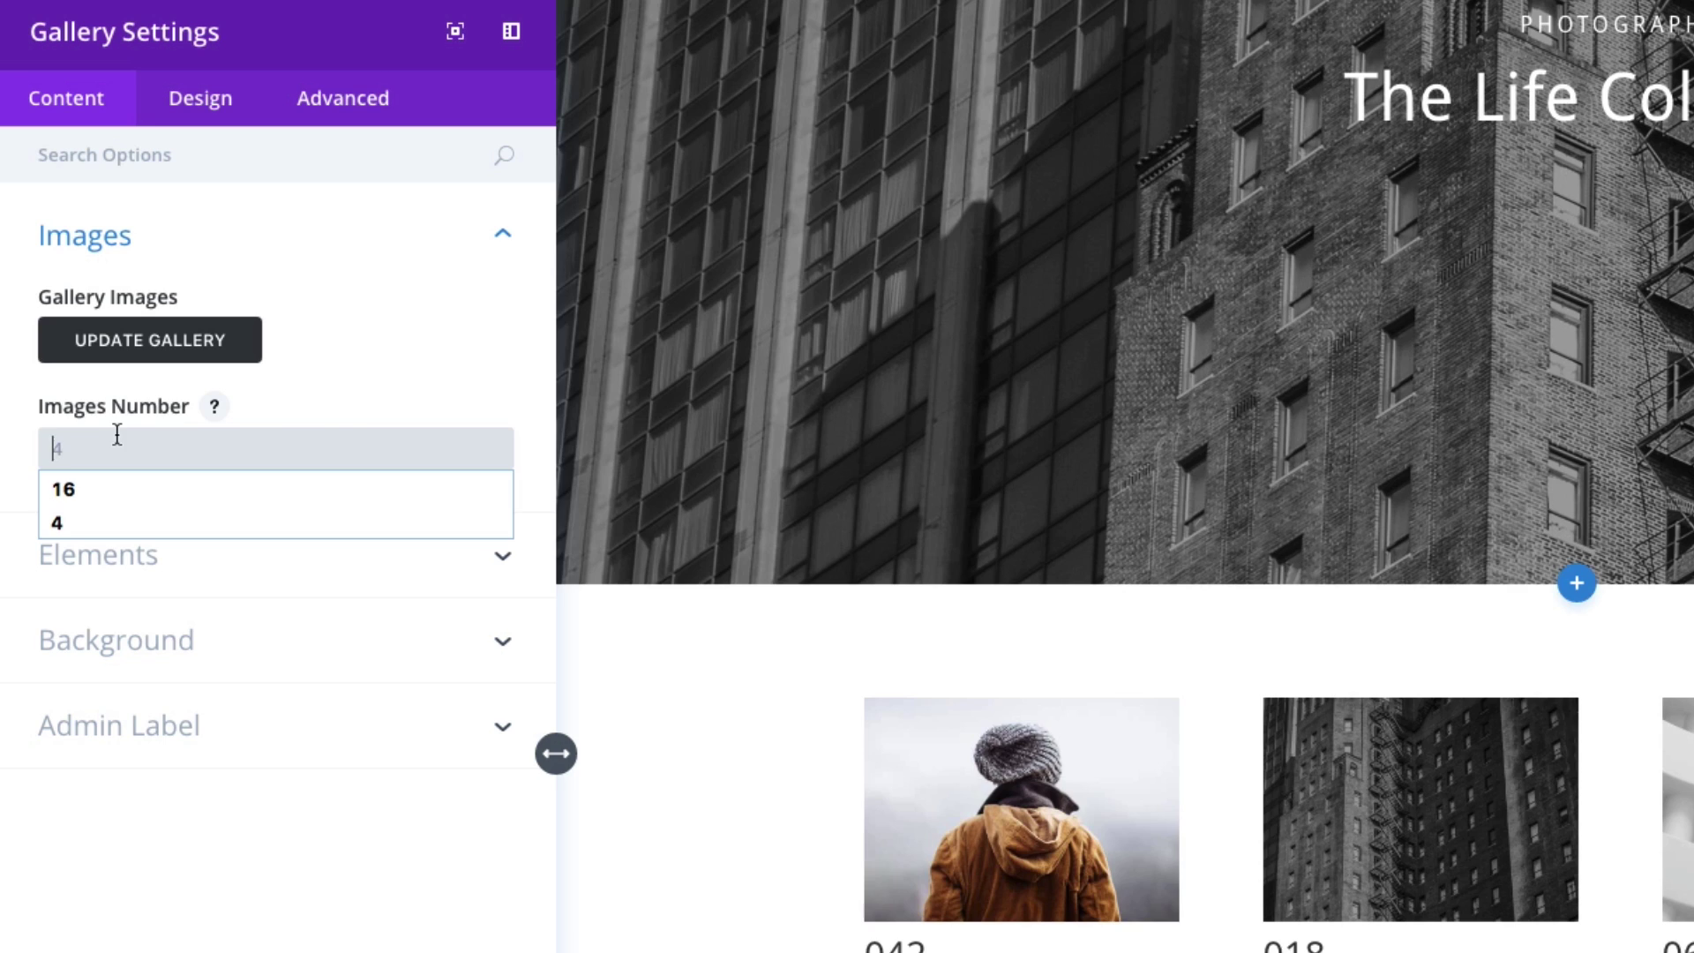
{"action": "left_click", "coordinate": [367, 412]}
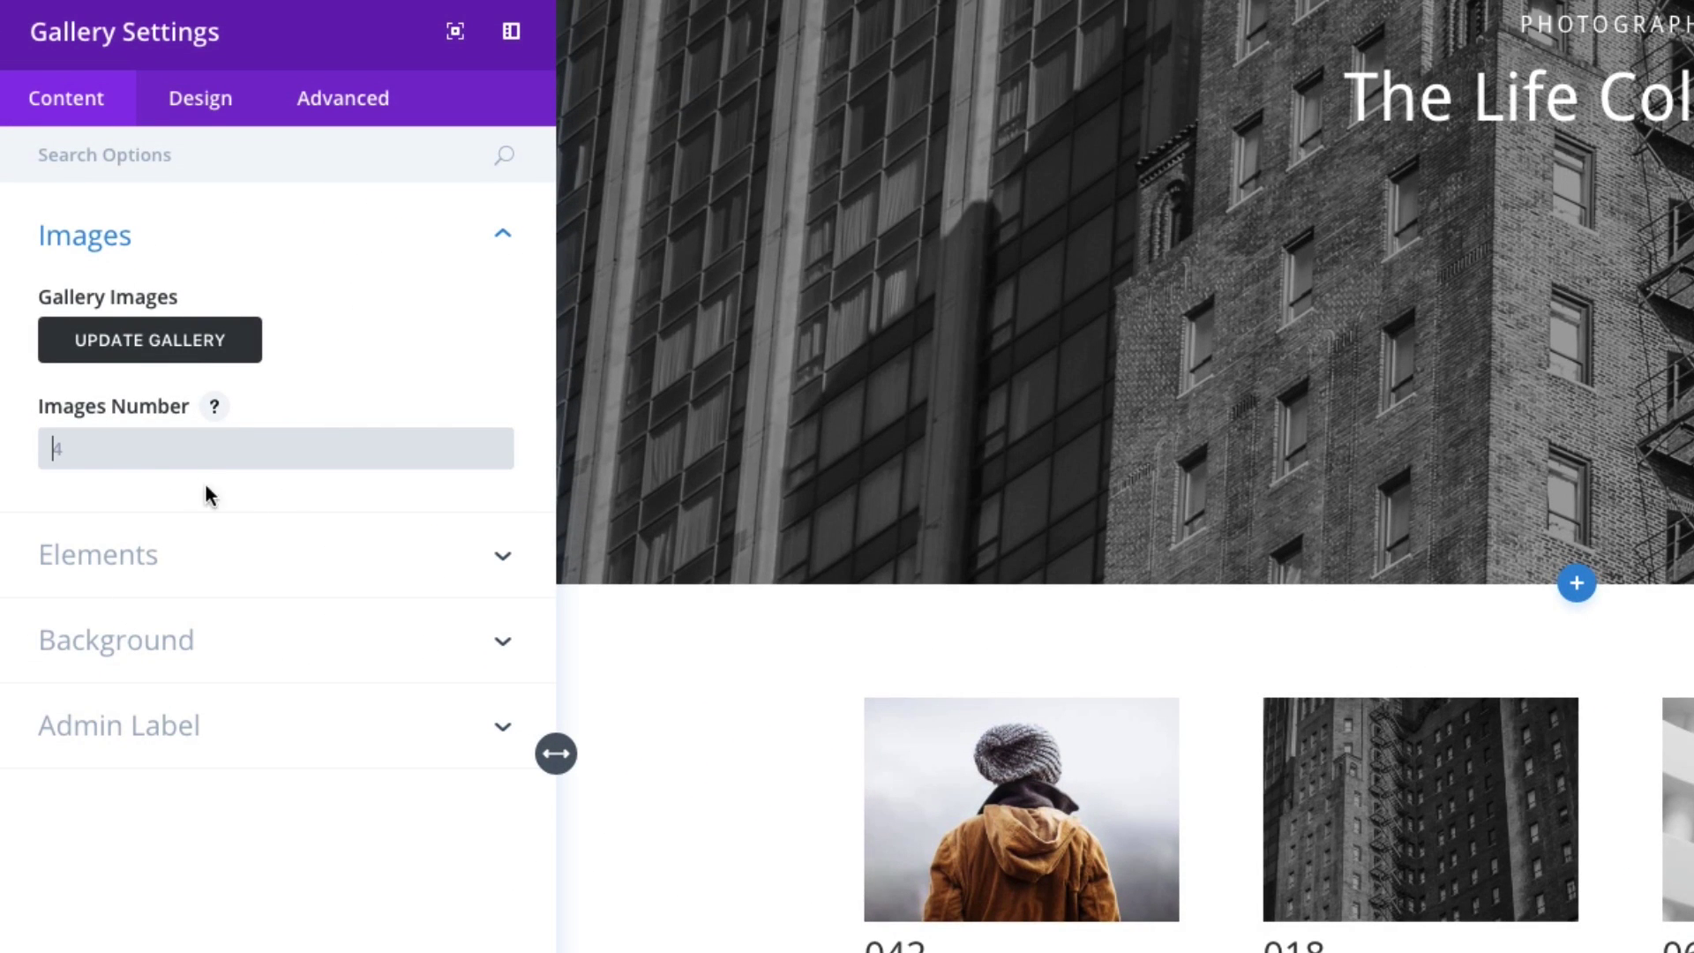
{"action": "left_click", "coordinate": [130, 454]}
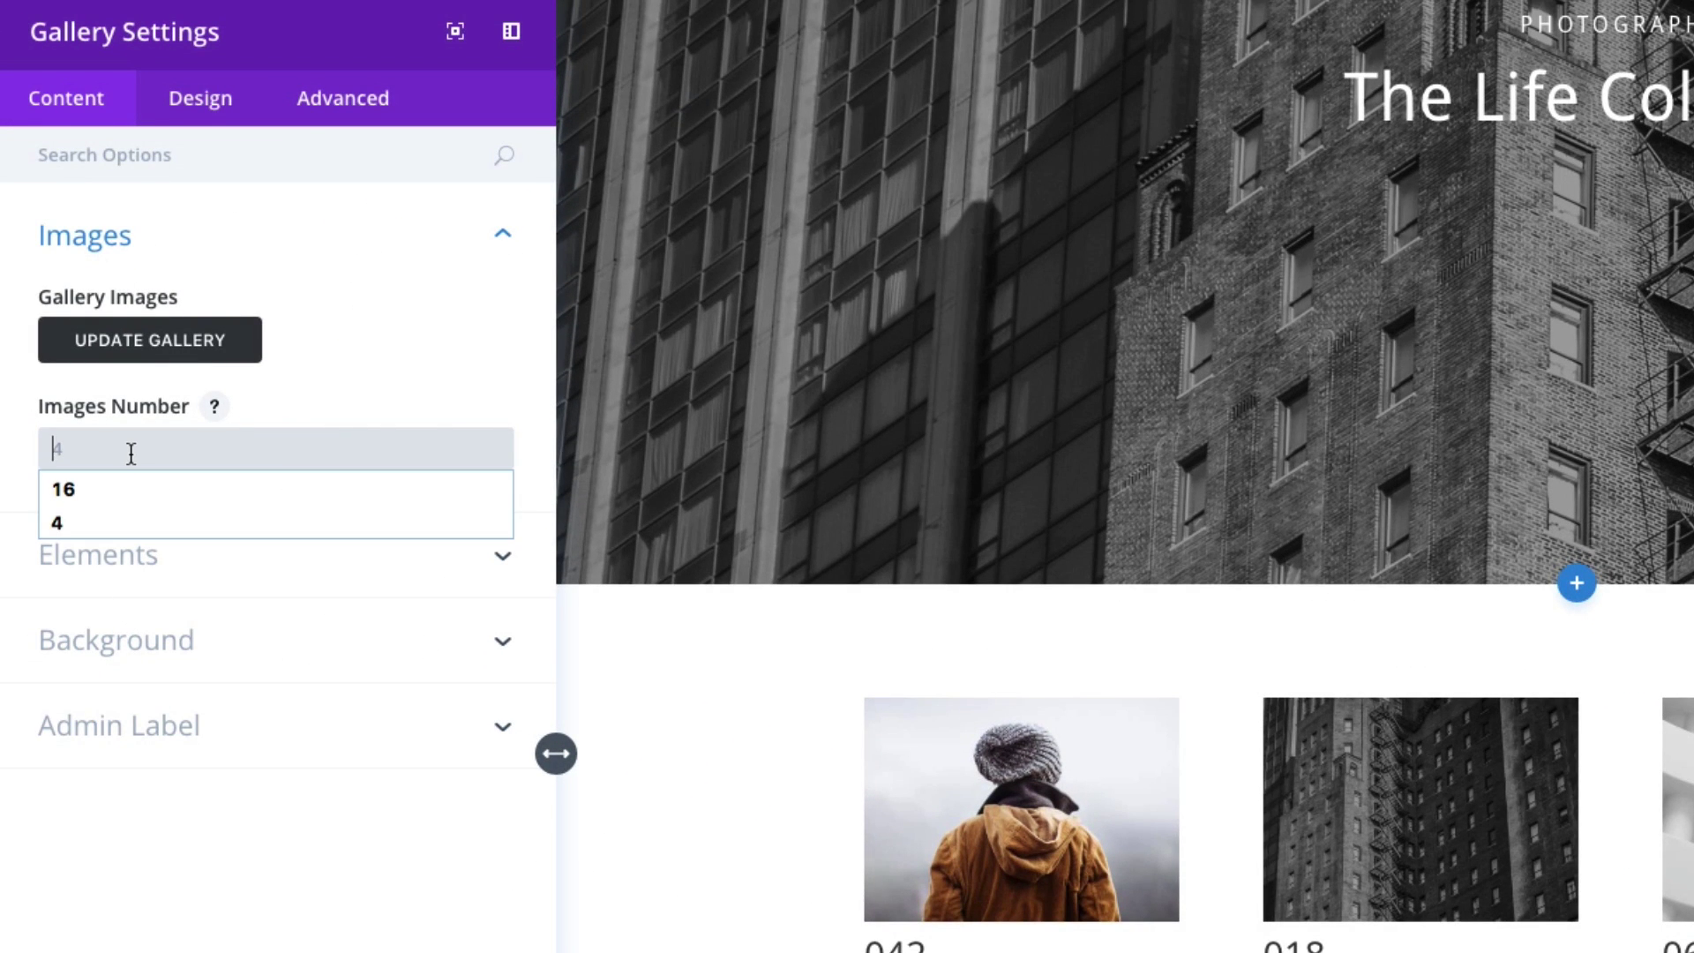
{"action": "type", "text": "20"}
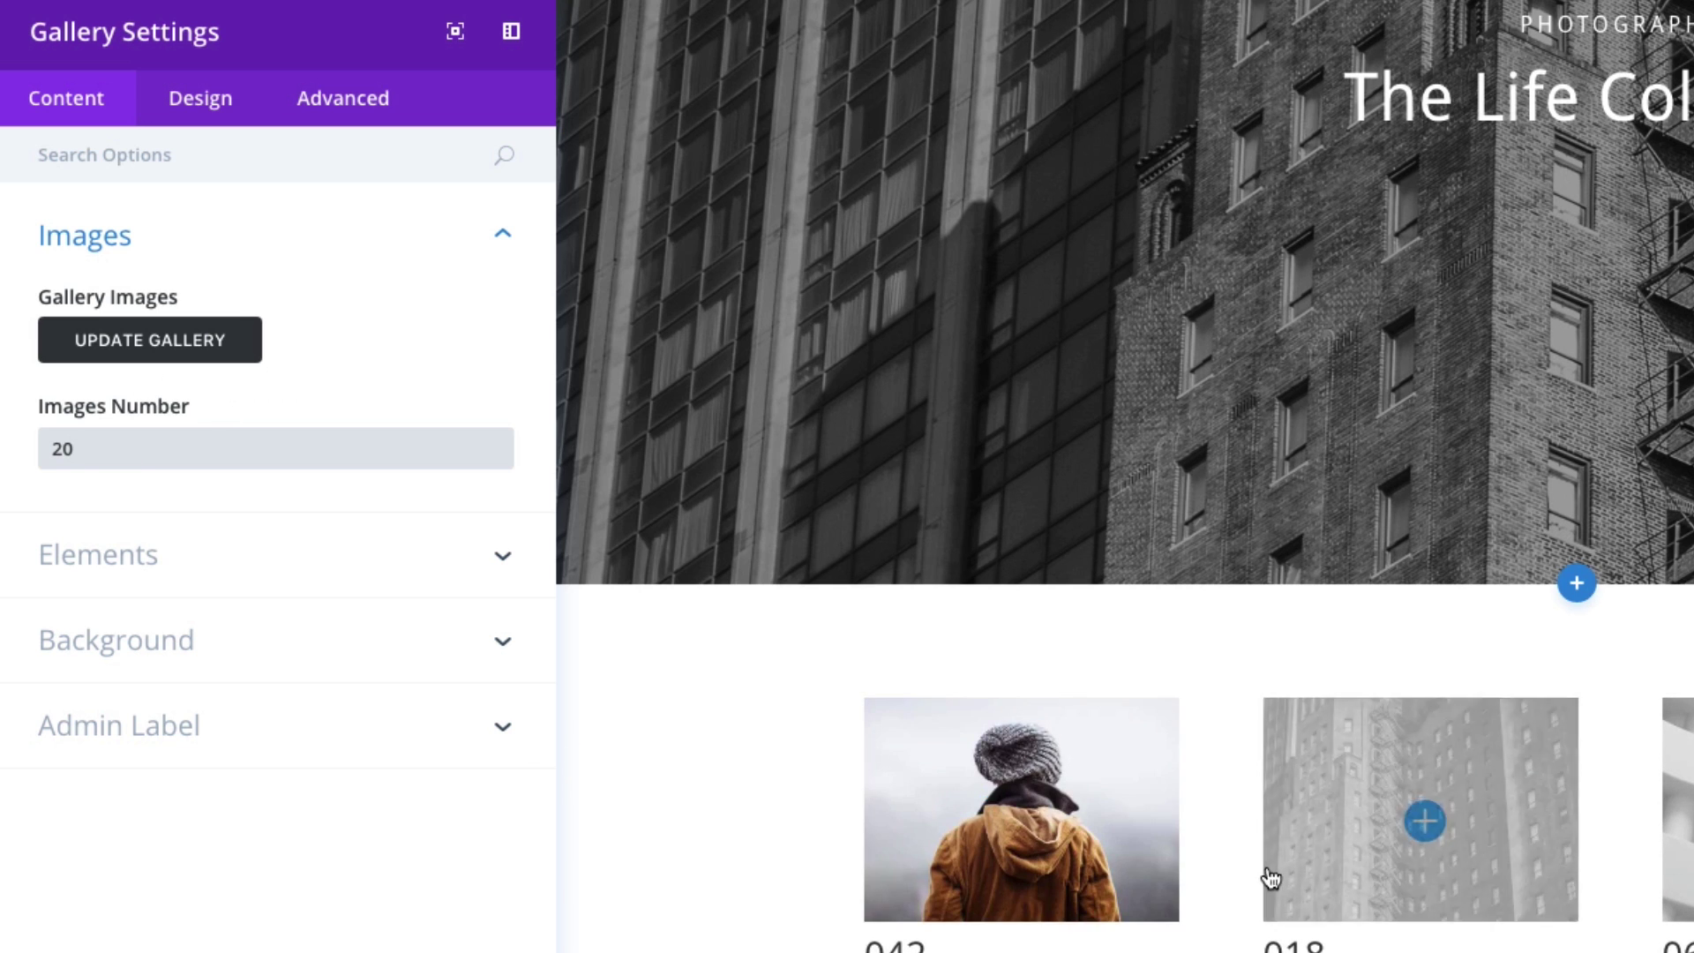
{"action": "scroll", "coordinate": [1271, 878], "scroll_direction": "down", "scroll_amount": 10}
{"action": "scroll", "coordinate": [1270, 876], "scroll_direction": "up", "scroll_amount": 5}
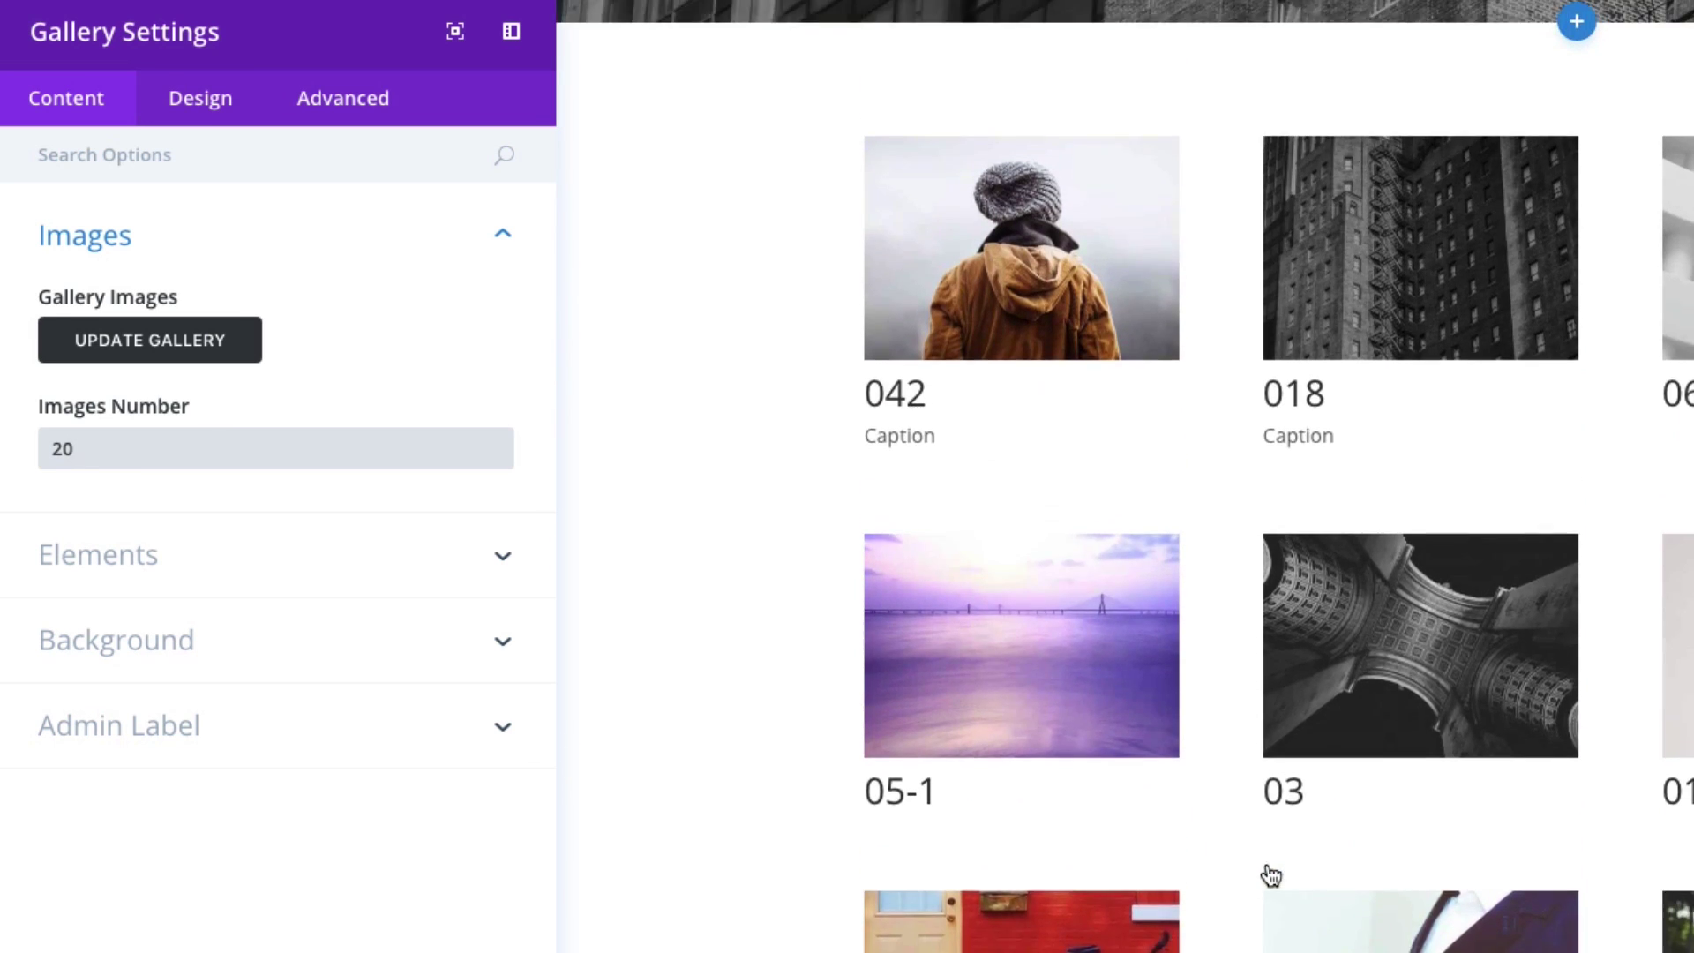
{"action": "scroll", "coordinate": [1270, 876], "scroll_direction": "up", "scroll_amount": 3}
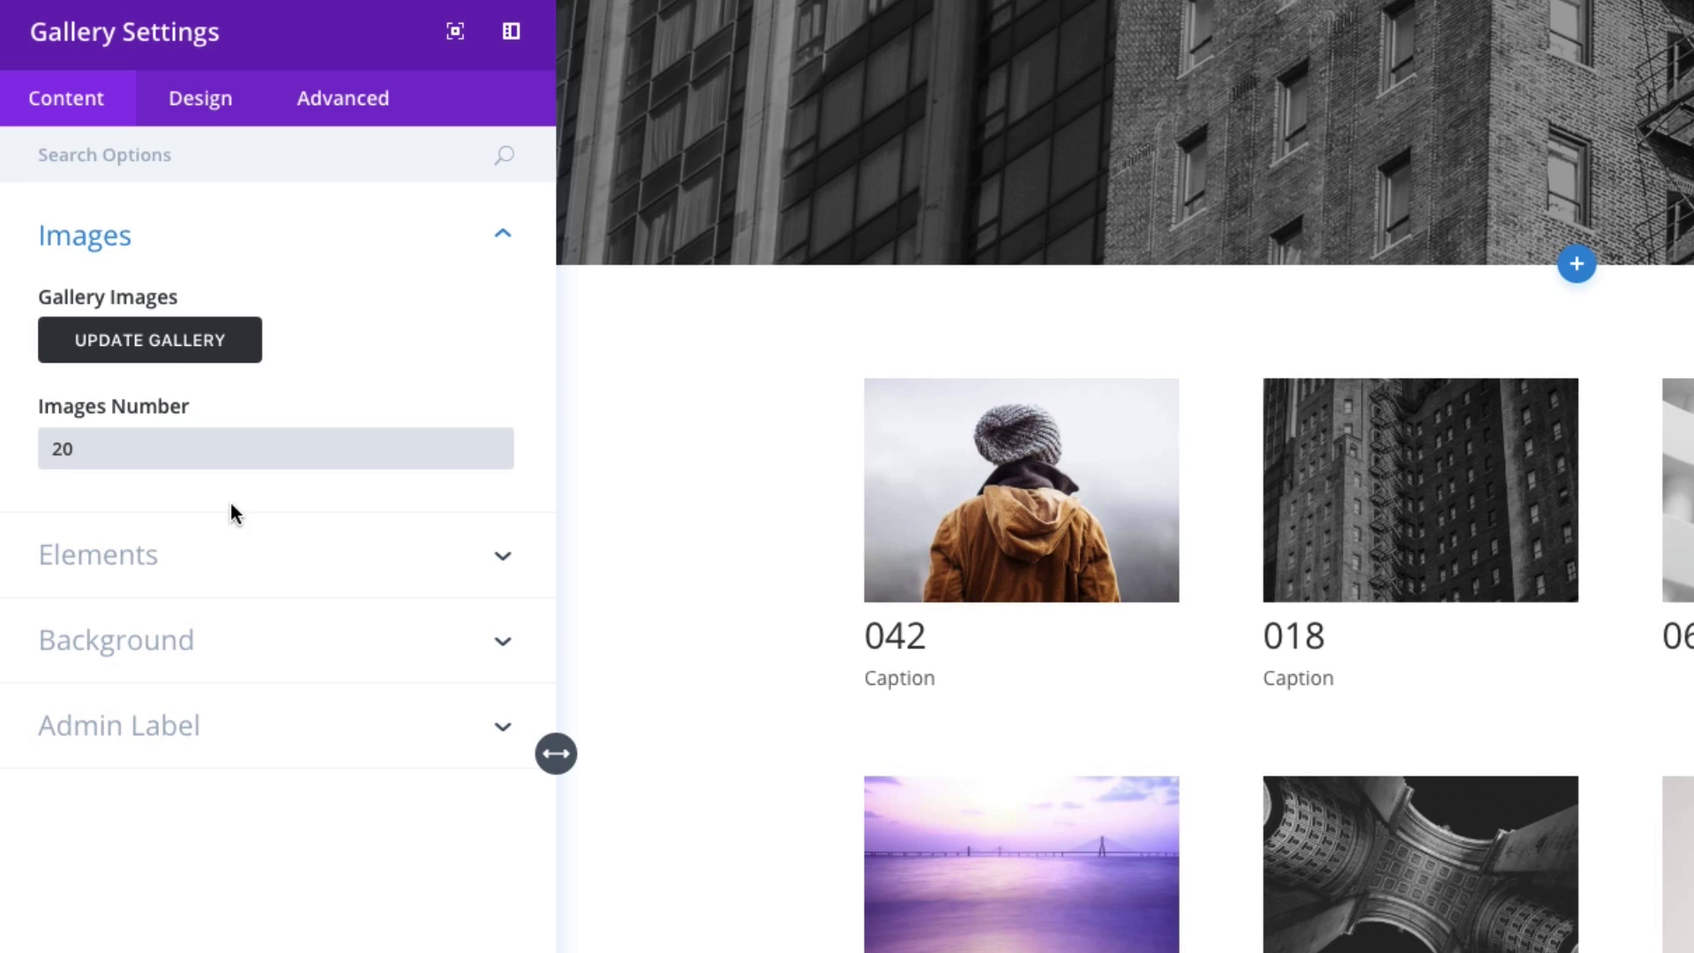
- Turn off Show Title and Caption and Show Pagination for the gallery
{"action": "left_click", "coordinate": [124, 554]}
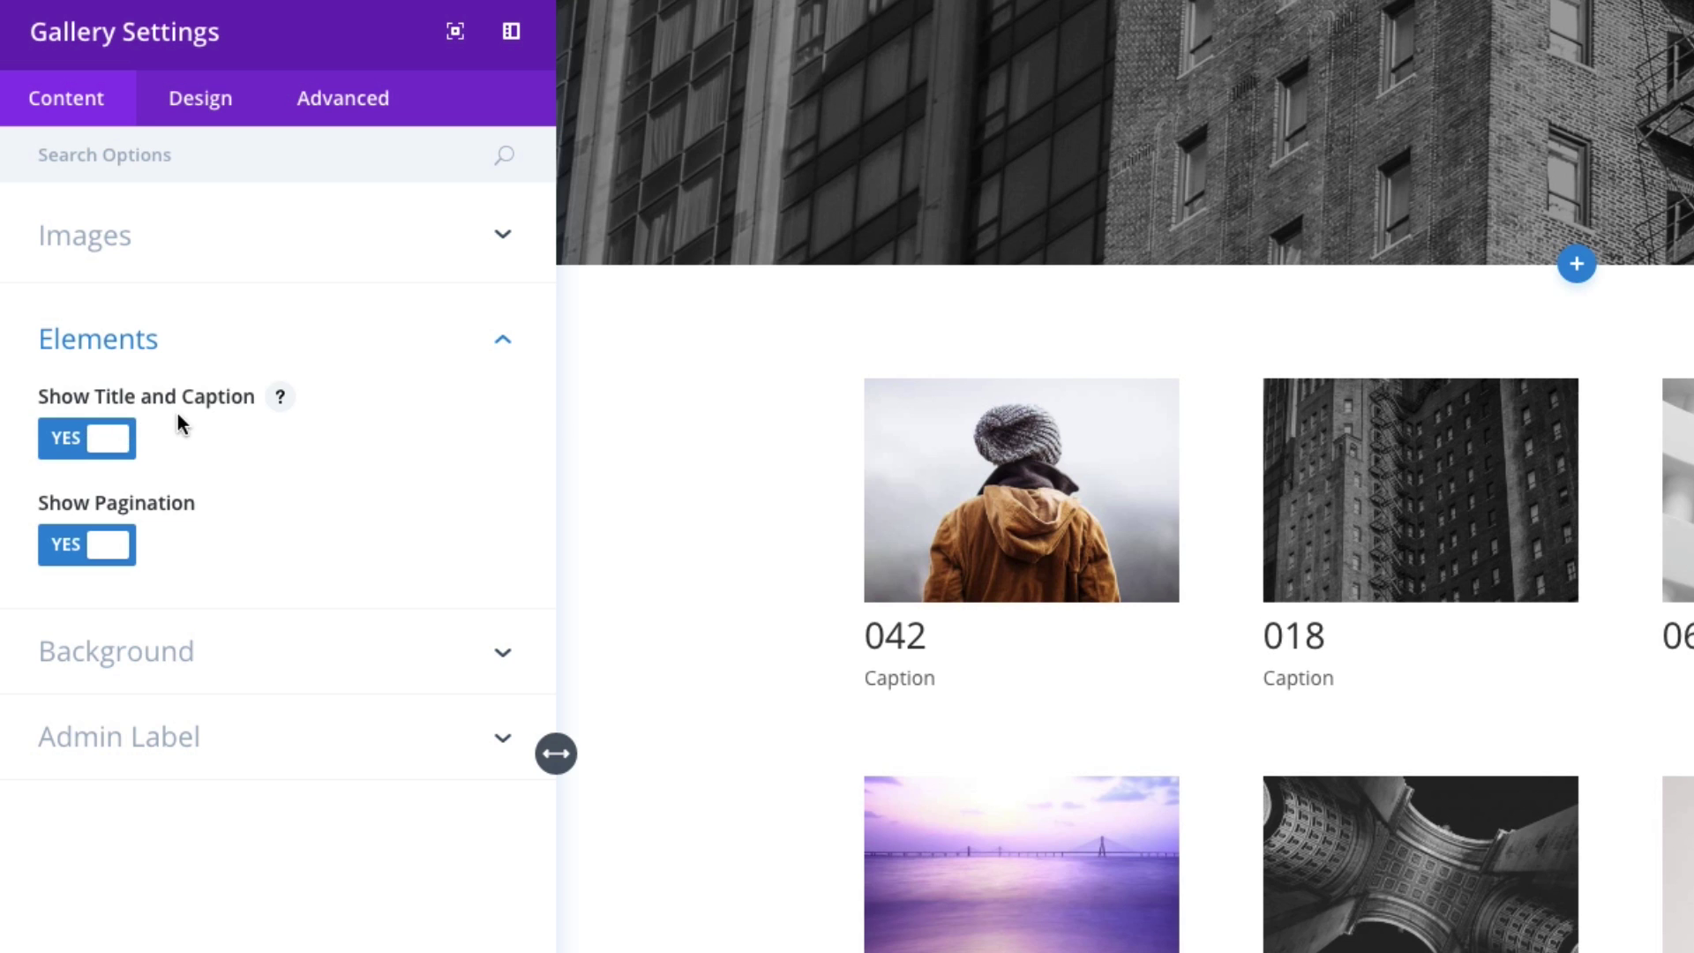
{"action": "left_click", "coordinate": [122, 443]}
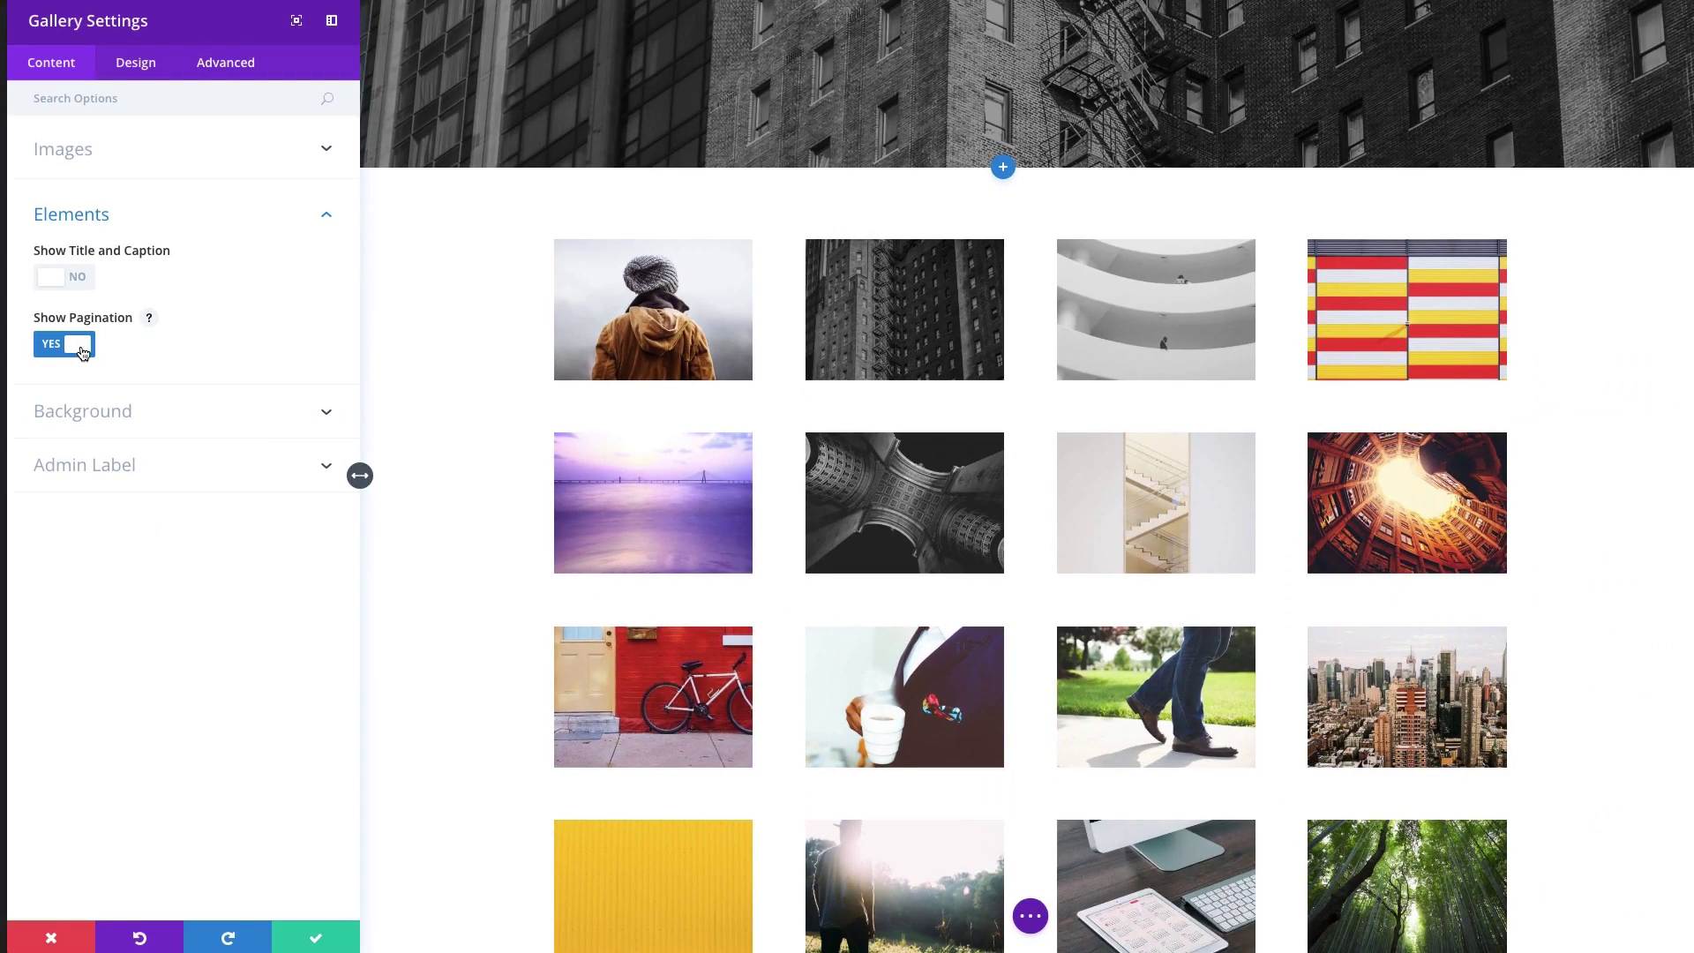
{"action": "scroll", "coordinate": [670, 458], "scroll_direction": "down", "scroll_amount": 10}
{"action": "scroll", "coordinate": [670, 458], "scroll_direction": "up", "scroll_amount": 9}
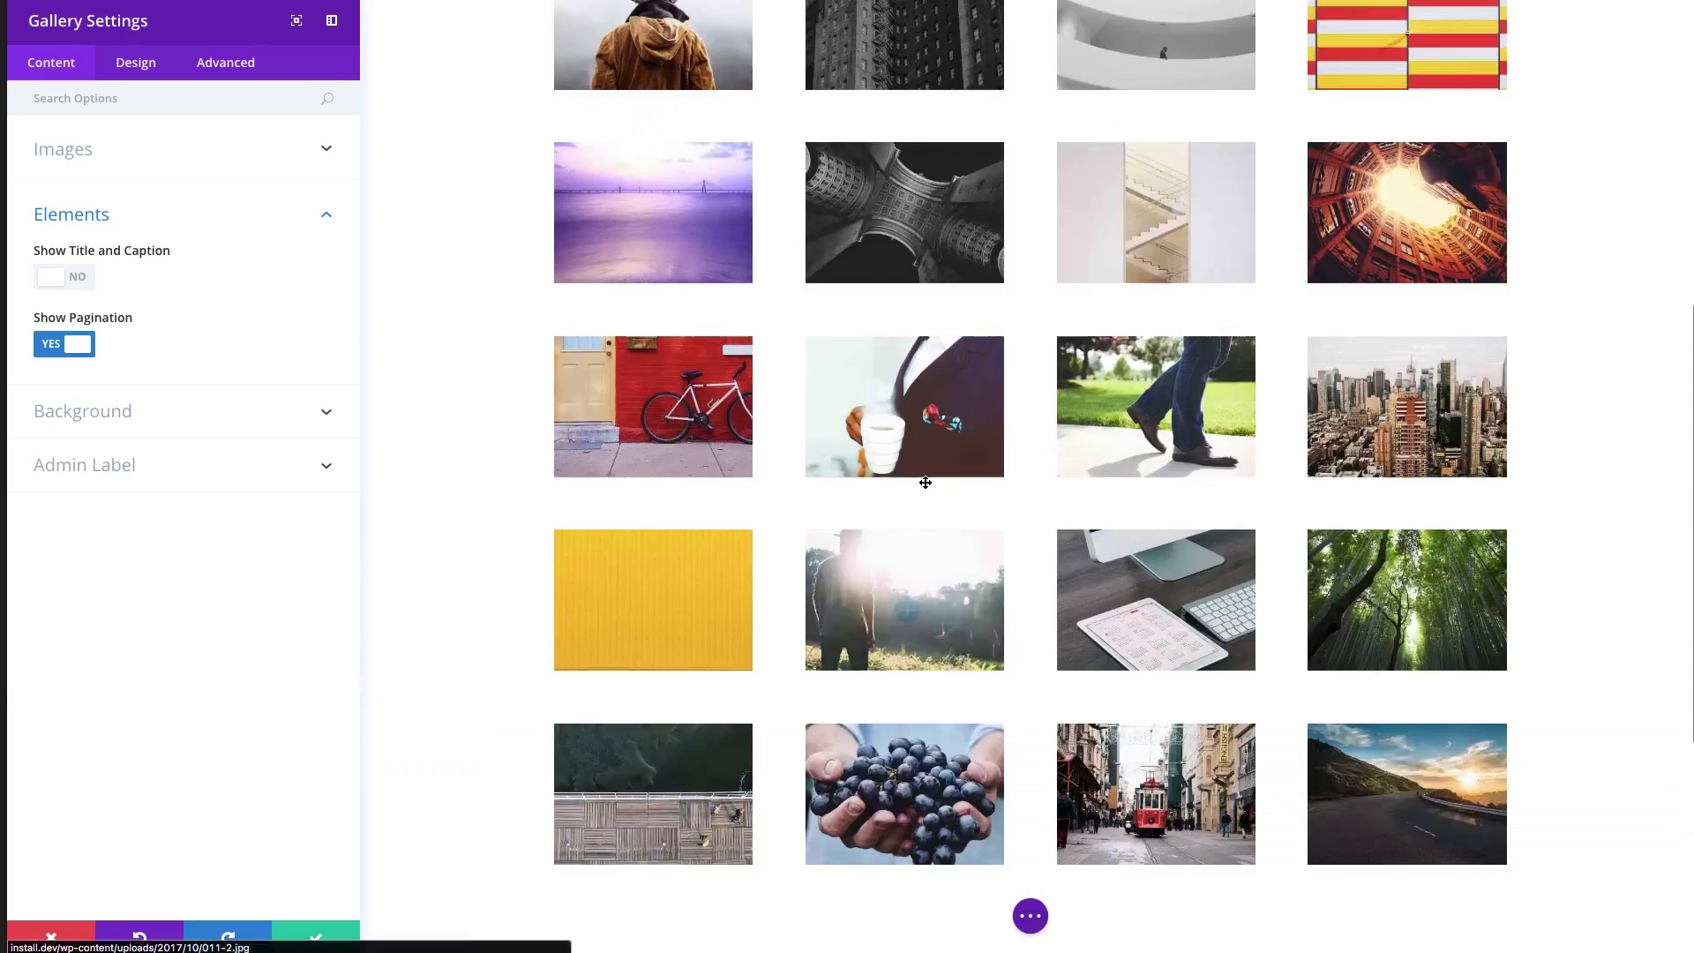
{"action": "scroll", "coordinate": [670, 457], "scroll_direction": "down", "scroll_amount": 5}
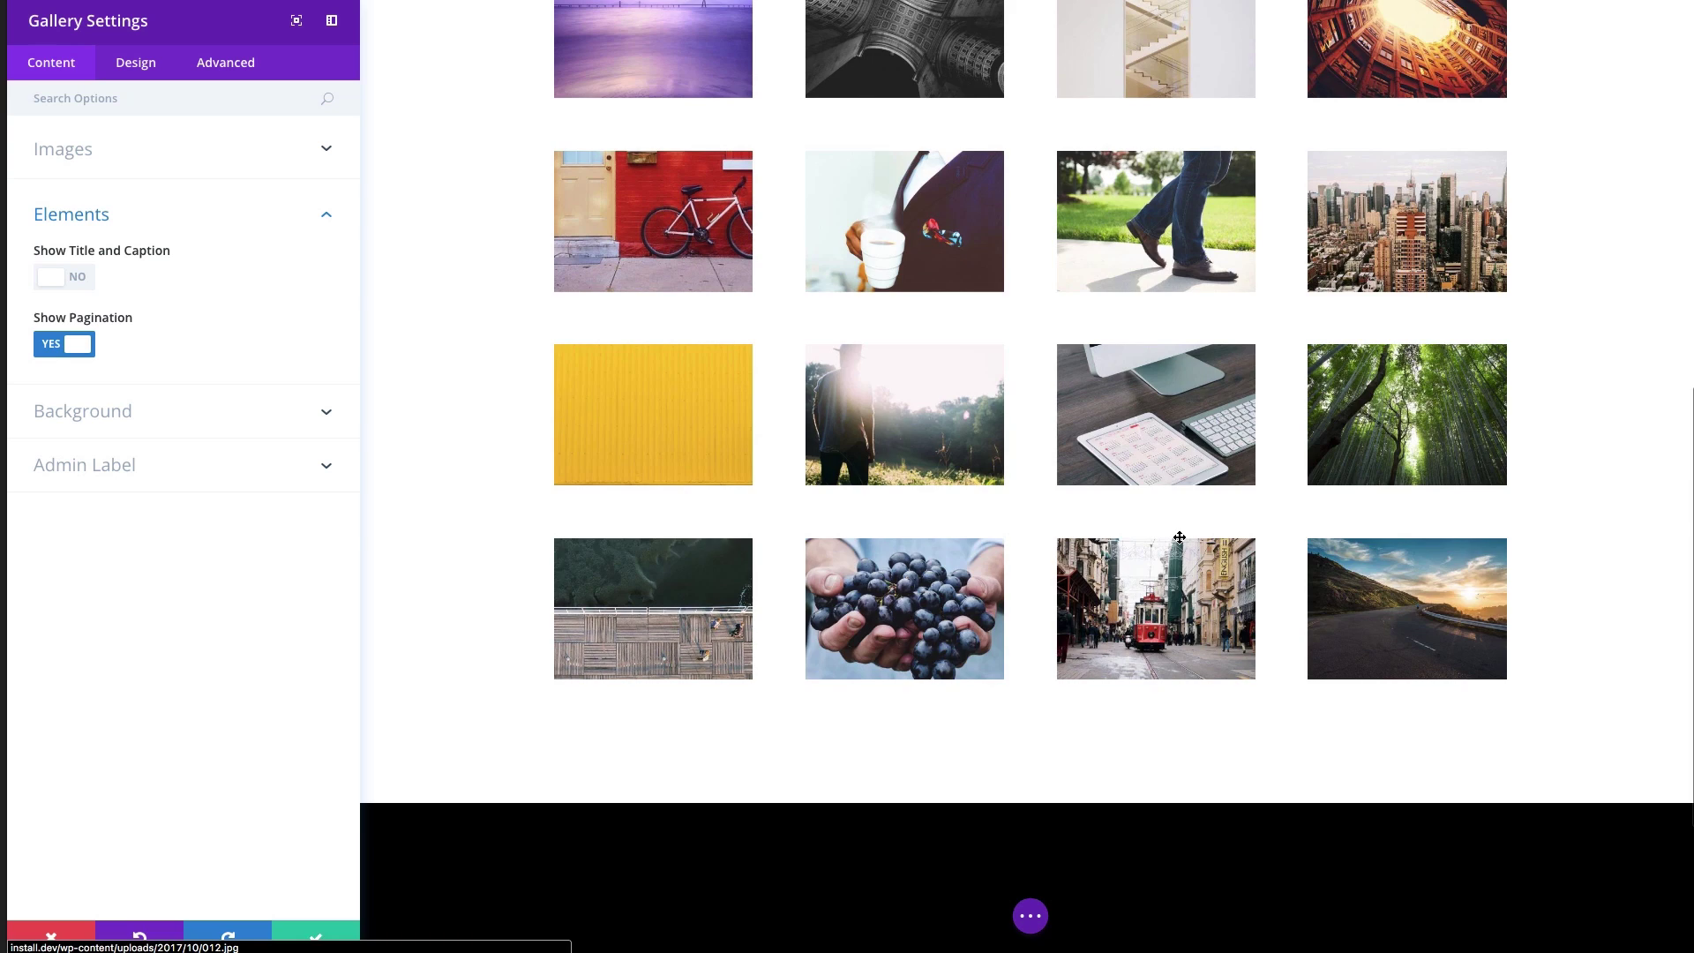
{"action": "scroll", "coordinate": [1180, 541], "scroll_direction": "up", "scroll_amount": 4}
{"action": "scroll", "coordinate": [1405, 837], "scroll_direction": "down", "scroll_amount": 2}
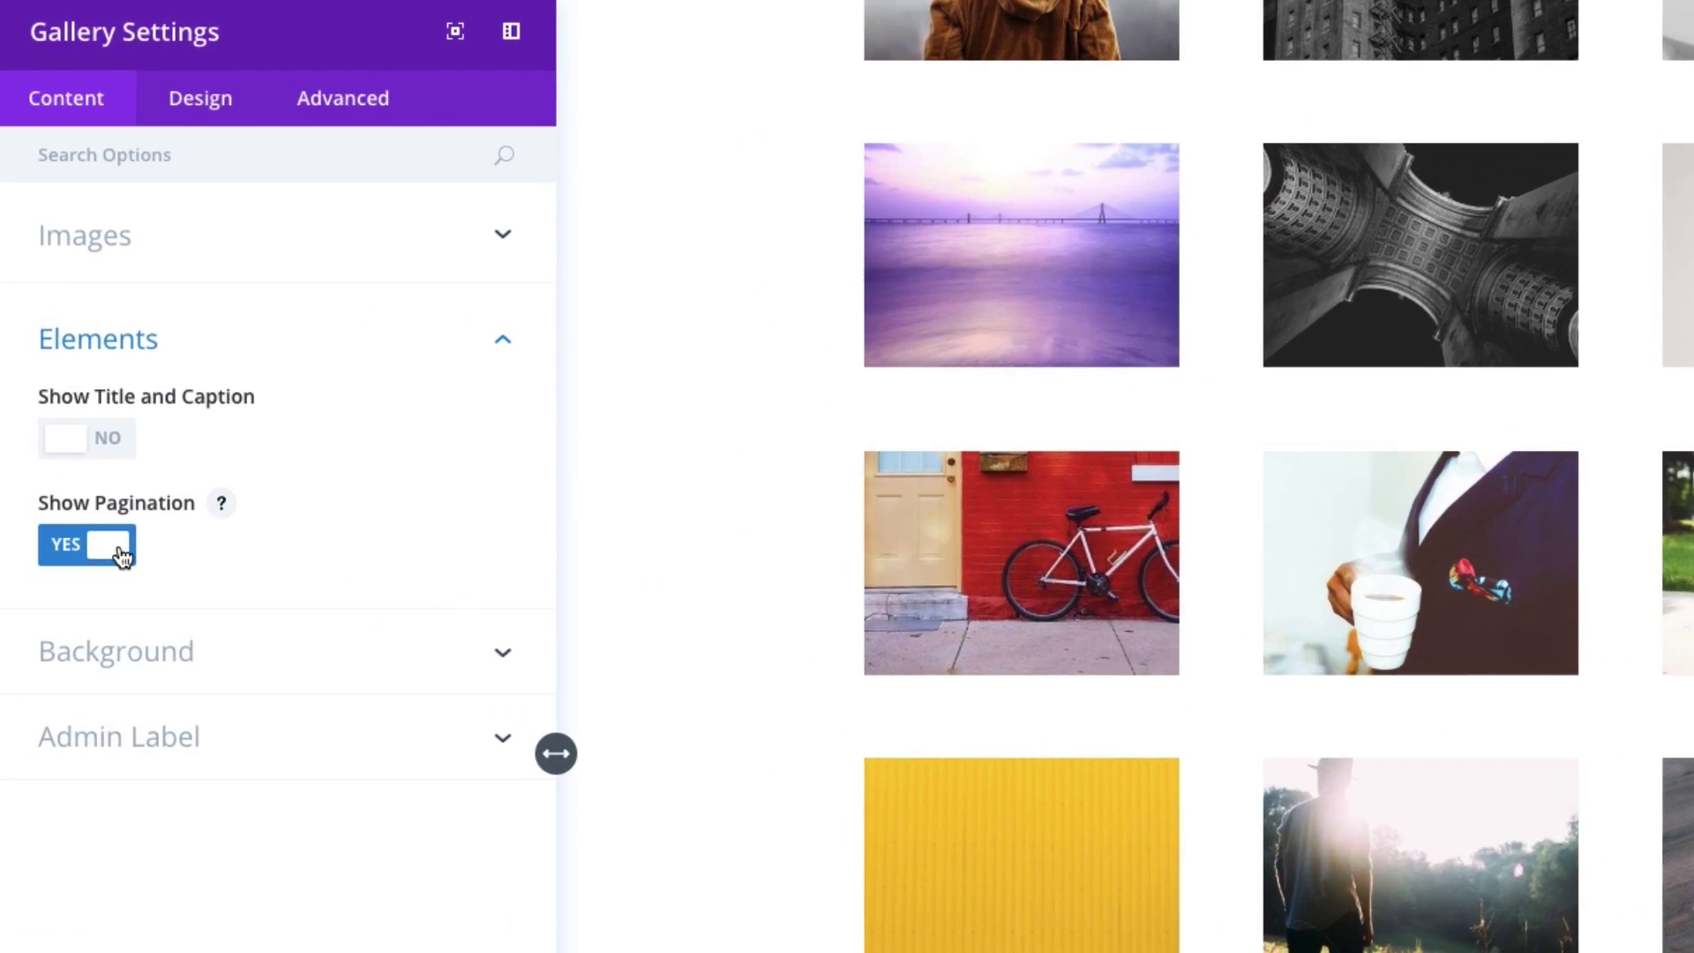
{"action": "left_click", "coordinate": [88, 346]}
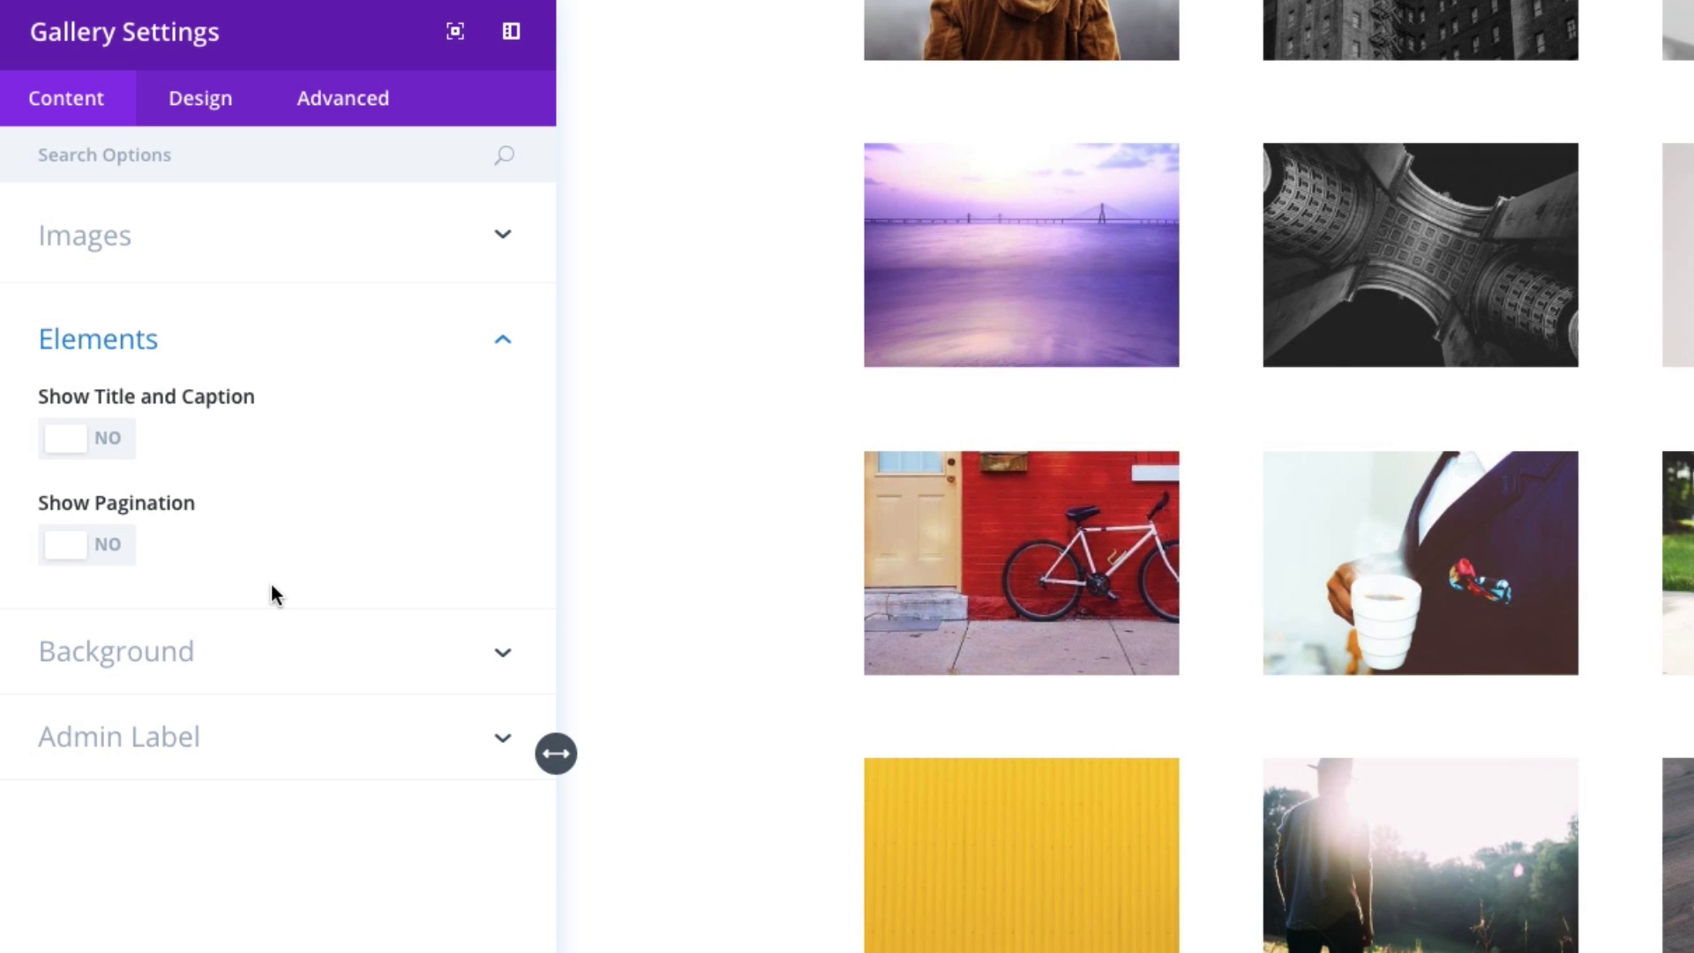
- Set the gallery background colour to black #000000, then clear it again
{"action": "left_click", "coordinate": [197, 669]}
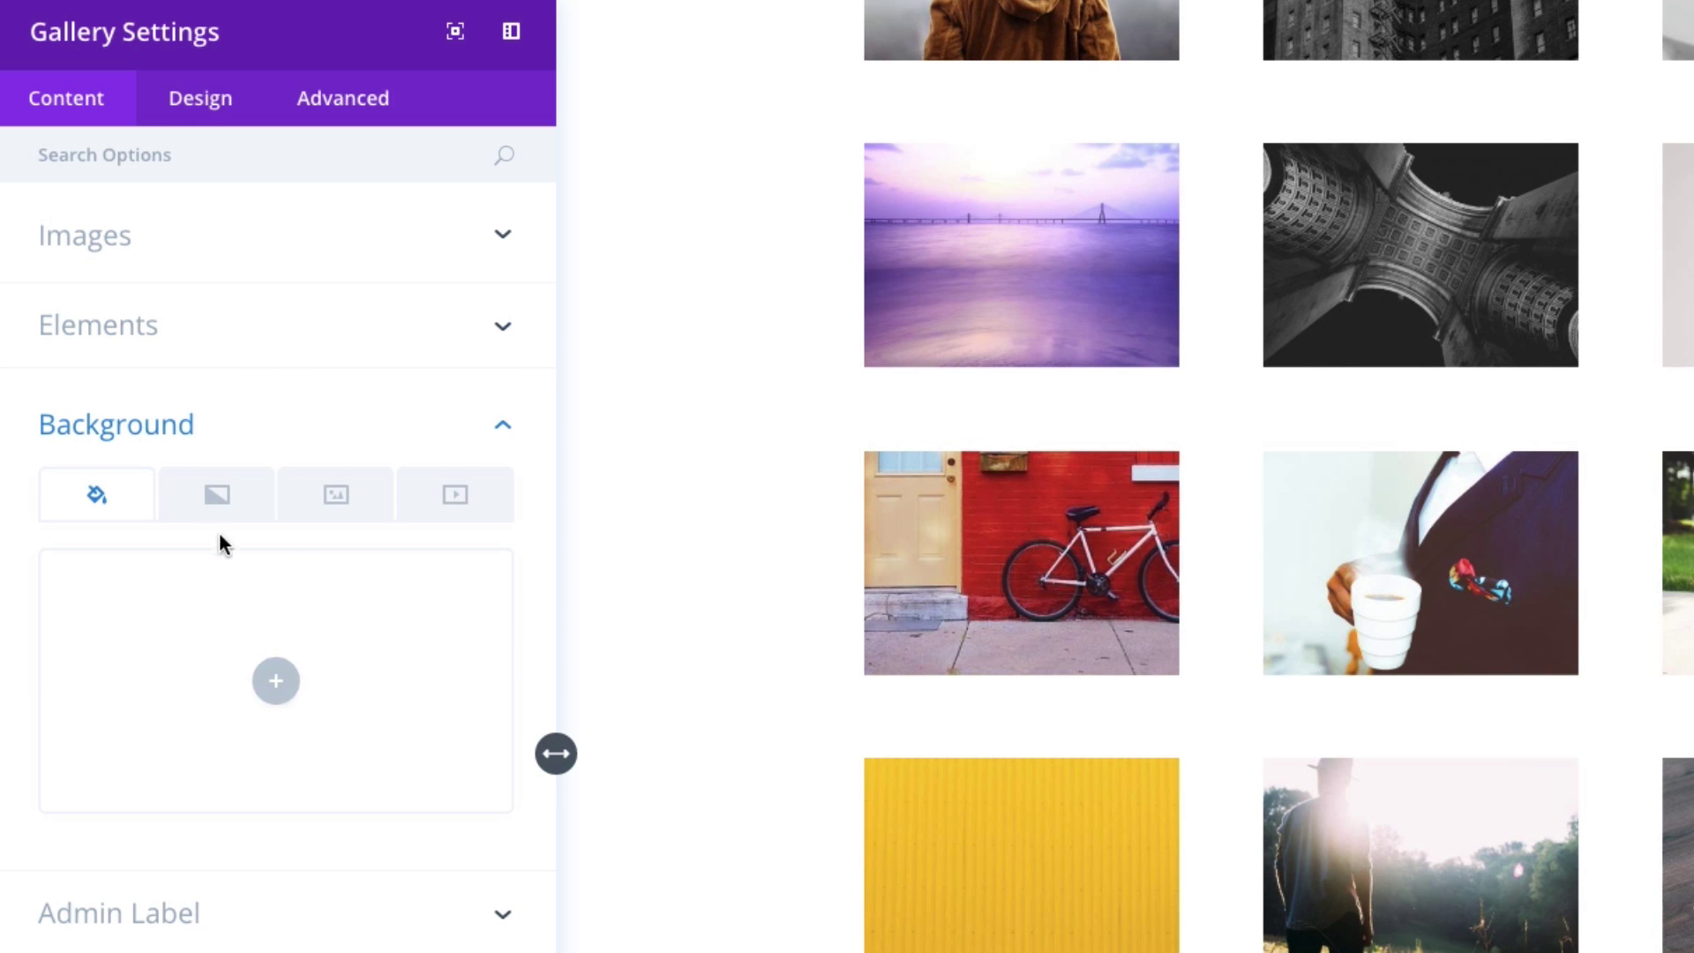
{"action": "scroll", "coordinate": [1441, 779], "scroll_direction": "up", "scroll_amount": 5}
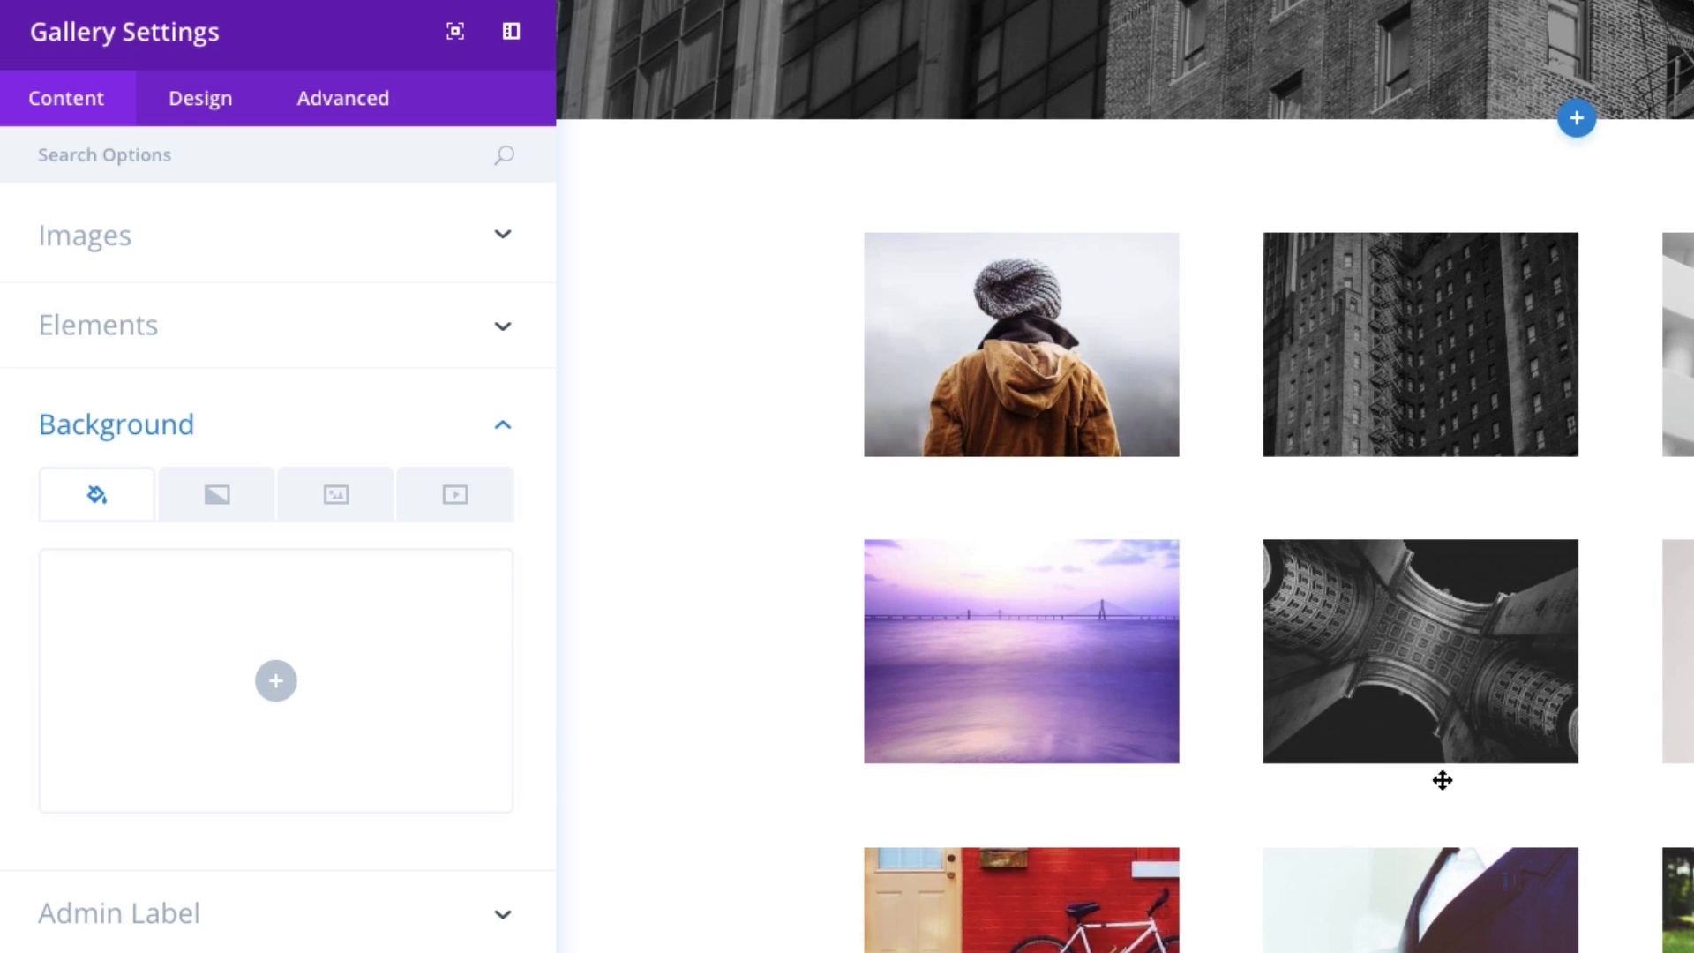
{"action": "left_click", "coordinate": [275, 684]}
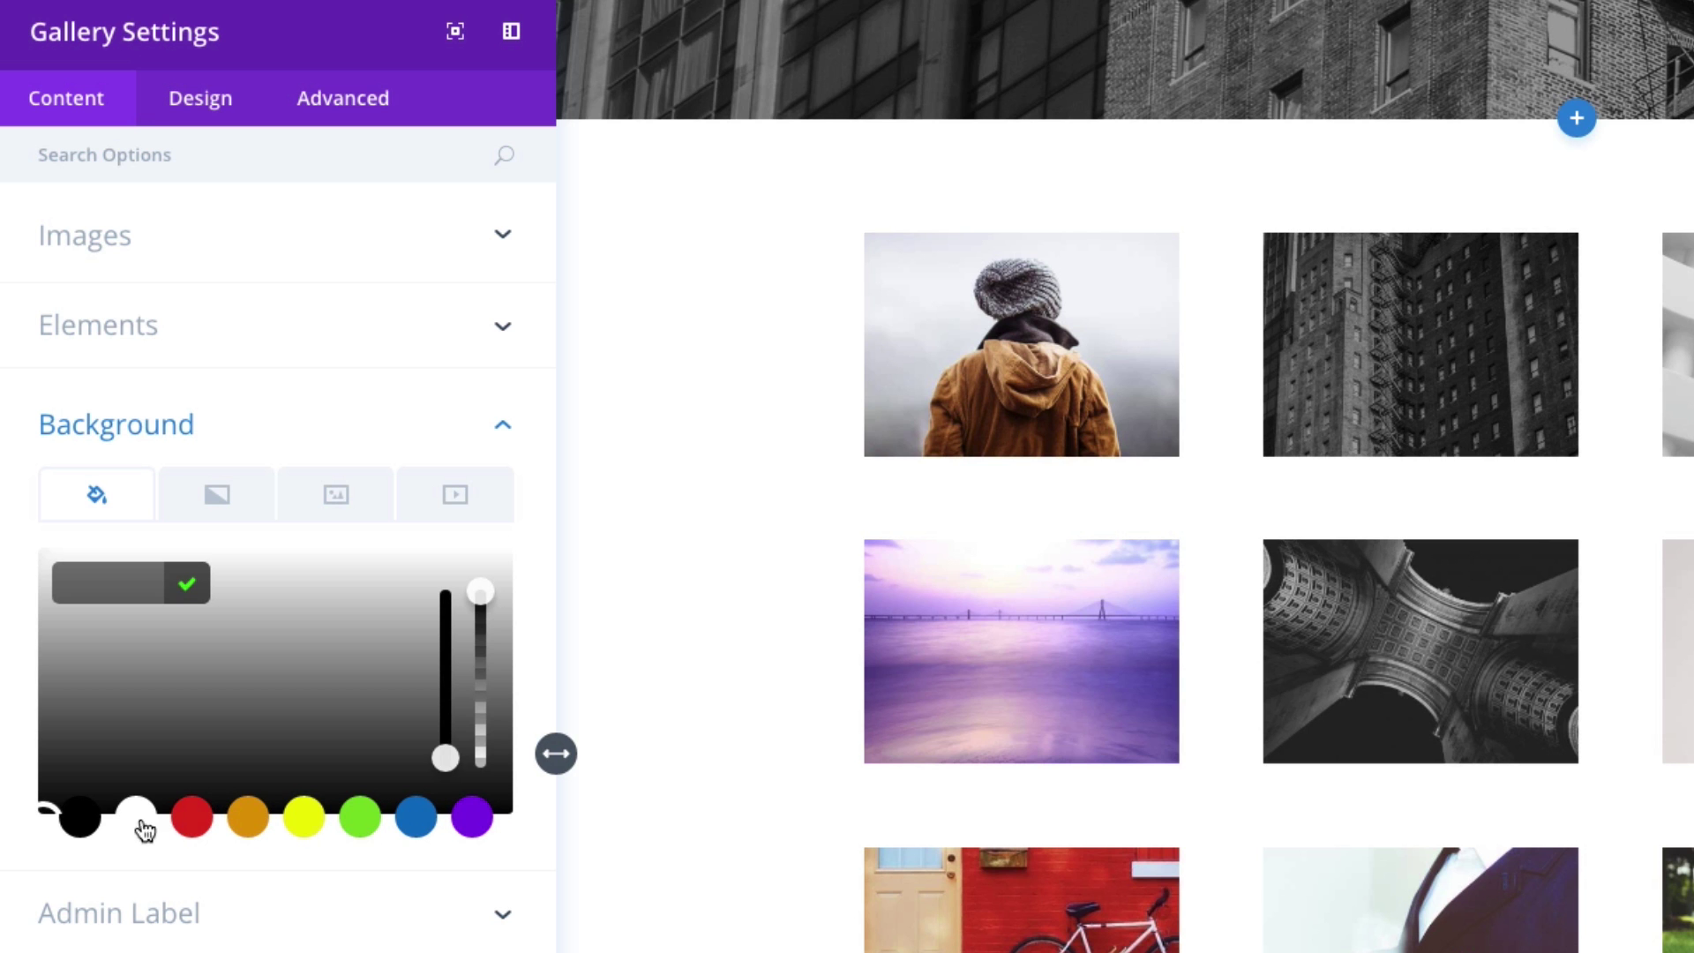
{"action": "left_click", "coordinate": [78, 813]}
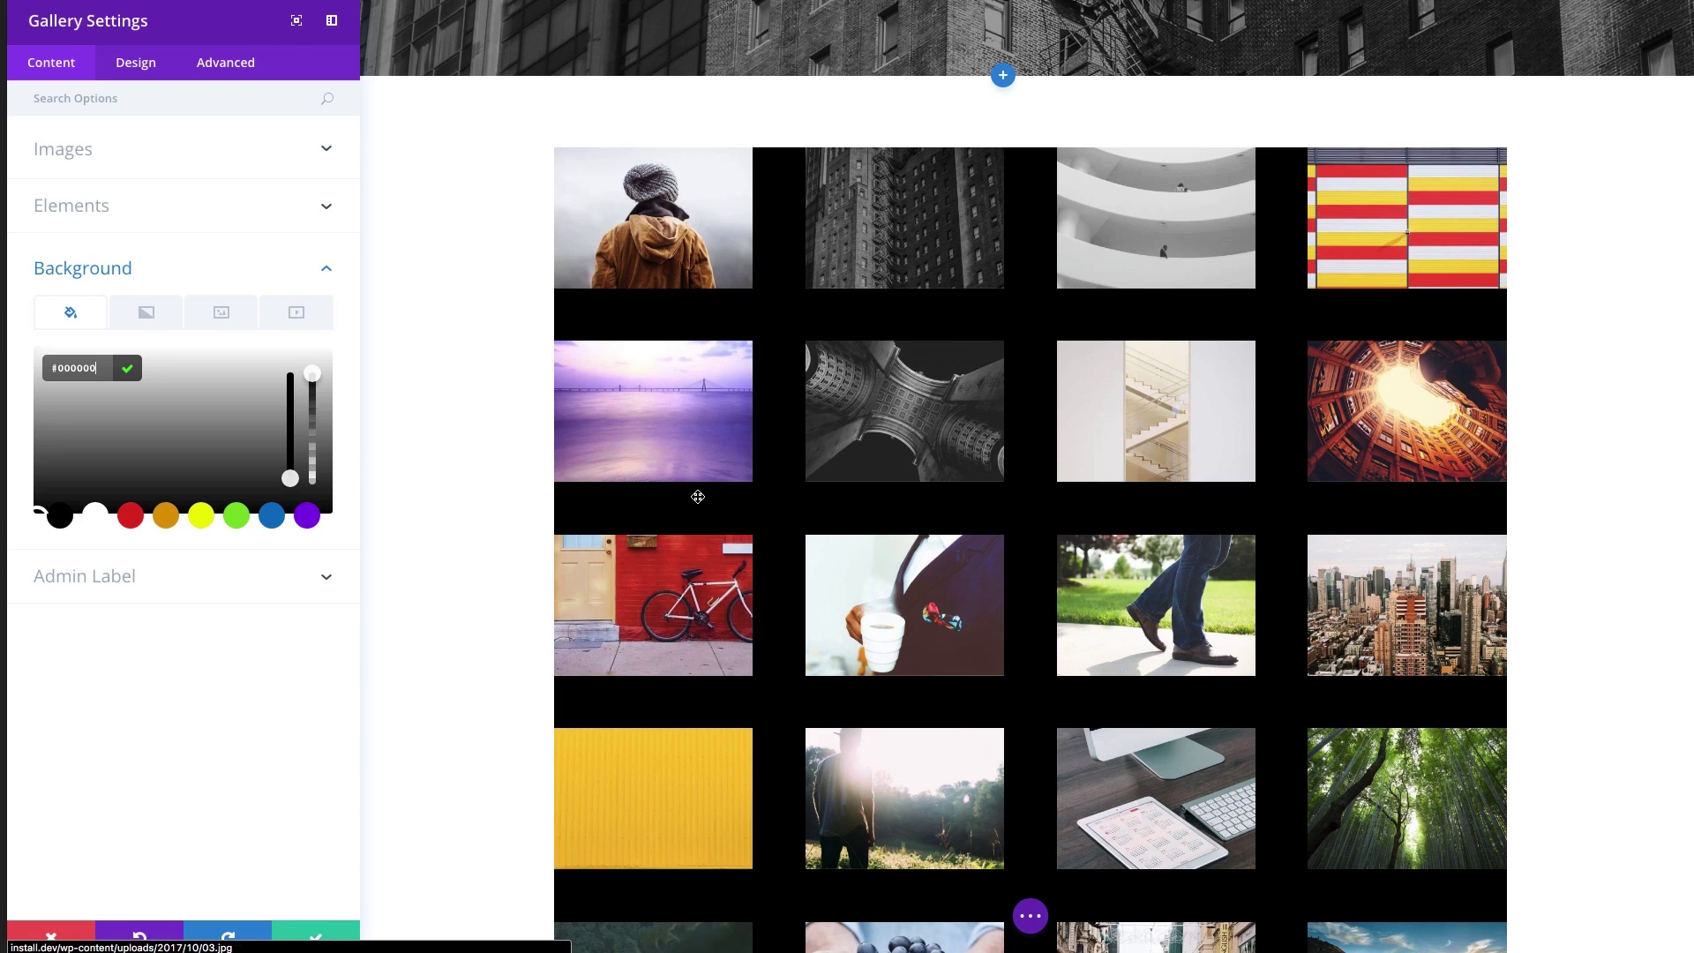
{"action": "left_click", "coordinate": [124, 377]}
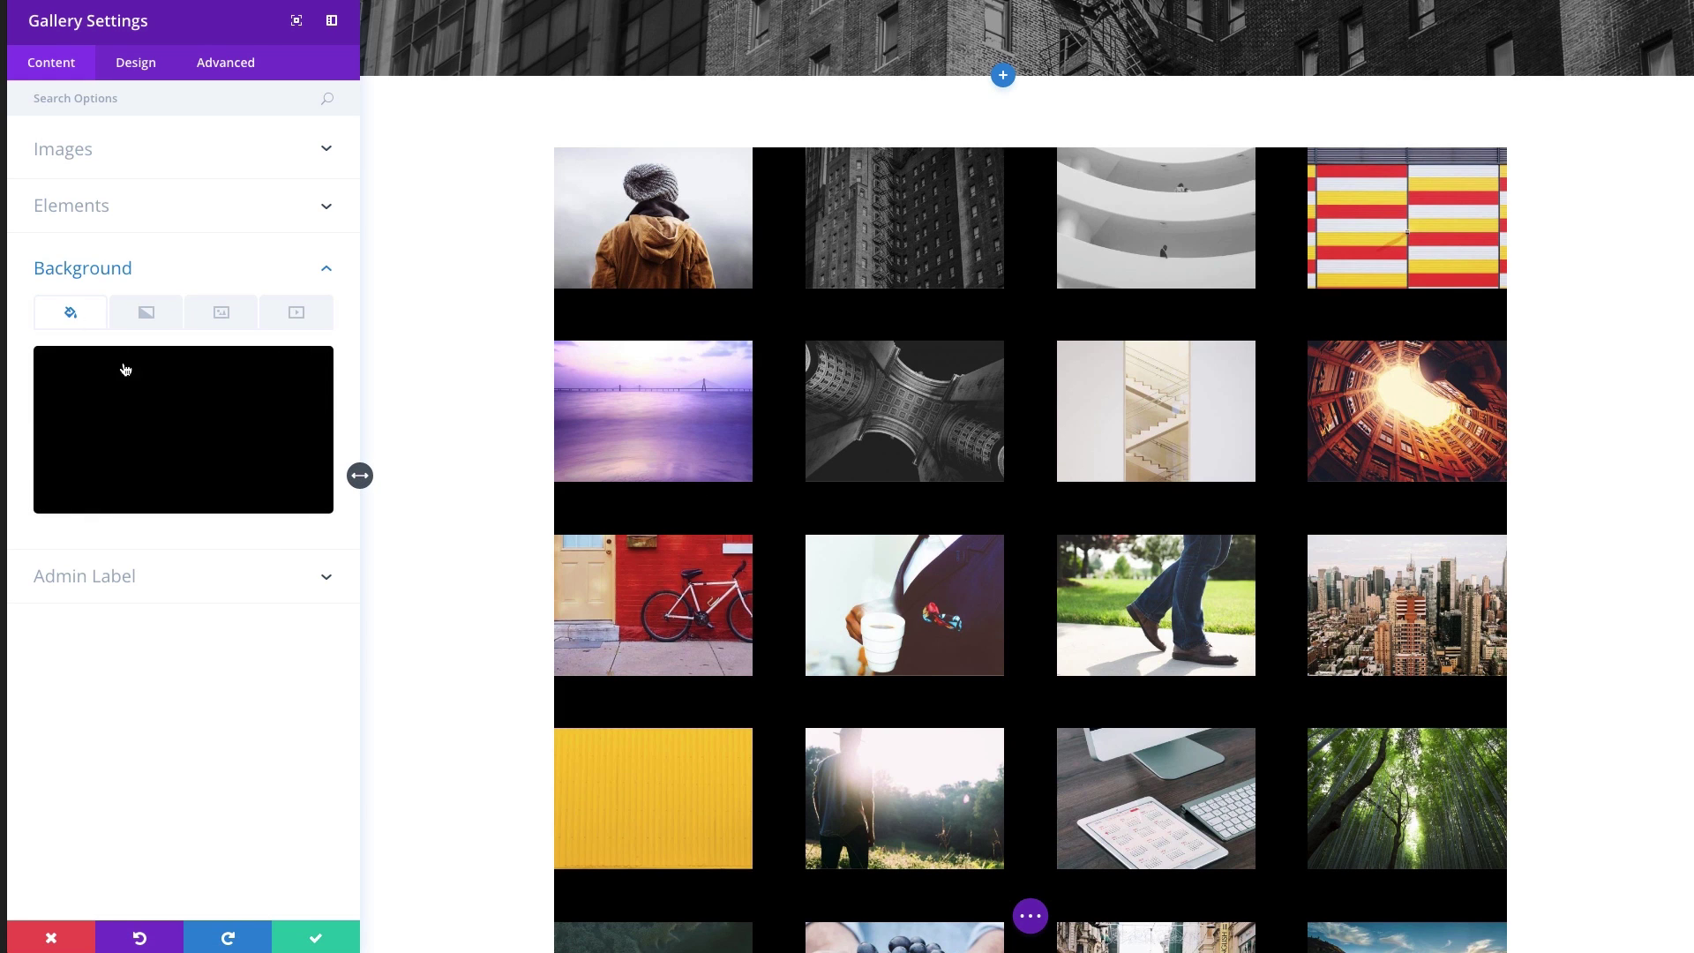
{"action": "left_click", "coordinate": [309, 377]}
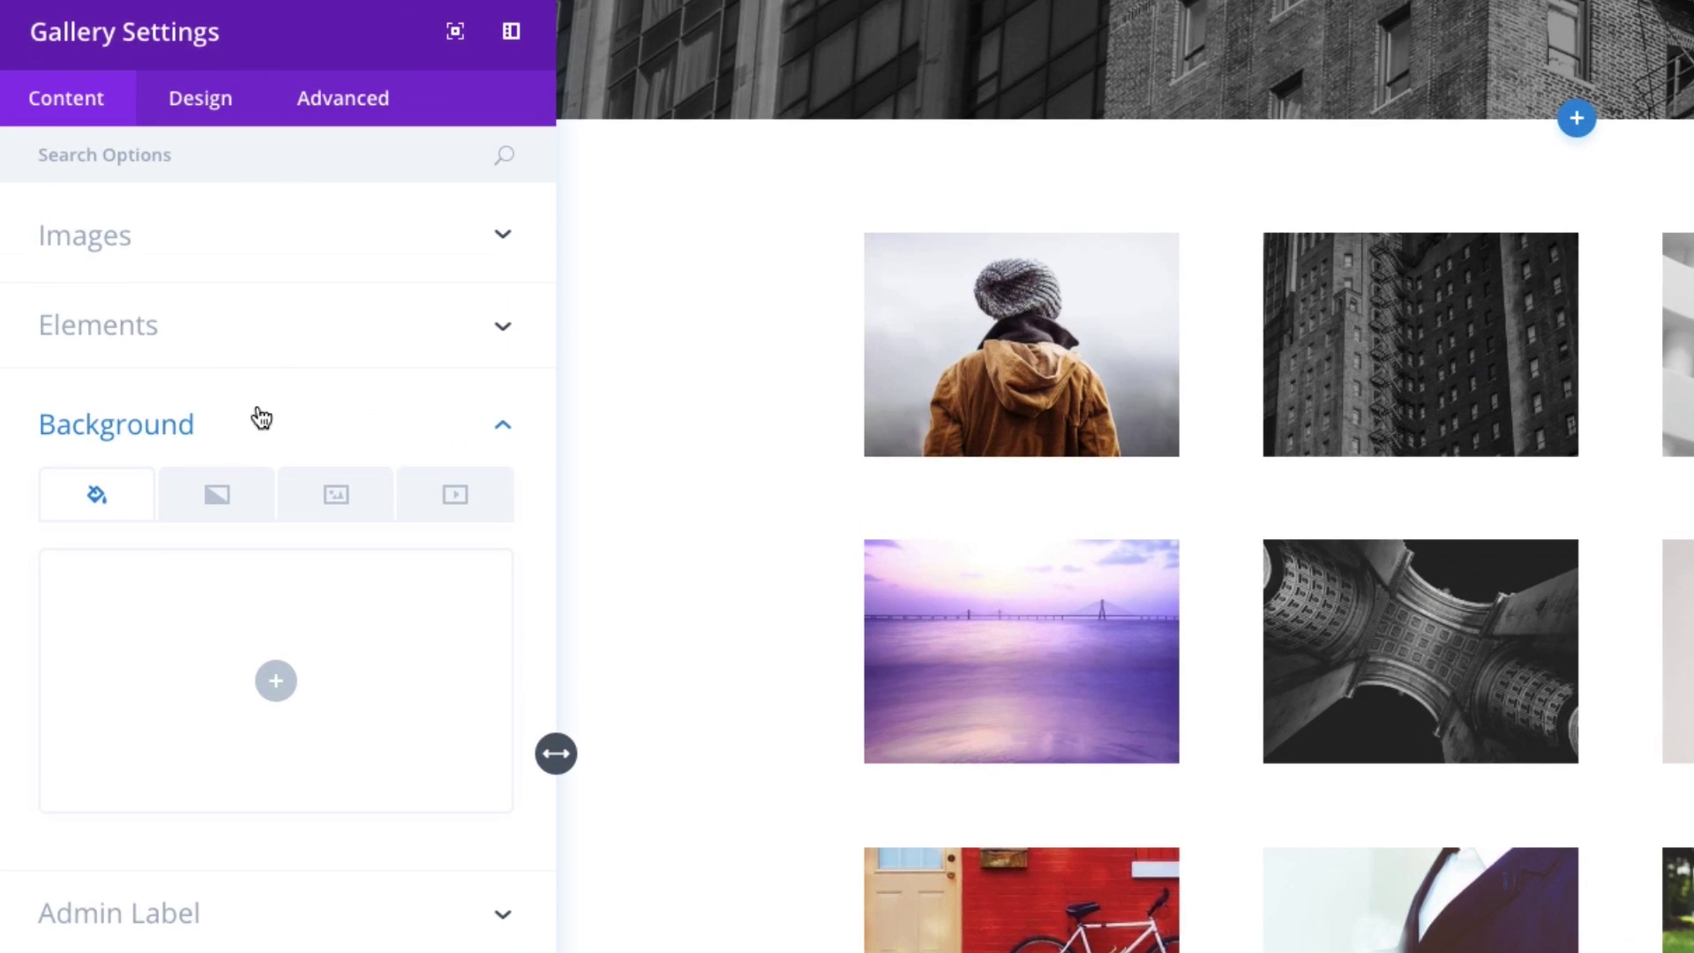
- Change the gallery's Layout from Grid to Slider
{"action": "left_click", "coordinate": [176, 320]}
{"action": "left_click", "coordinate": [153, 85]}
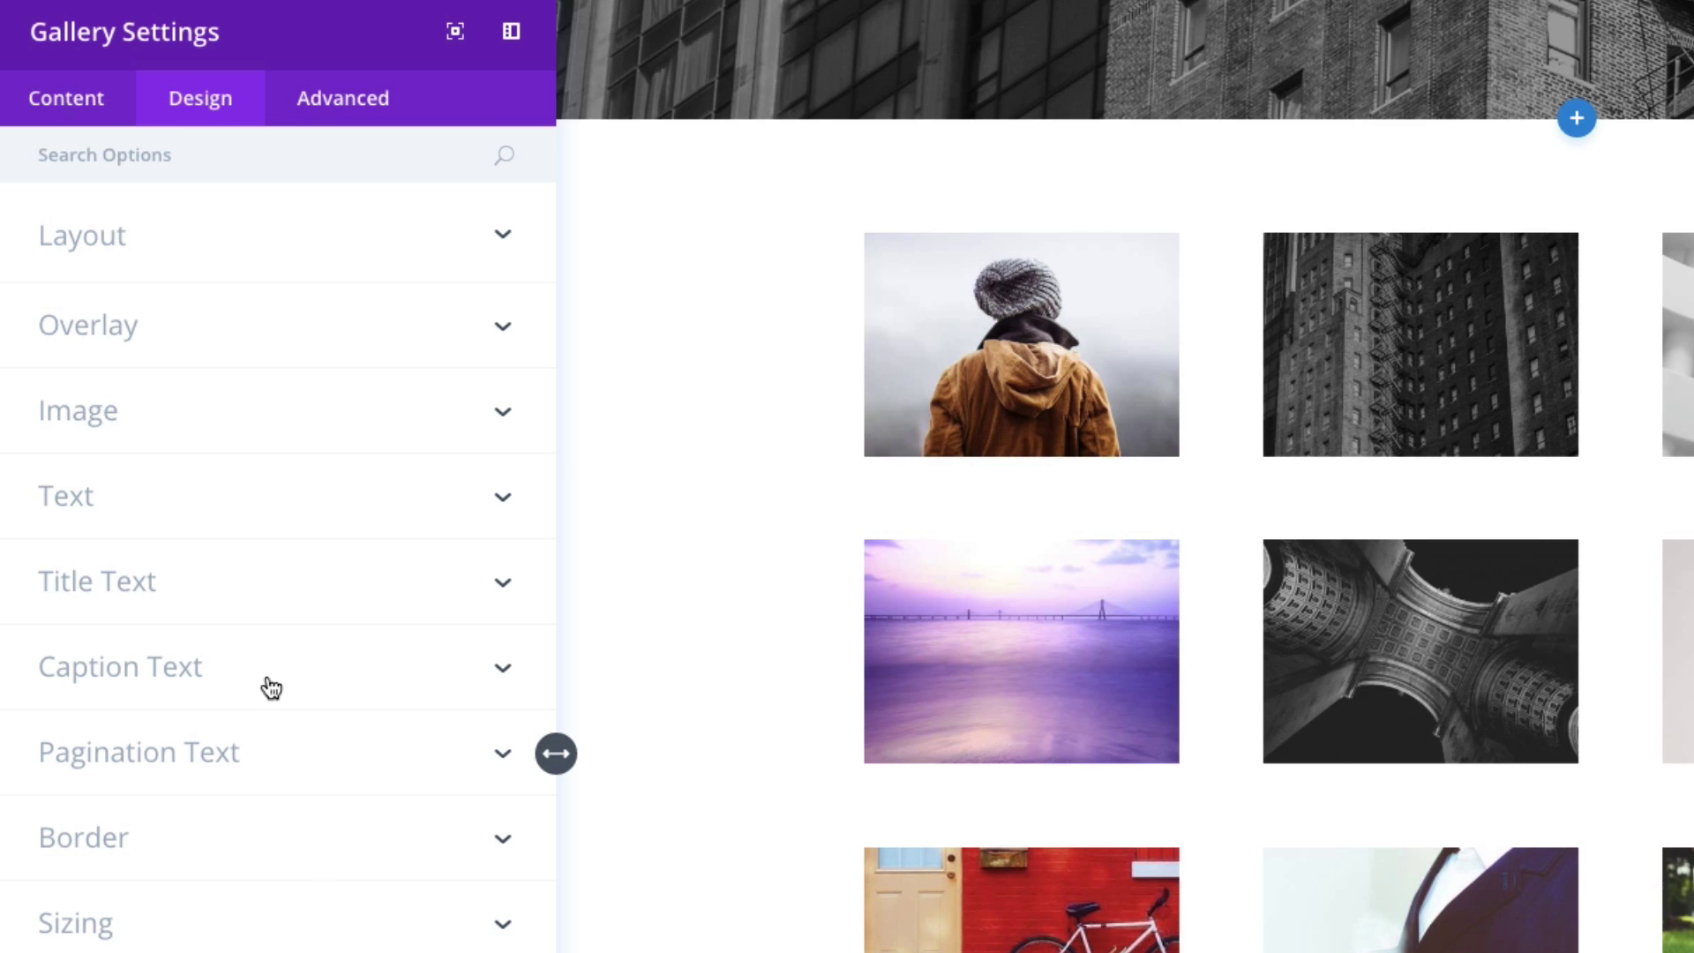
{"action": "left_click", "coordinate": [133, 258]}
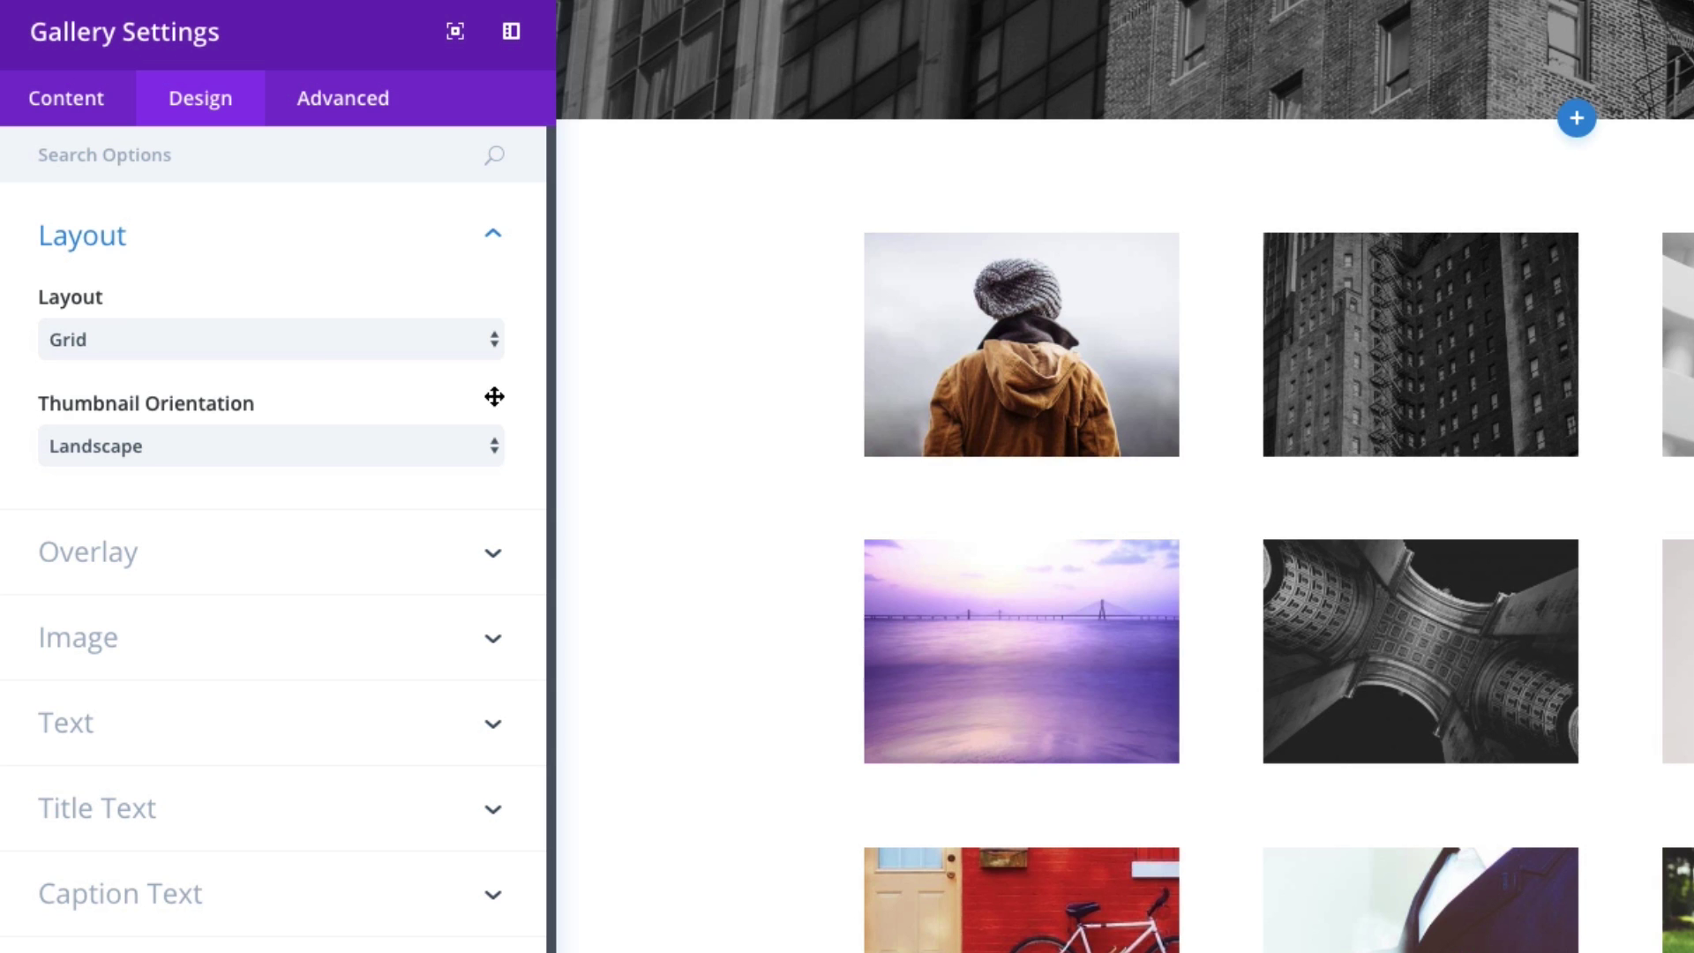
{"action": "left_click", "coordinate": [334, 341]}
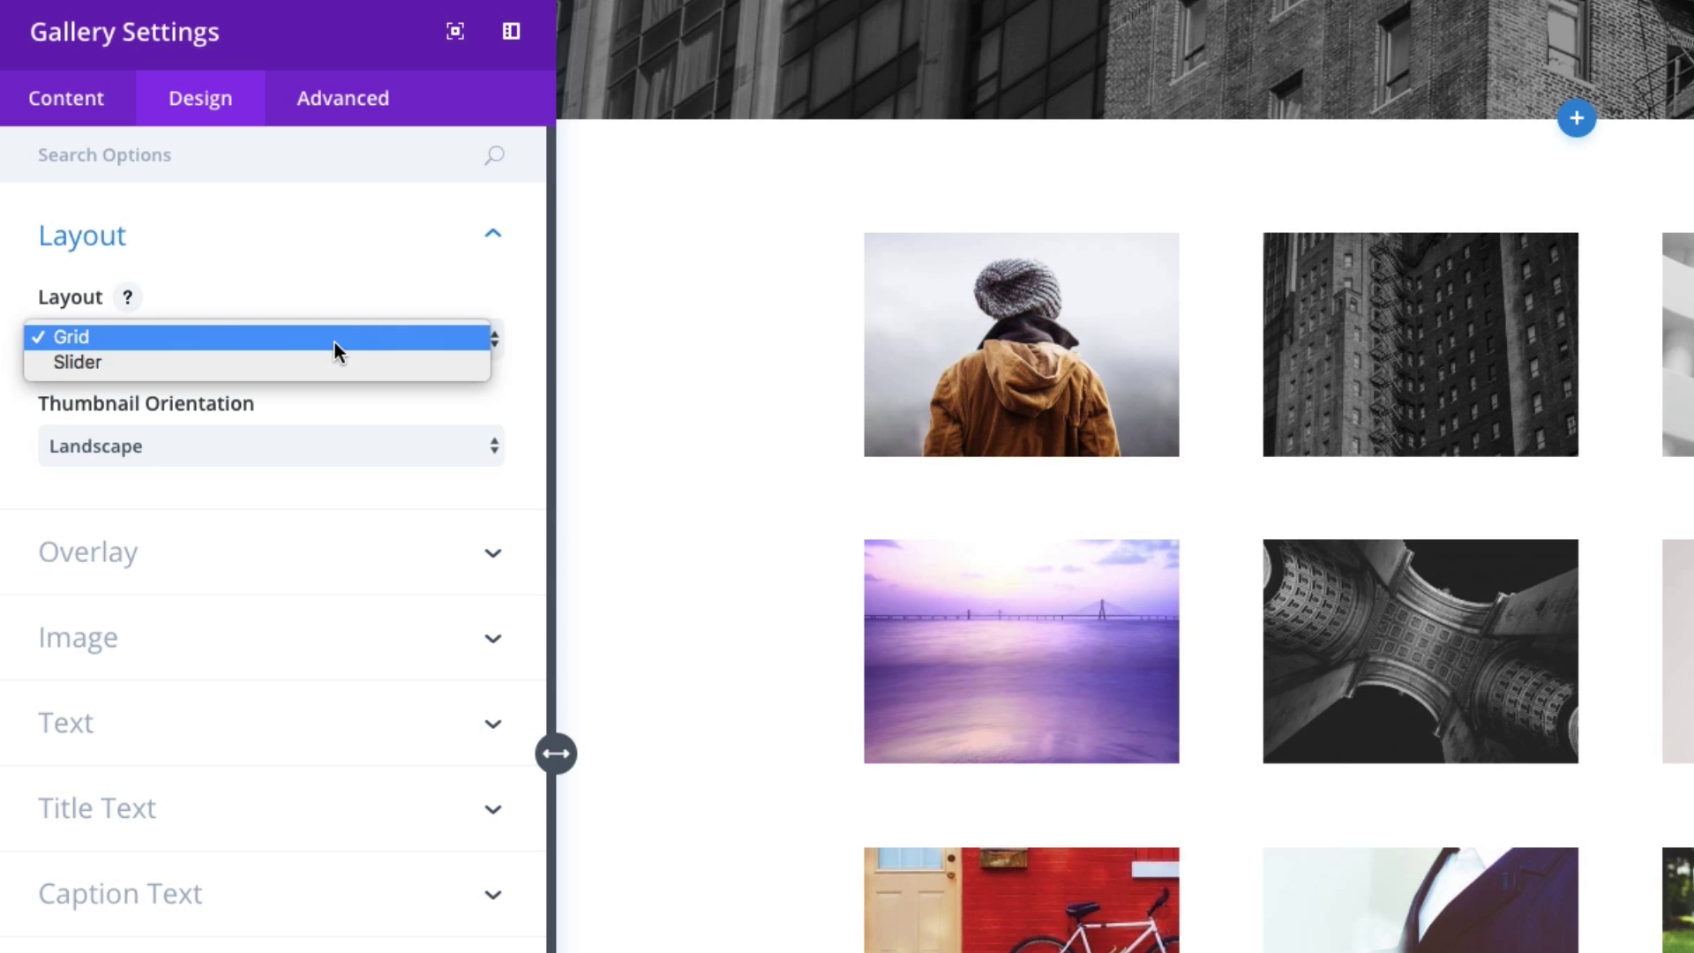
{"action": "left_click", "coordinate": [150, 362]}
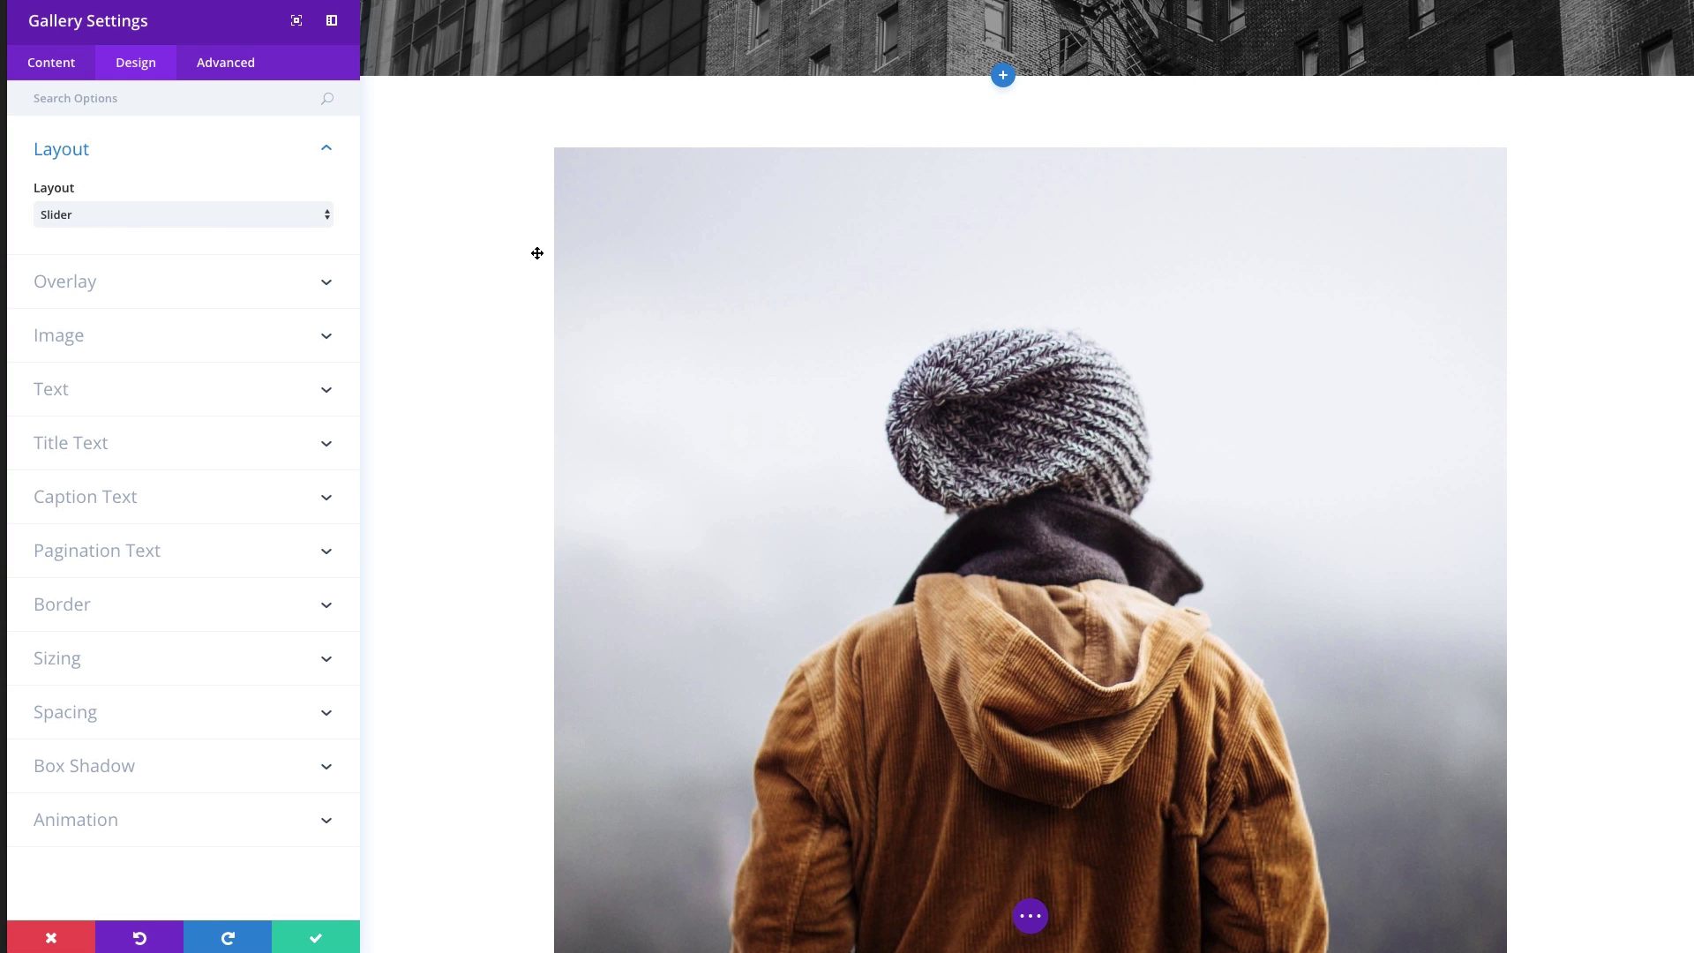
{"action": "scroll", "coordinate": [537, 254], "scroll_direction": "down", "scroll_amount": 3}
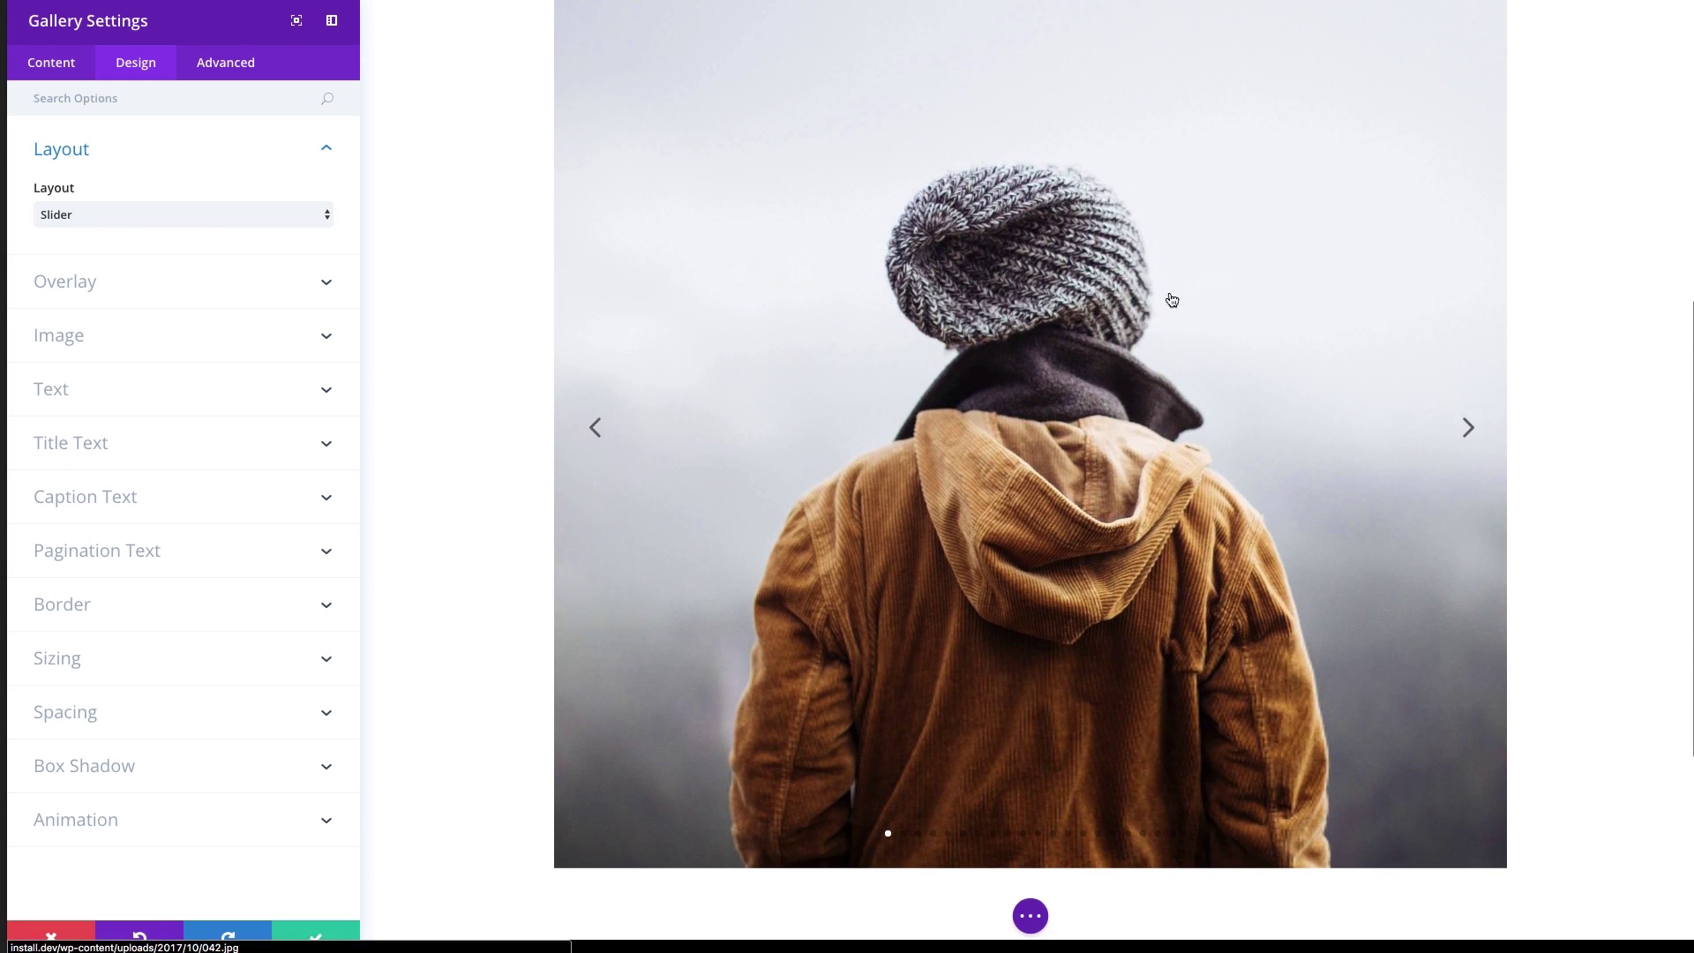
{"action": "scroll", "coordinate": [1201, 425], "scroll_direction": "up", "scroll_amount": 1}
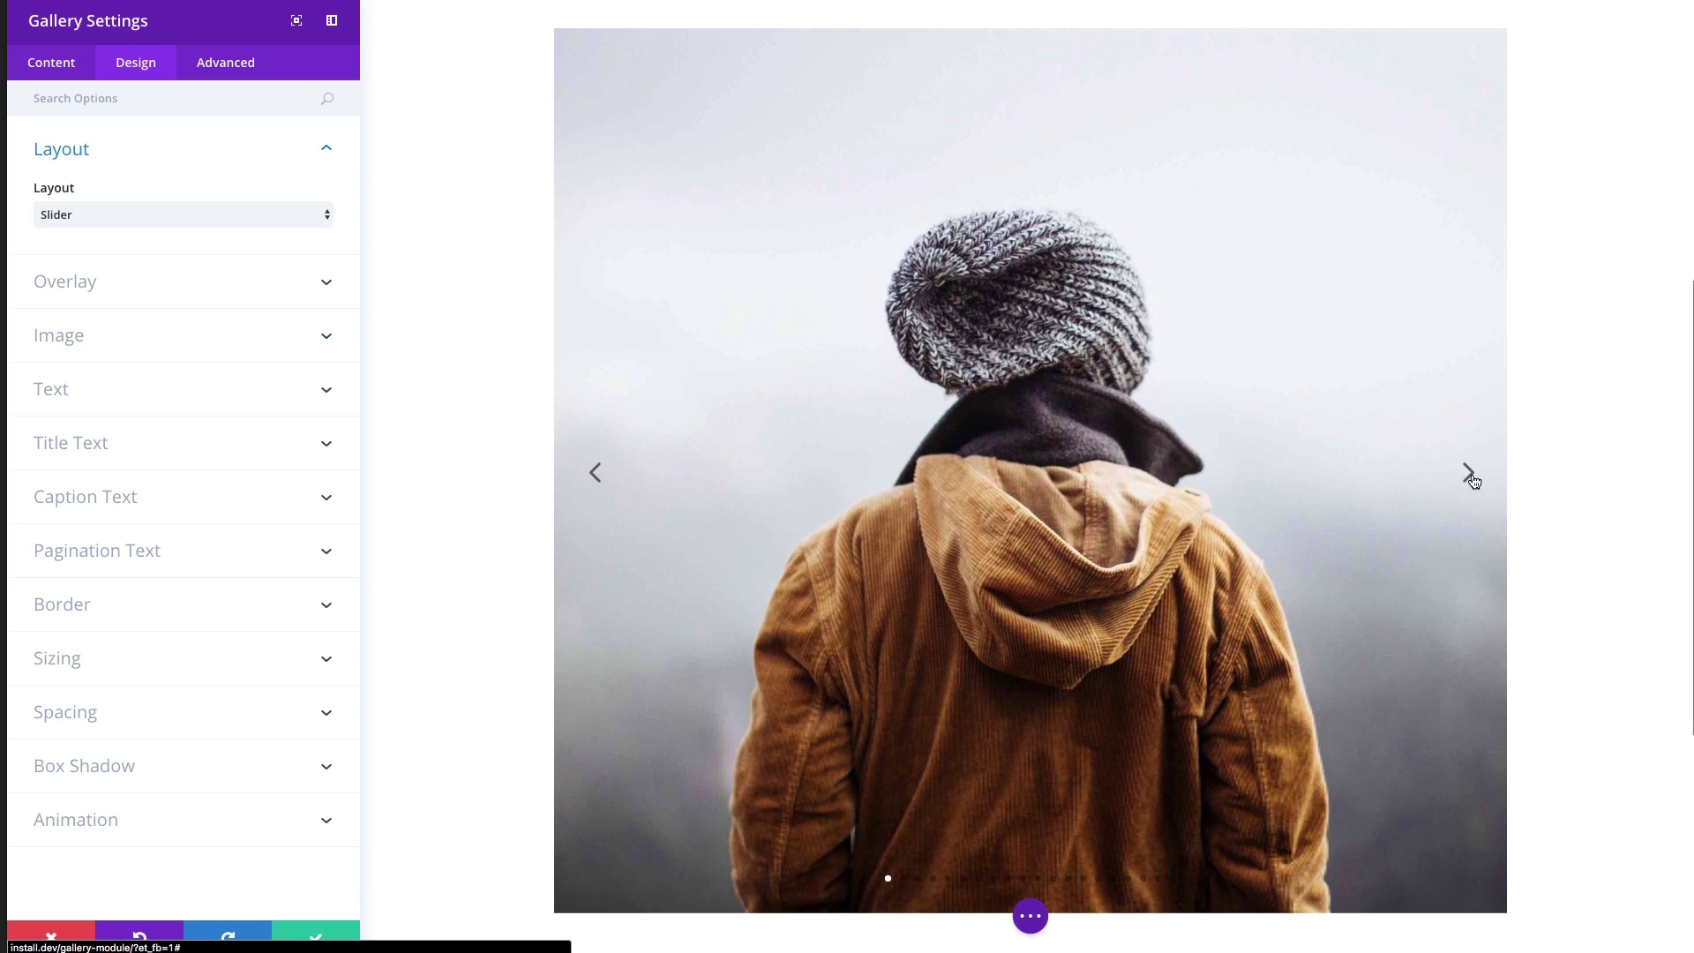
- Advance the slider past the bicycle and coffee-cup photos to the walking-jeans photo
{"action": "left_click", "coordinate": [1471, 478]}
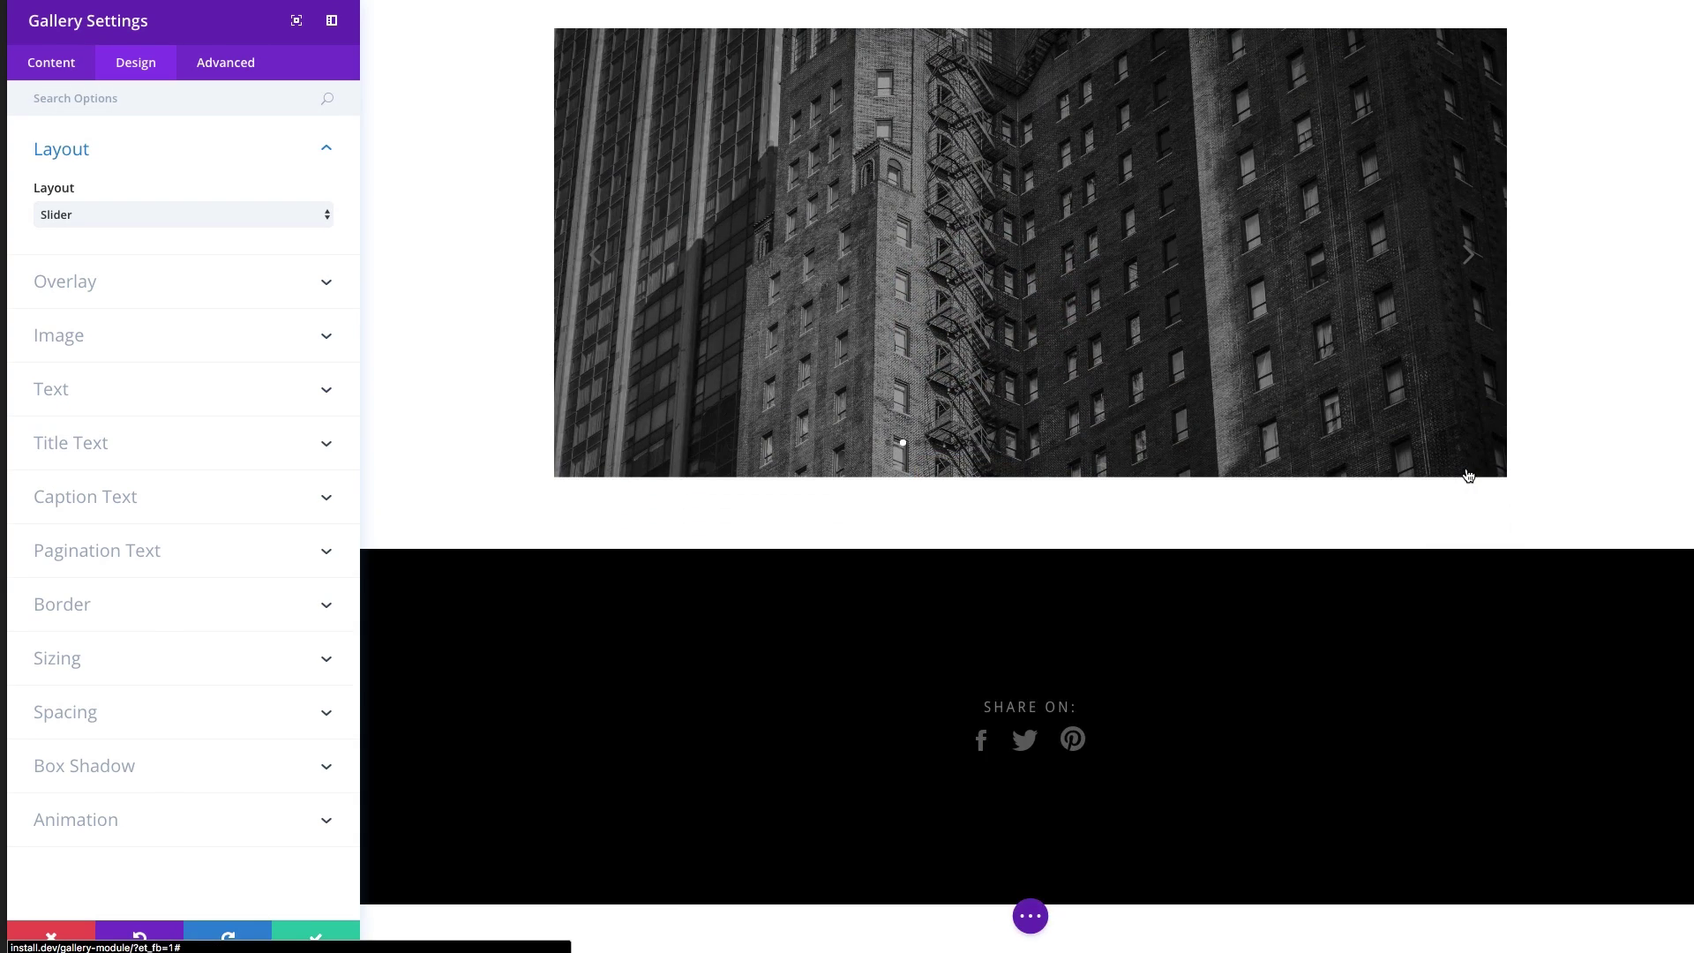
{"action": "scroll", "coordinate": [1191, 446], "scroll_direction": "up", "scroll_amount": 3}
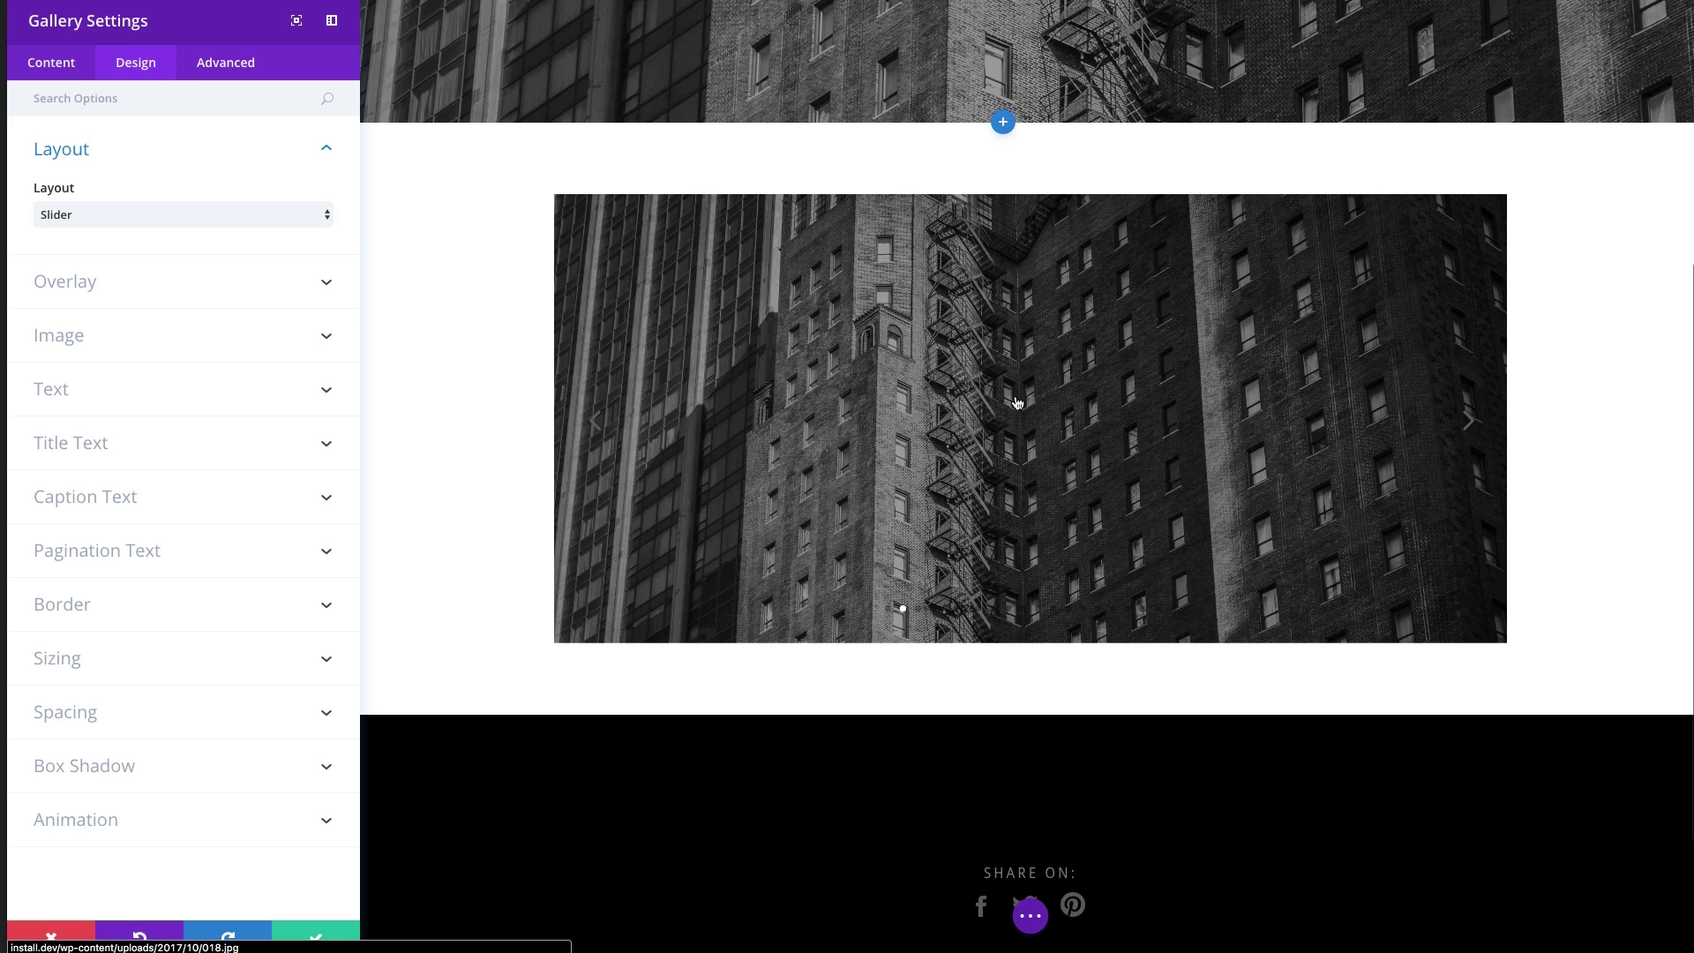
{"action": "left_click", "coordinate": [1472, 425]}
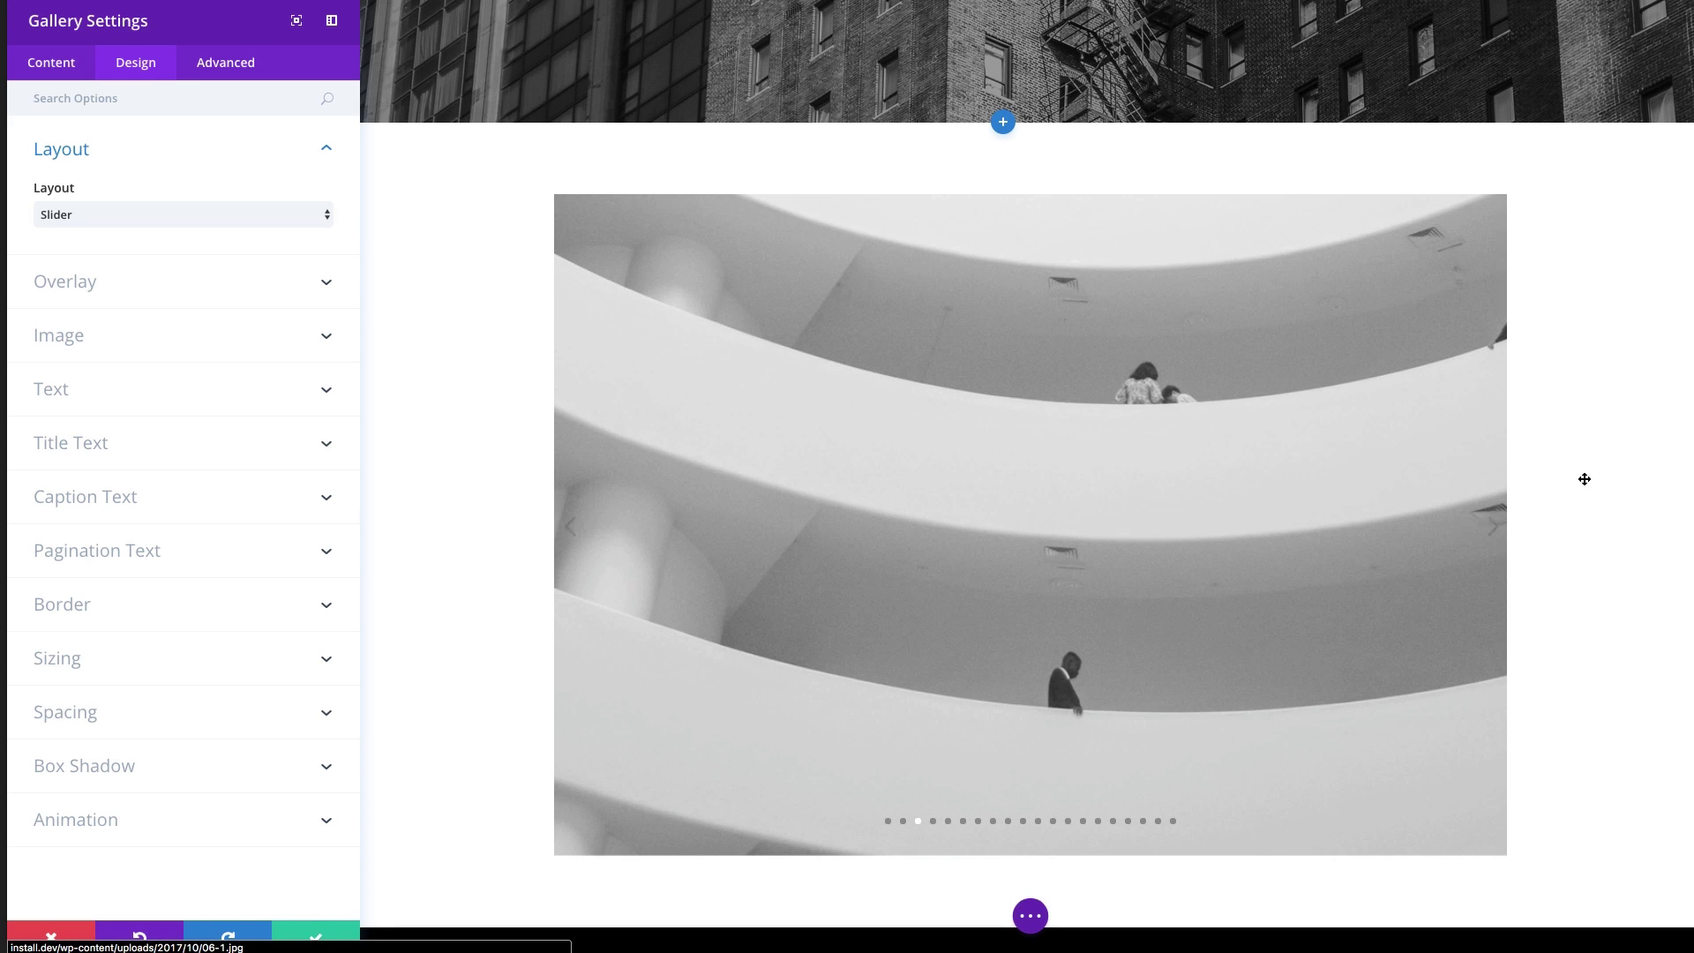
{"action": "left_click", "coordinate": [1465, 527]}
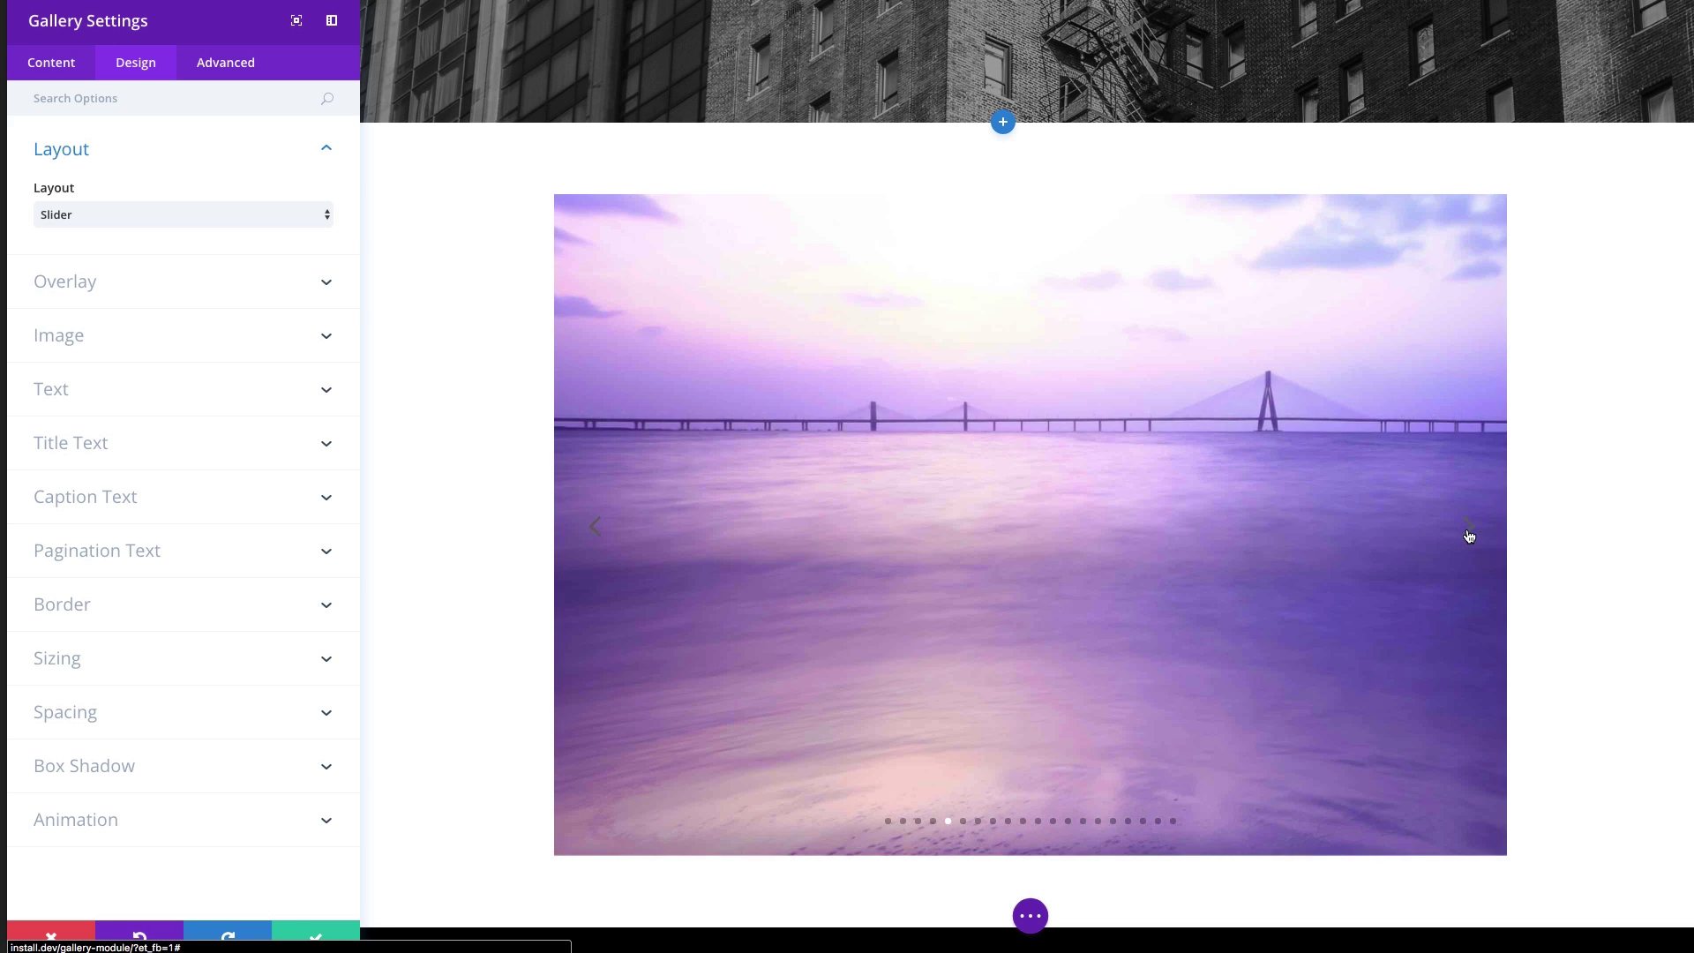
{"action": "left_click", "coordinate": [1469, 529]}
{"action": "left_click", "coordinate": [1469, 530]}
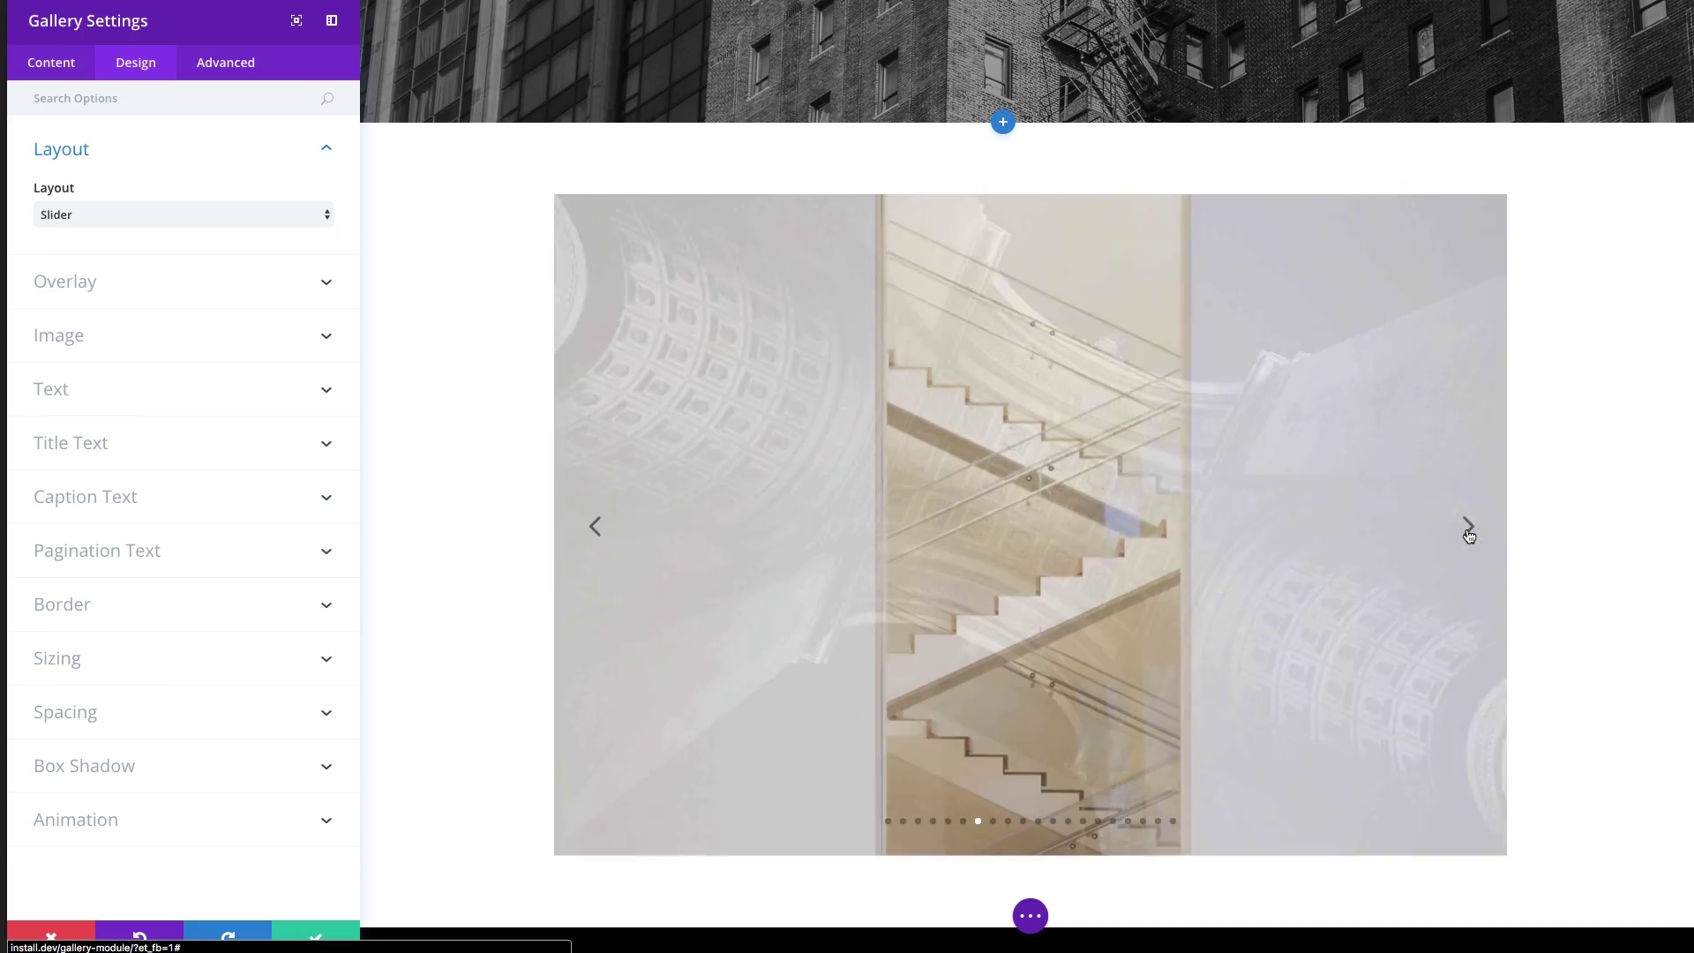
{"action": "left_click", "coordinate": [1469, 530]}
{"action": "left_click", "coordinate": [1469, 535]}
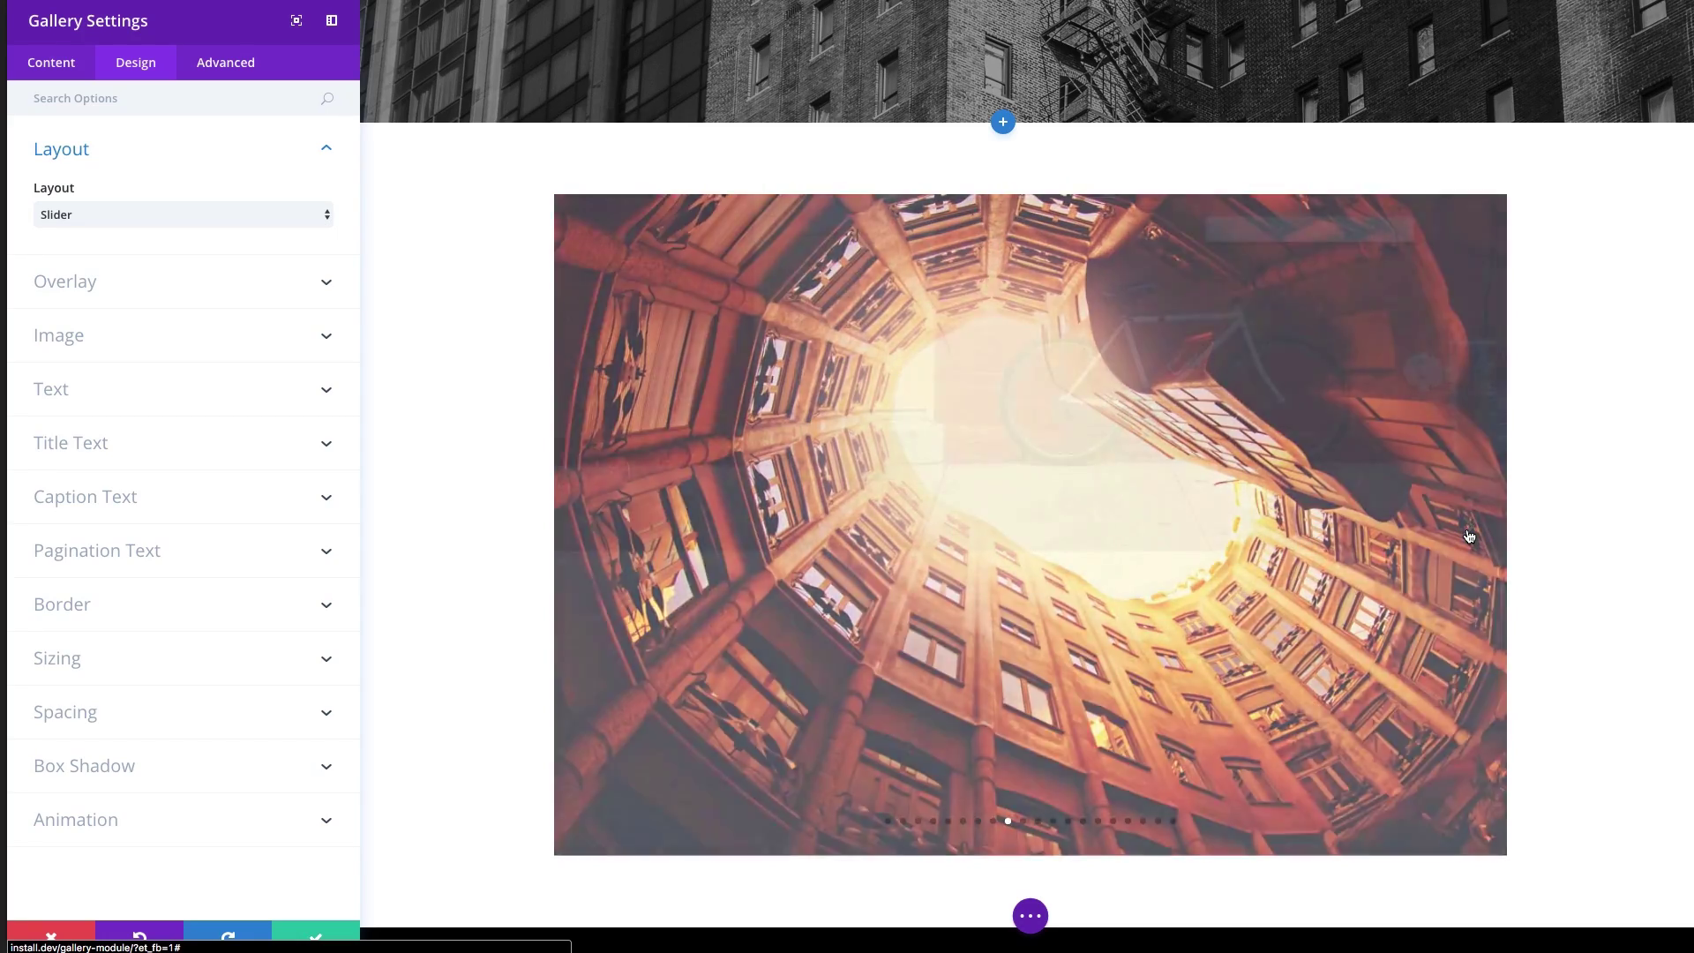
{"action": "mouse_move", "coordinate": [1461, 391]}
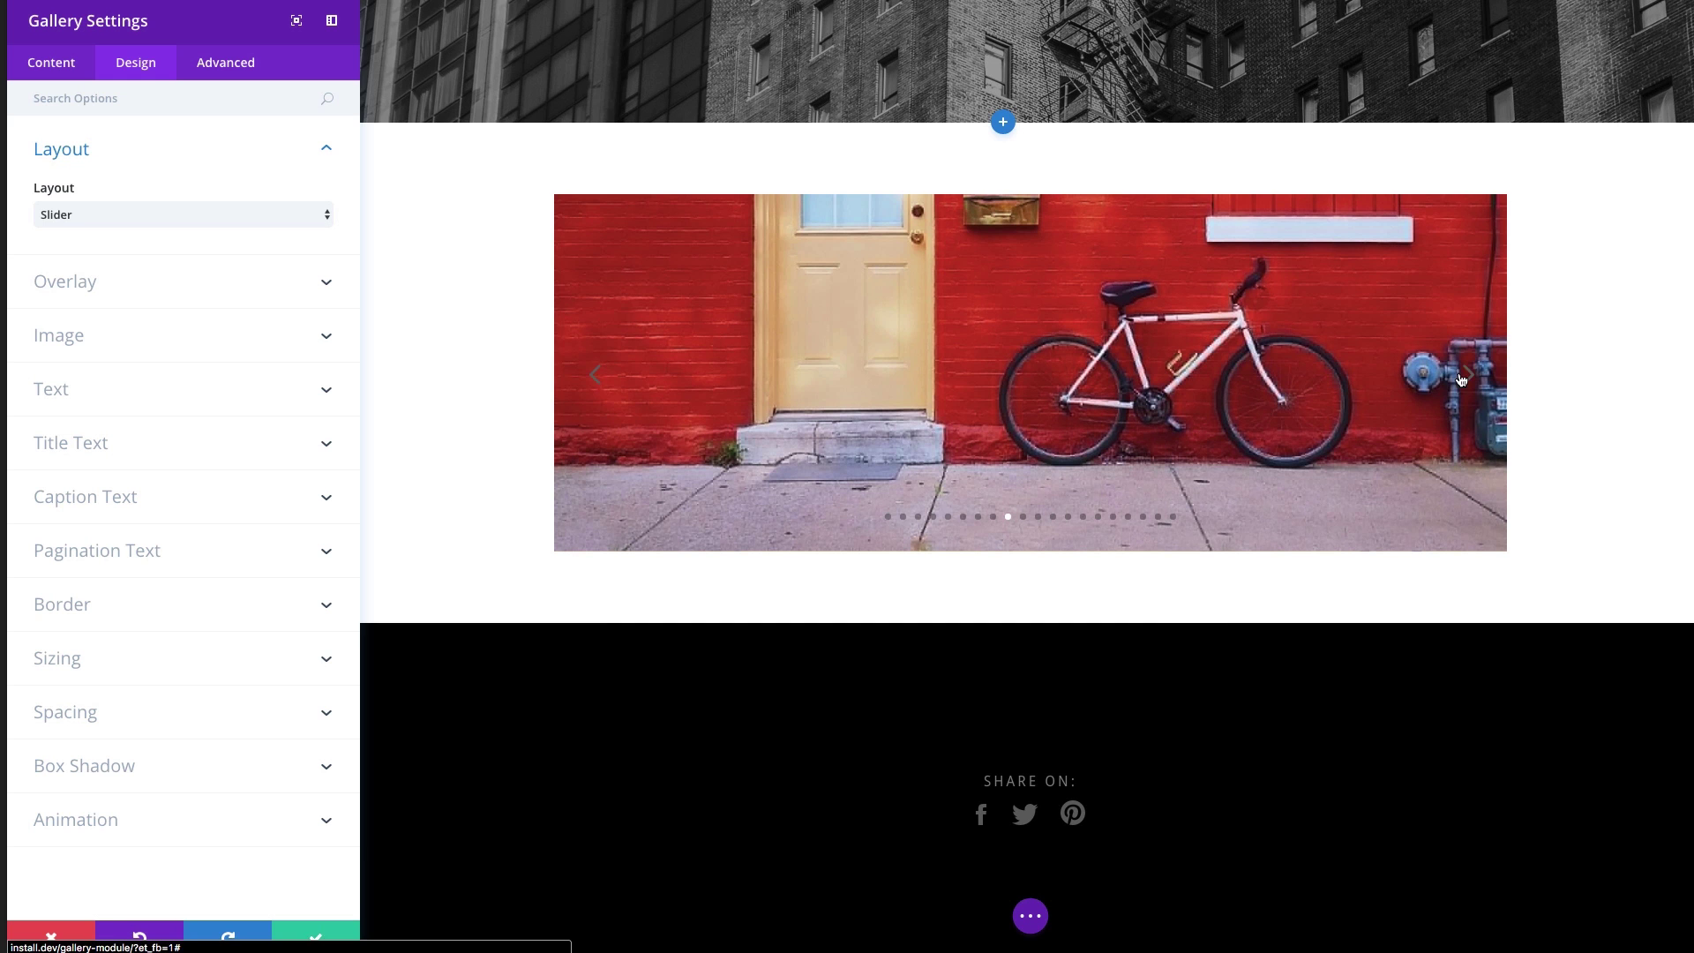
{"action": "left_click", "coordinate": [1470, 377]}
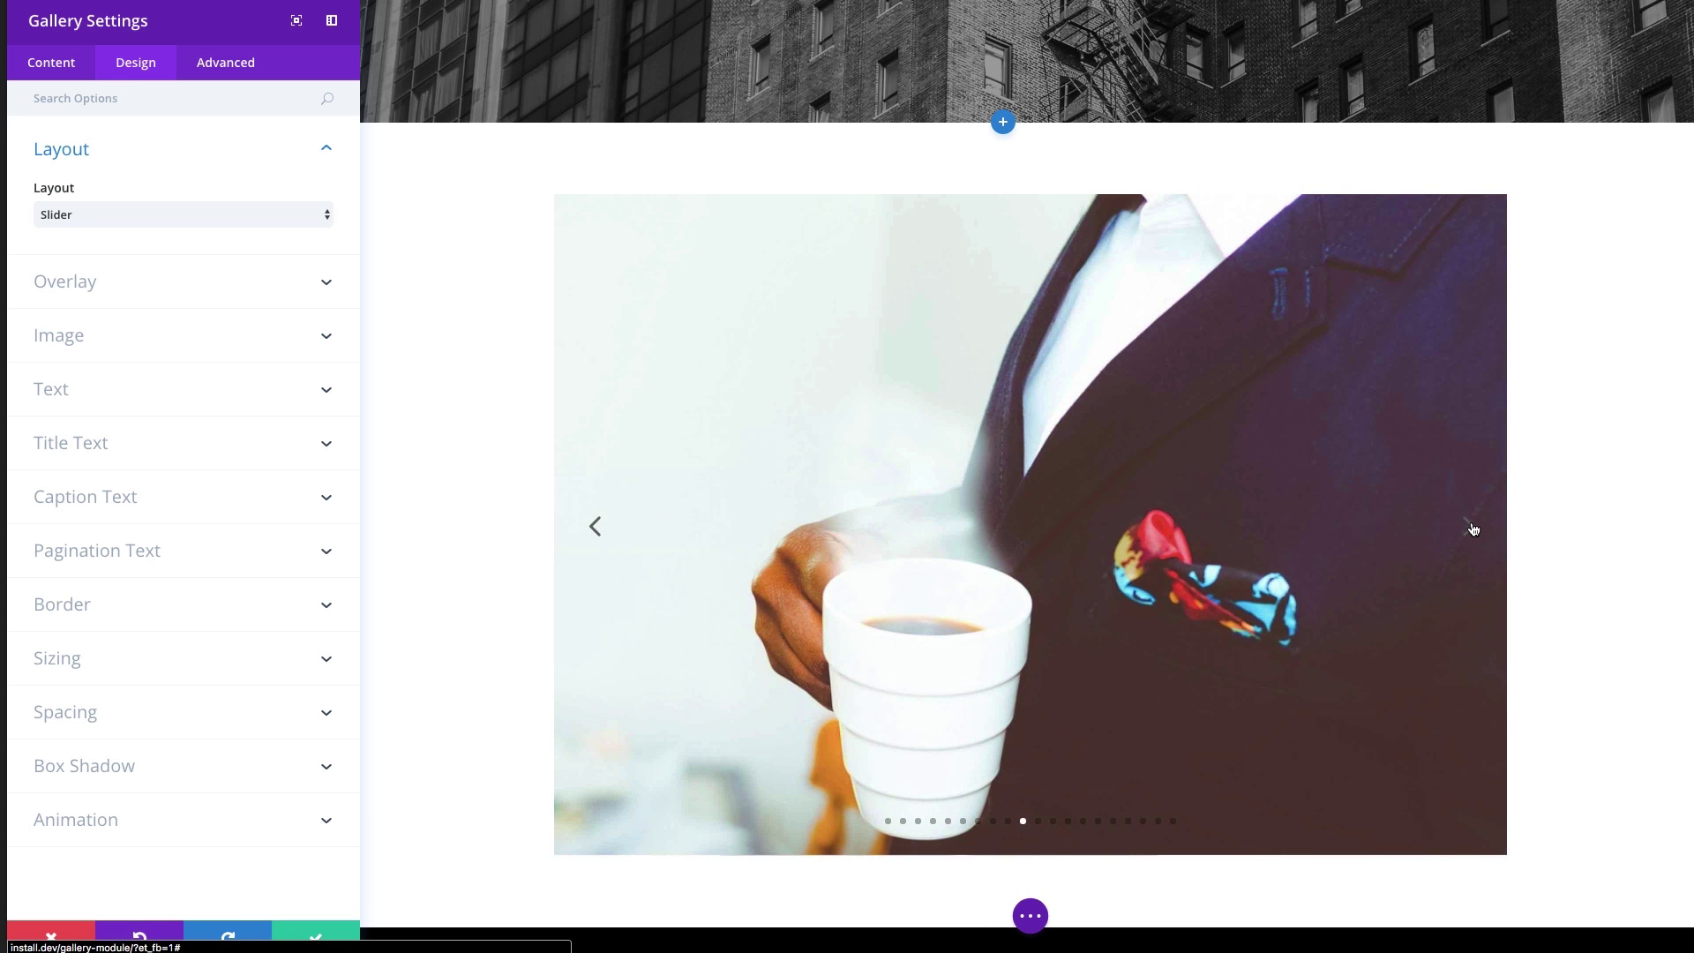
{"action": "left_click", "coordinate": [1470, 527]}
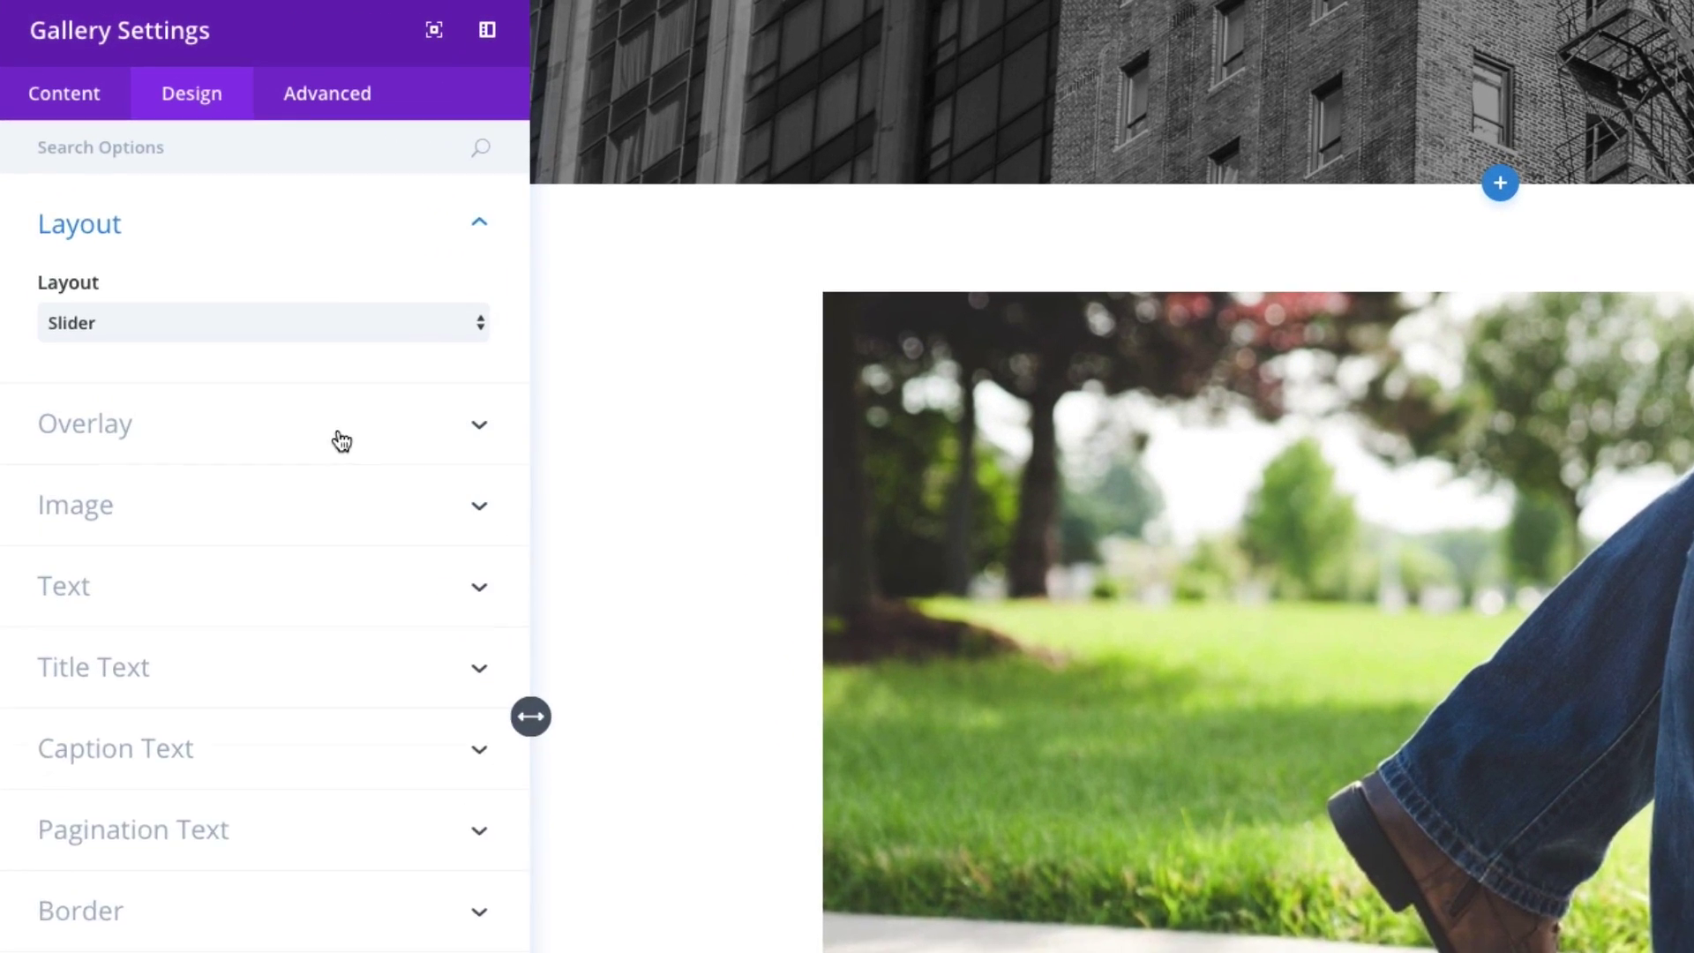
- Set the gallery's Design > Layout option to Grid
{"action": "left_click", "coordinate": [236, 284]}
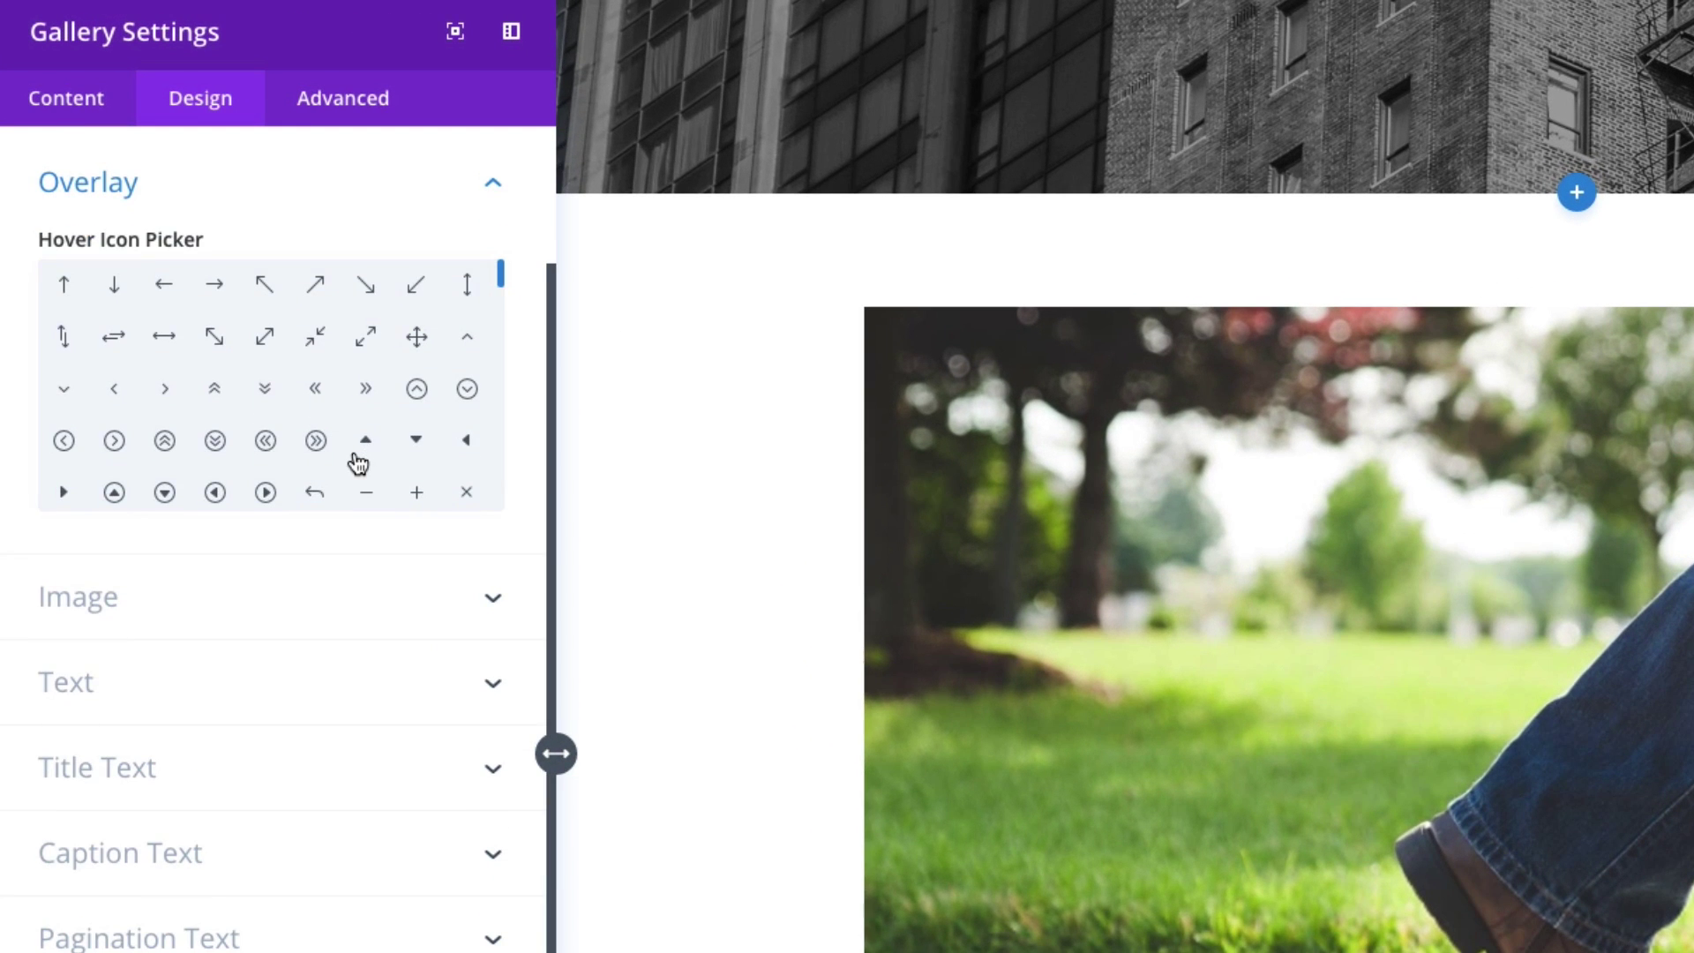
{"action": "left_click", "coordinate": [349, 596]}
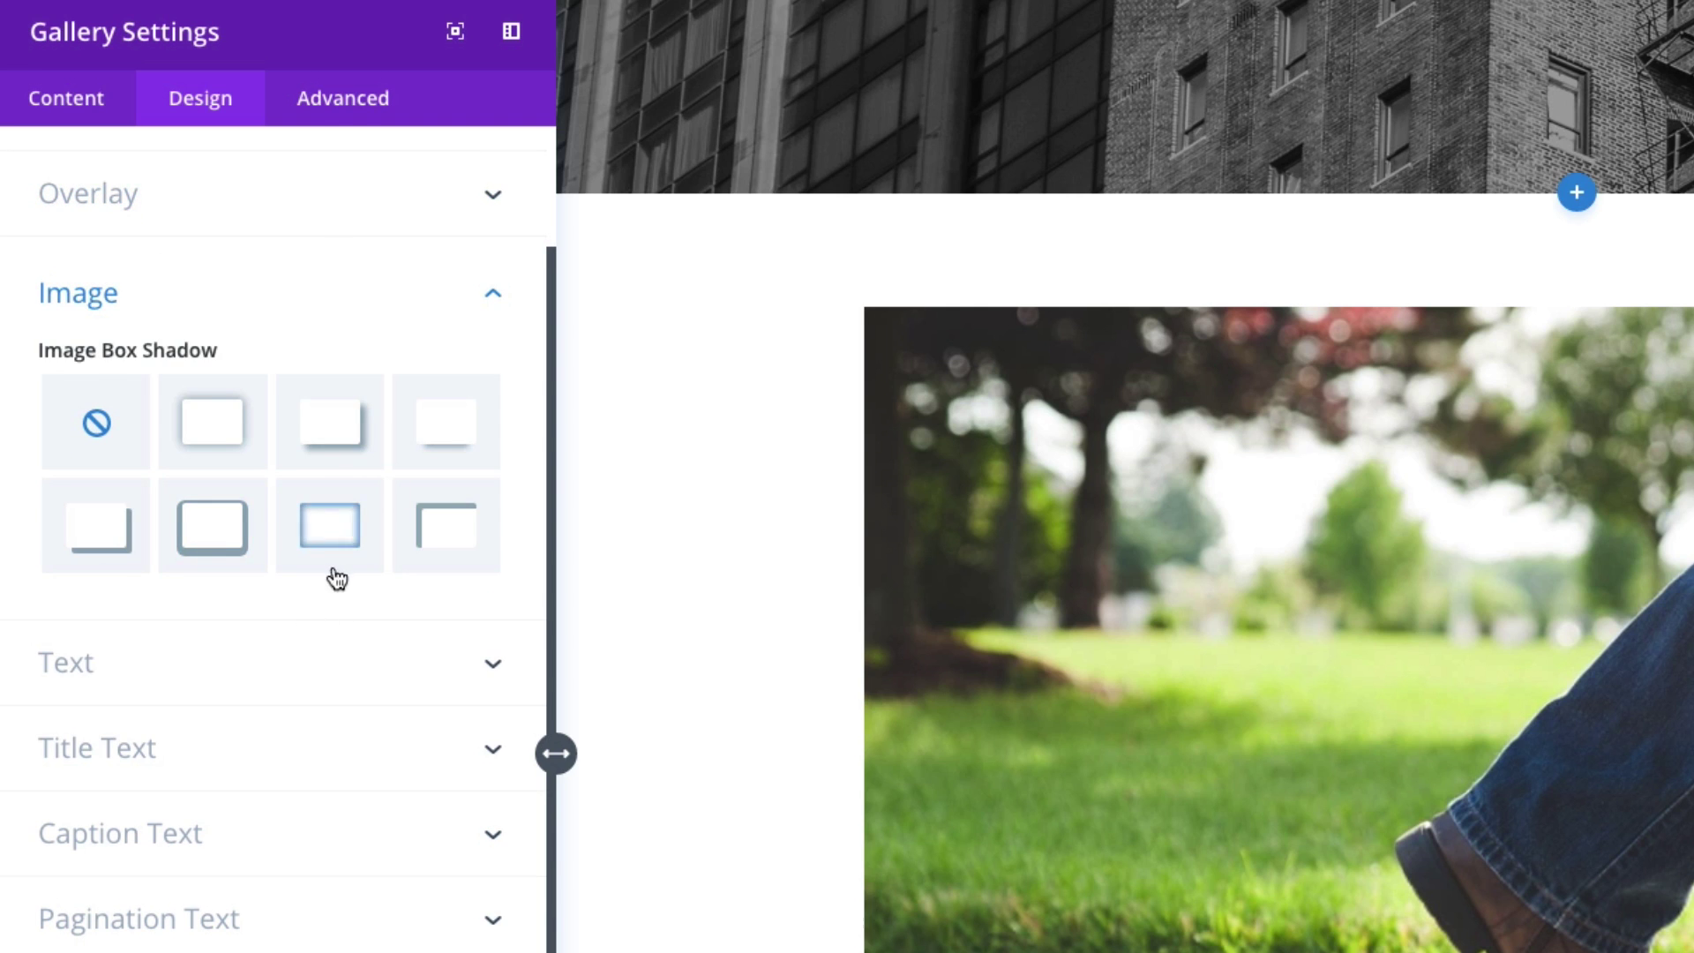
{"action": "left_click", "coordinate": [310, 687]}
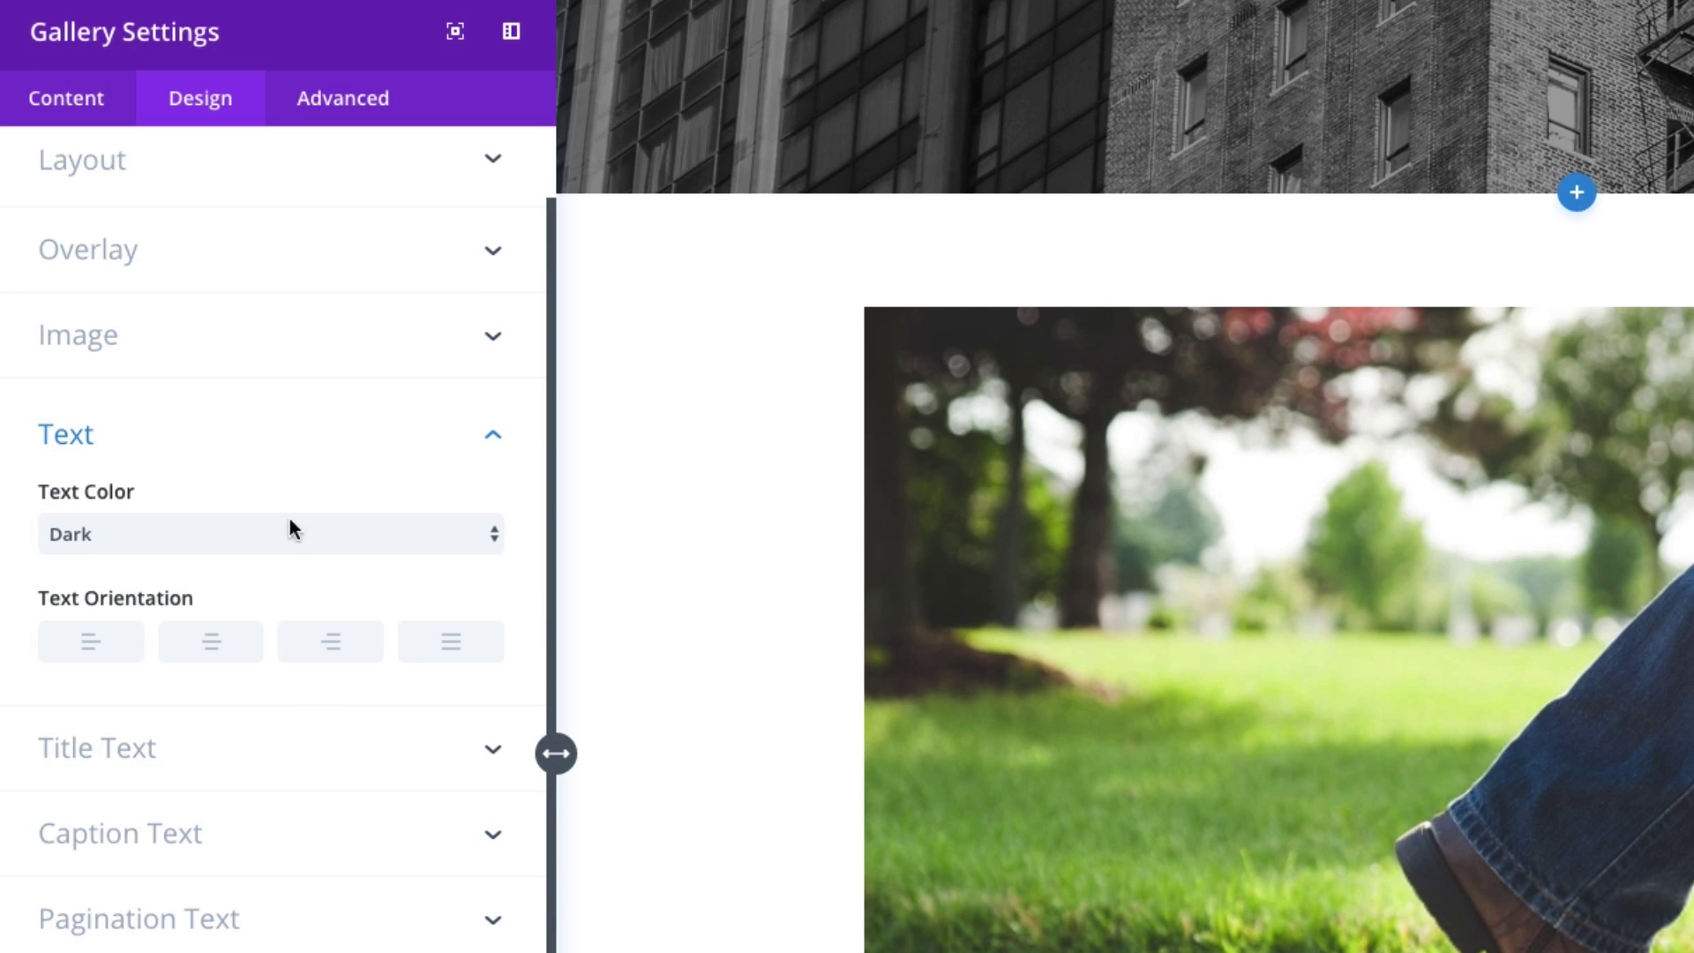
{"action": "left_click", "coordinate": [261, 176]}
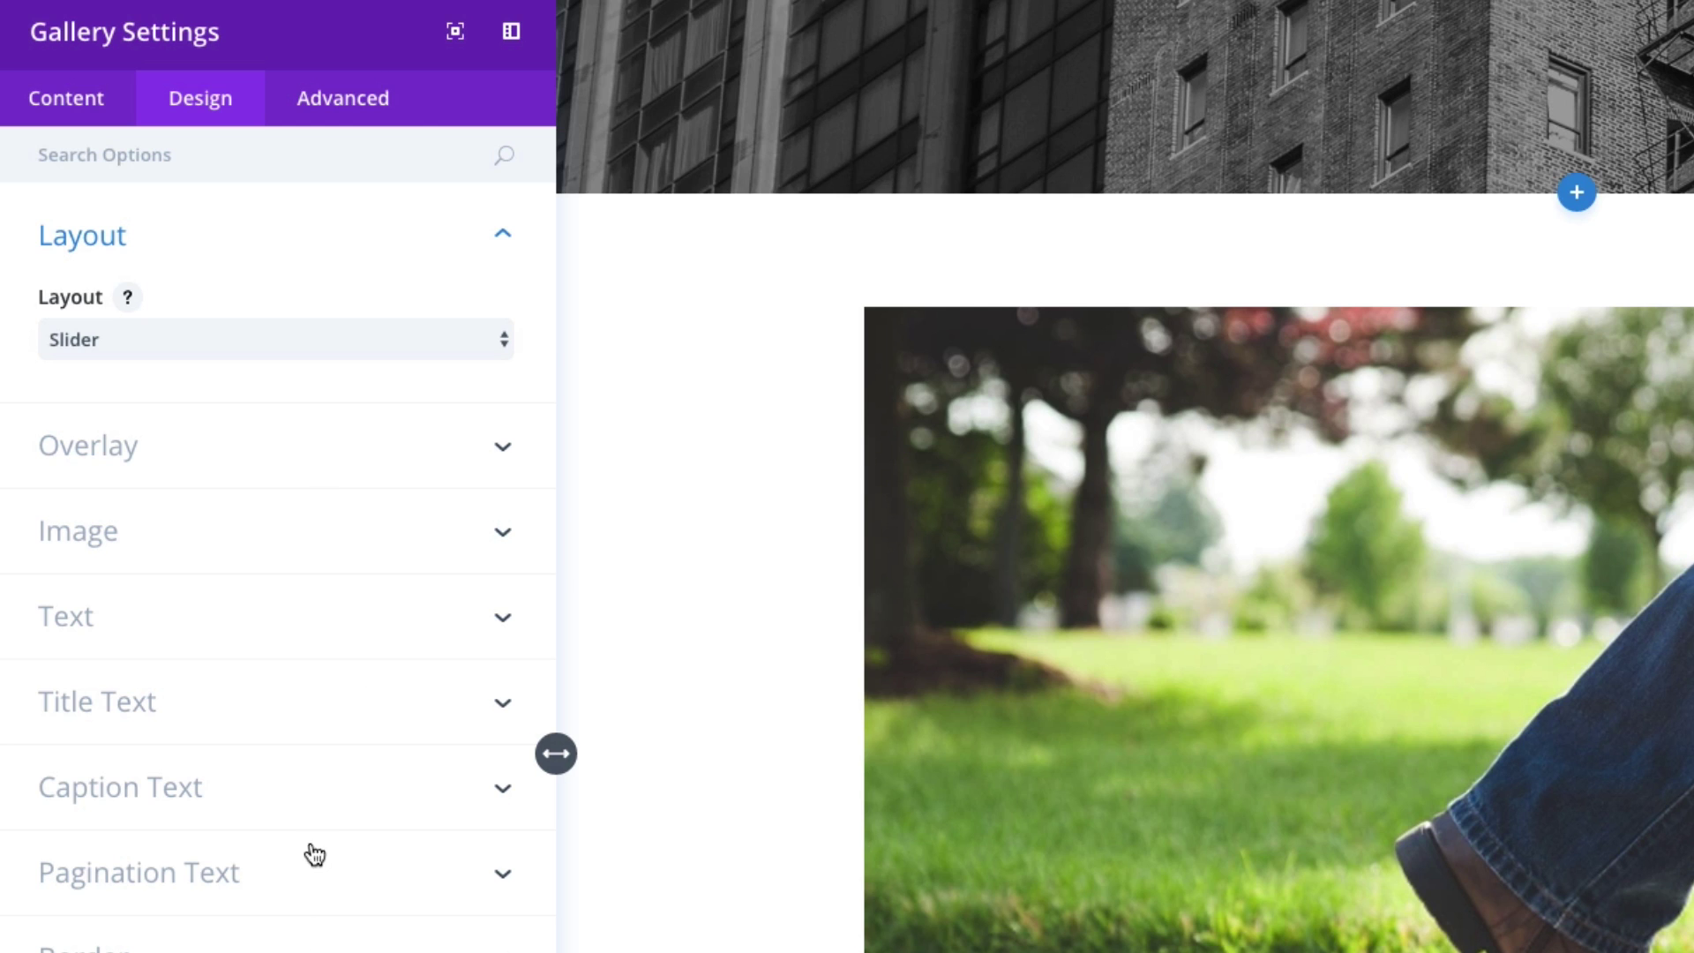
{"action": "left_click", "coordinate": [164, 341]}
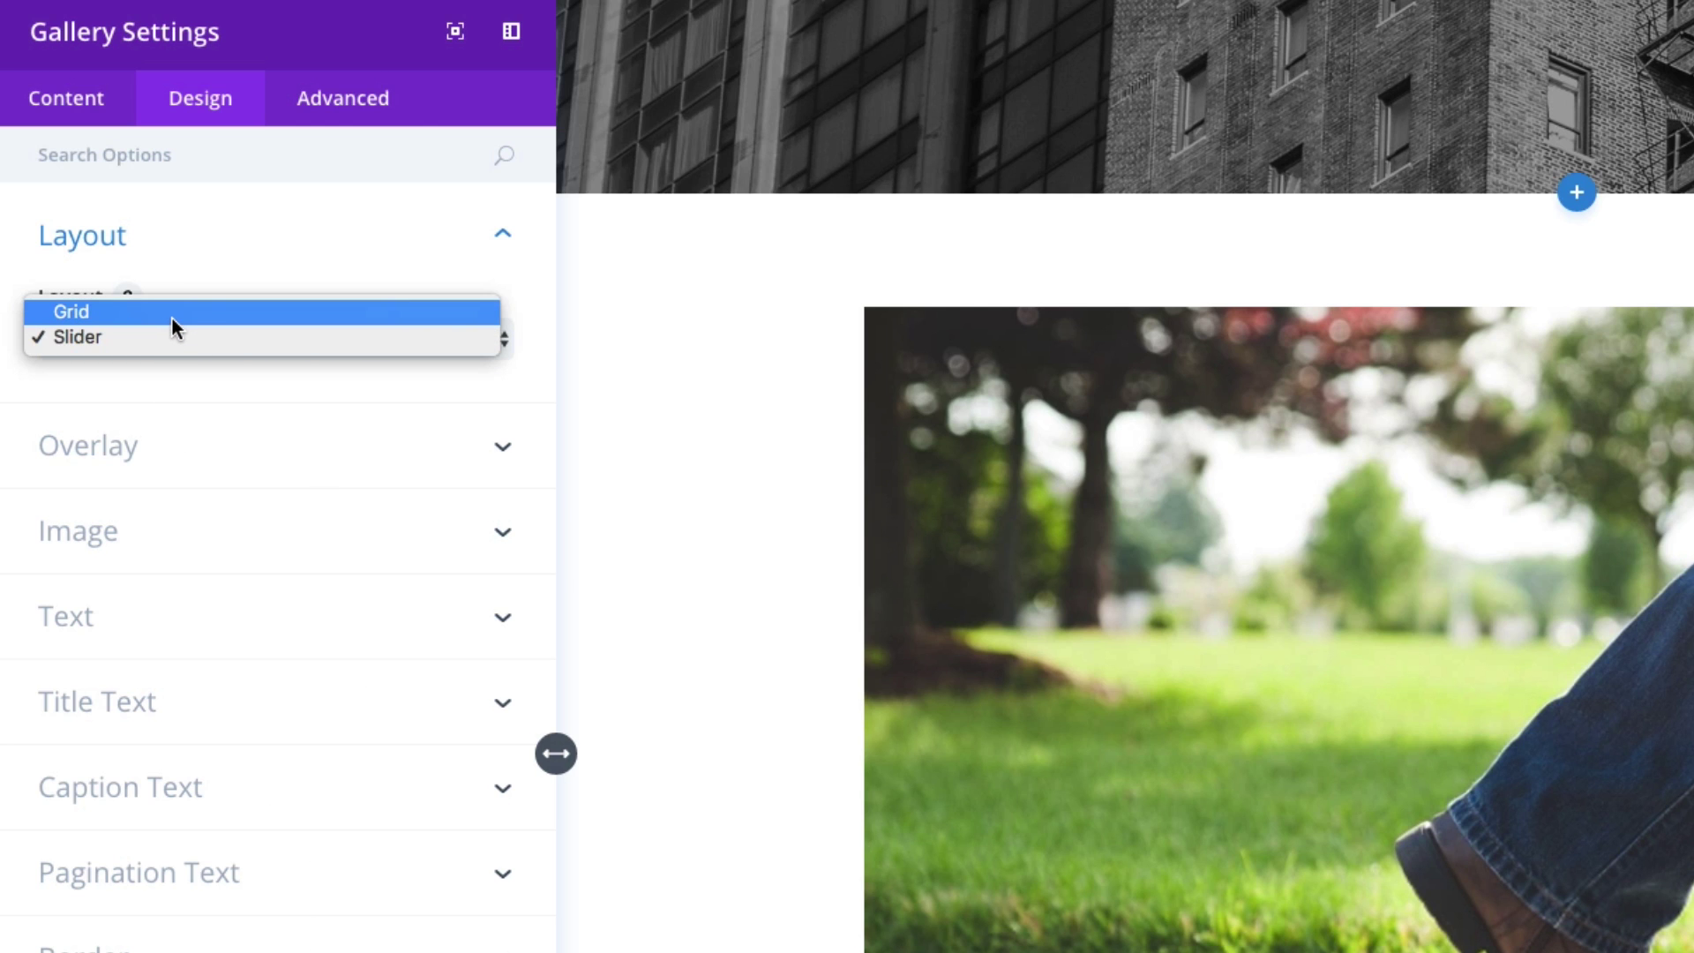
{"action": "left_click", "coordinate": [172, 320]}
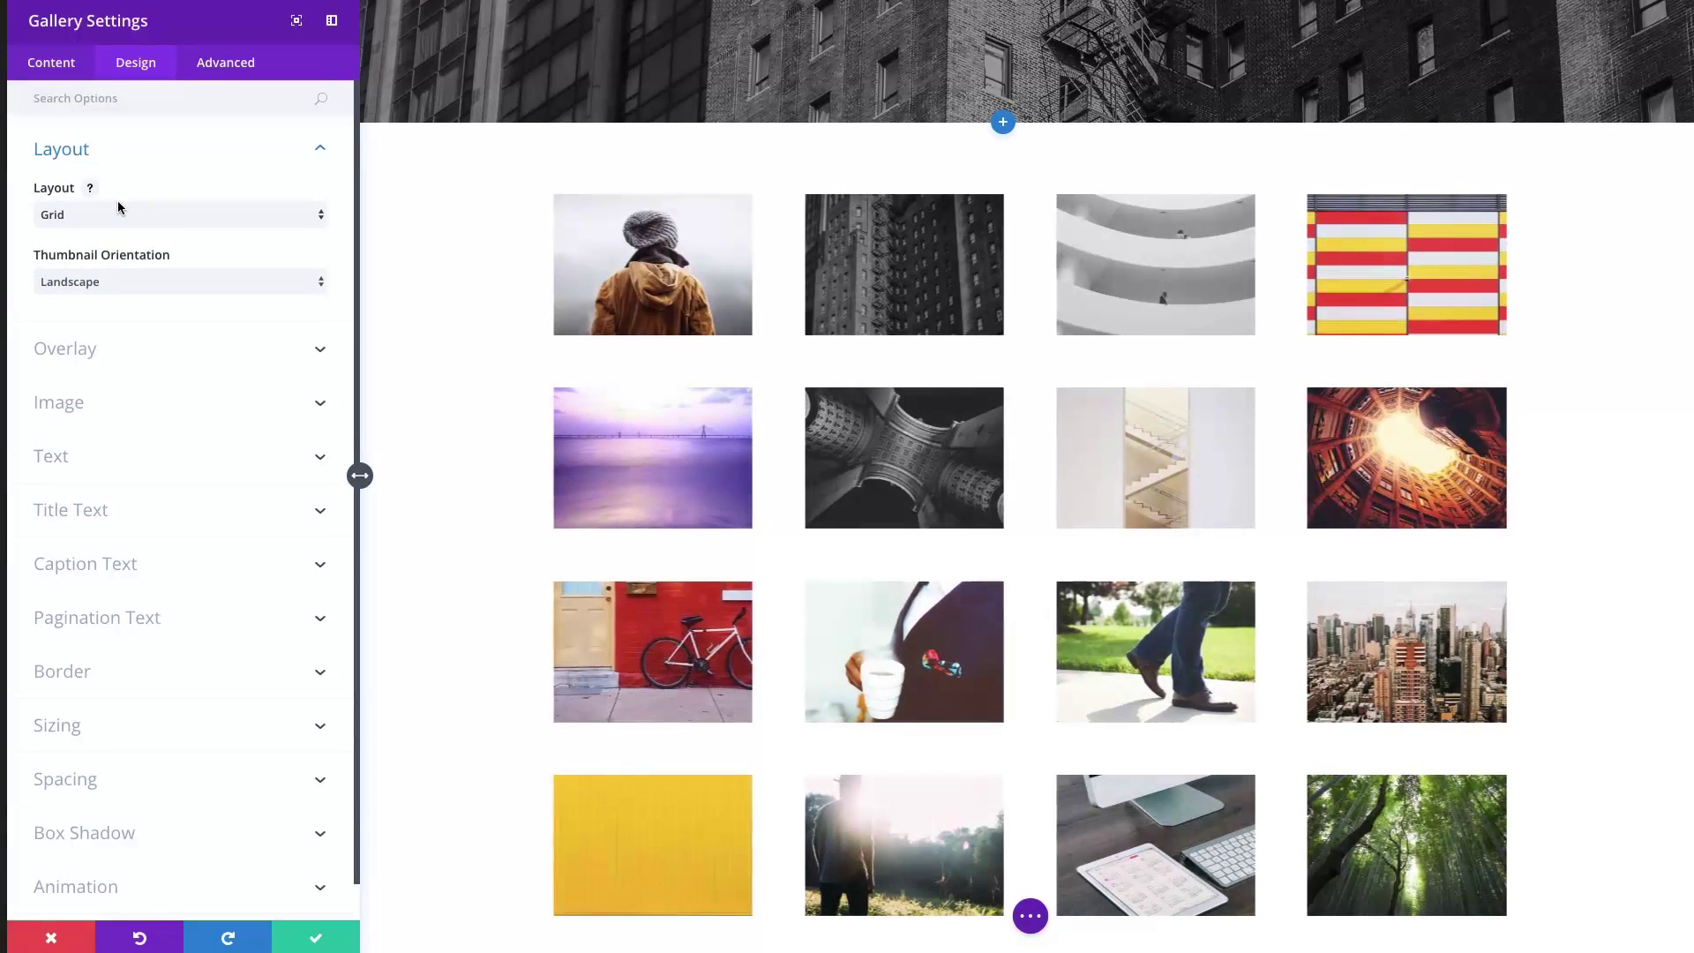
- Keep the gallery's Thumbnail Orientation set to Landscape
{"action": "scroll", "coordinate": [1068, 613], "scroll_direction": "down", "scroll_amount": 2}
{"action": "scroll", "coordinate": [760, 544], "scroll_direction": "up", "scroll_amount": 3}
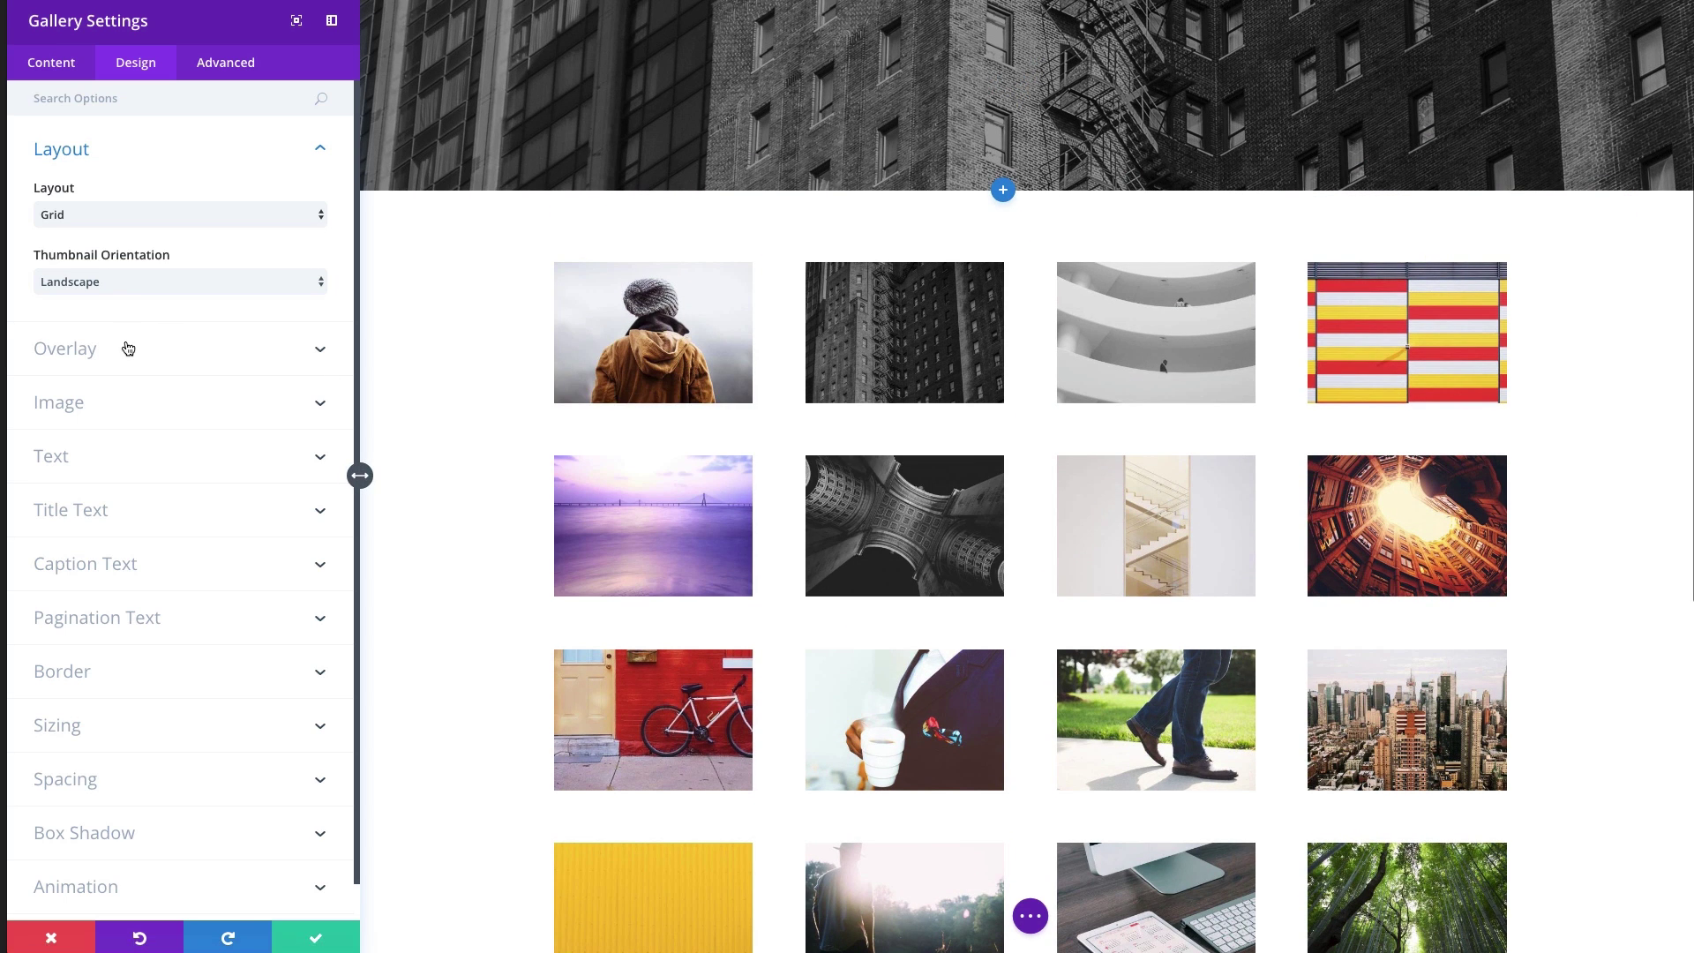
{"action": "left_click", "coordinate": [110, 282]}
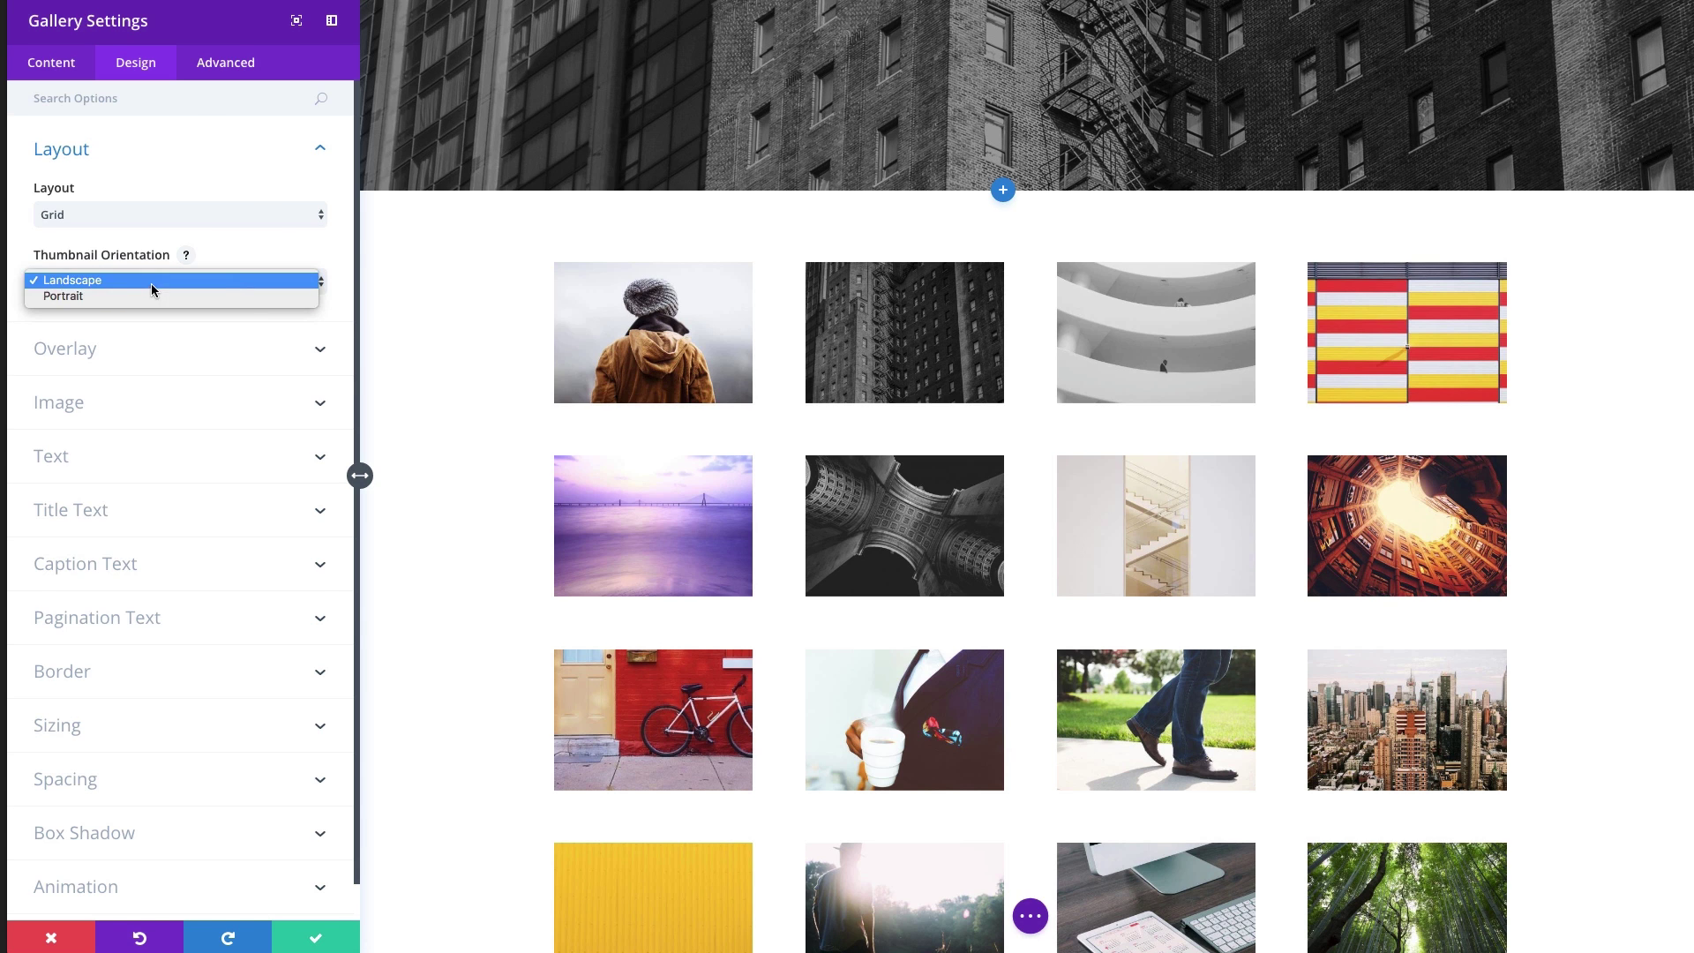
{"action": "left_click", "coordinate": [151, 280]}
{"action": "left_click", "coordinate": [103, 353]}
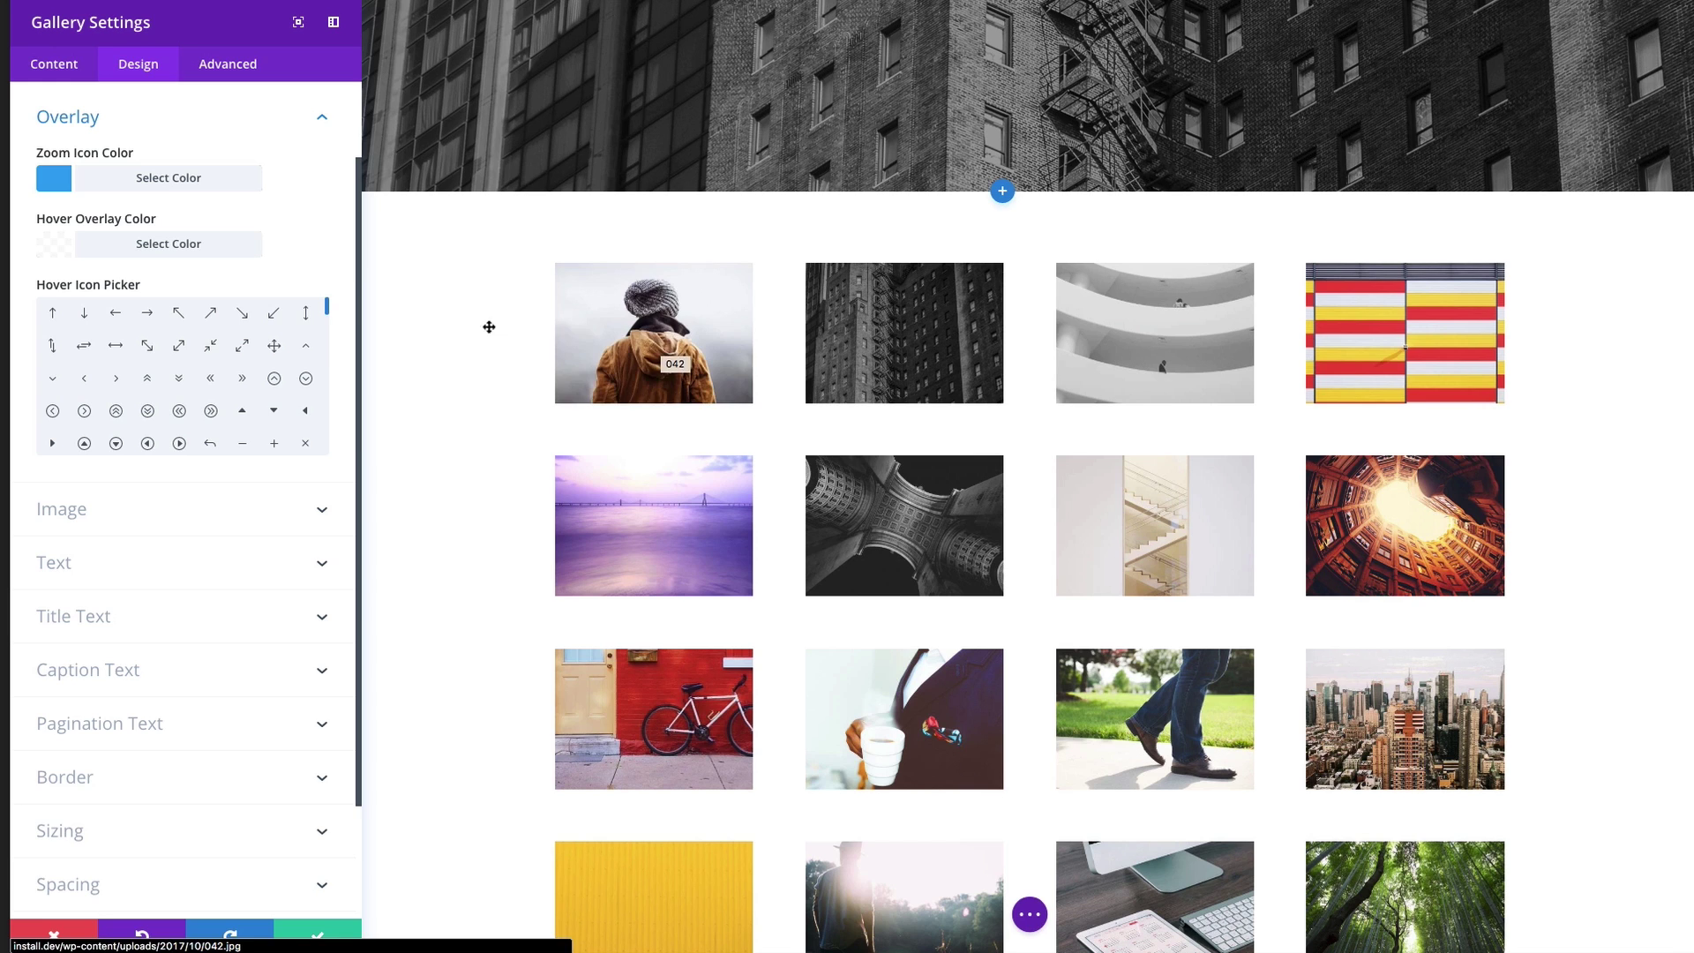
- Set the gallery's Zoom Icon Color to white
{"action": "left_click", "coordinate": [171, 179]}
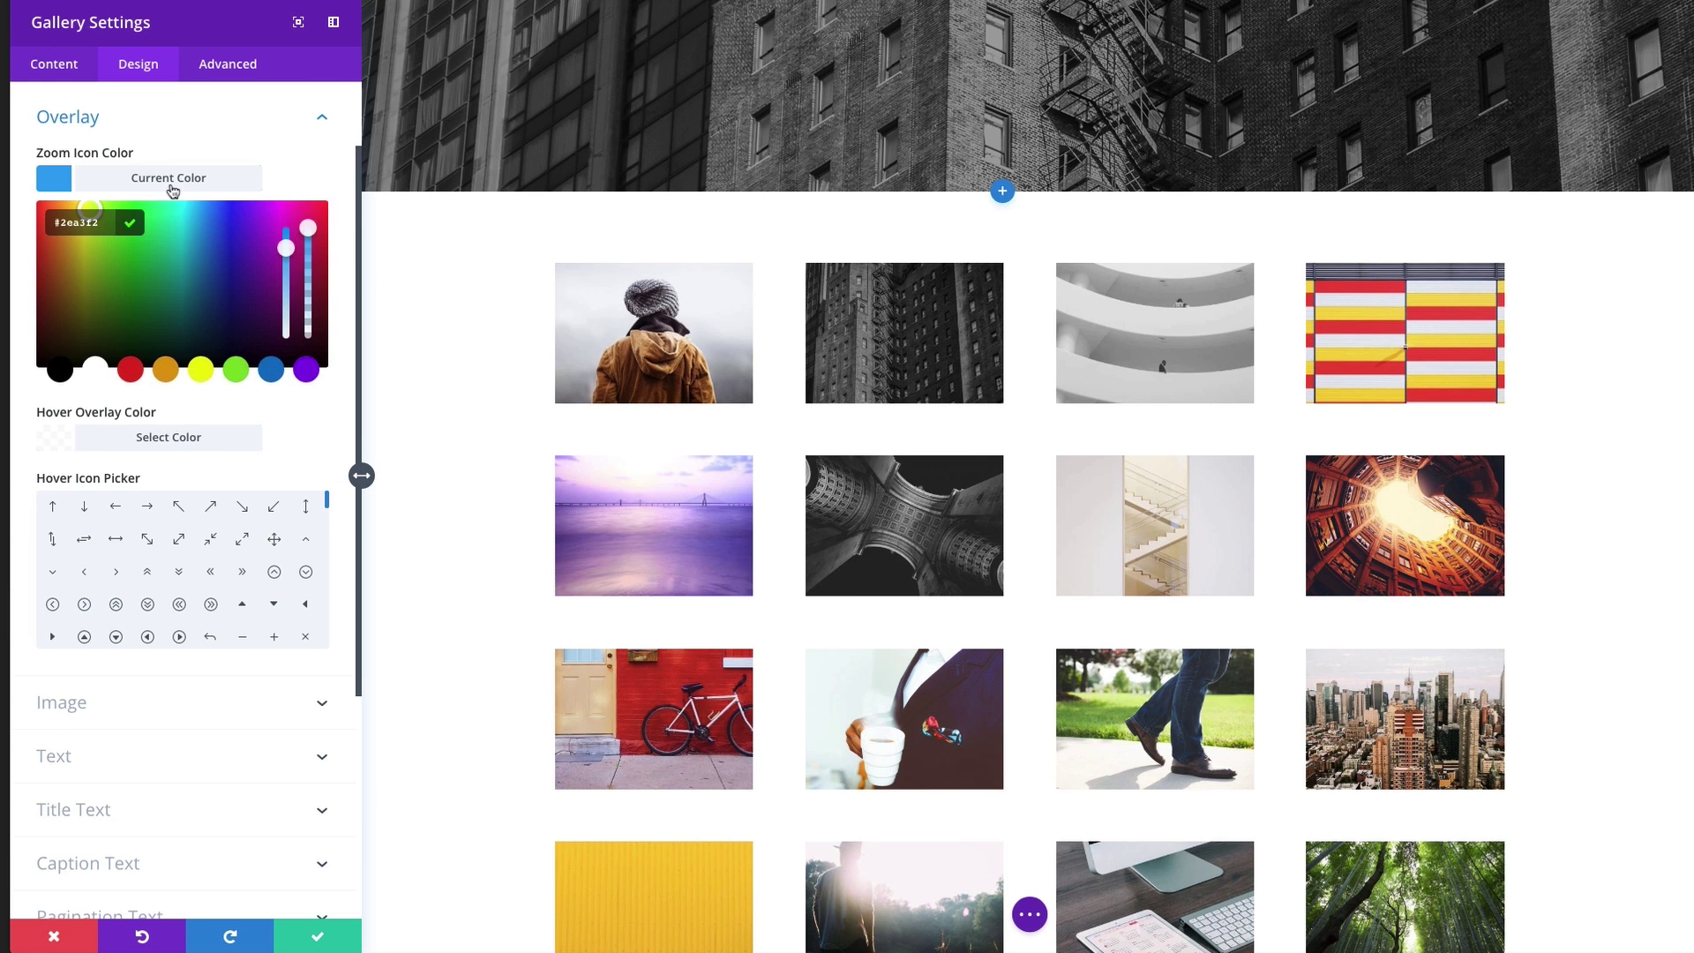
{"action": "left_click", "coordinate": [99, 368]}
{"action": "left_click", "coordinate": [283, 162]}
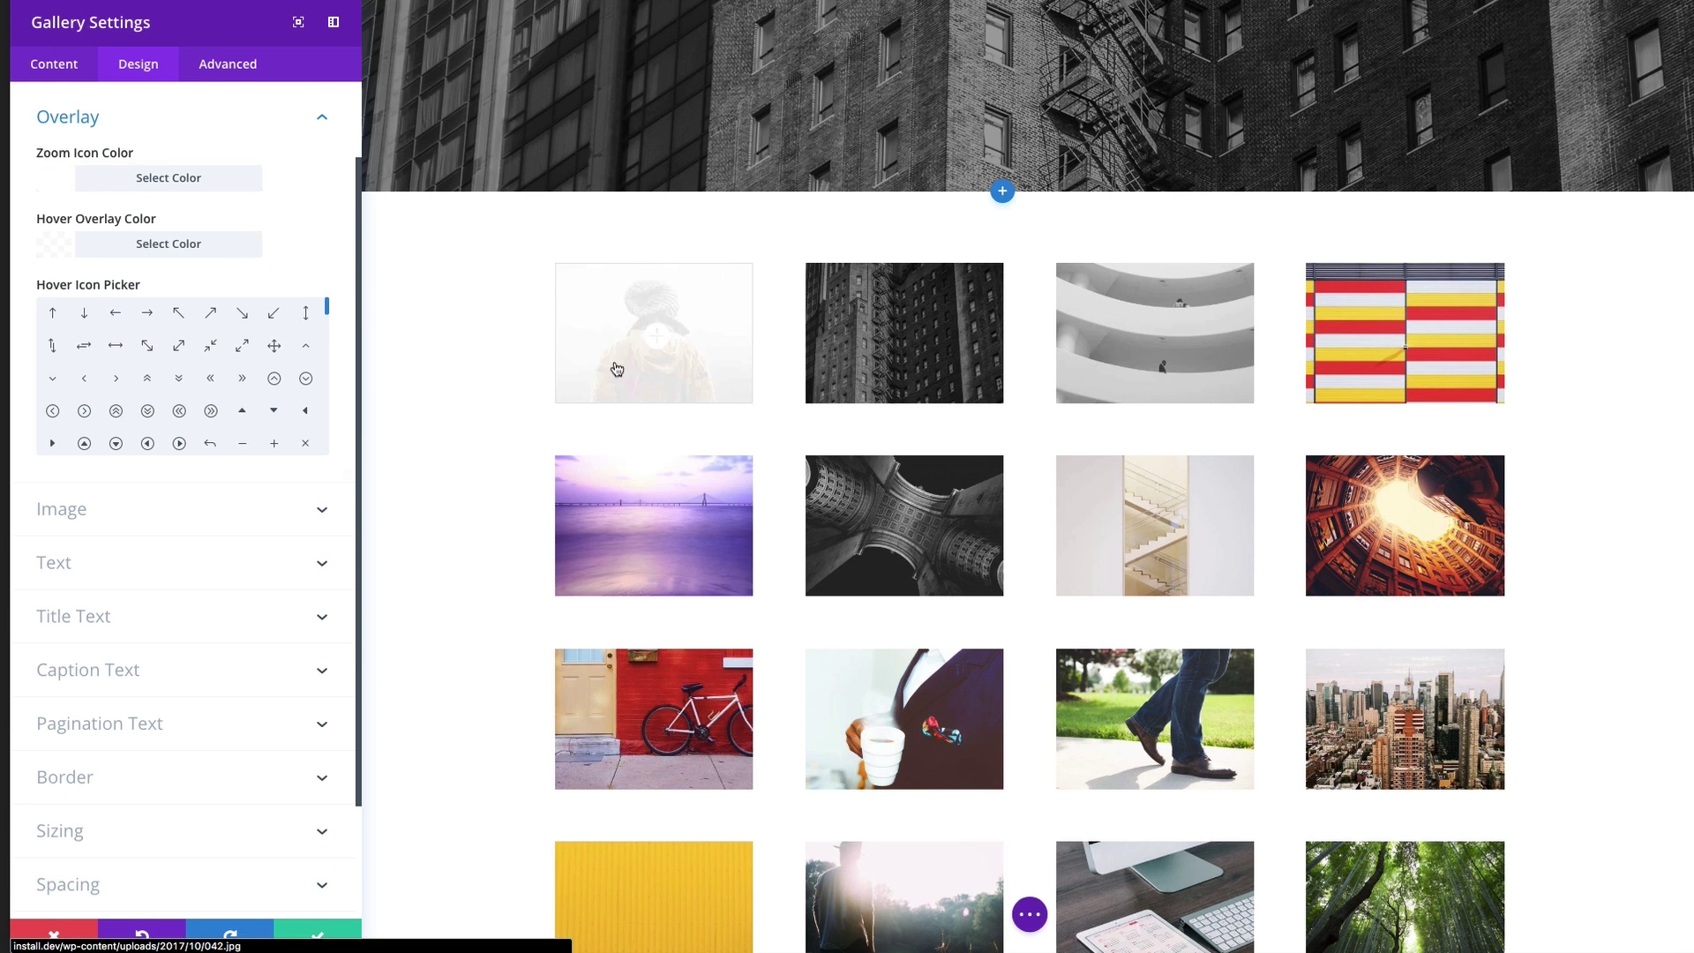
- Make the Hover Overlay Color black with reduced opacity so it is semi-transparent
{"action": "left_click", "coordinate": [140, 239]}
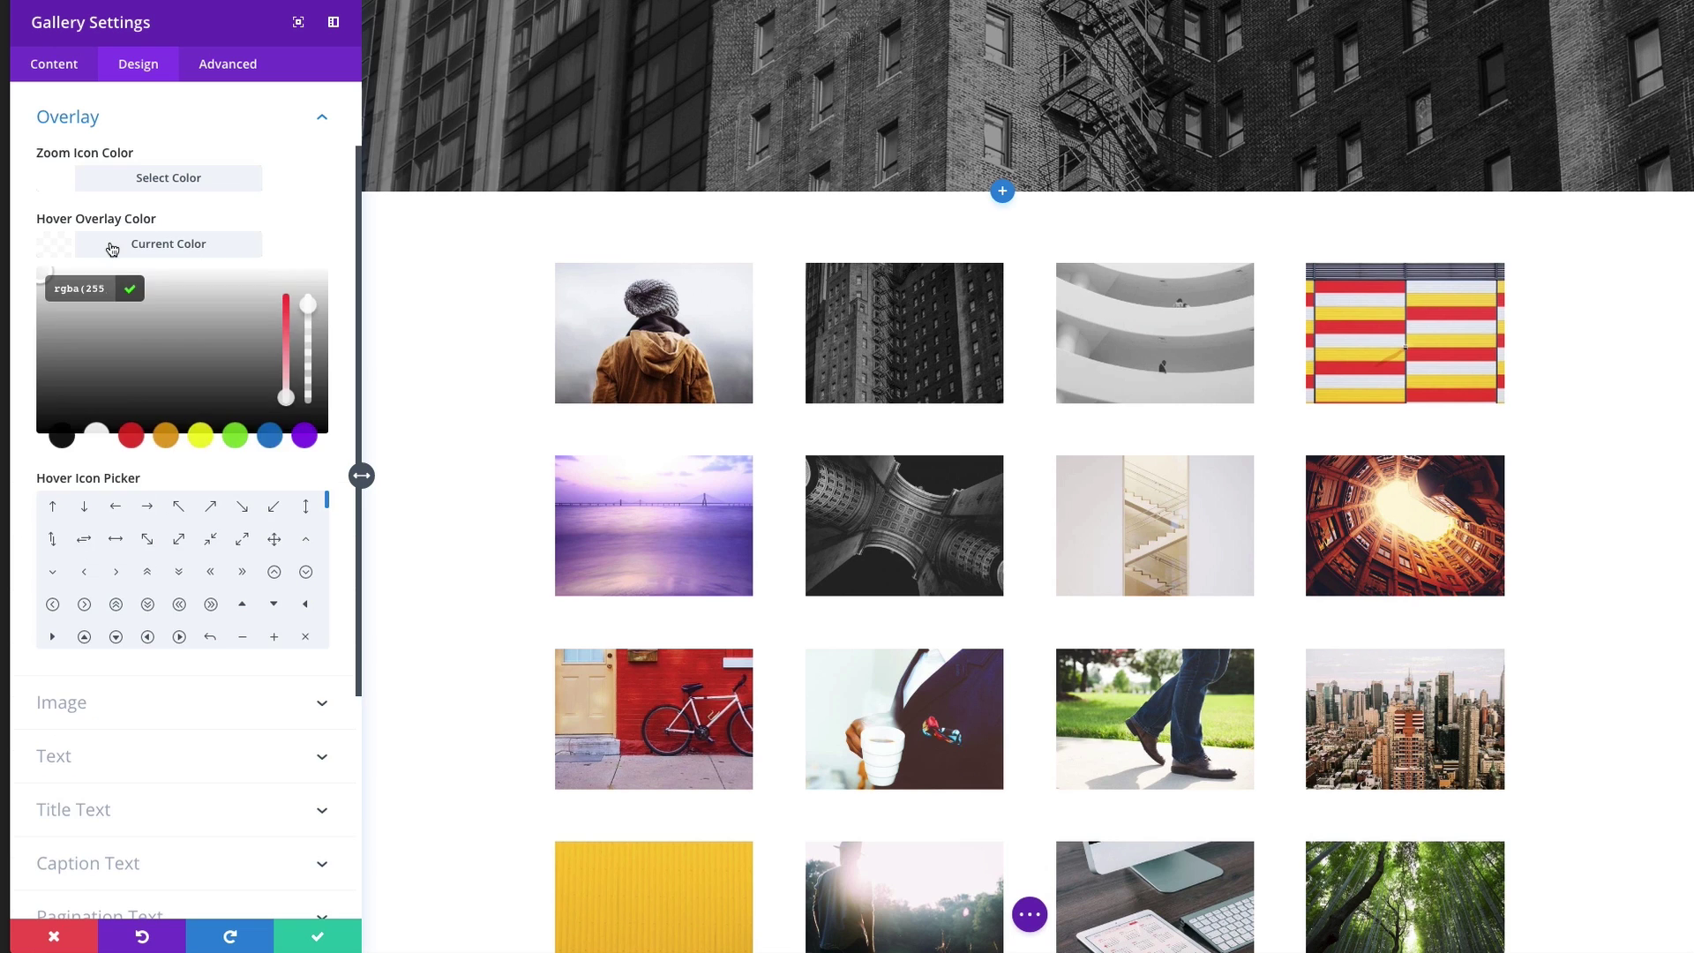
{"action": "left_click", "coordinate": [60, 435]}
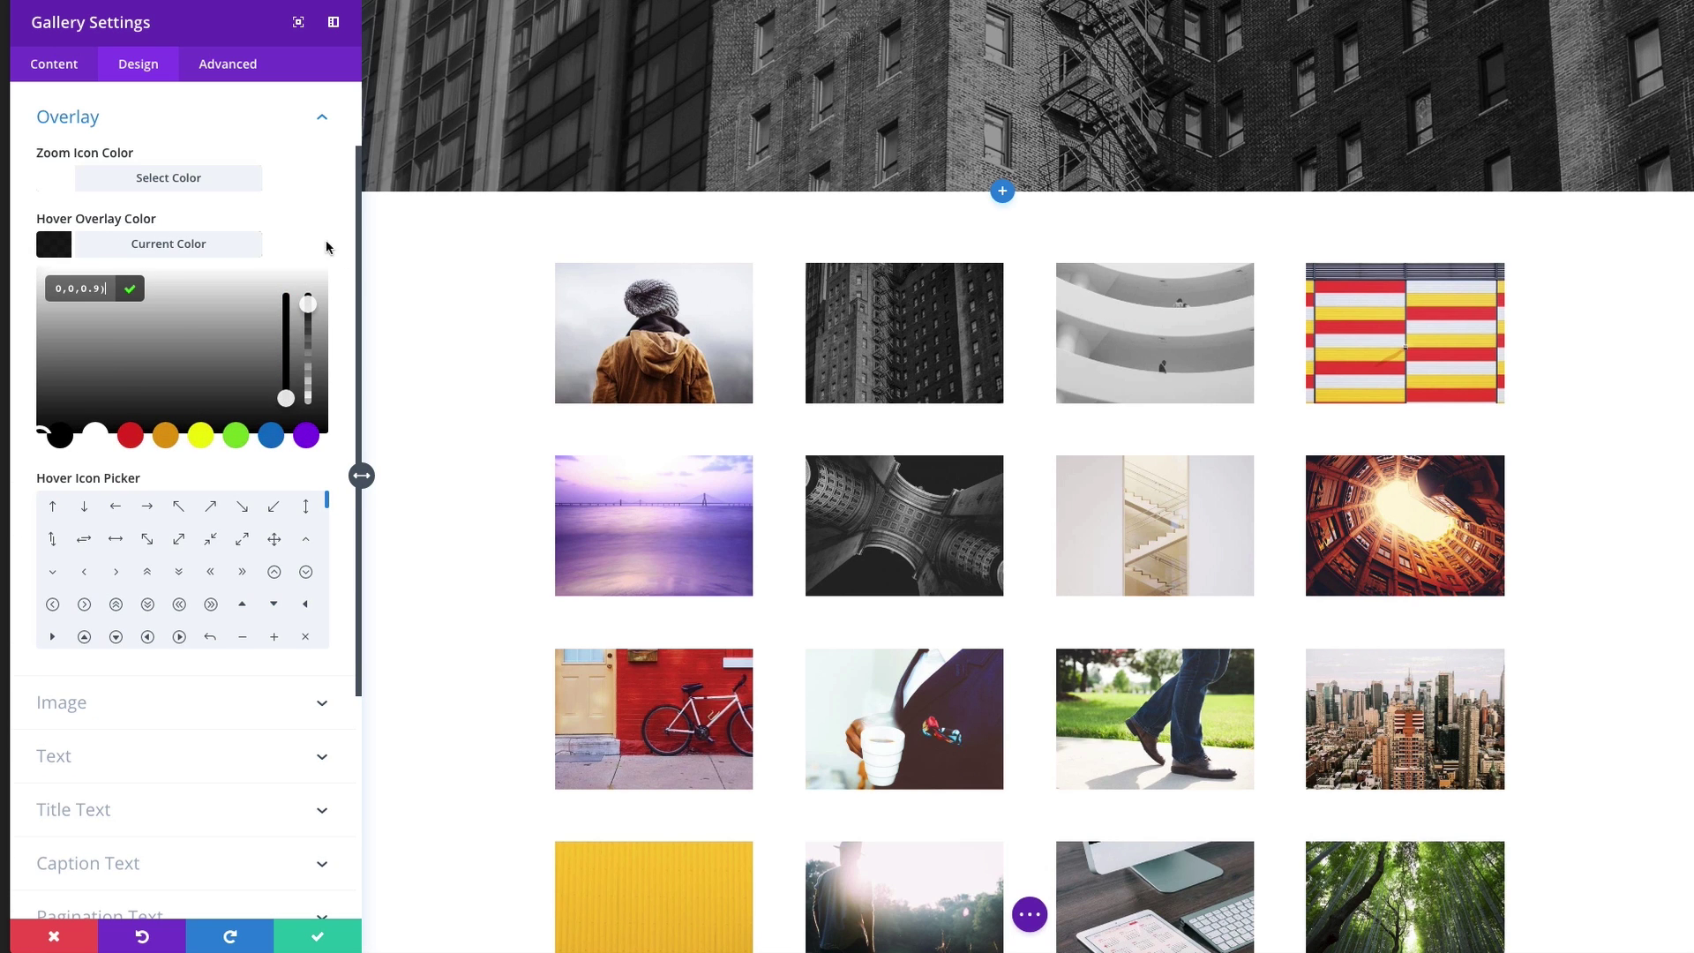
{"action": "mouse_move", "coordinate": [526, 332]}
{"action": "left_click_drag", "start_coordinate": [308, 306], "coordinate": [307, 371]}
{"action": "mouse_move", "coordinate": [652, 357]}
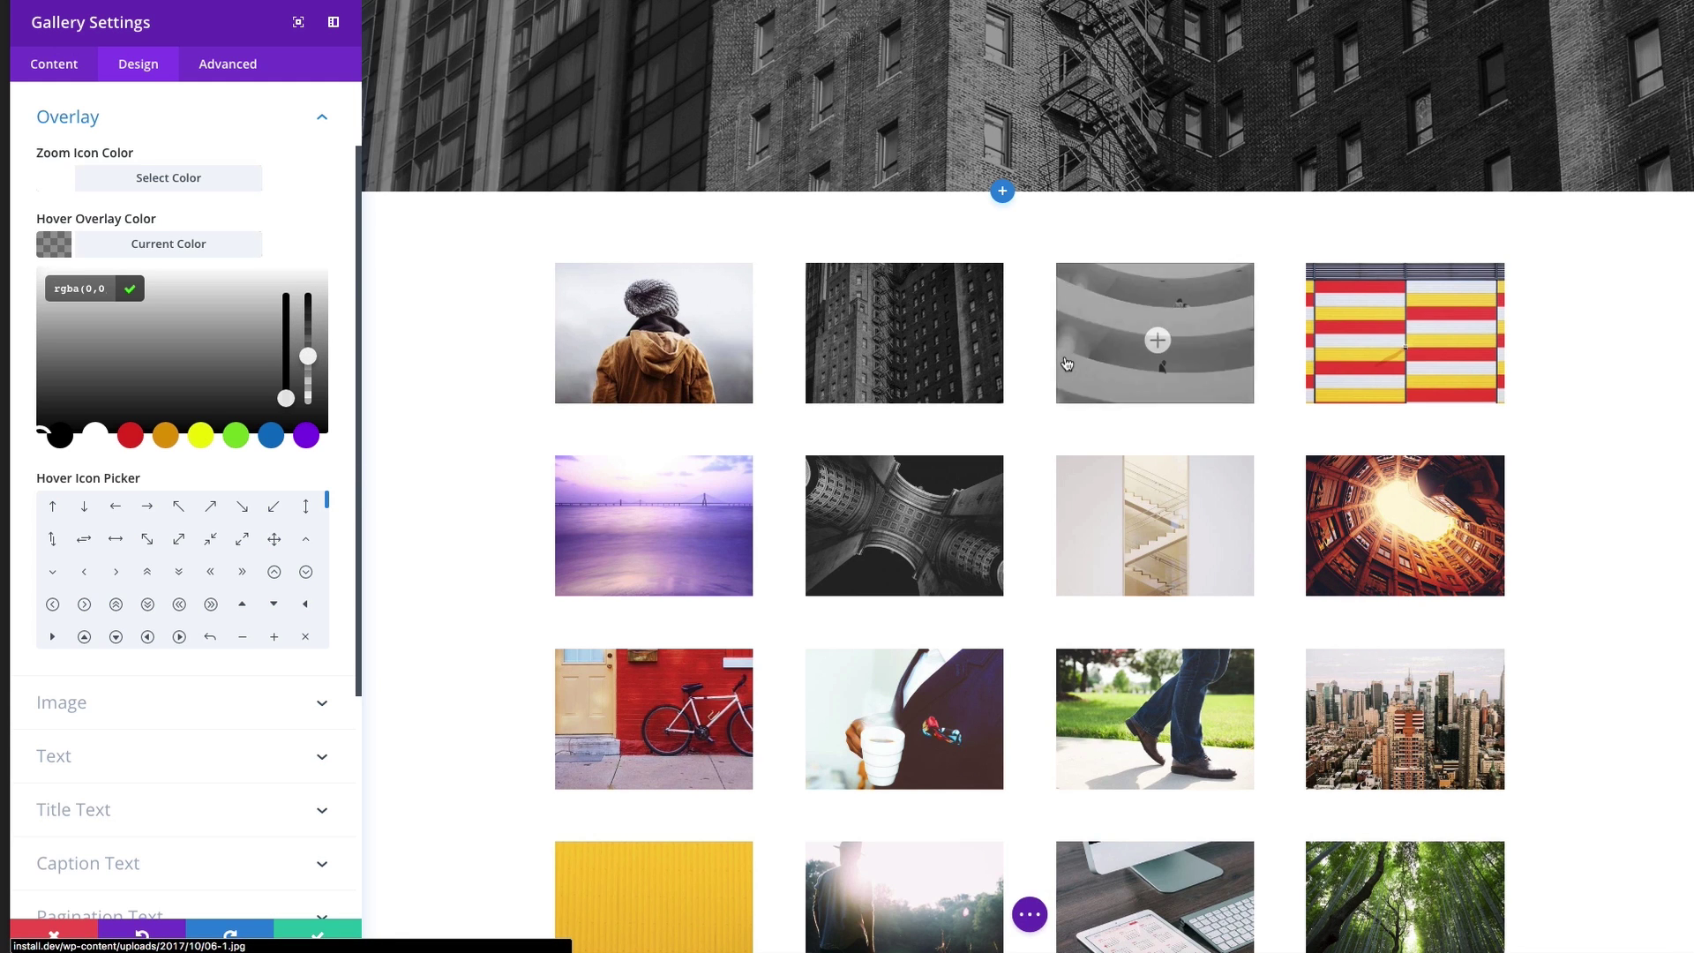
{"action": "mouse_move", "coordinate": [849, 382]}
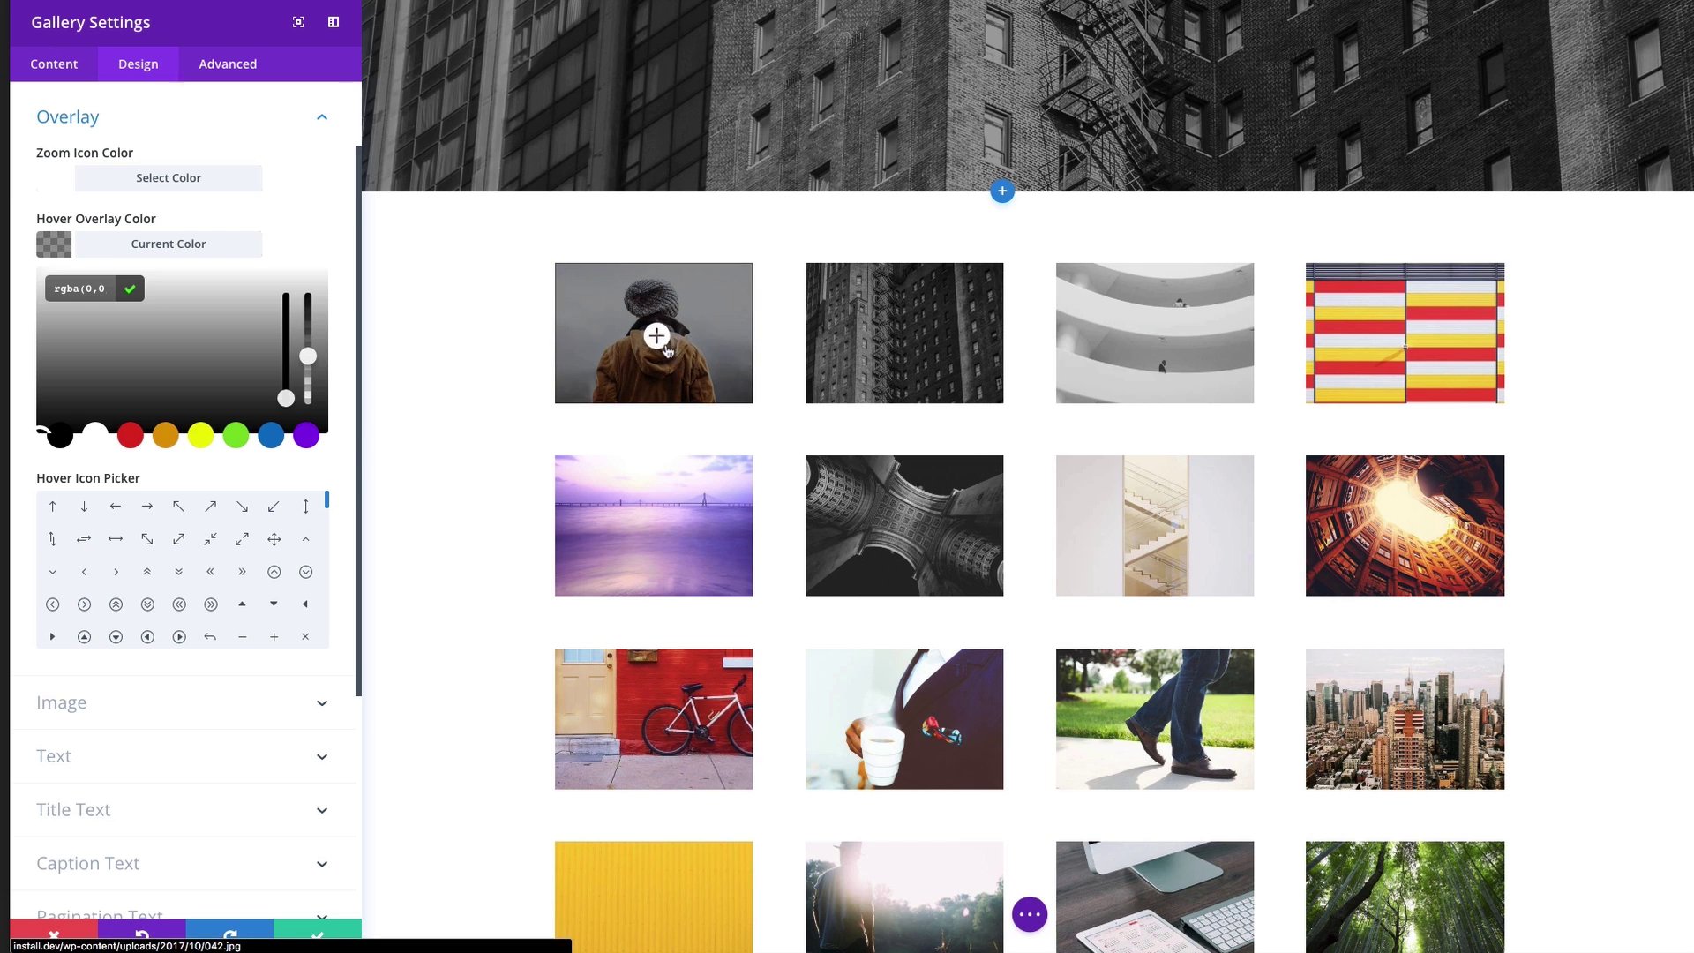
- Preview several Image Box Shadow presets on the gallery images: soft, offset, spread and inner shadows
{"action": "scroll", "coordinate": [336, 616], "scroll_direction": "down", "scroll_amount": 3}
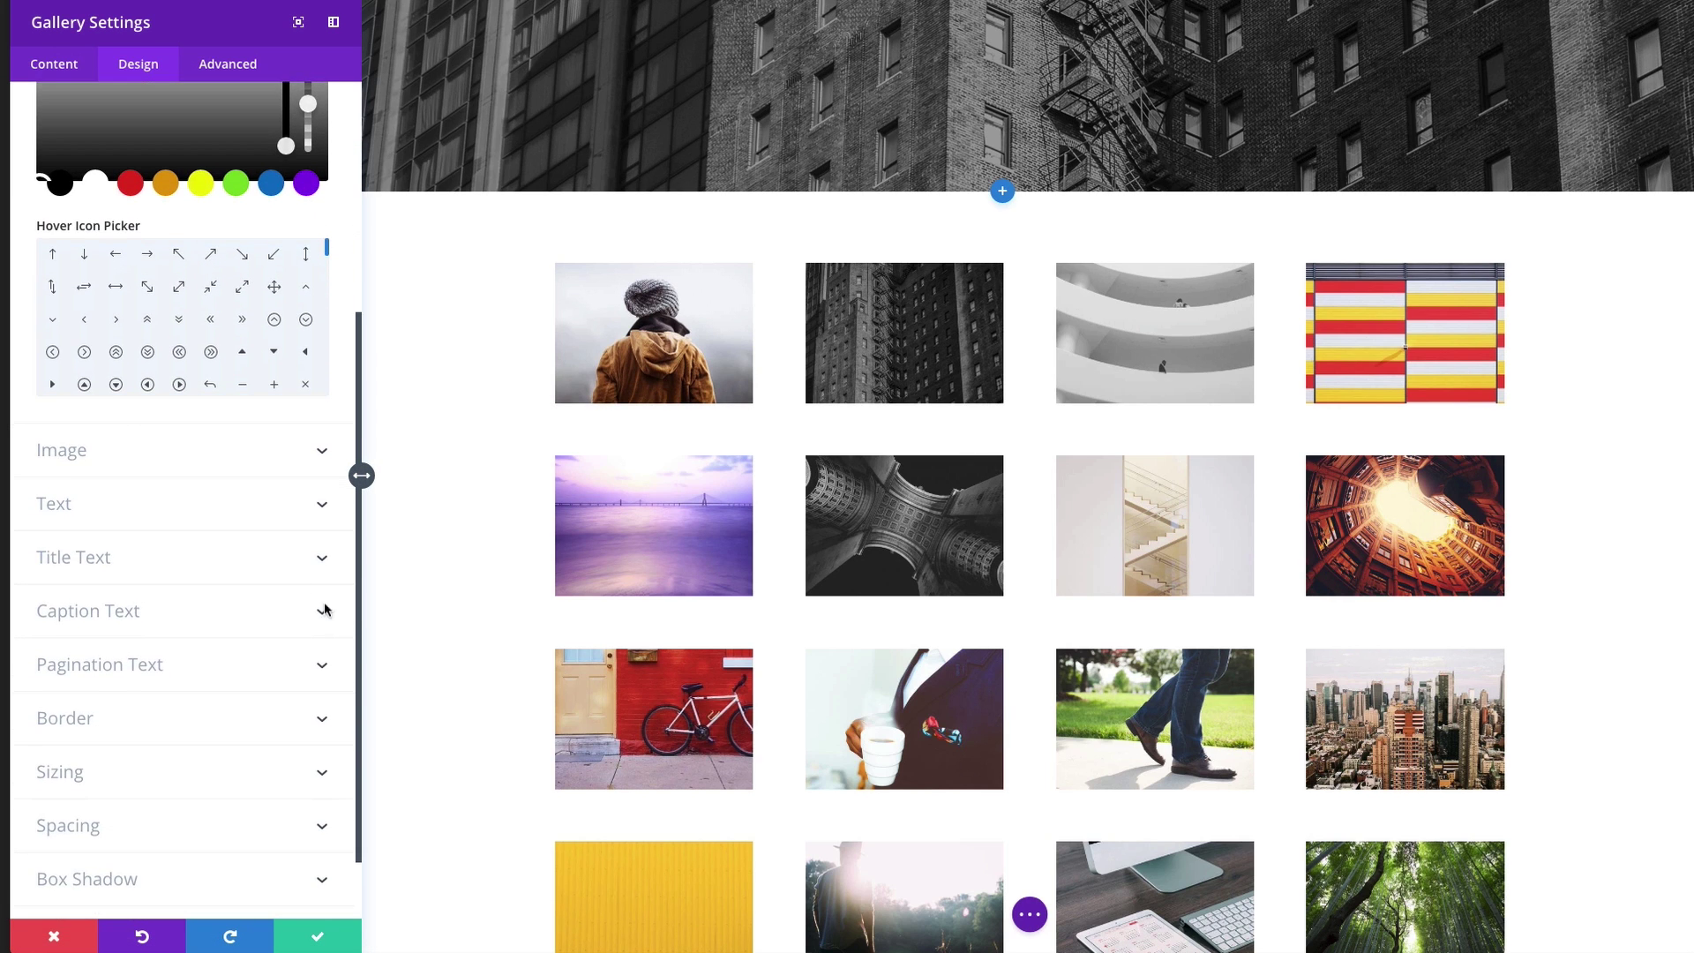
{"action": "left_click", "coordinate": [269, 470]}
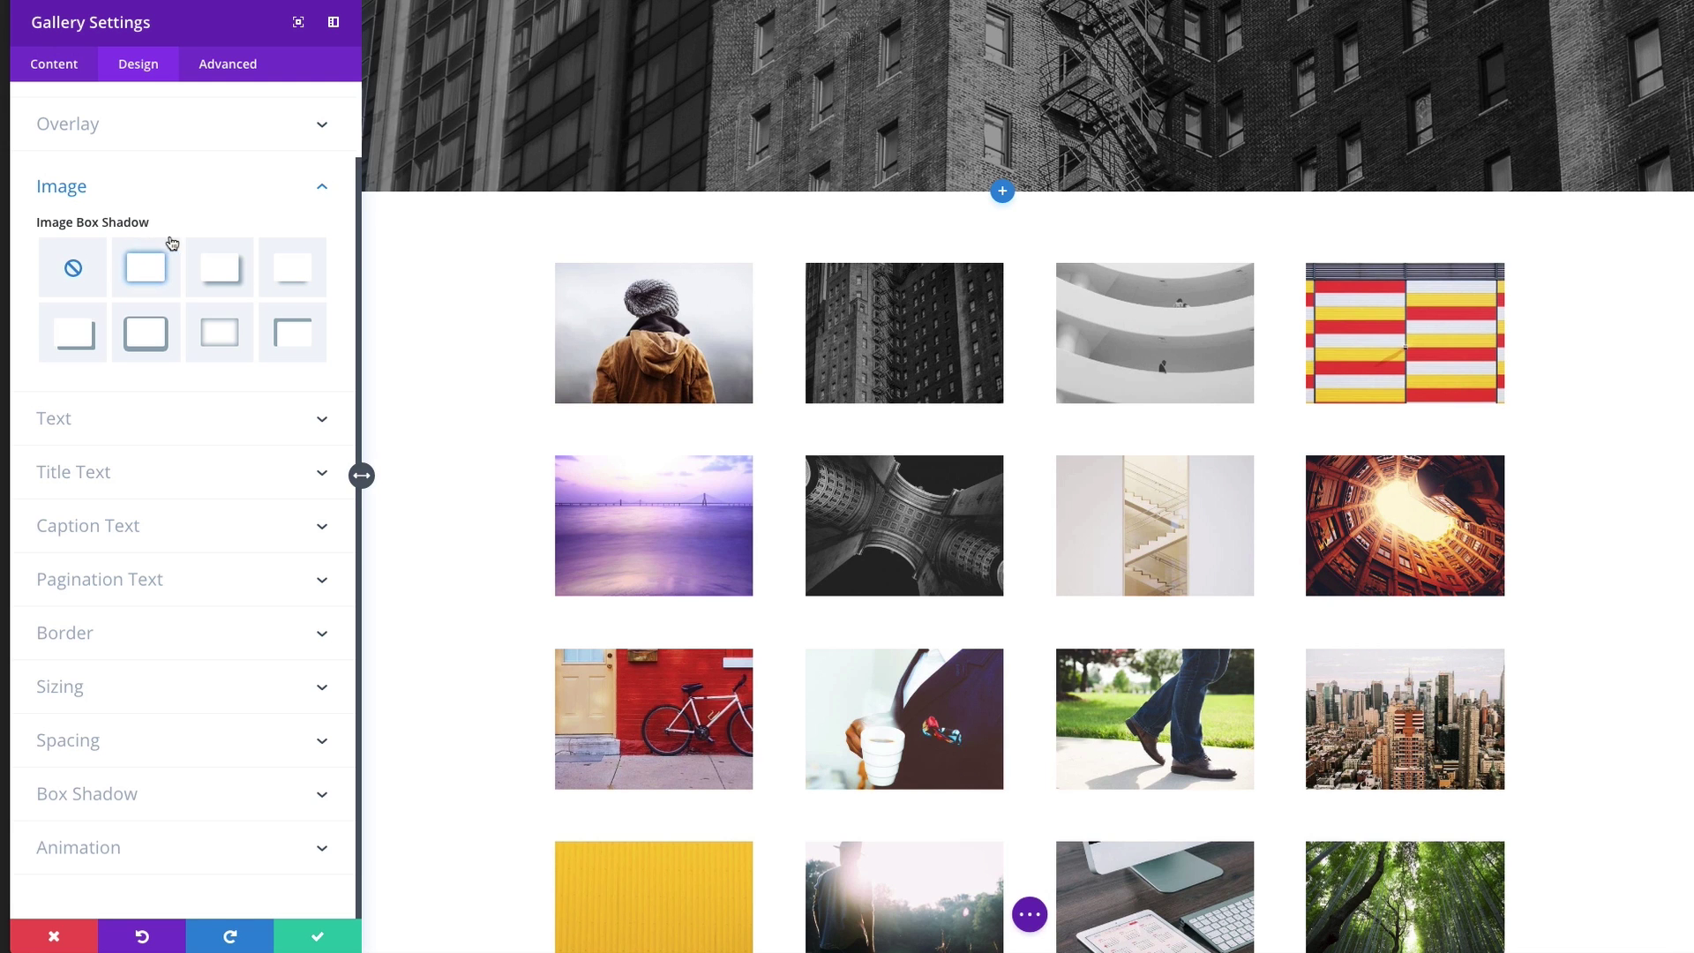
{"action": "left_click", "coordinate": [151, 280]}
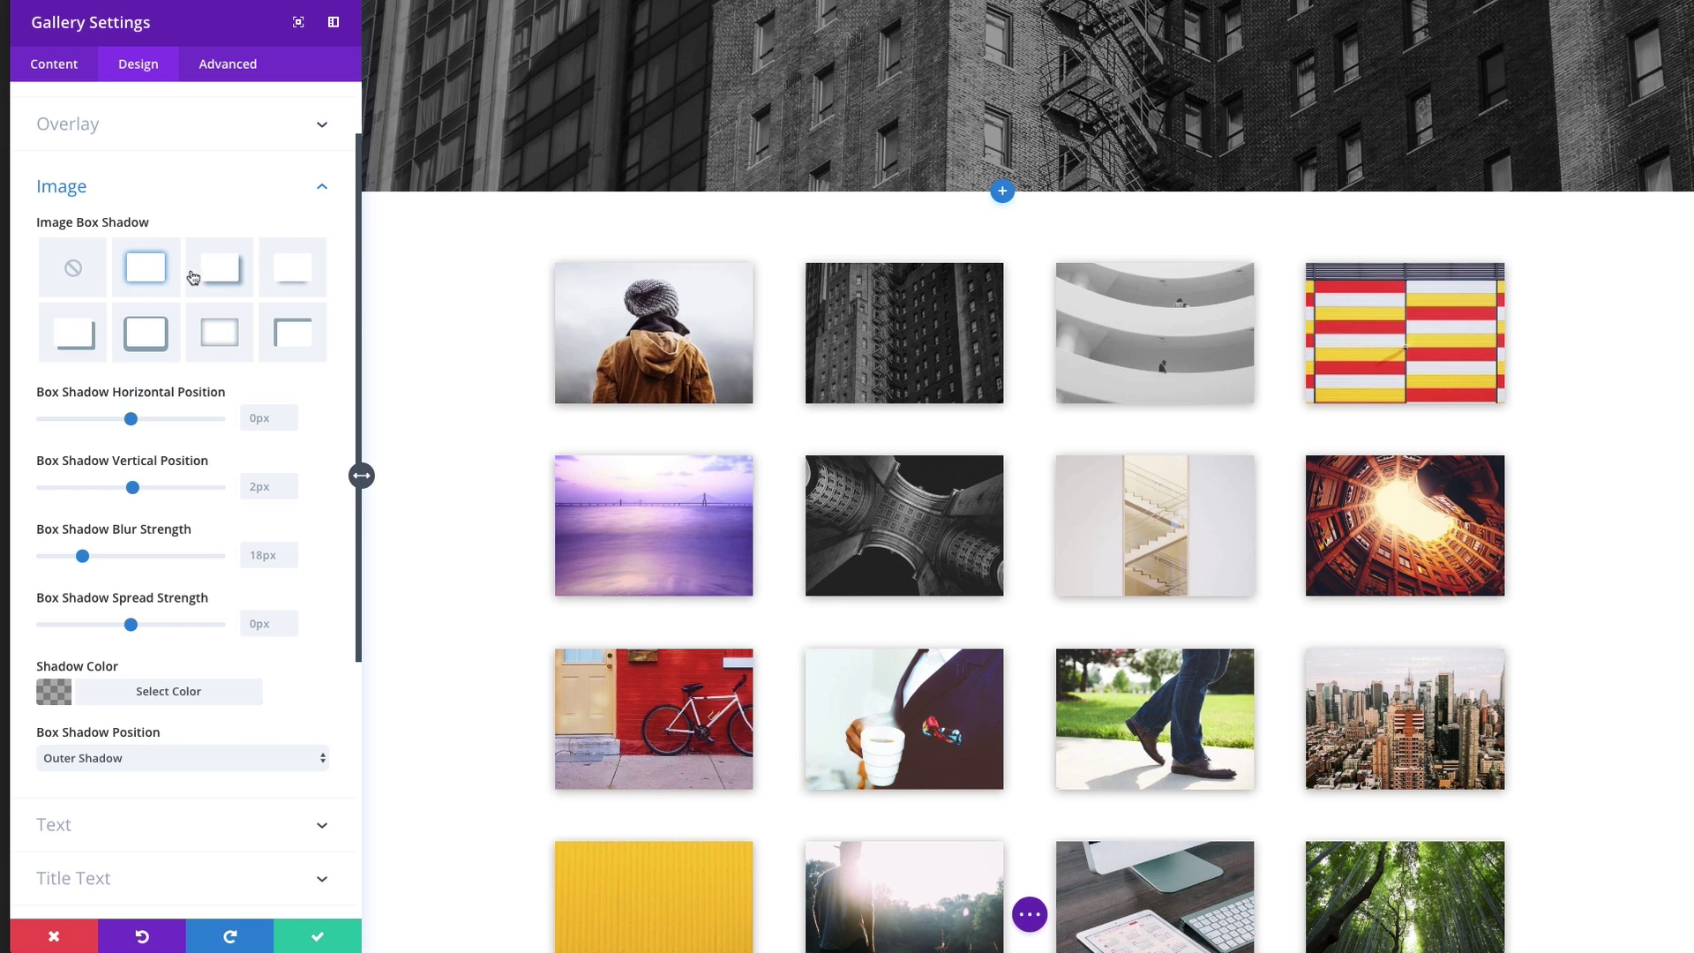
{"action": "left_click", "coordinate": [196, 278]}
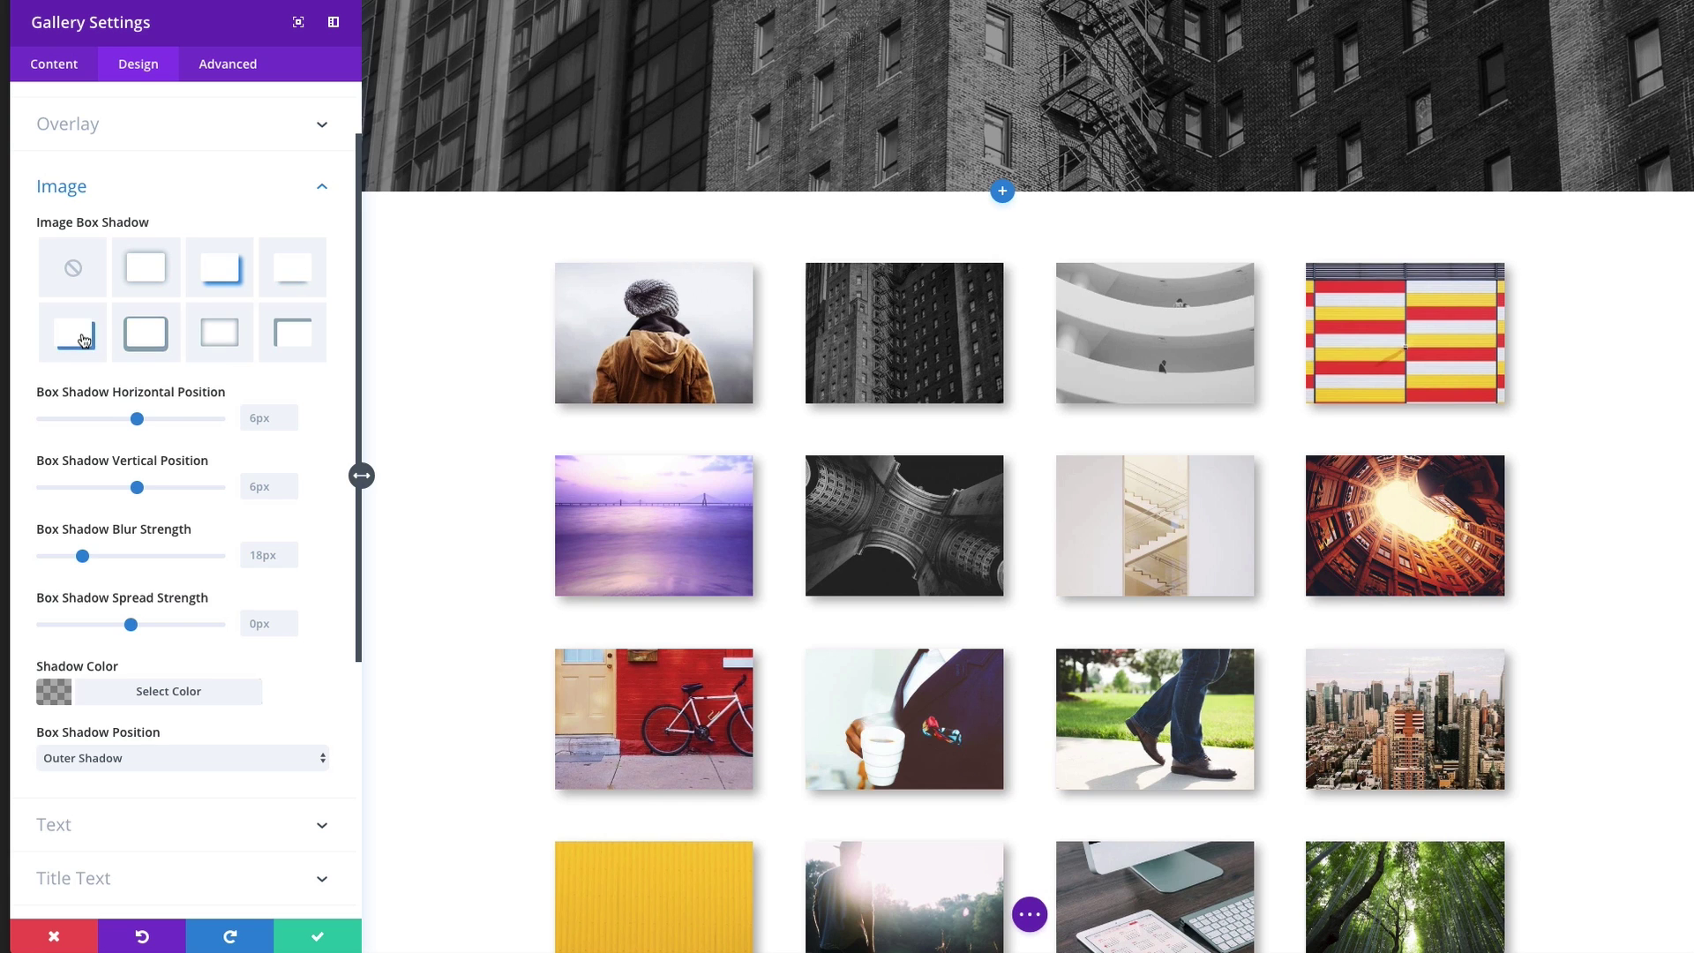
{"action": "left_click", "coordinate": [145, 333]}
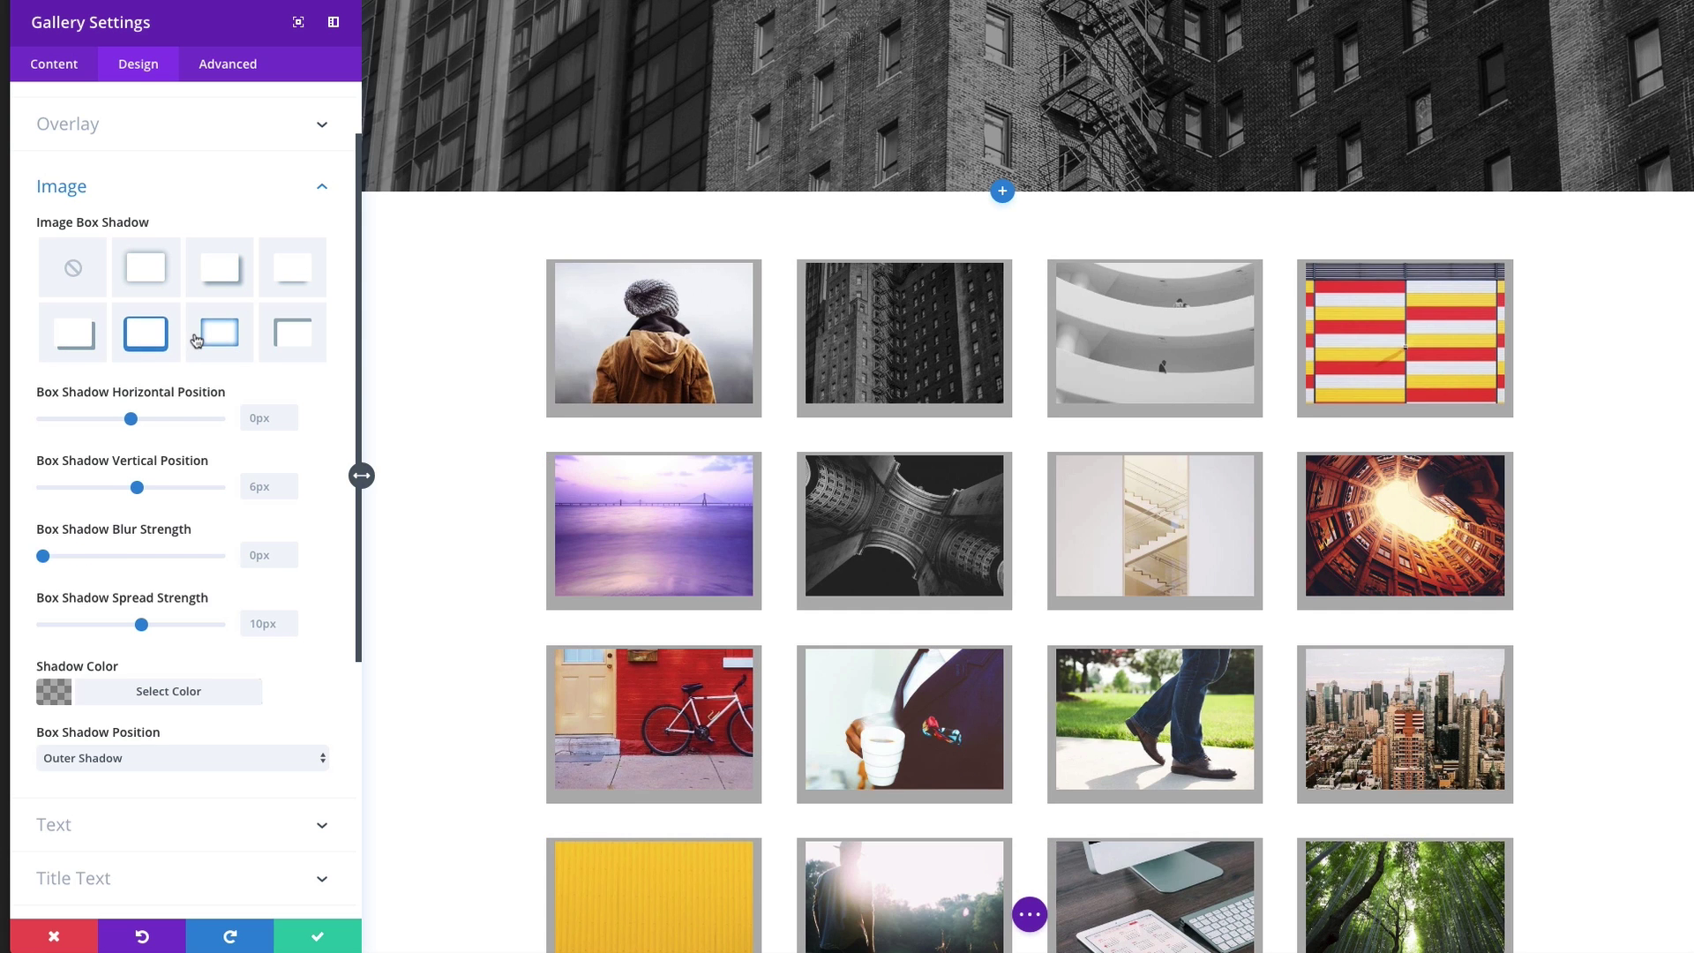
{"action": "left_click", "coordinate": [297, 336]}
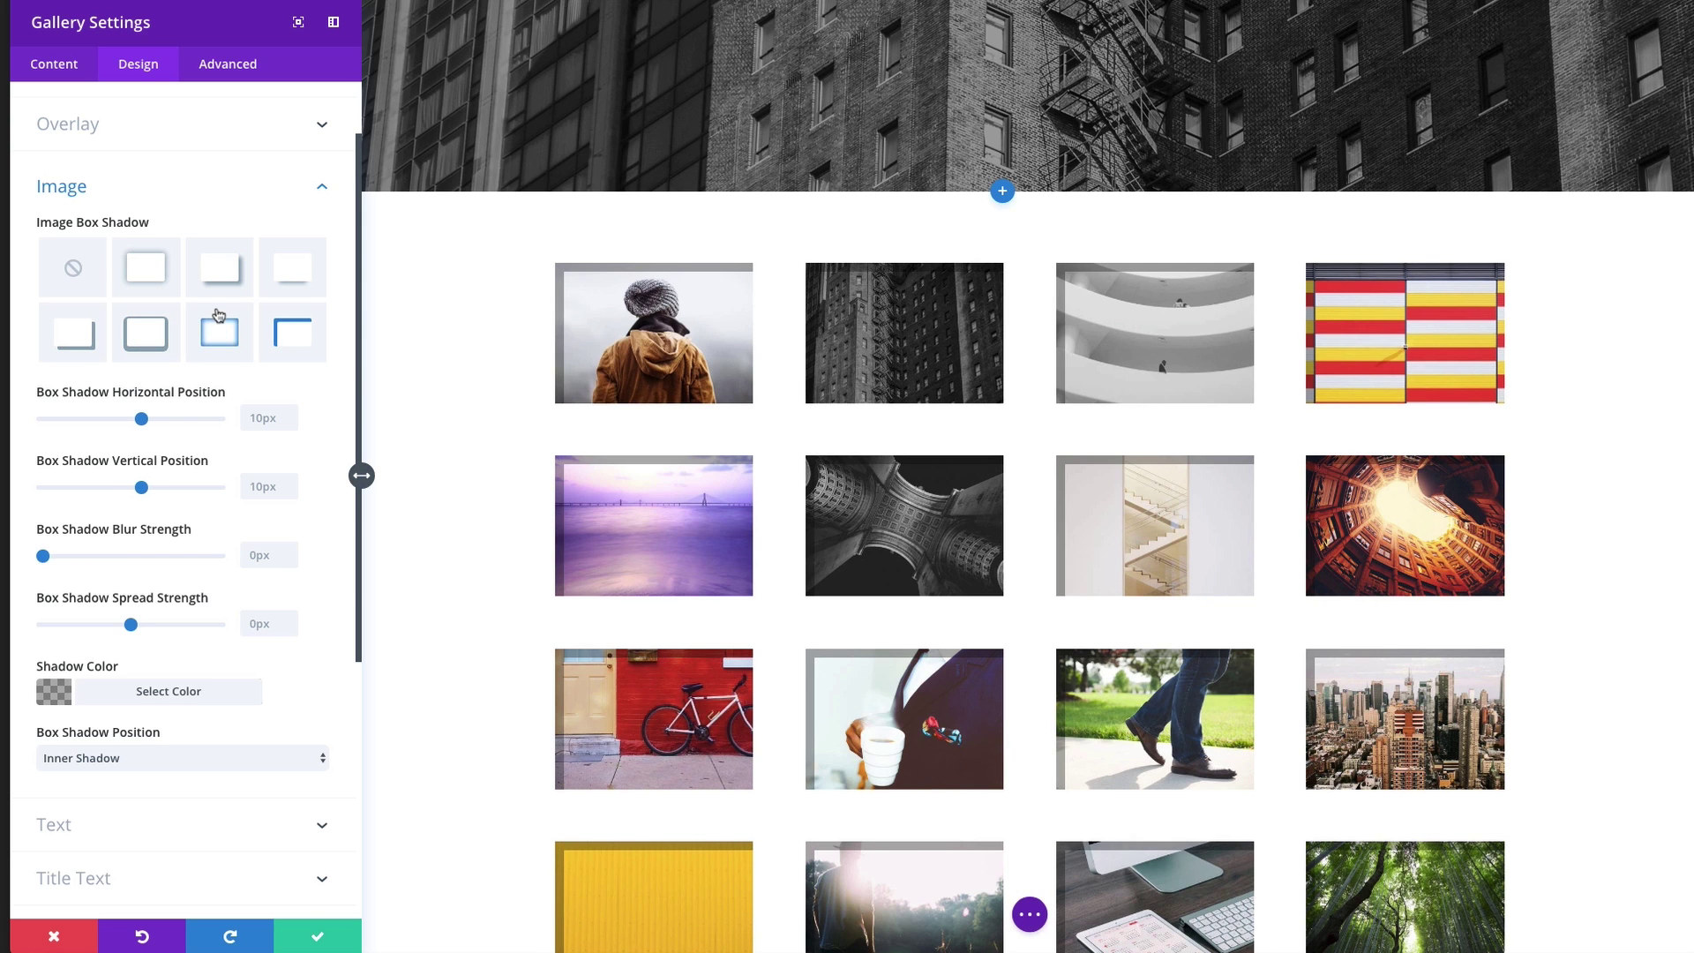
{"action": "left_click", "coordinate": [223, 346]}
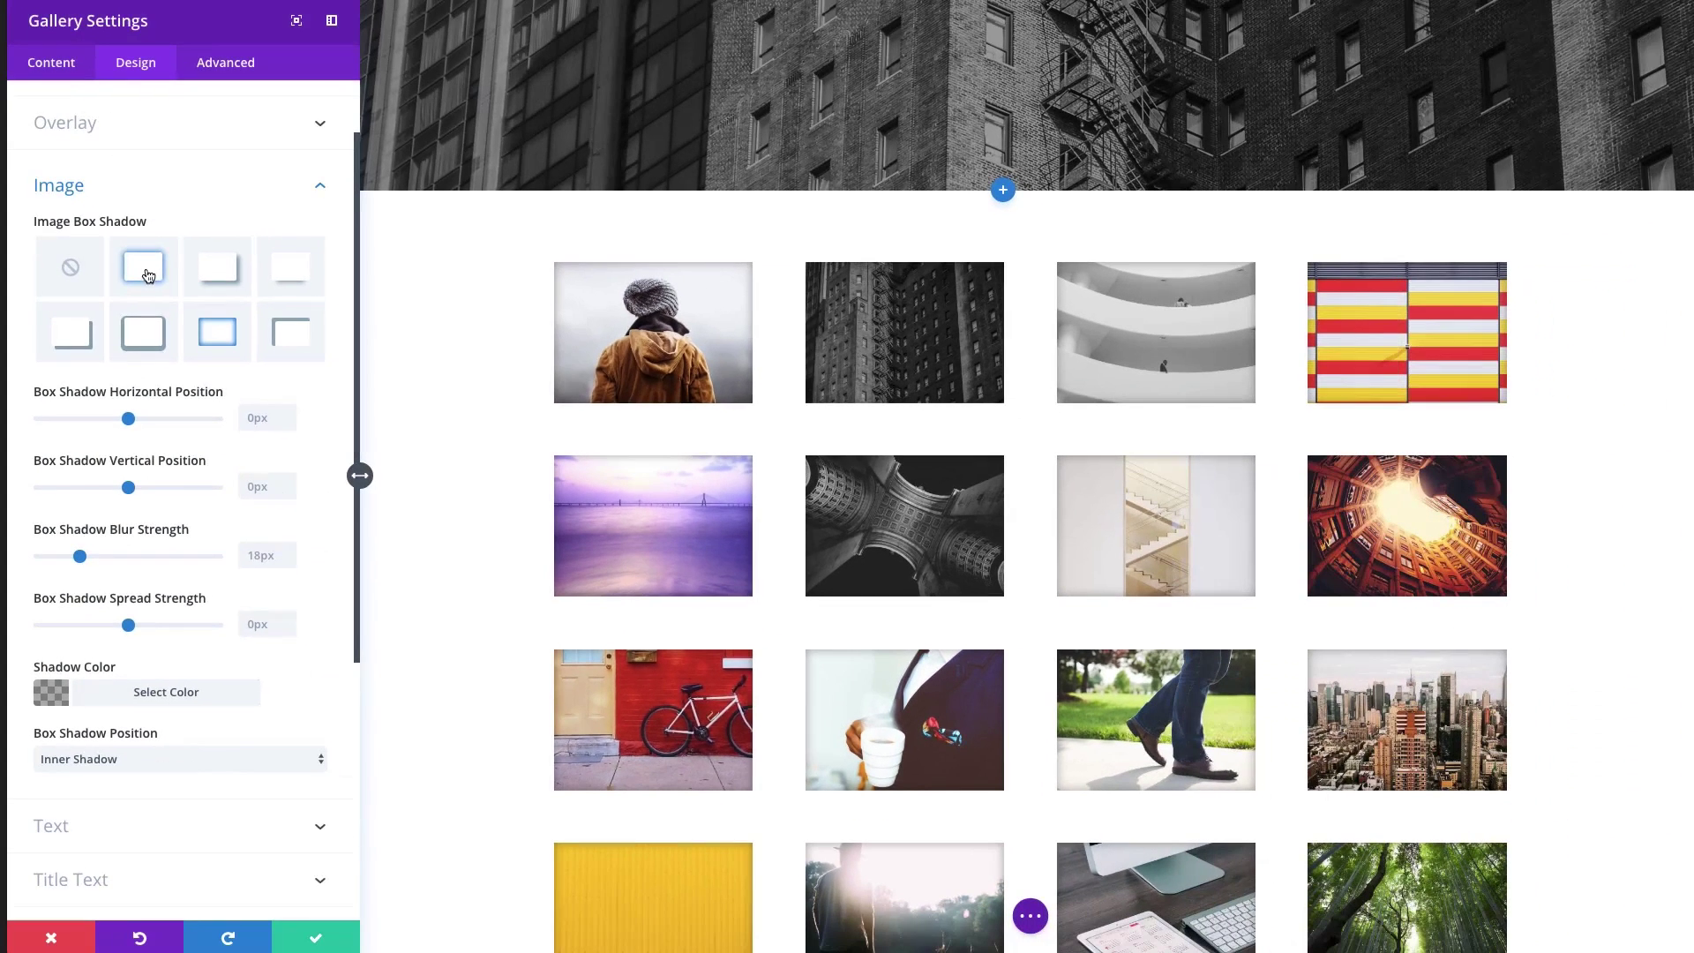
- Reset the gallery's Image Box Shadow to the 'none' preset
{"action": "left_click", "coordinate": [142, 265]}
{"action": "scroll", "coordinate": [137, 603], "scroll_direction": "down", "scroll_amount": 2}
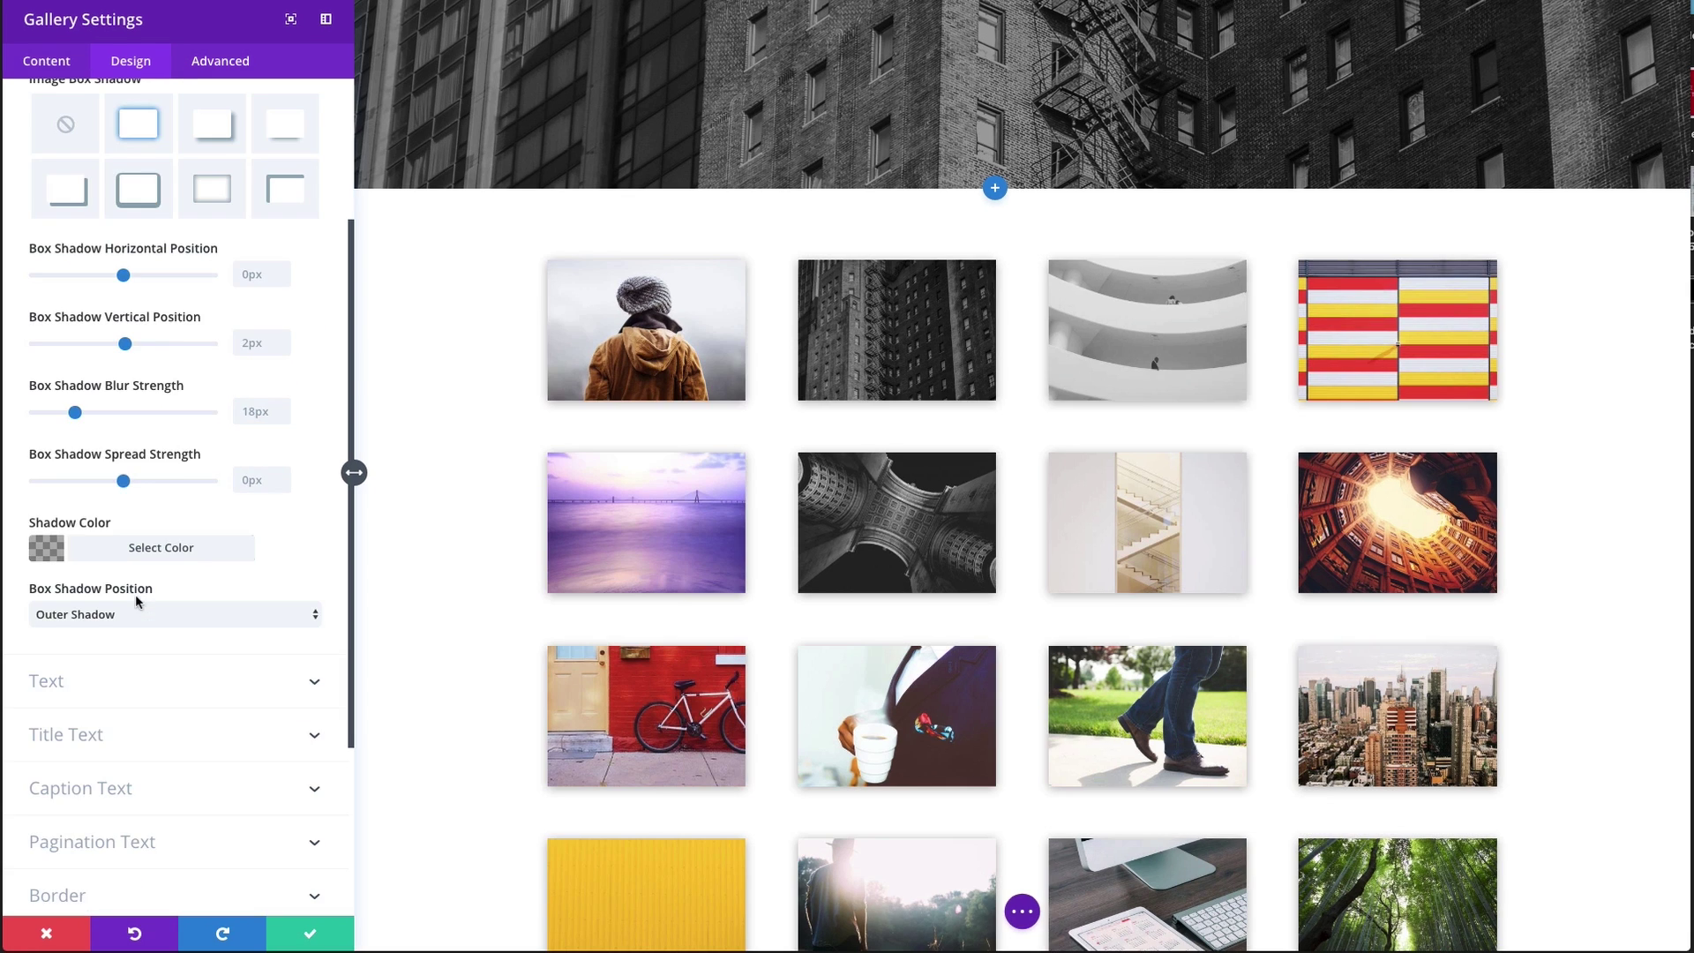
{"action": "scroll", "coordinate": [252, 483], "scroll_direction": "up", "scroll_amount": 3}
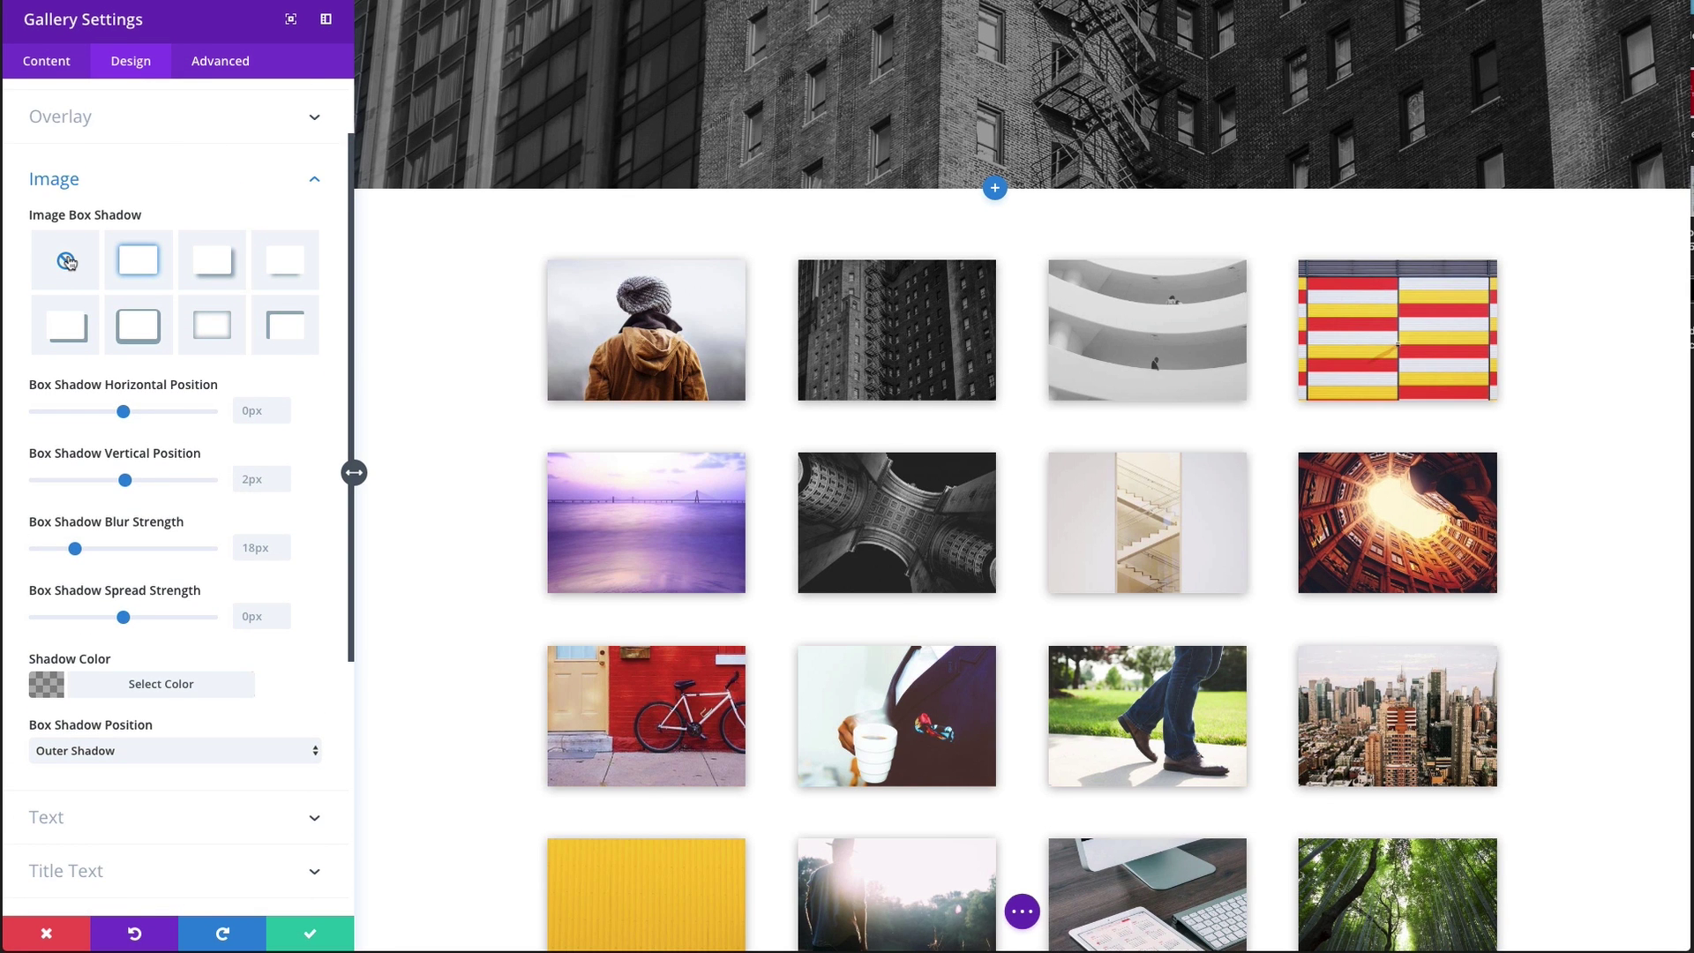
{"action": "left_click", "coordinate": [67, 262]}
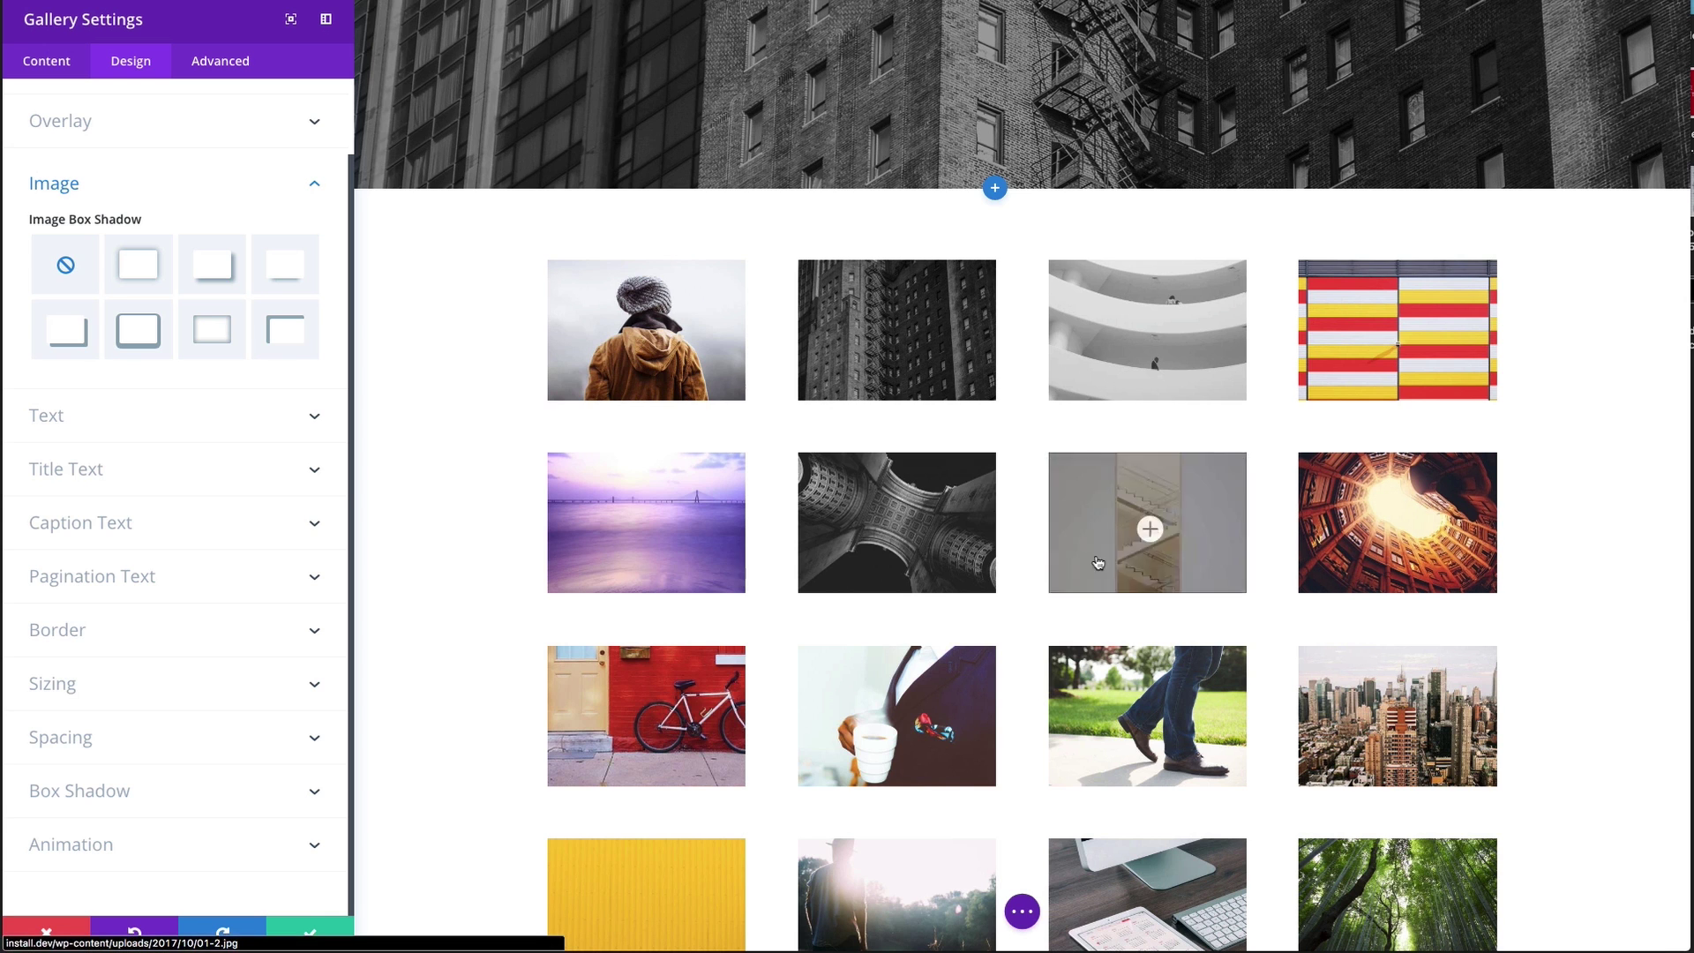
{"action": "left_click", "coordinate": [166, 428]}
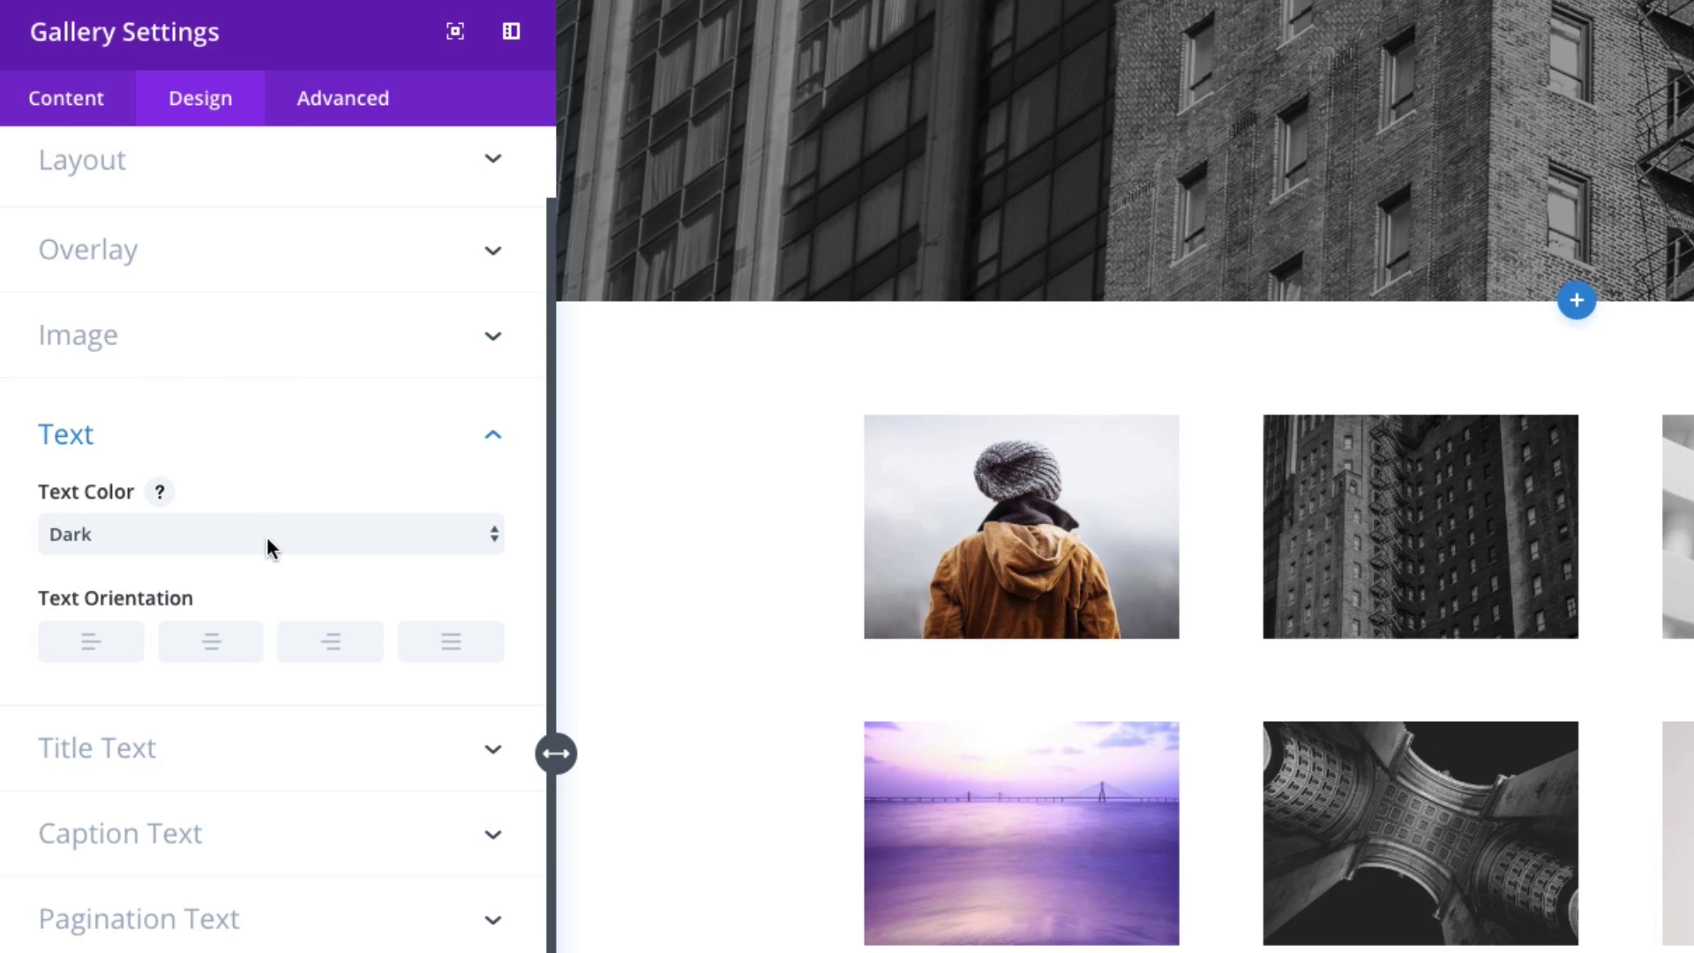
{"action": "left_click", "coordinate": [66, 108]}
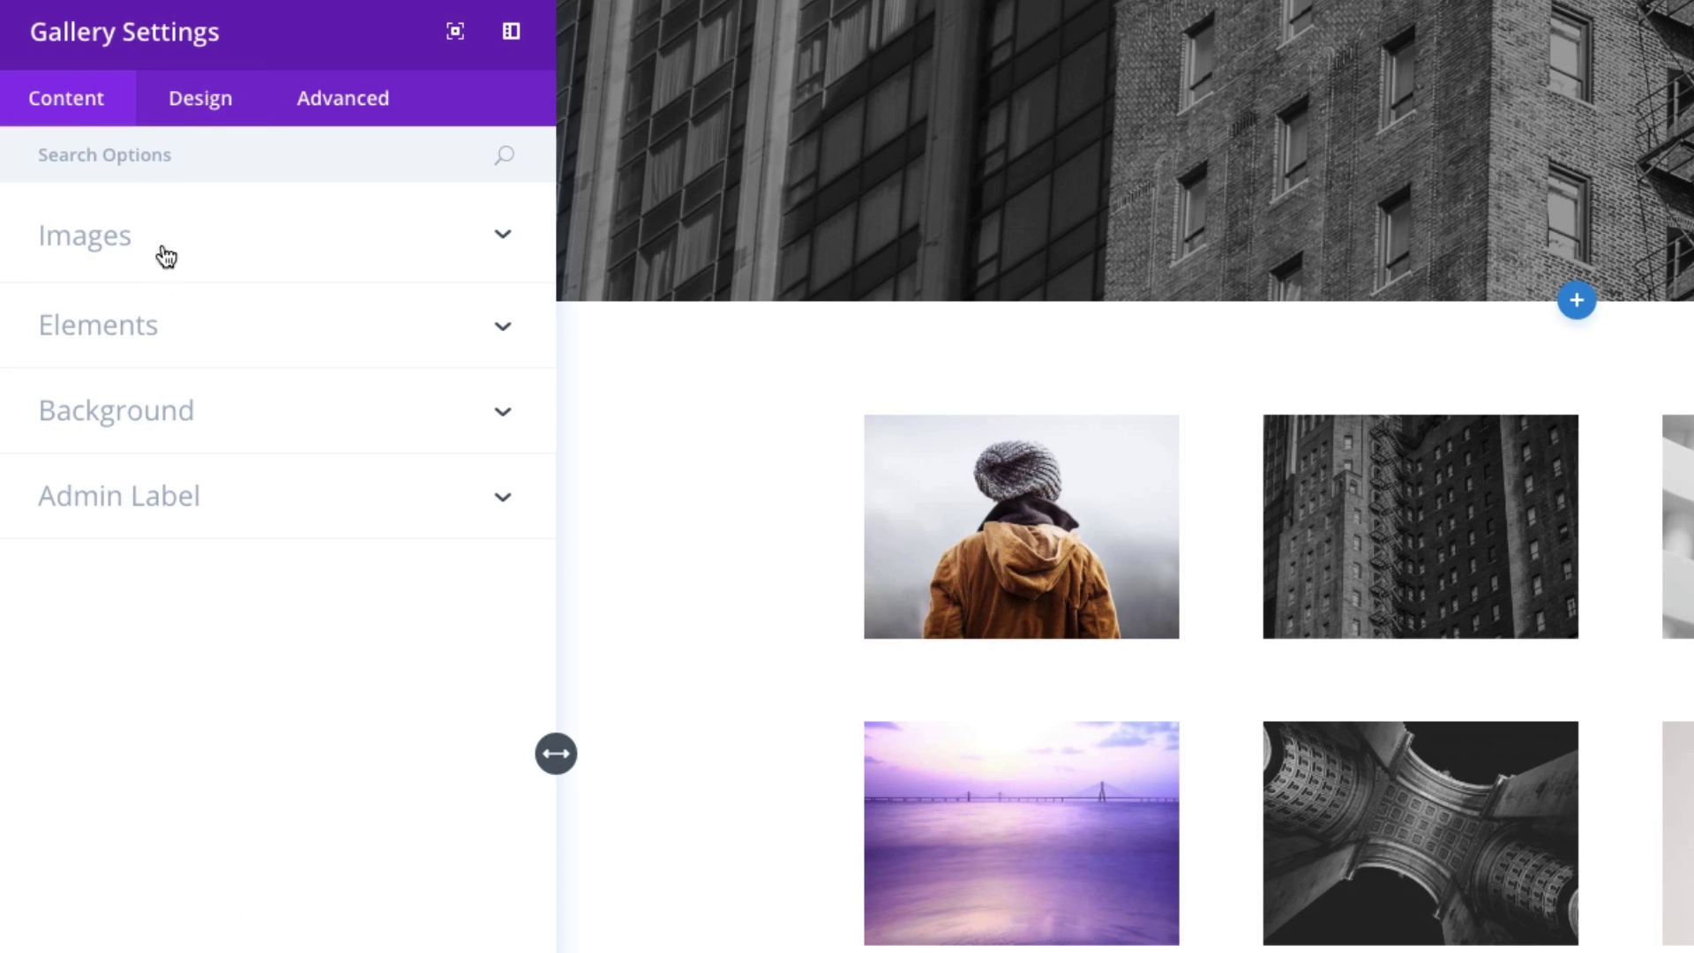
{"action": "left_click", "coordinate": [194, 123]}
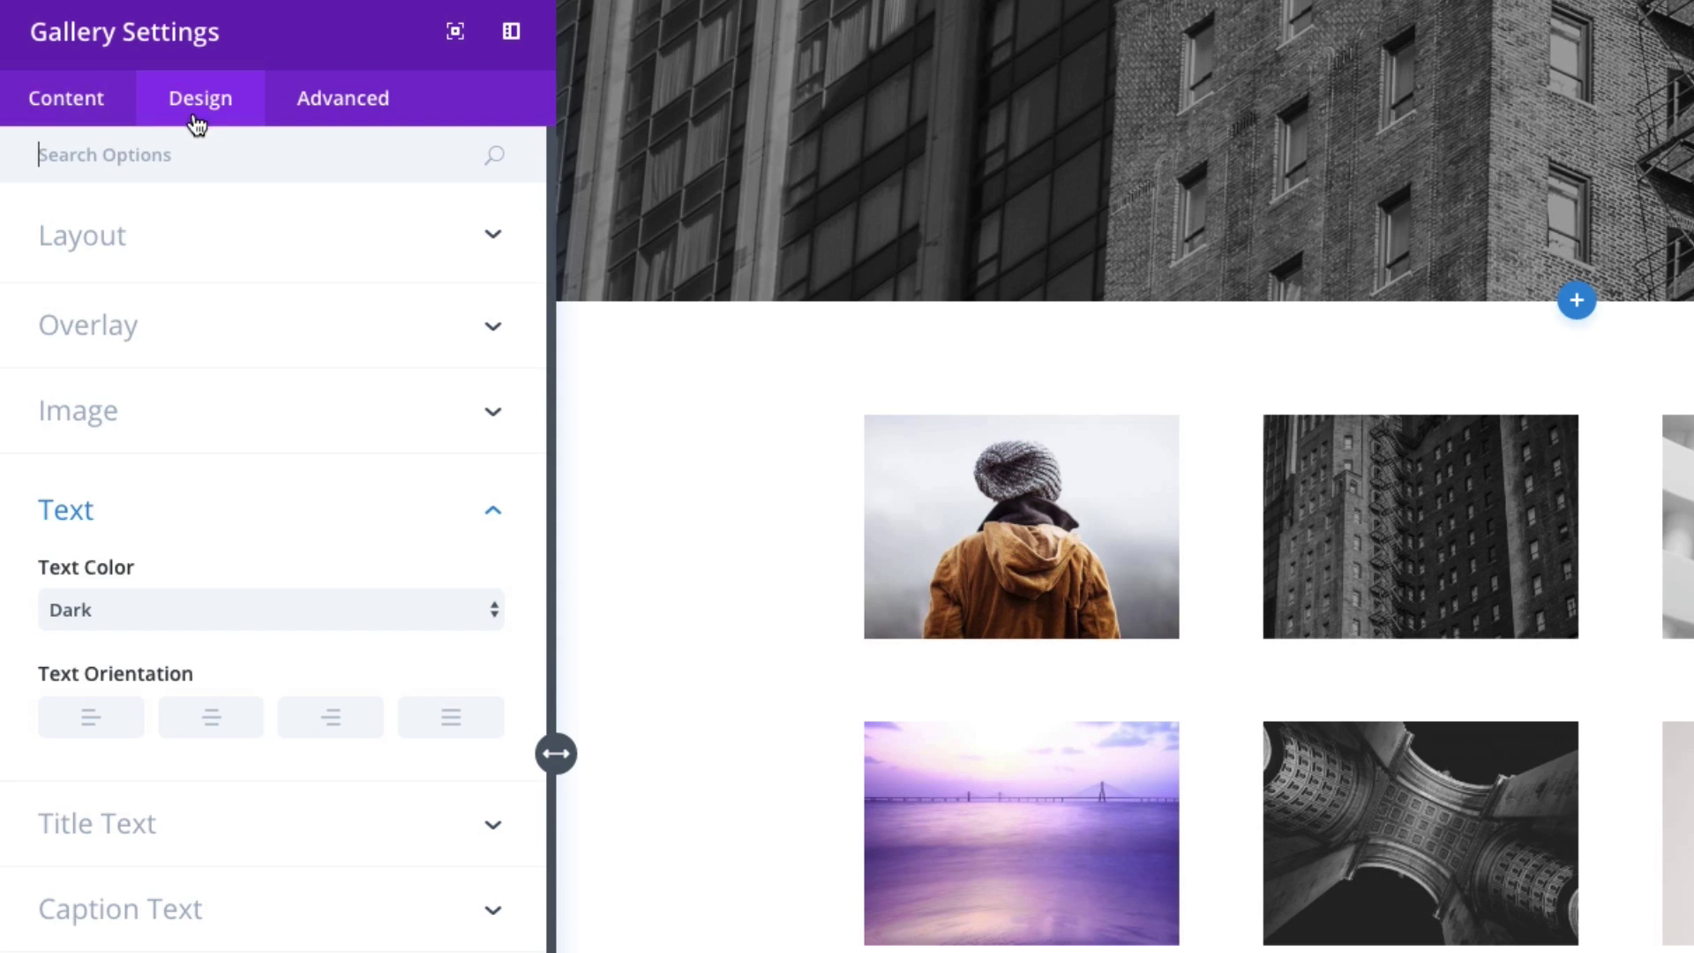
{"action": "left_click", "coordinate": [91, 104]}
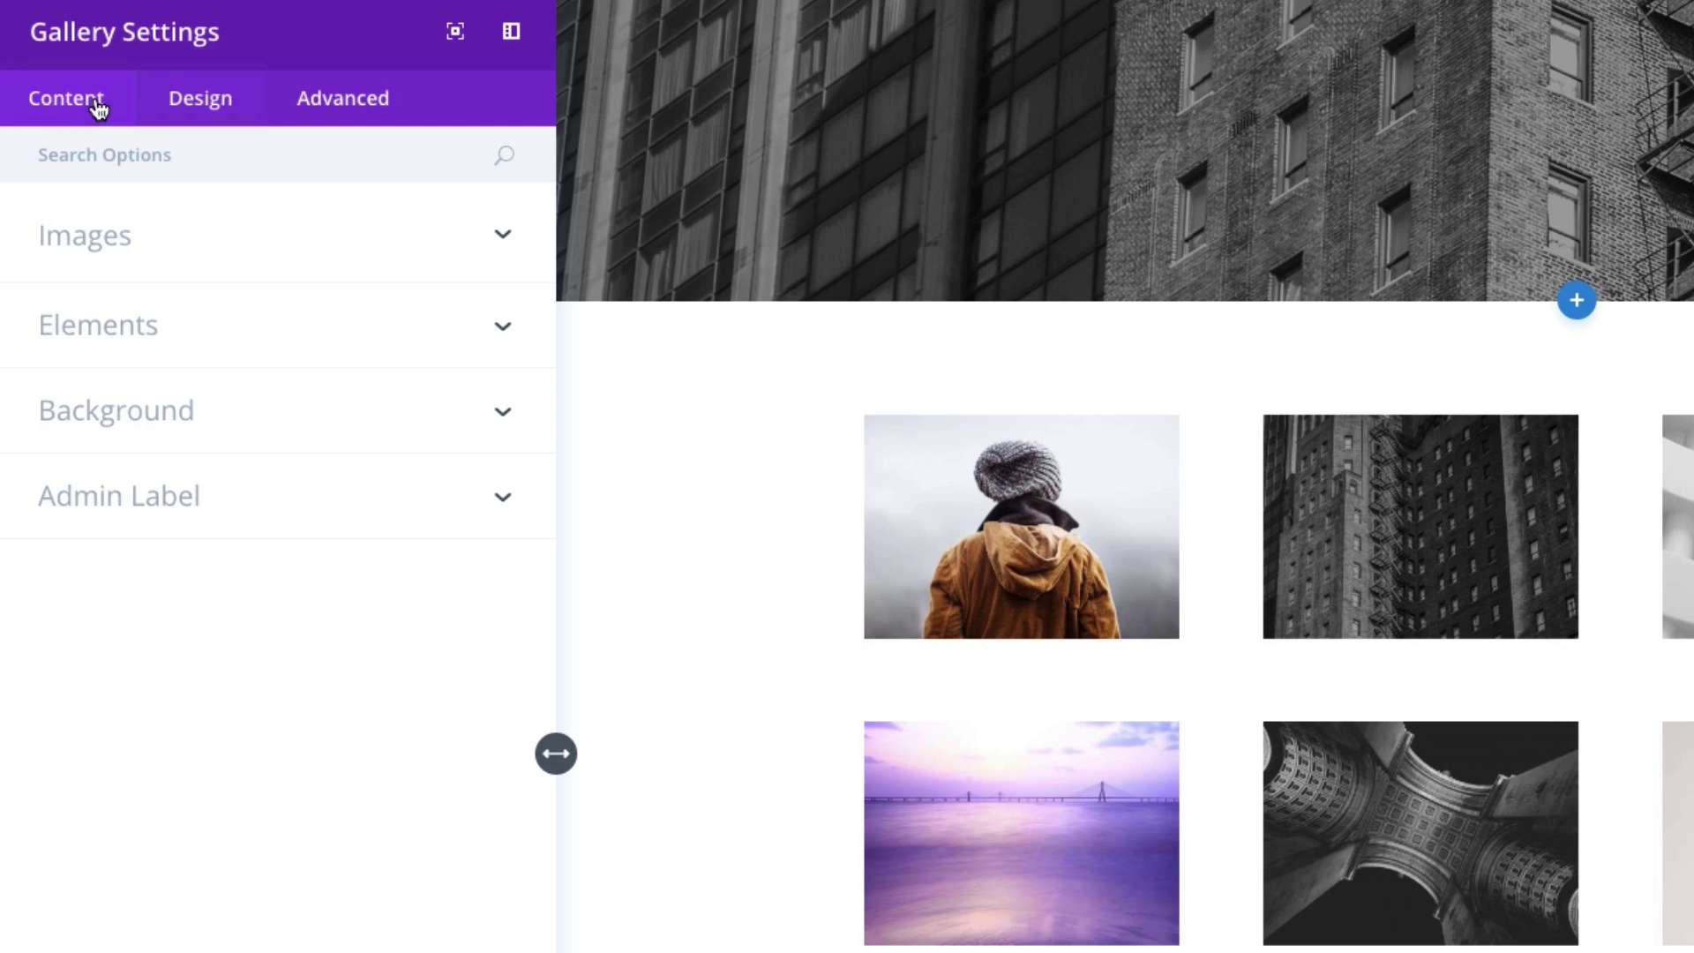
{"action": "left_click", "coordinate": [171, 331]}
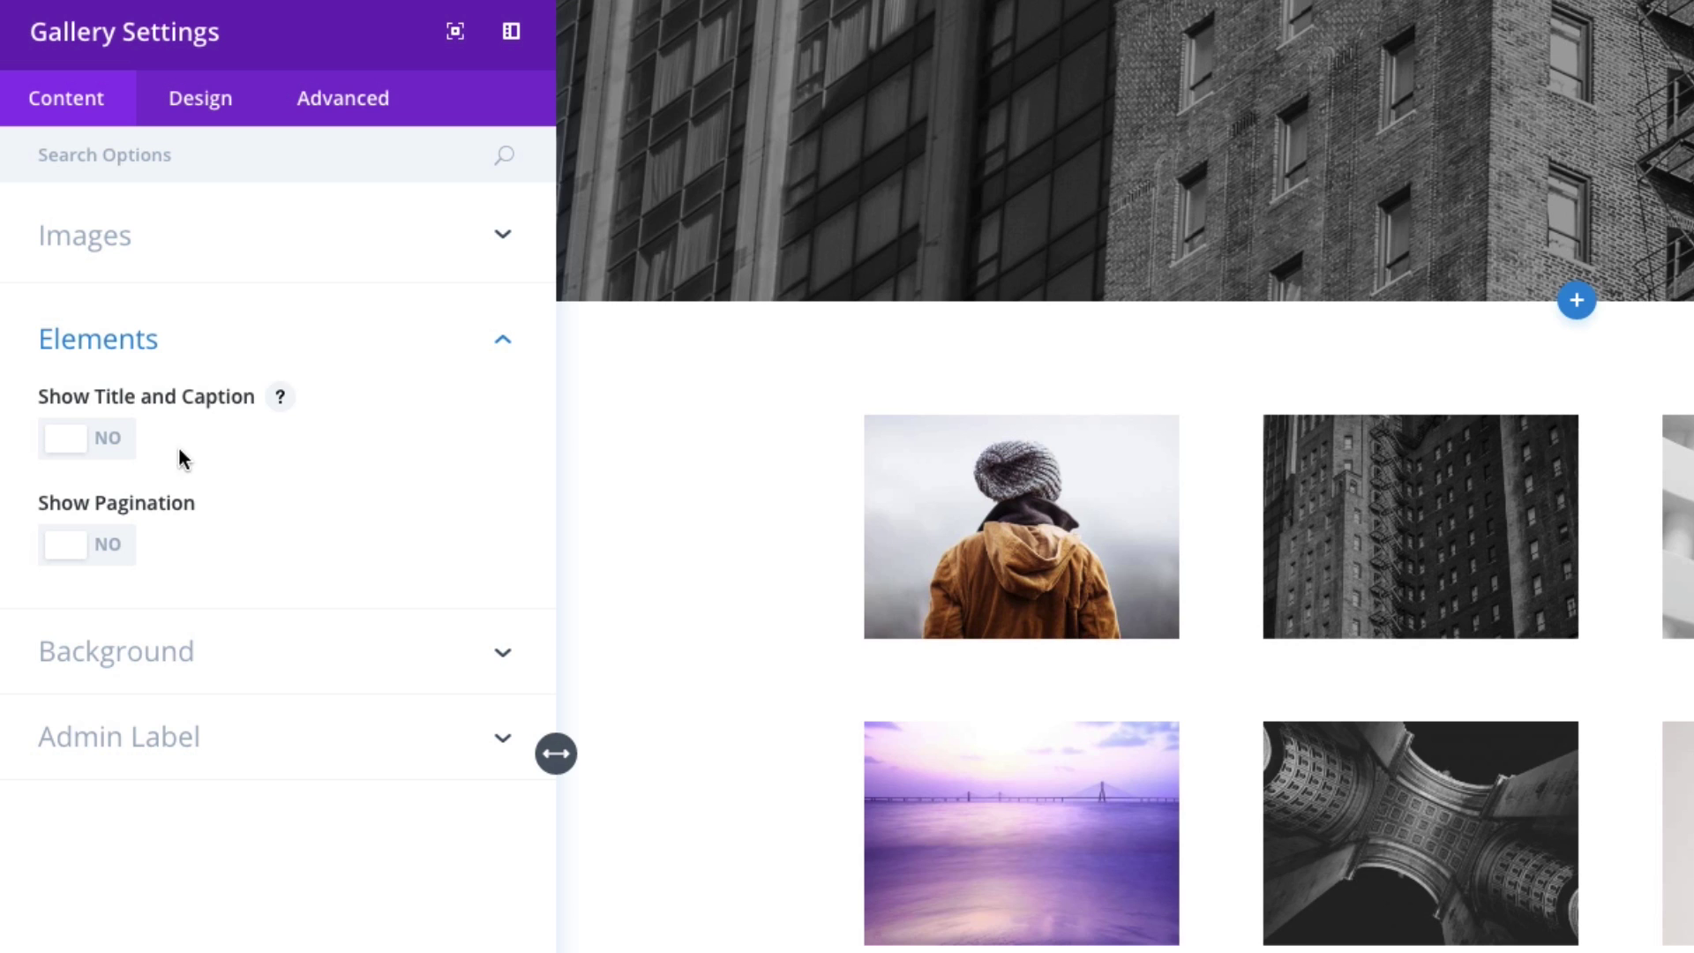
{"action": "left_click", "coordinate": [212, 121]}
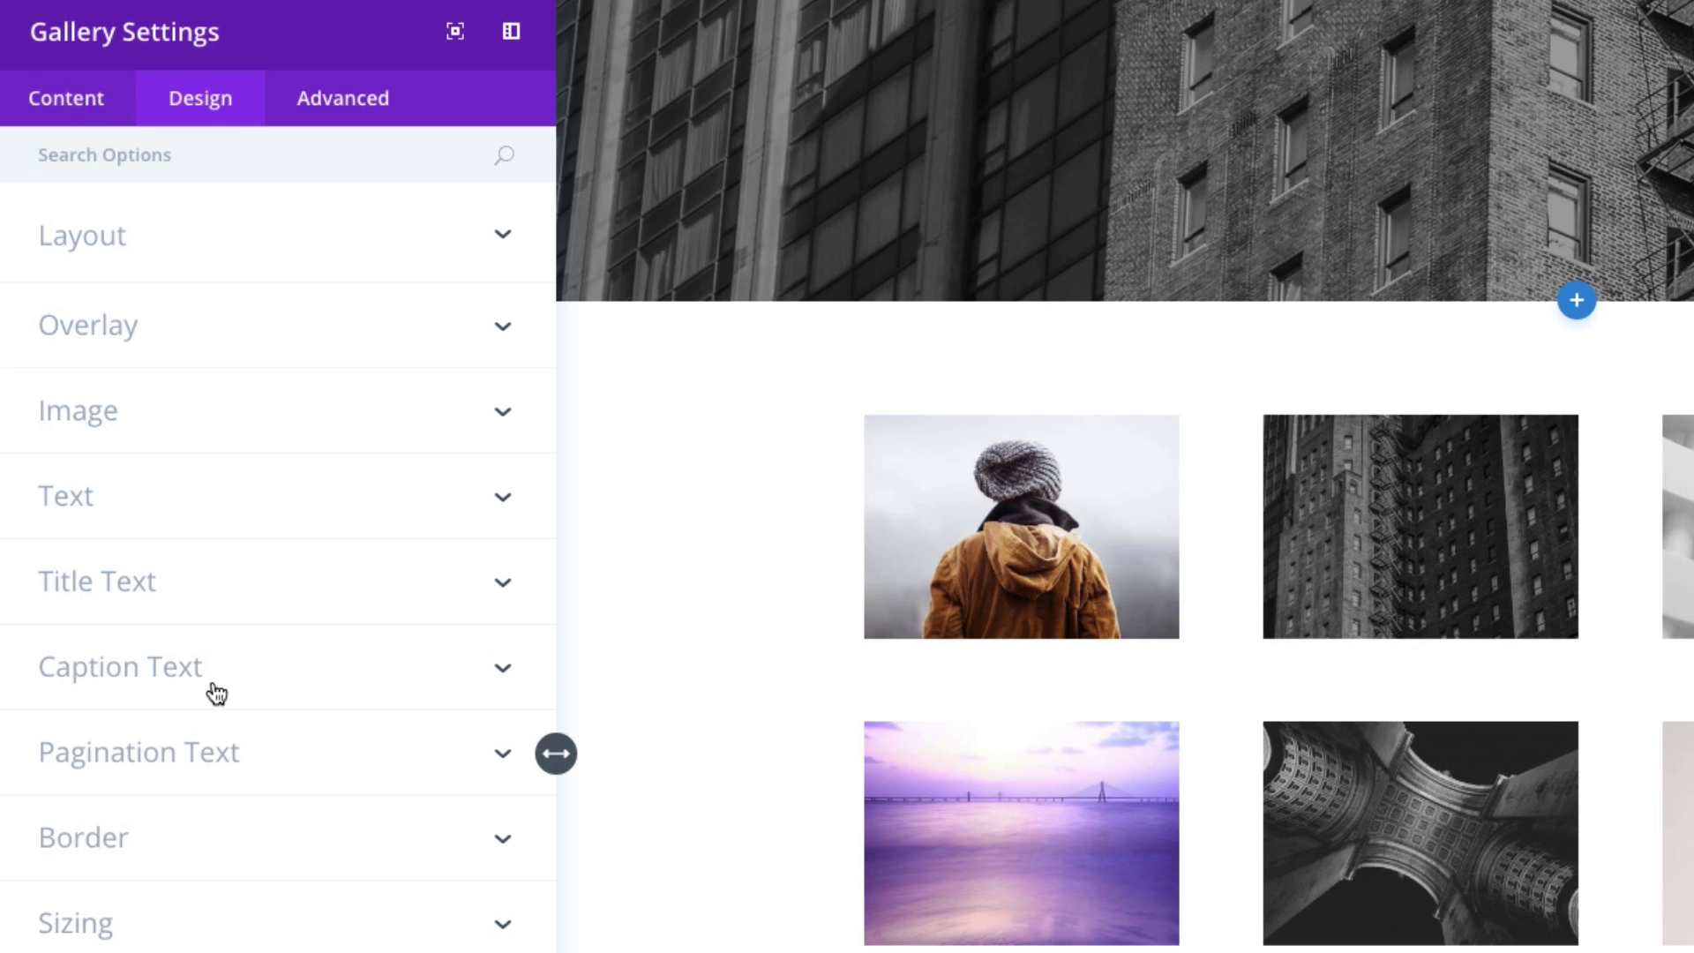
{"action": "left_click", "coordinate": [171, 603]}
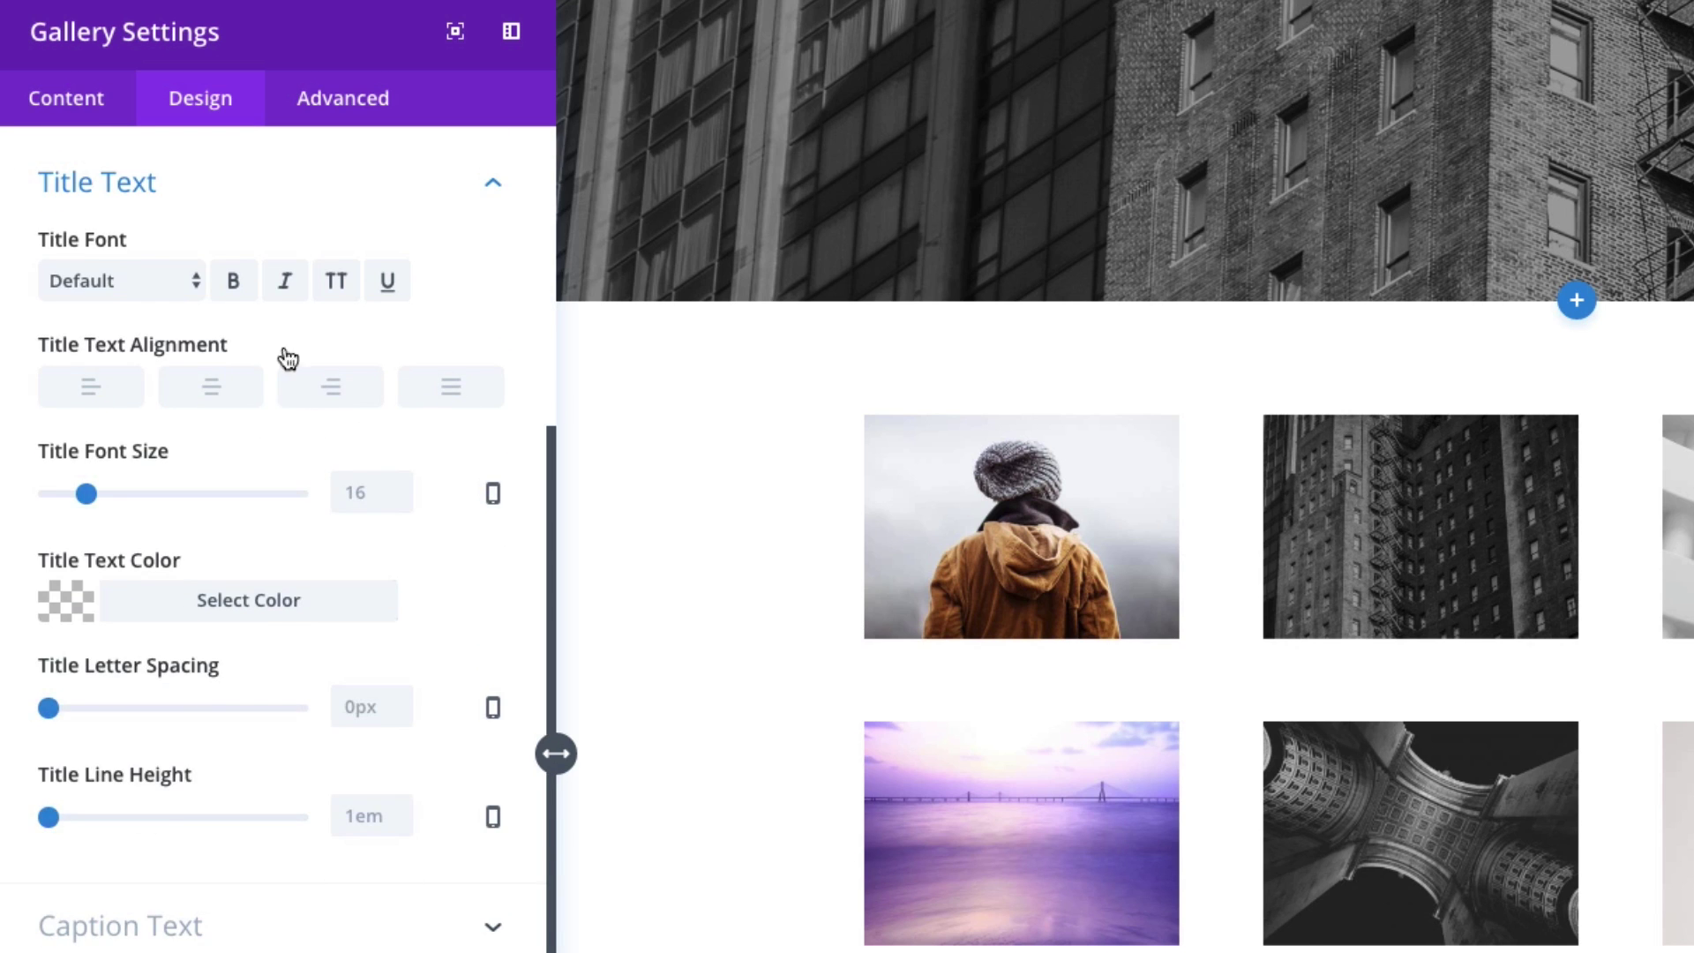
{"action": "left_click", "coordinate": [227, 182]}
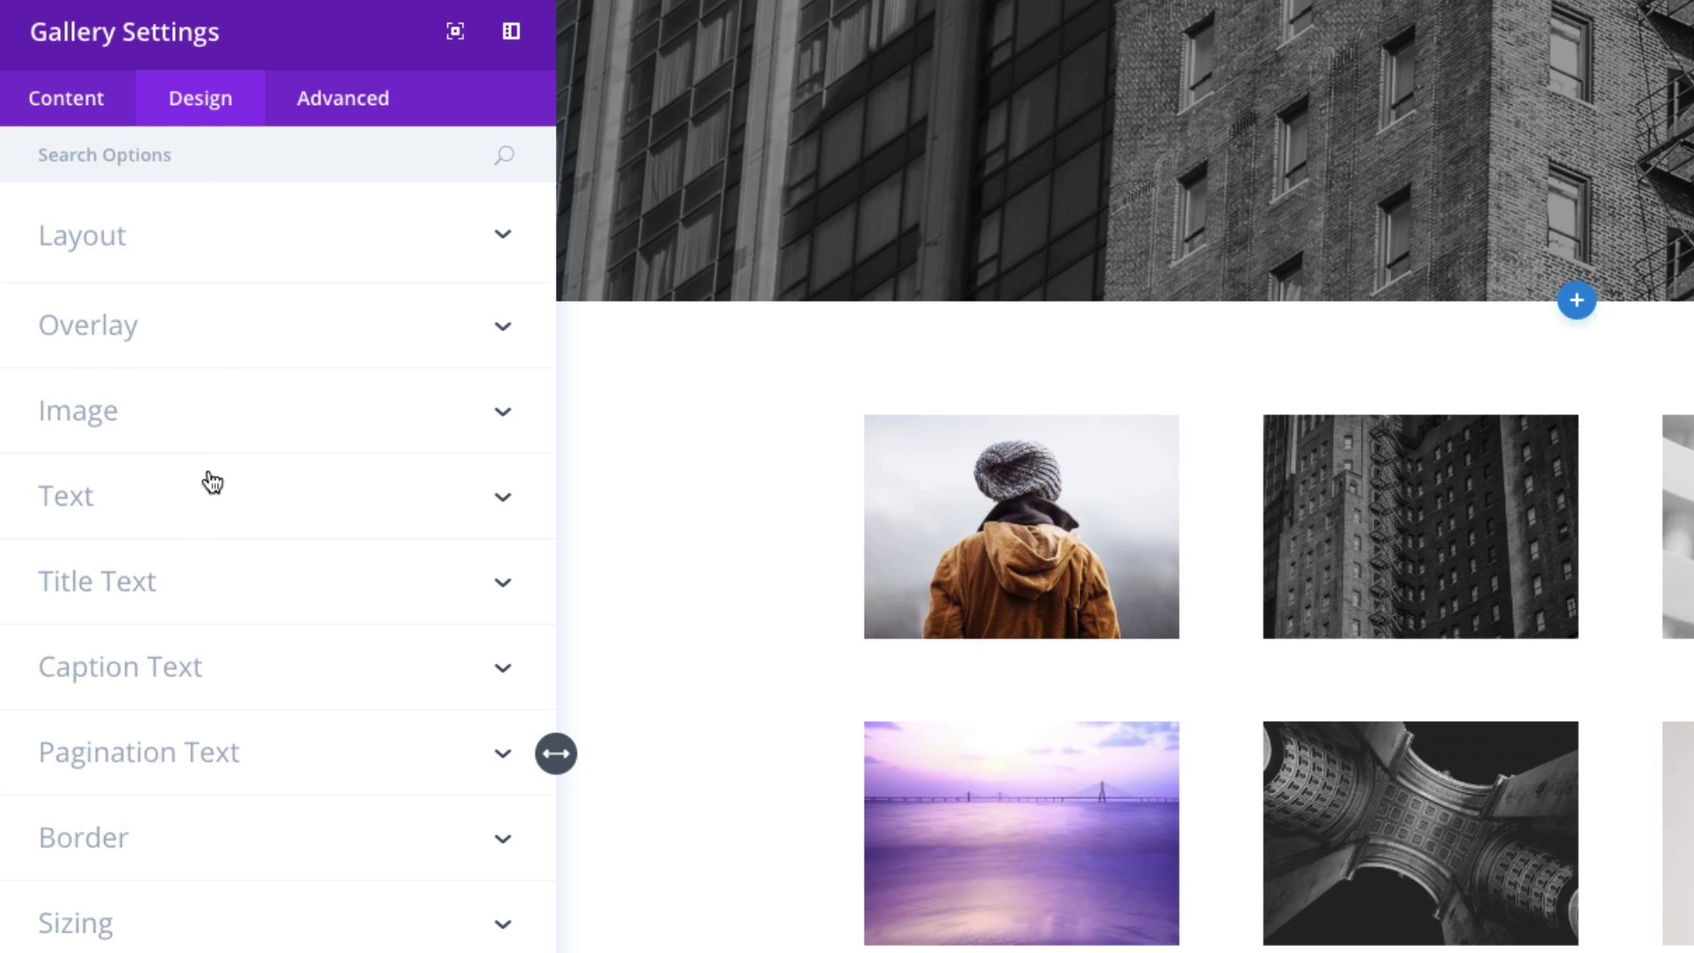
{"action": "left_click", "coordinate": [171, 672]}
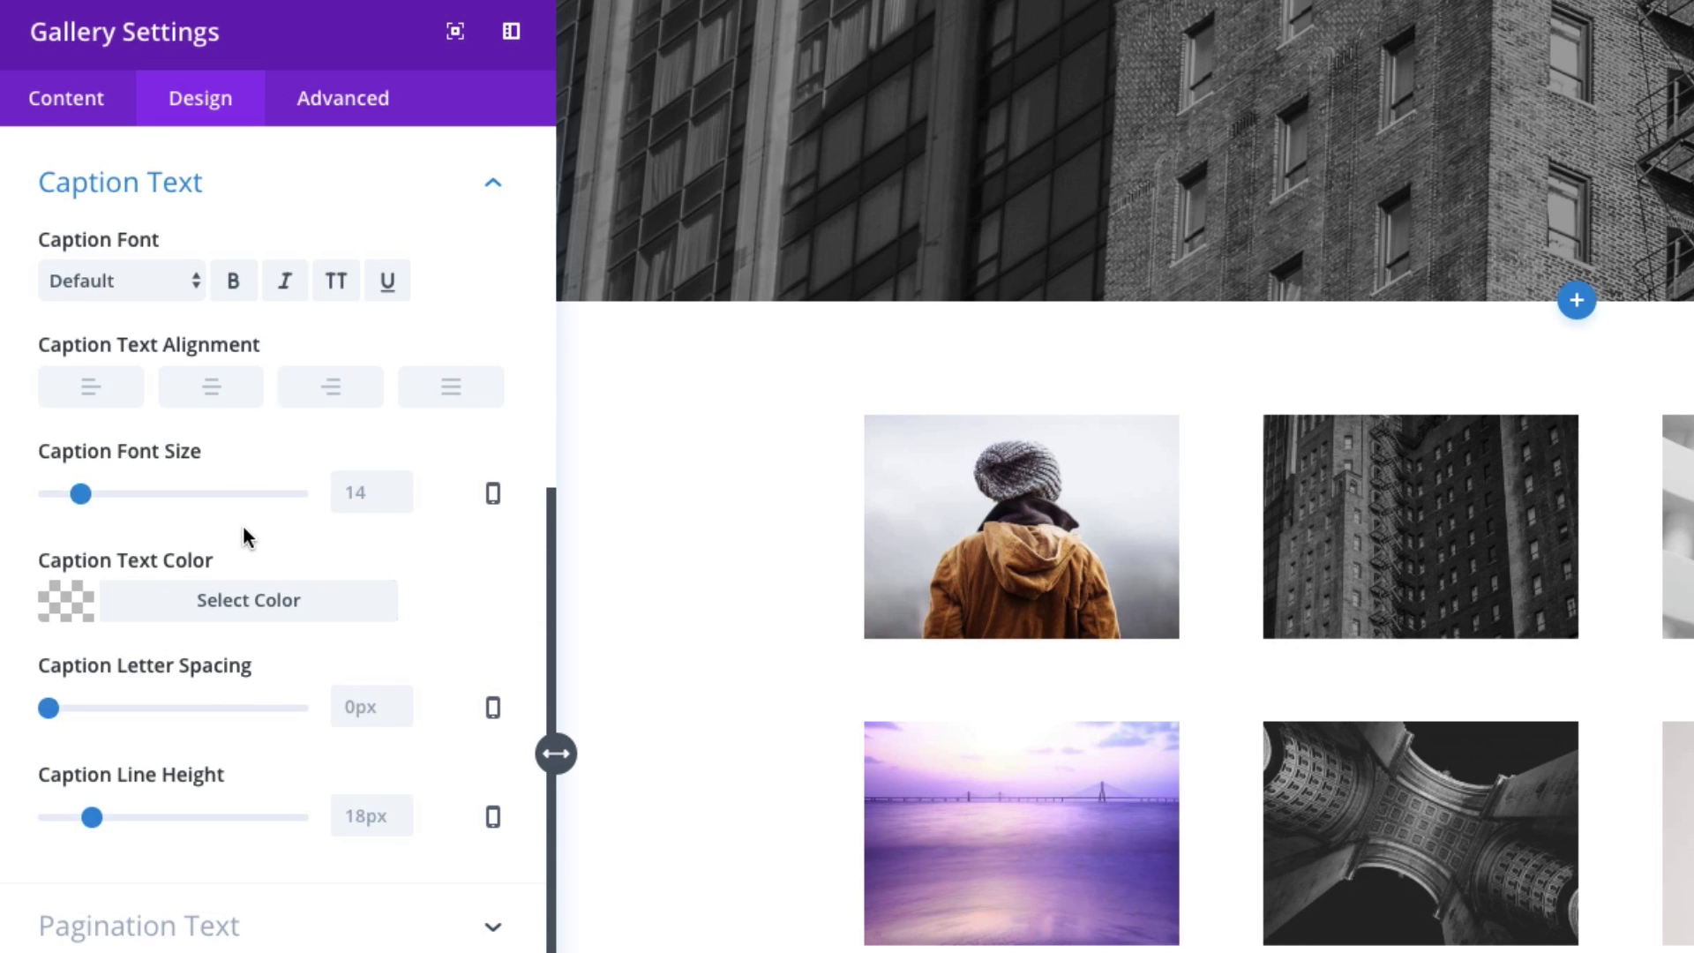
{"action": "scroll", "coordinate": [246, 536], "scroll_direction": "up", "scroll_amount": 3}
{"action": "scroll", "coordinate": [245, 536], "scroll_direction": "down", "scroll_amount": 3}
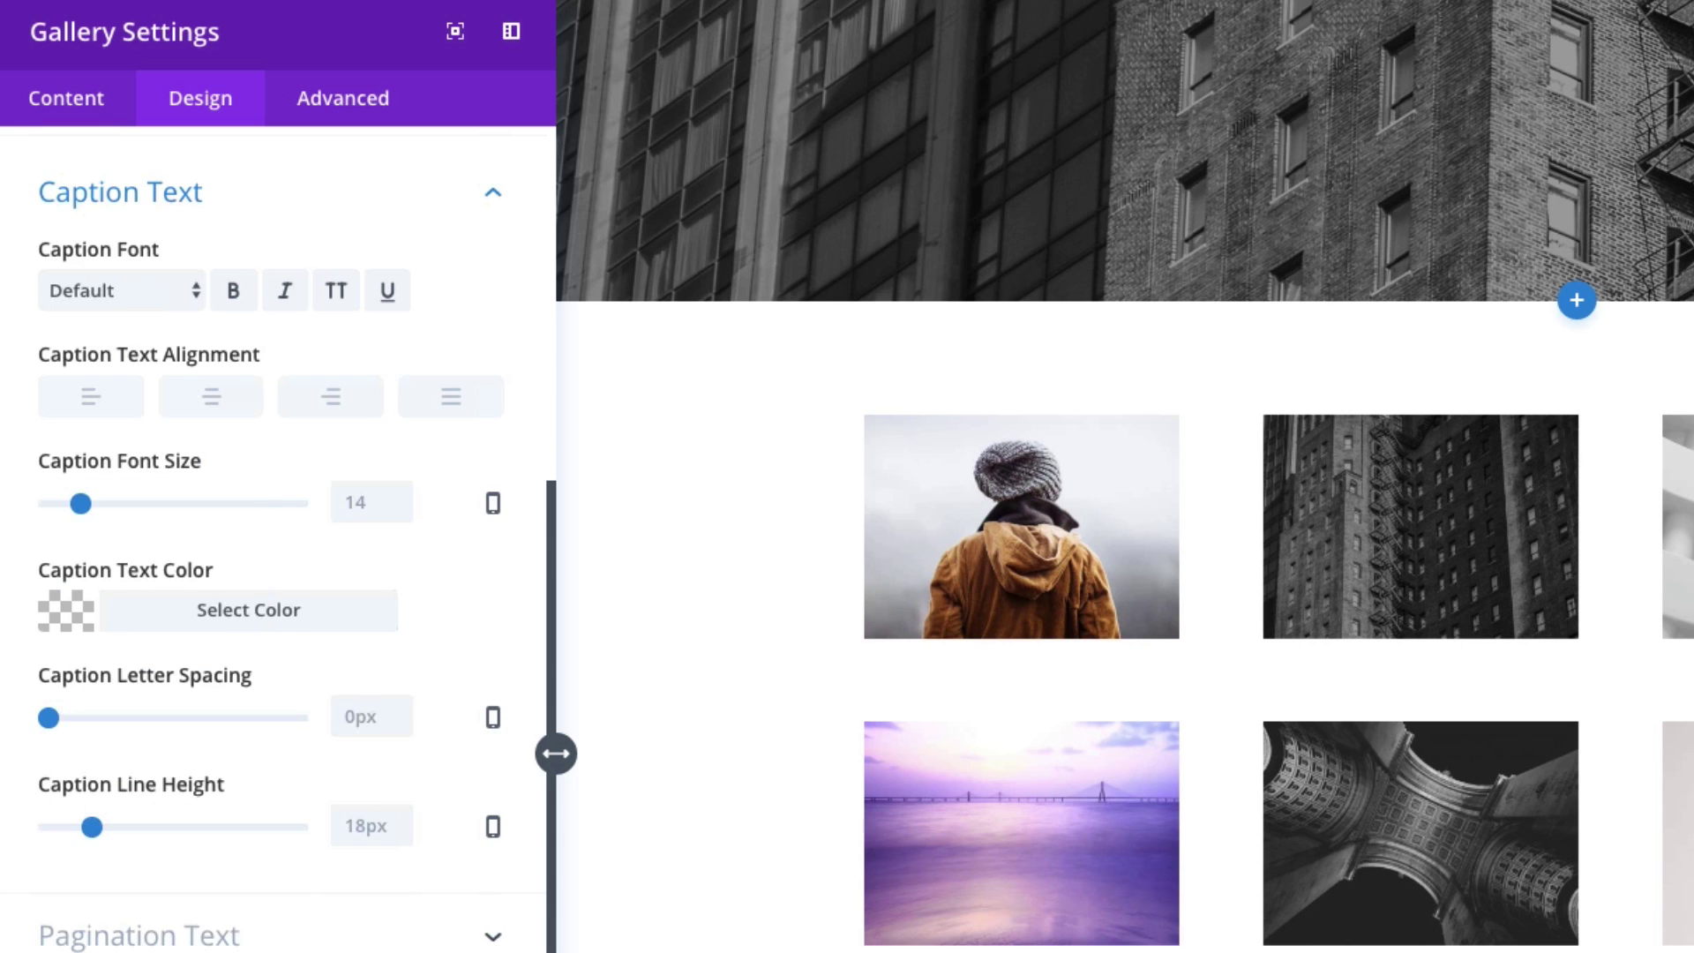
{"action": "left_click", "coordinate": [215, 942]}
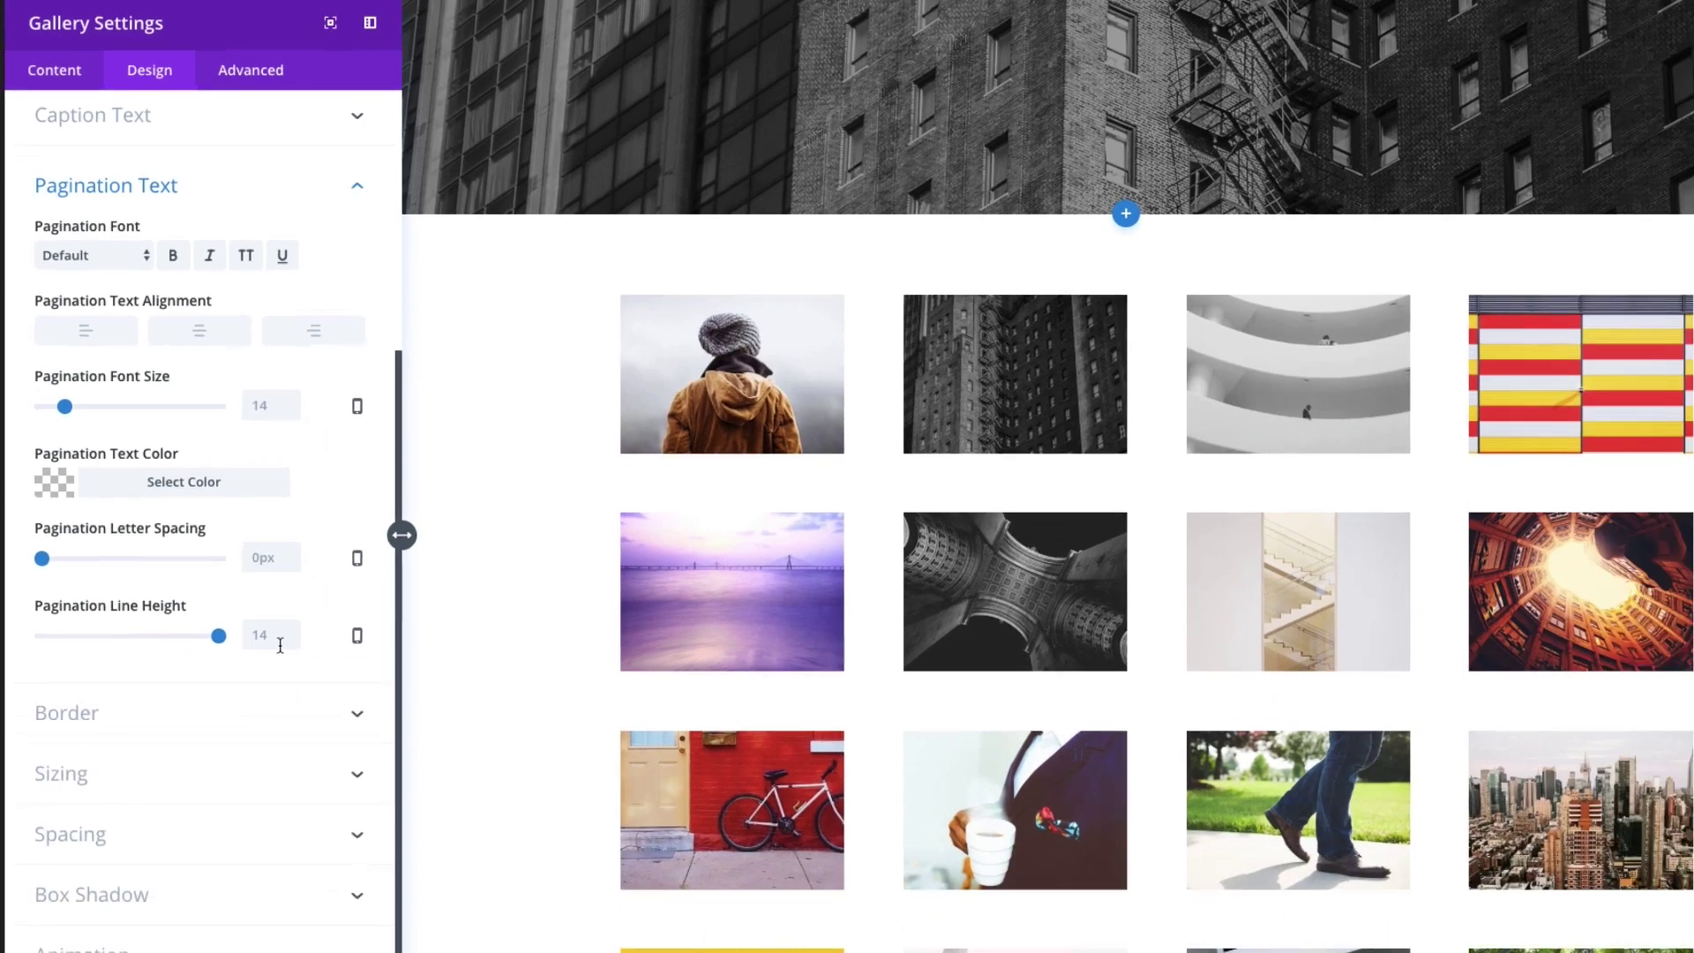
{"action": "scroll", "coordinate": [617, 645], "scroll_direction": "down", "scroll_amount": 5}
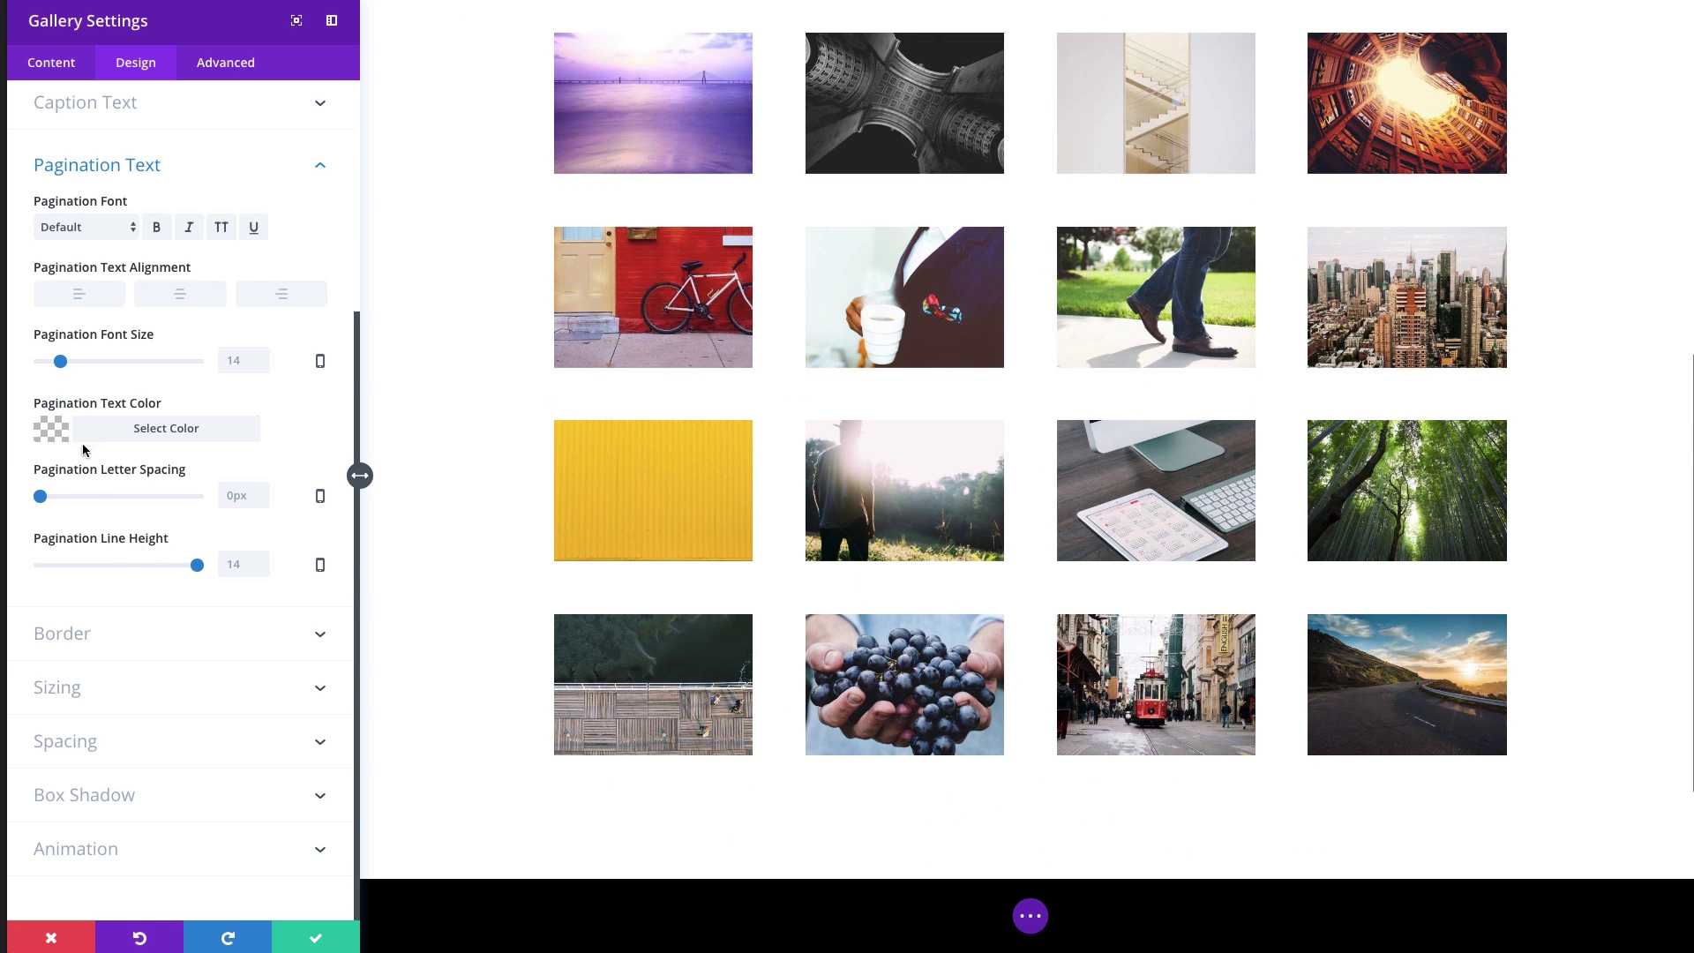
{"action": "scroll", "coordinate": [143, 354], "scroll_direction": "up", "scroll_amount": 1}
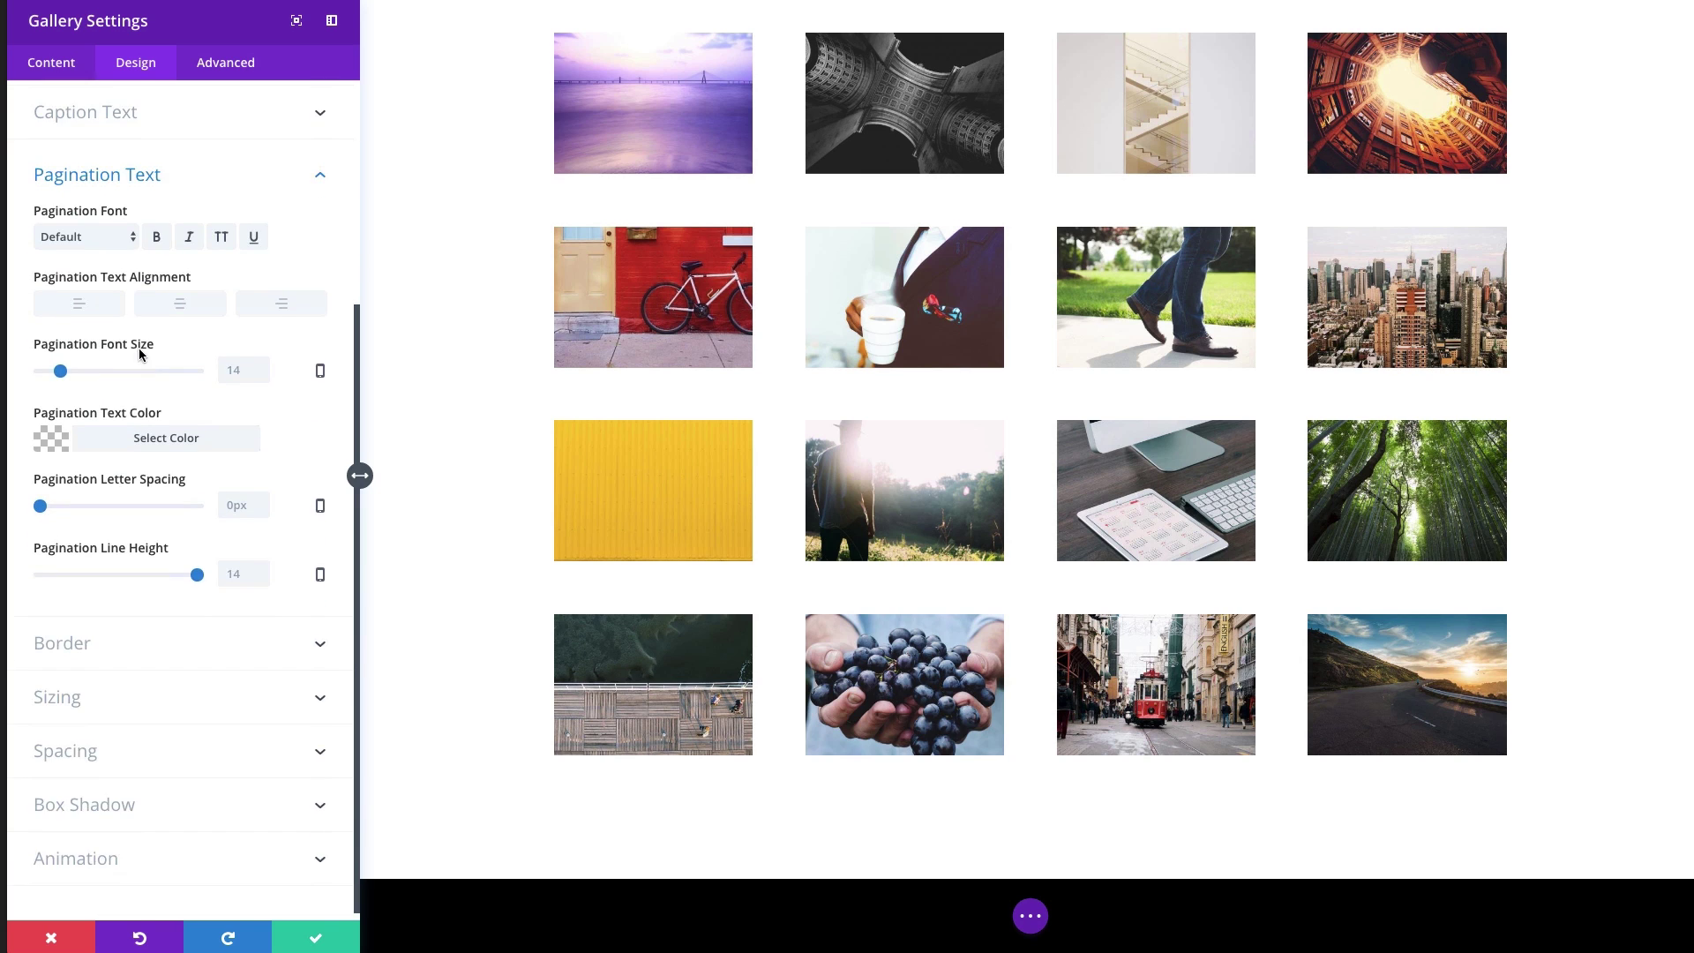
{"action": "scroll", "coordinate": [139, 352], "scroll_direction": "up", "scroll_amount": 1}
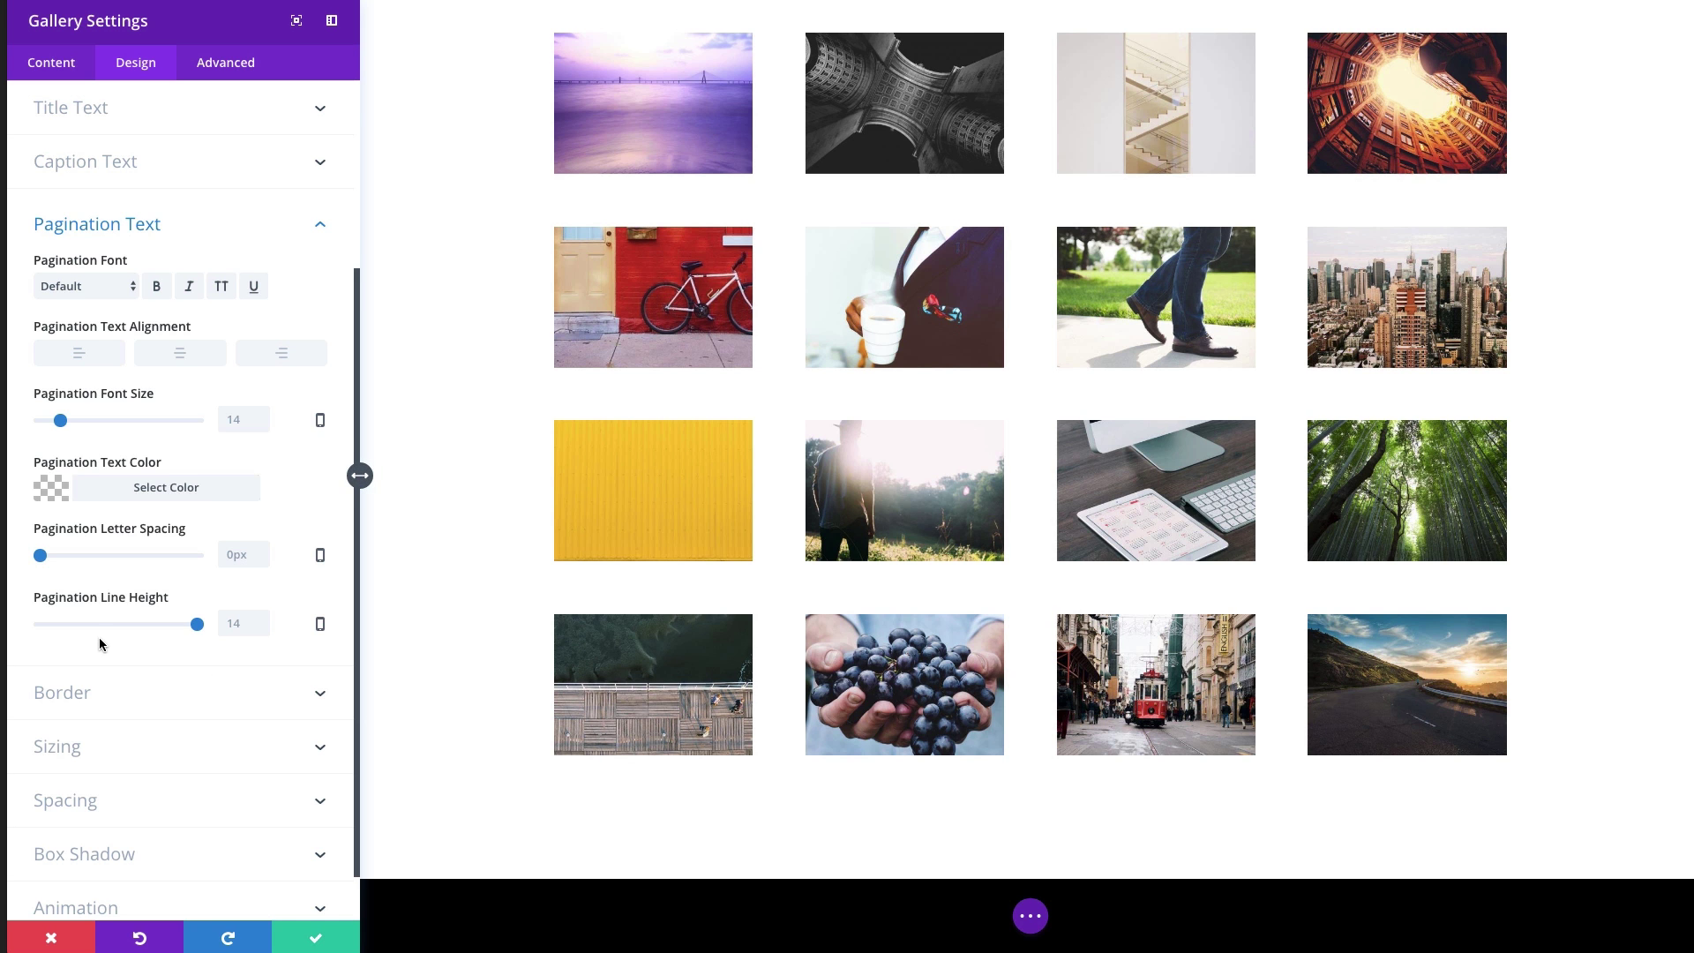
{"action": "scroll", "coordinate": [100, 644], "scroll_direction": "down", "scroll_amount": 1}
{"action": "left_click", "coordinate": [71, 669]}
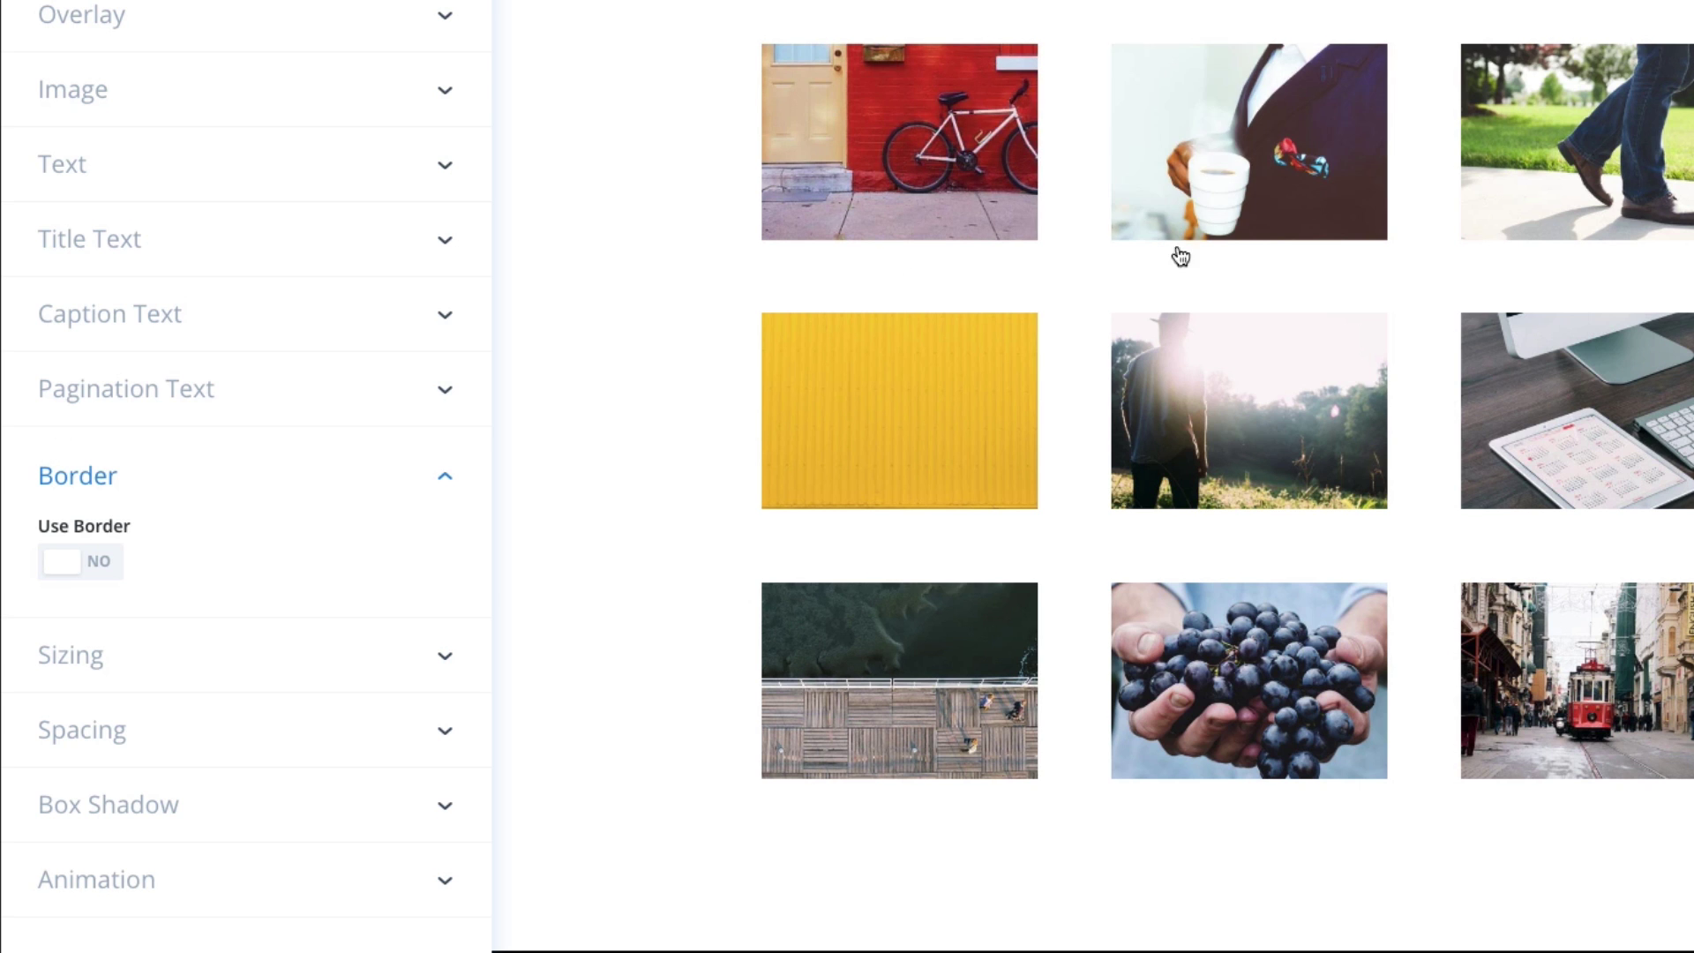
- Turn on image borders and set the border colour to blue (#0c71c3)
{"action": "left_click", "coordinate": [97, 565]}
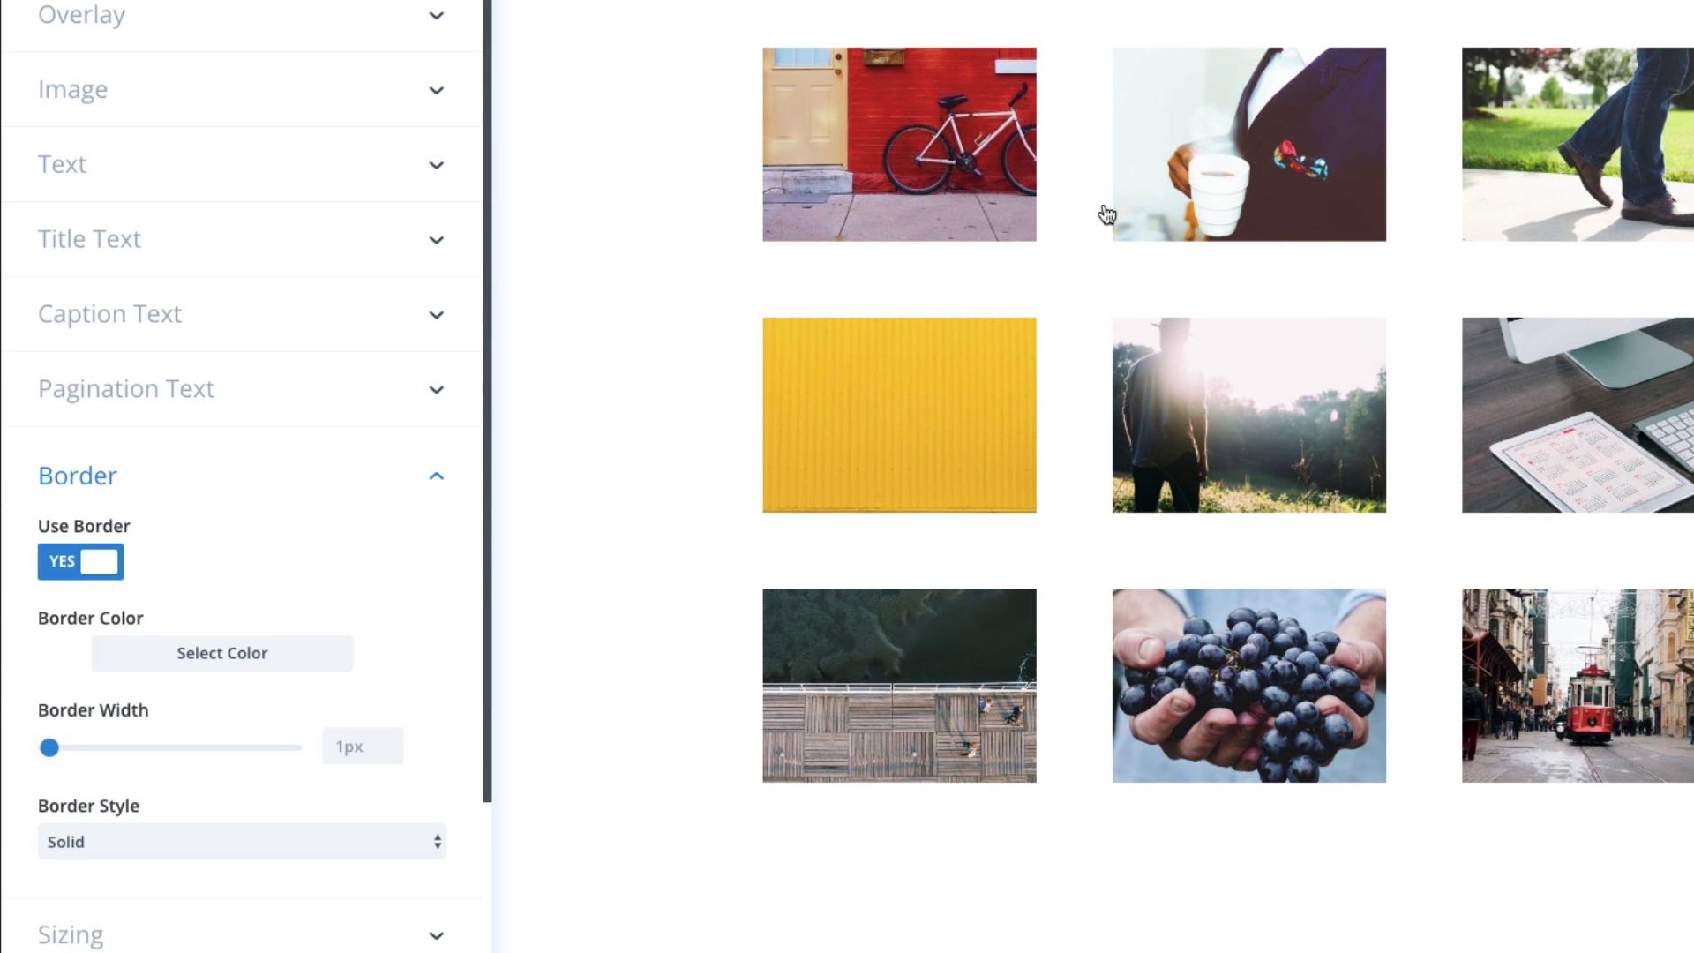
{"action": "left_click", "coordinate": [166, 663]}
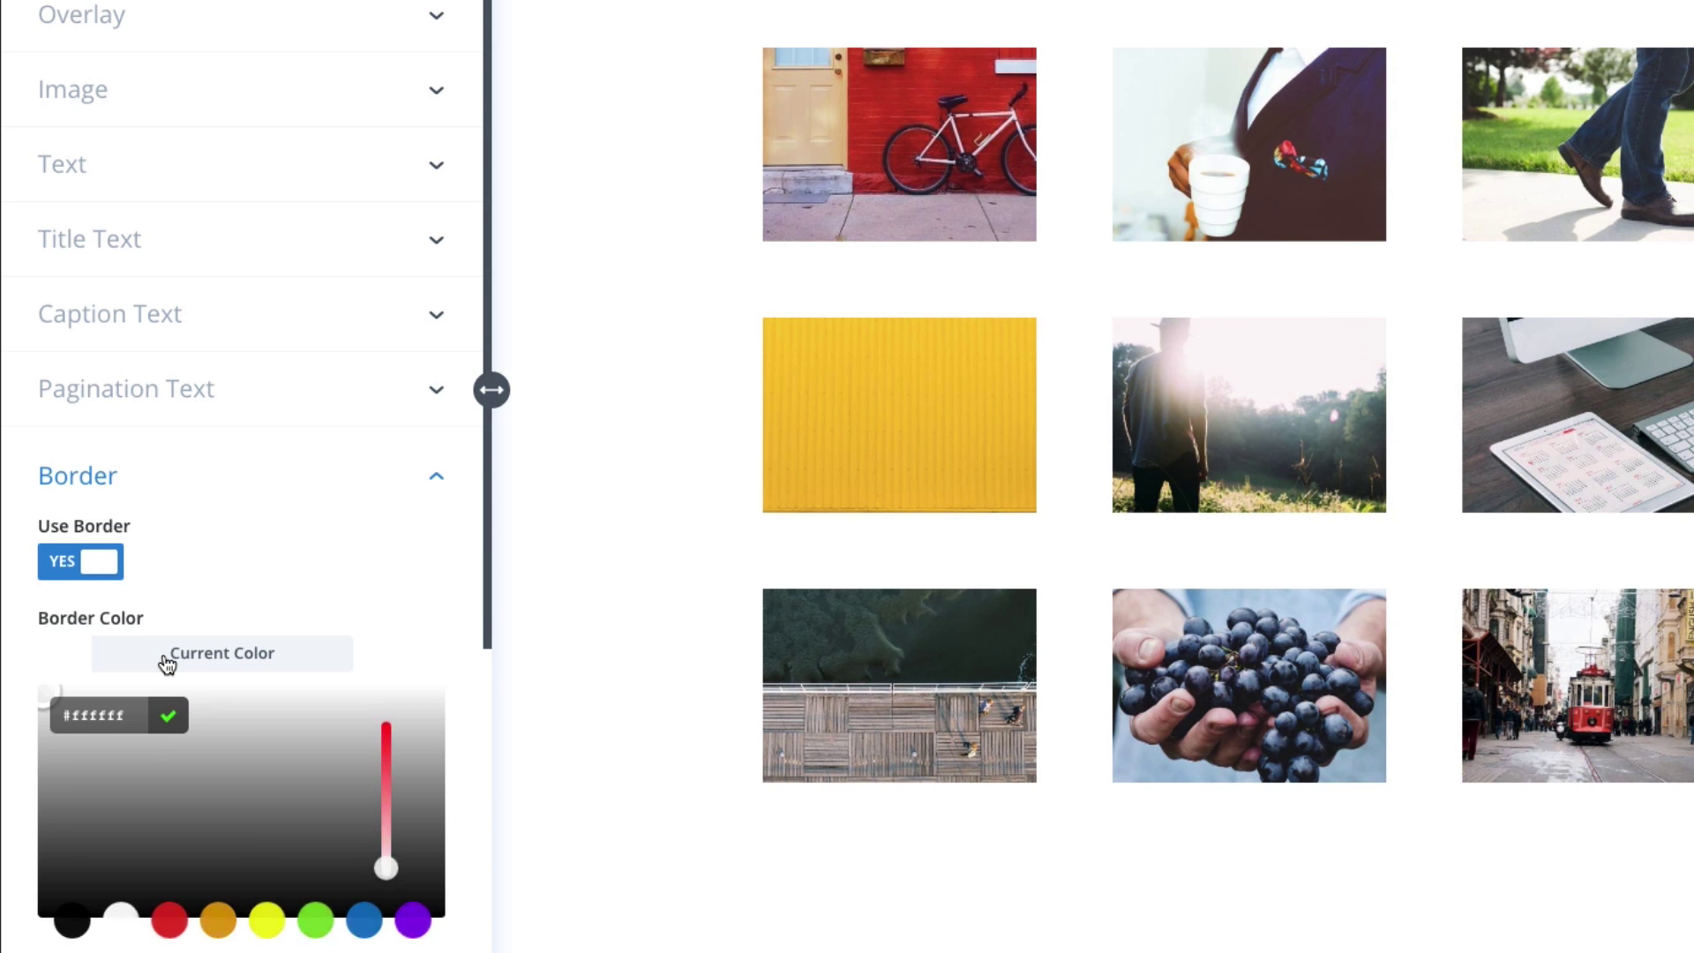
{"action": "left_click", "coordinate": [71, 920]}
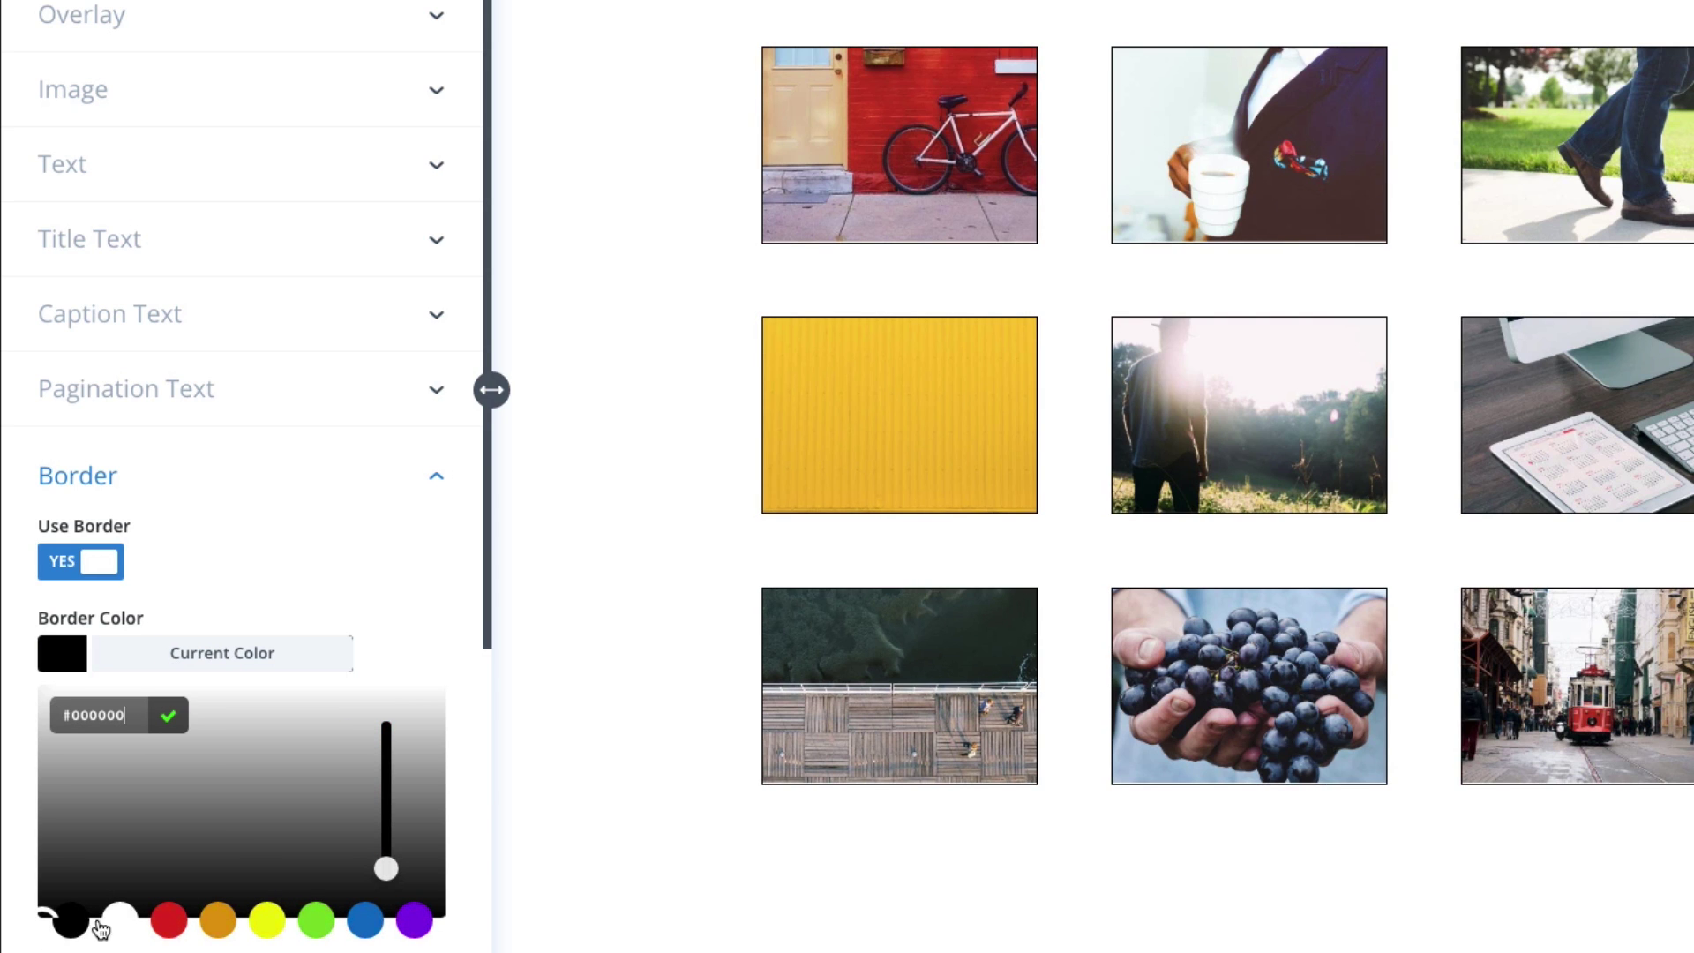
{"action": "left_click", "coordinate": [367, 922]}
- Try a 10px border width, then reset it to 0px and switch Use Border off
{"action": "scroll", "coordinate": [242, 807], "scroll_direction": "down", "scroll_amount": 2}
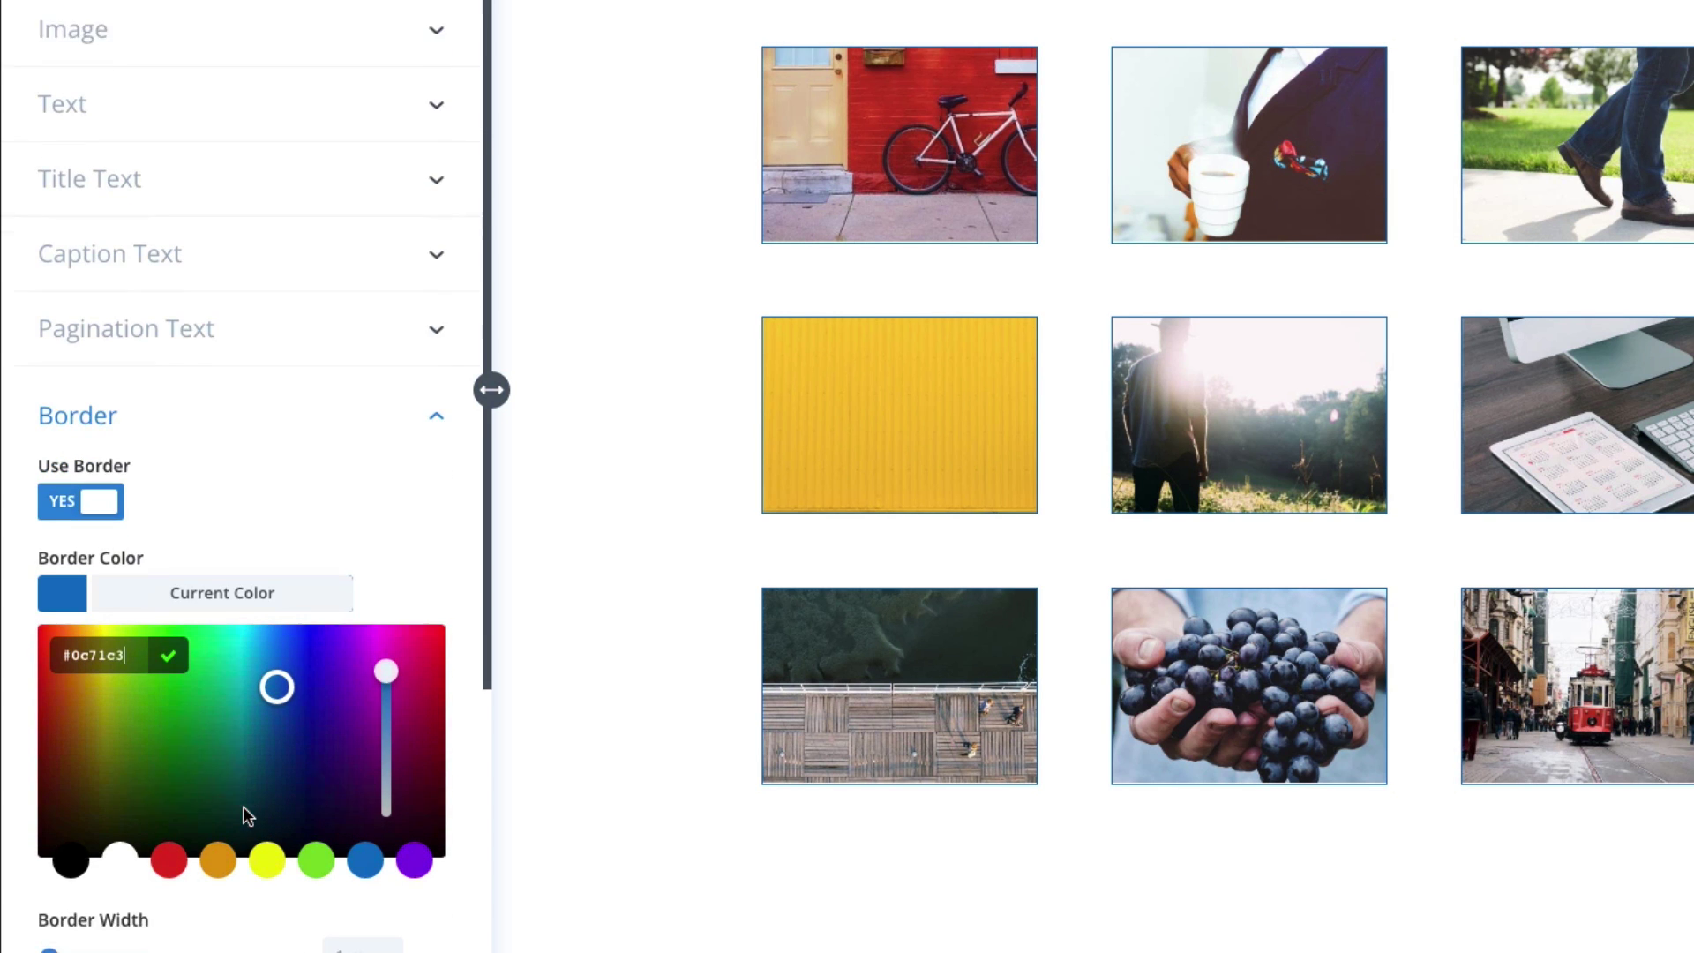
{"action": "left_click_drag", "start_coordinate": [56, 886], "coordinate": [72, 885]}
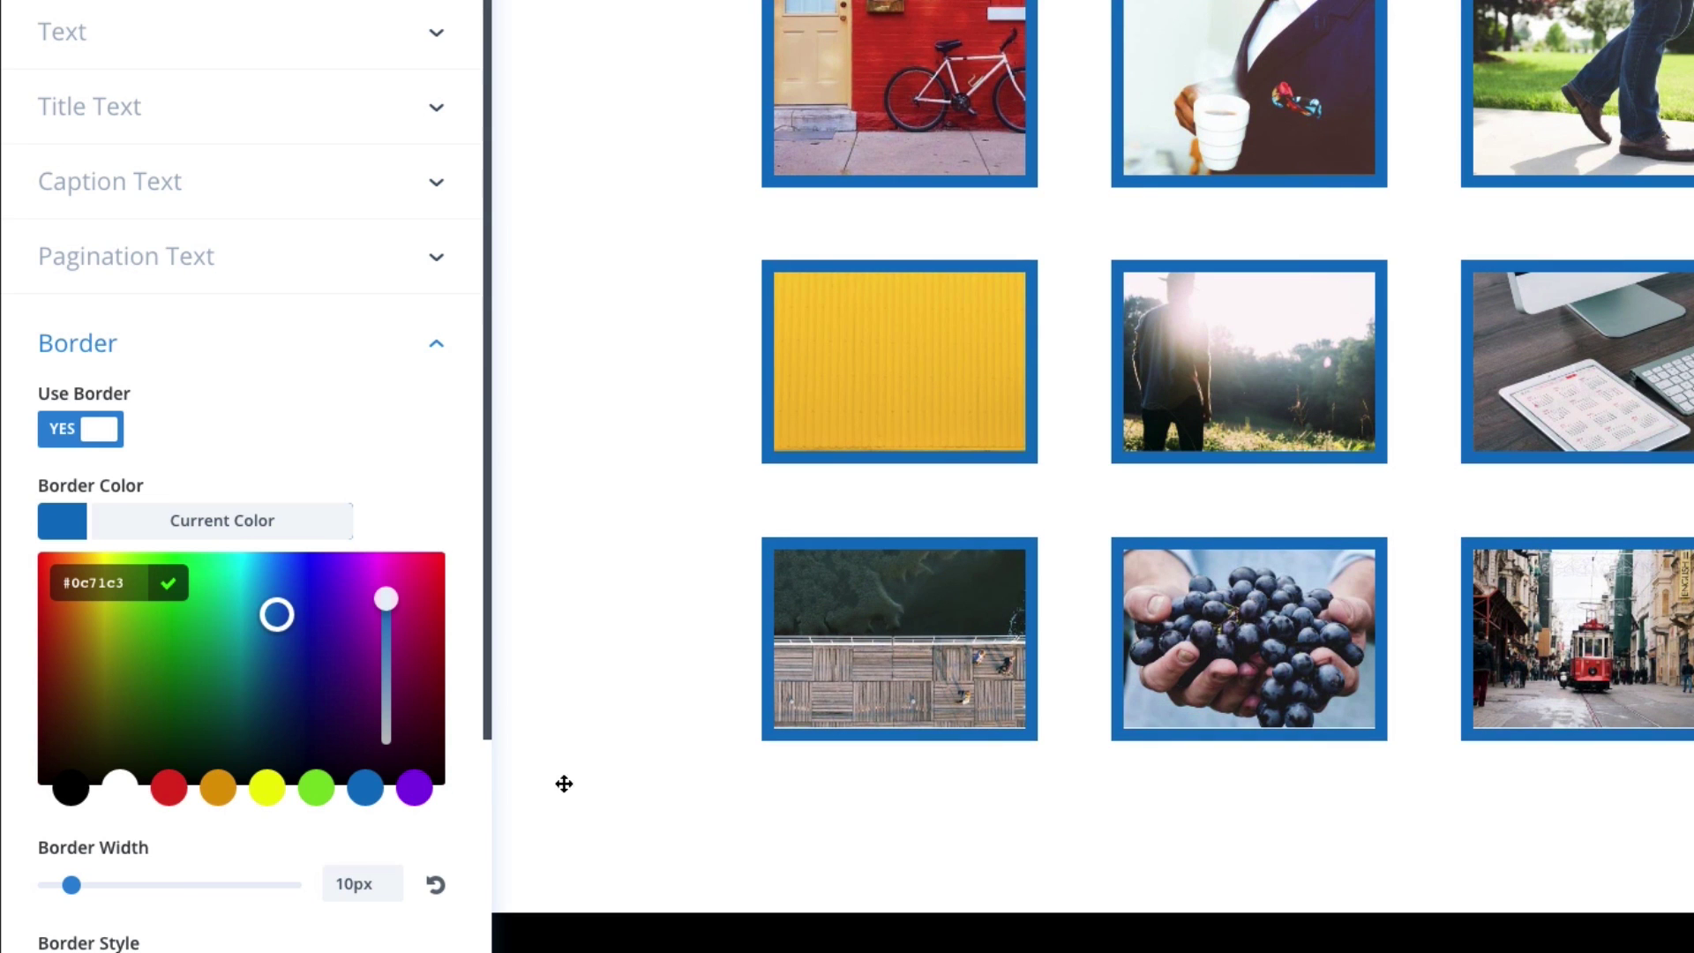
{"action": "scroll", "coordinate": [181, 863], "scroll_direction": "down", "scroll_amount": 1}
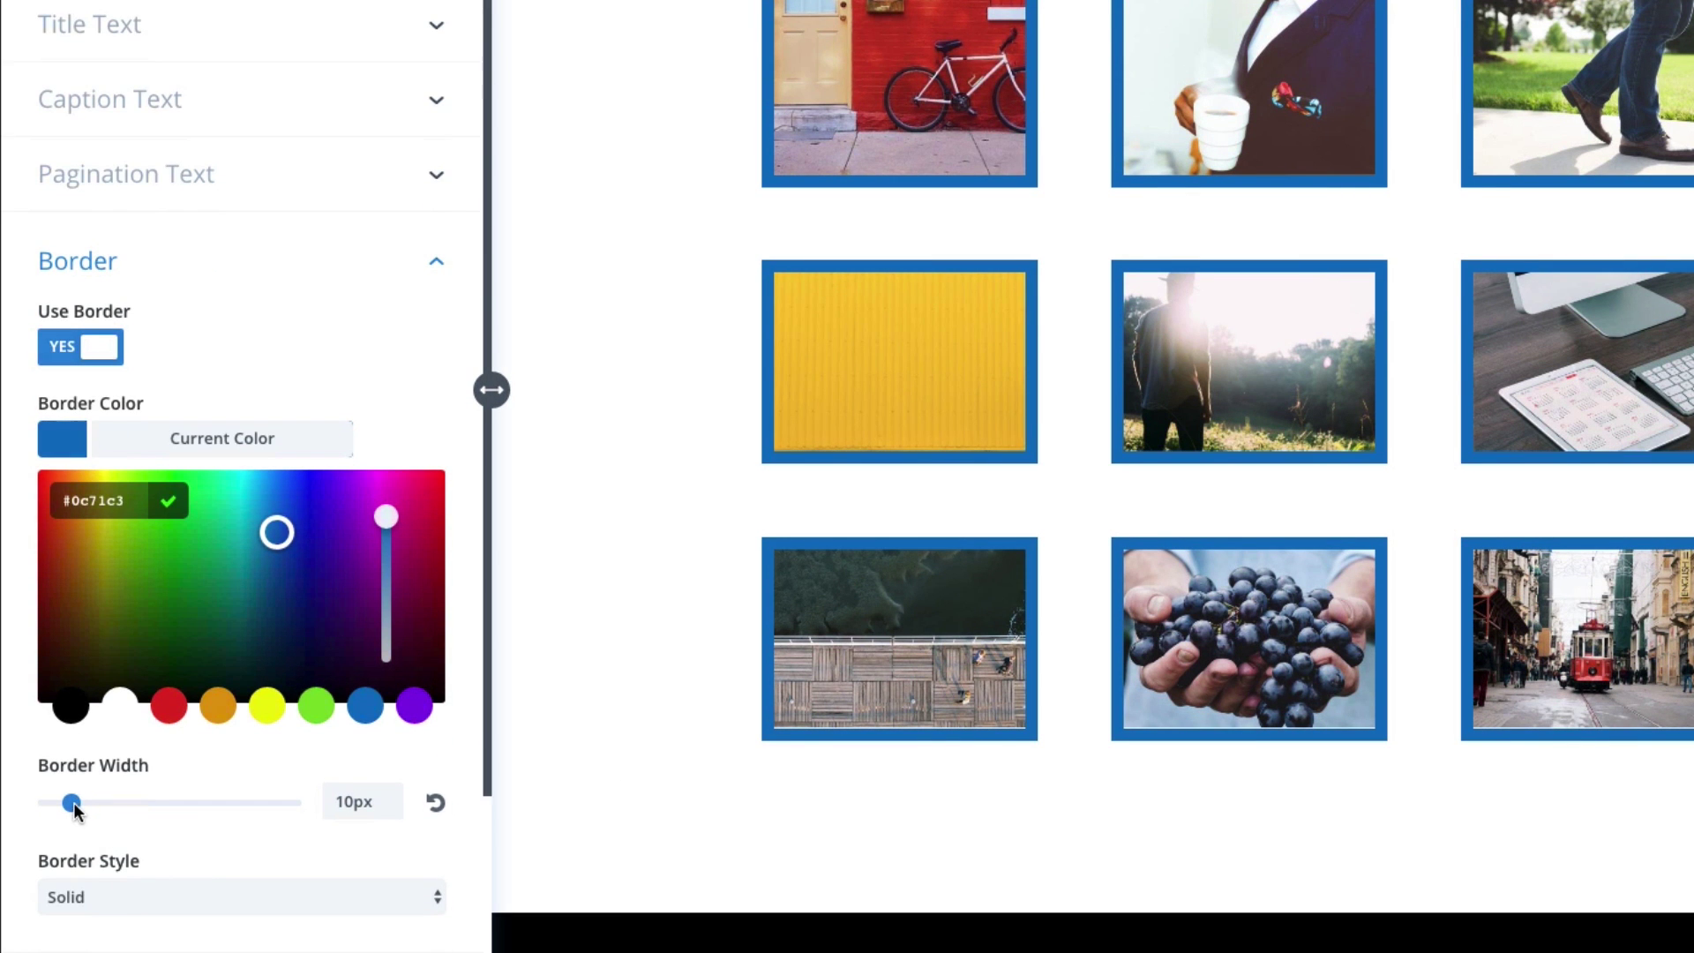
{"action": "left_click_drag", "start_coordinate": [74, 810], "coordinate": [45, 804]}
{"action": "left_click", "coordinate": [189, 413]}
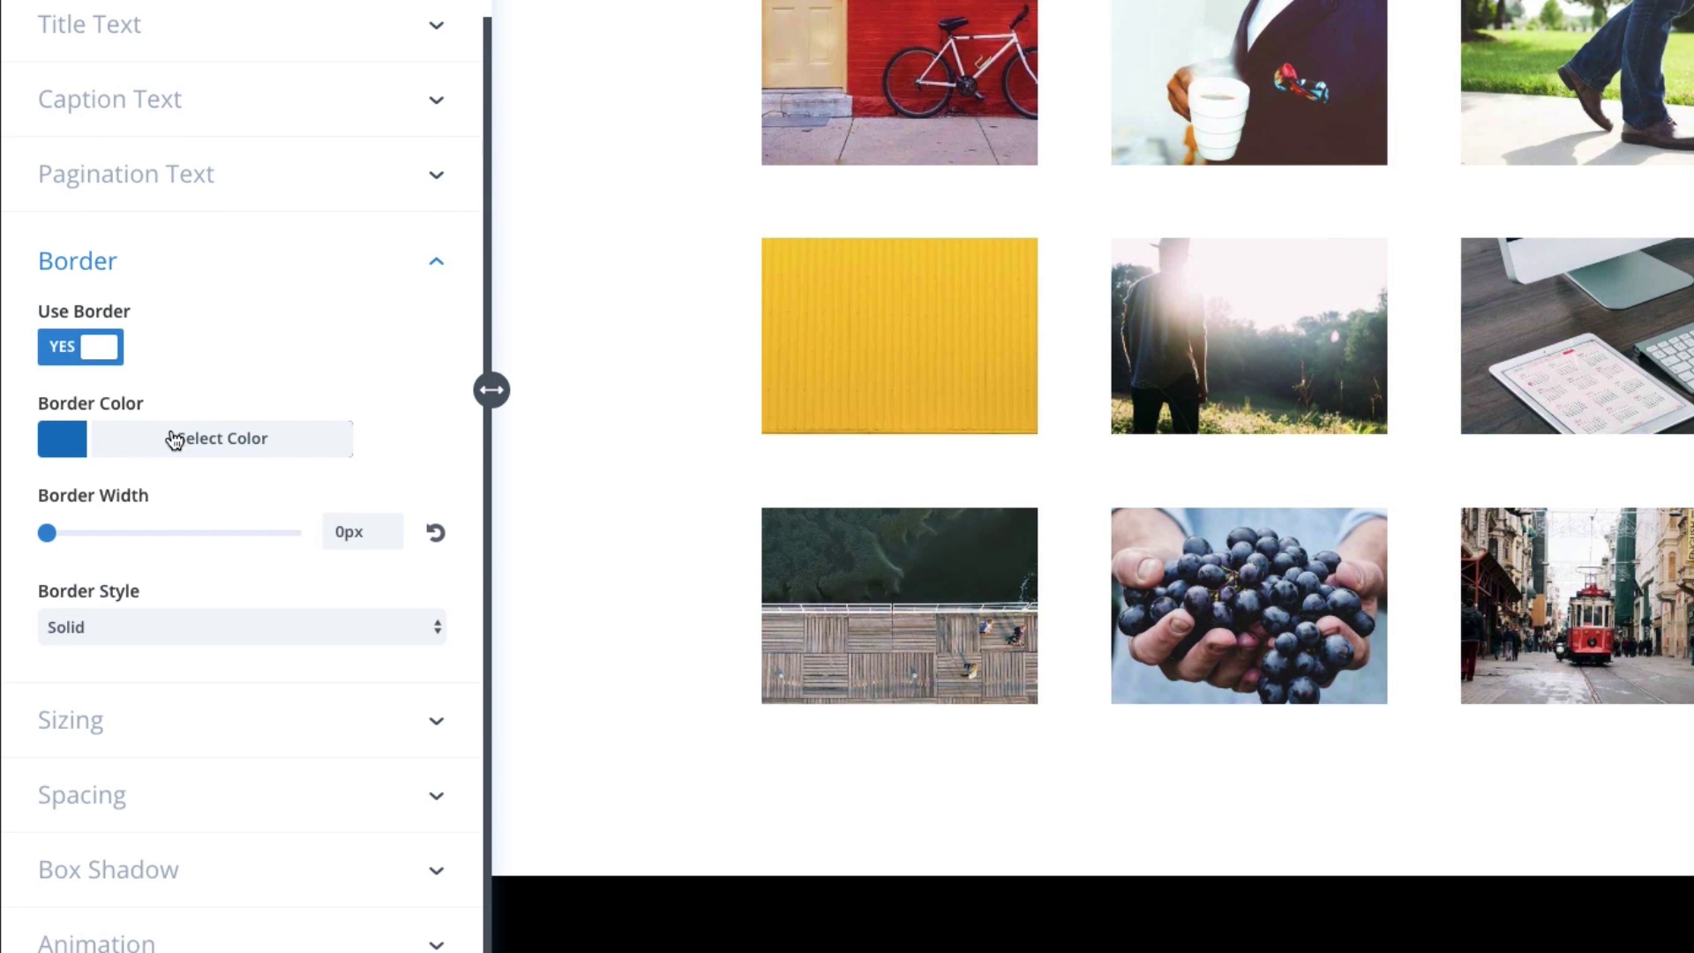
{"action": "left_click", "coordinate": [113, 351]}
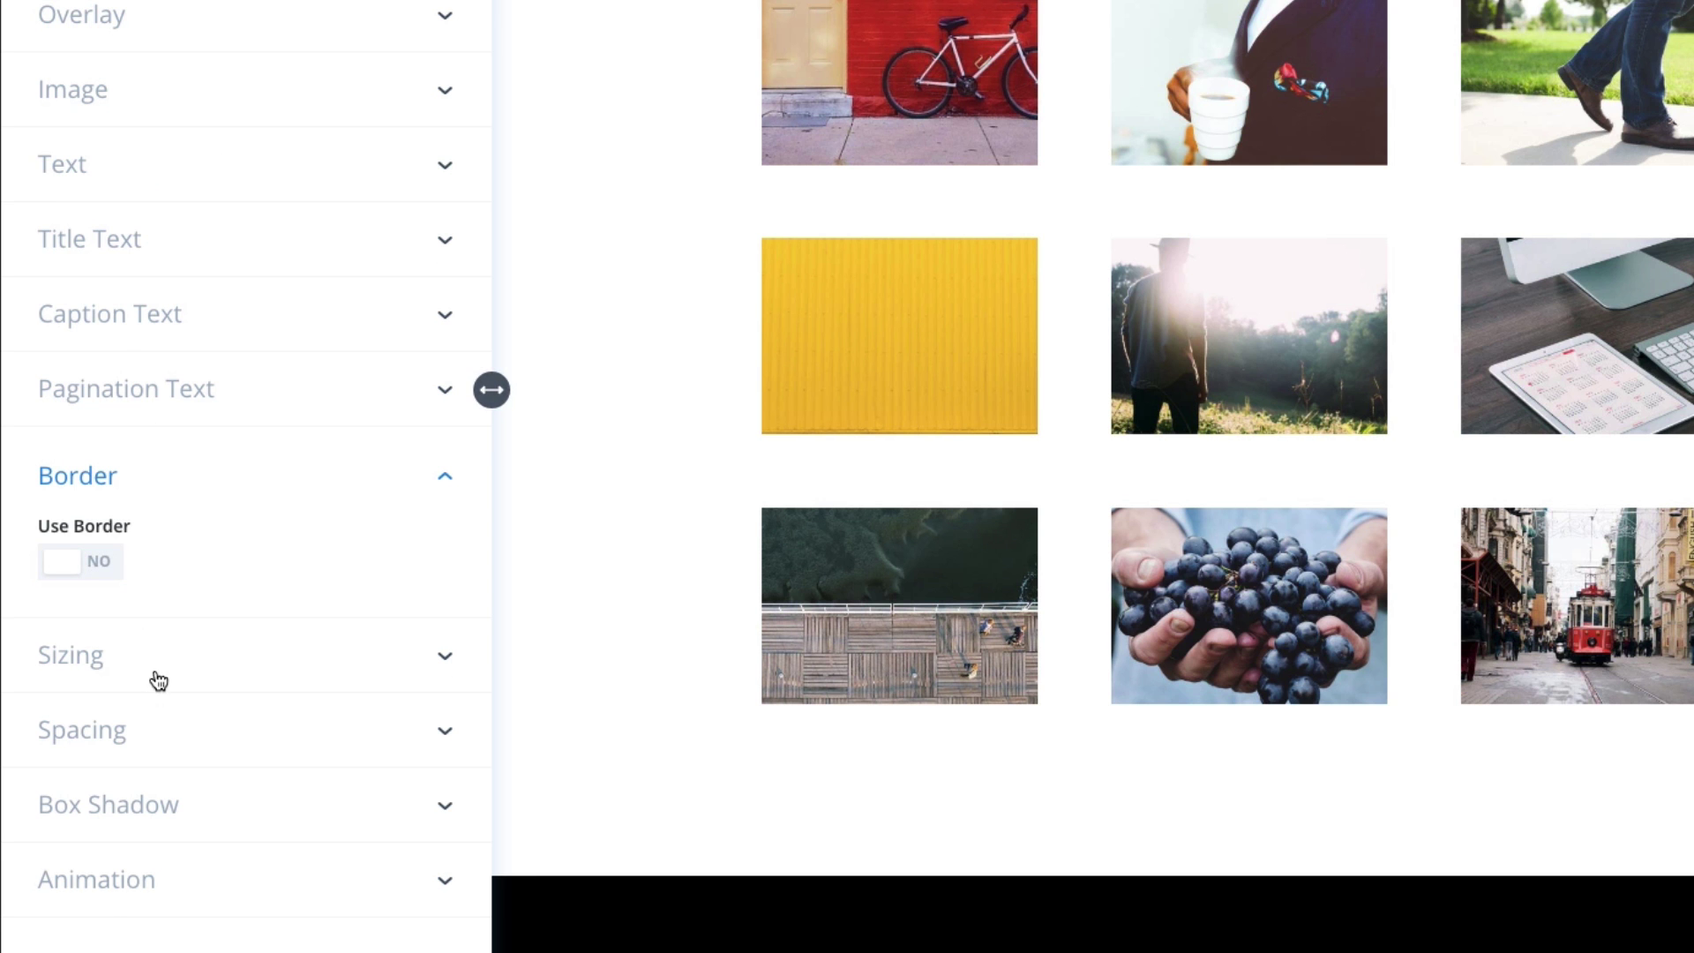
- Expand the gallery's Sizing options showing Width at 100%
{"action": "left_click", "coordinate": [79, 660]}
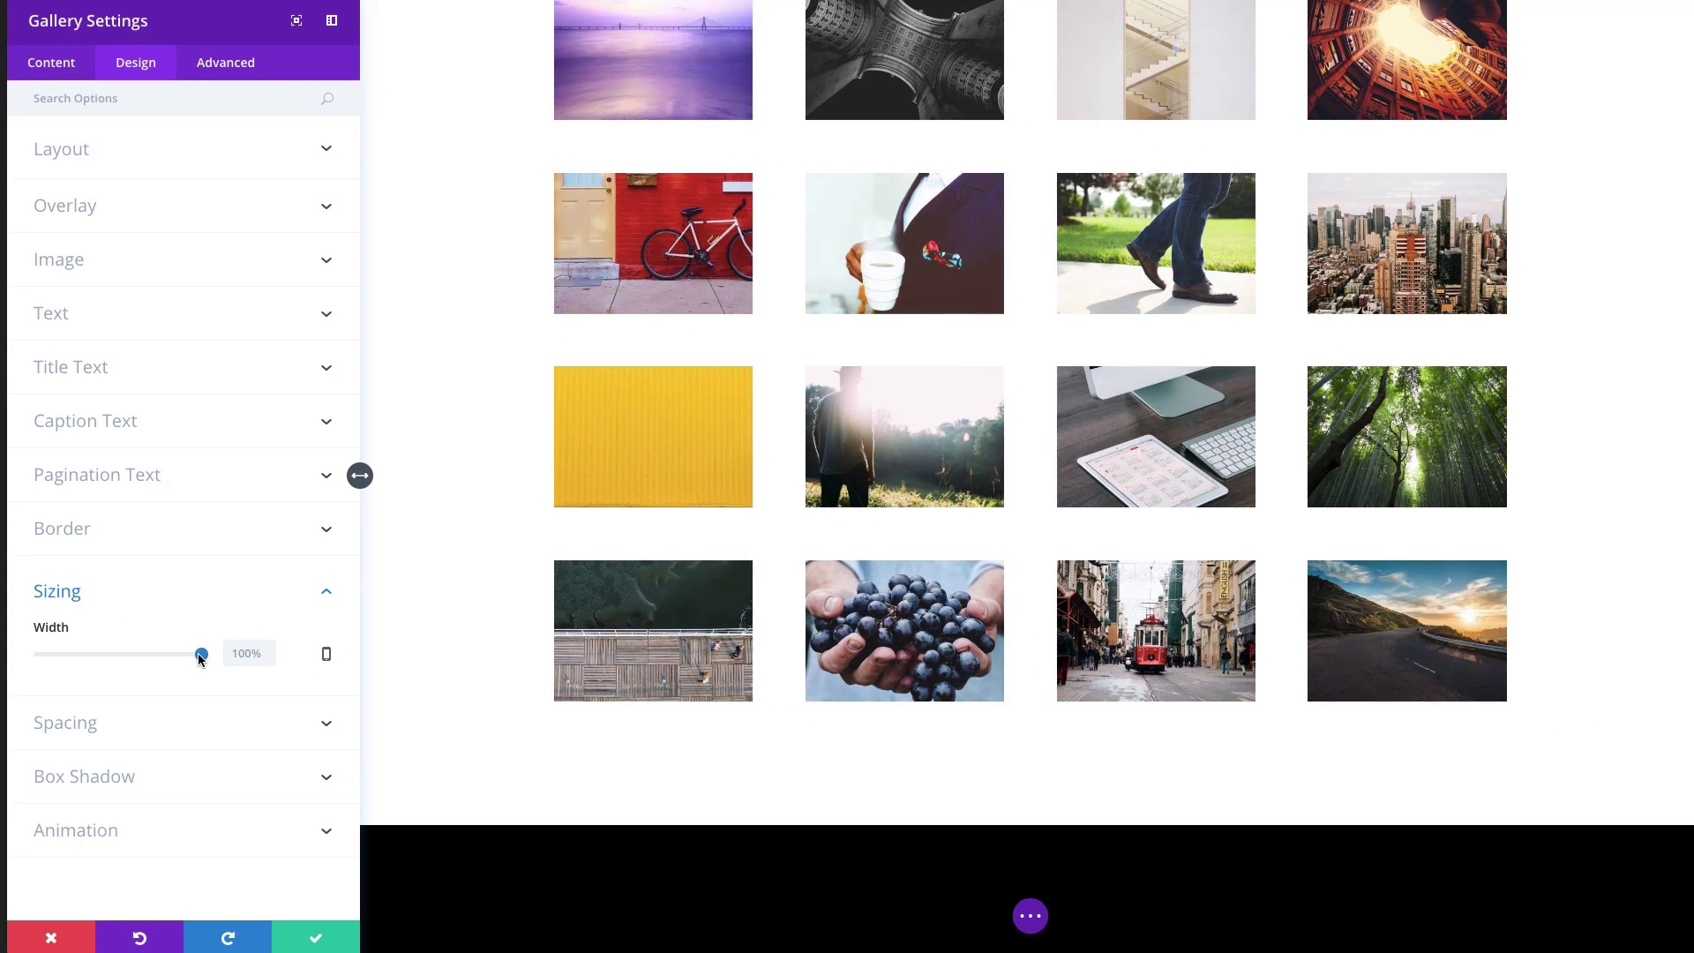
- Narrow the gallery width, centre its Module Alignment, then restore Width to 100%
{"action": "left_click_drag", "start_coordinate": [203, 660], "coordinate": [154, 658]}
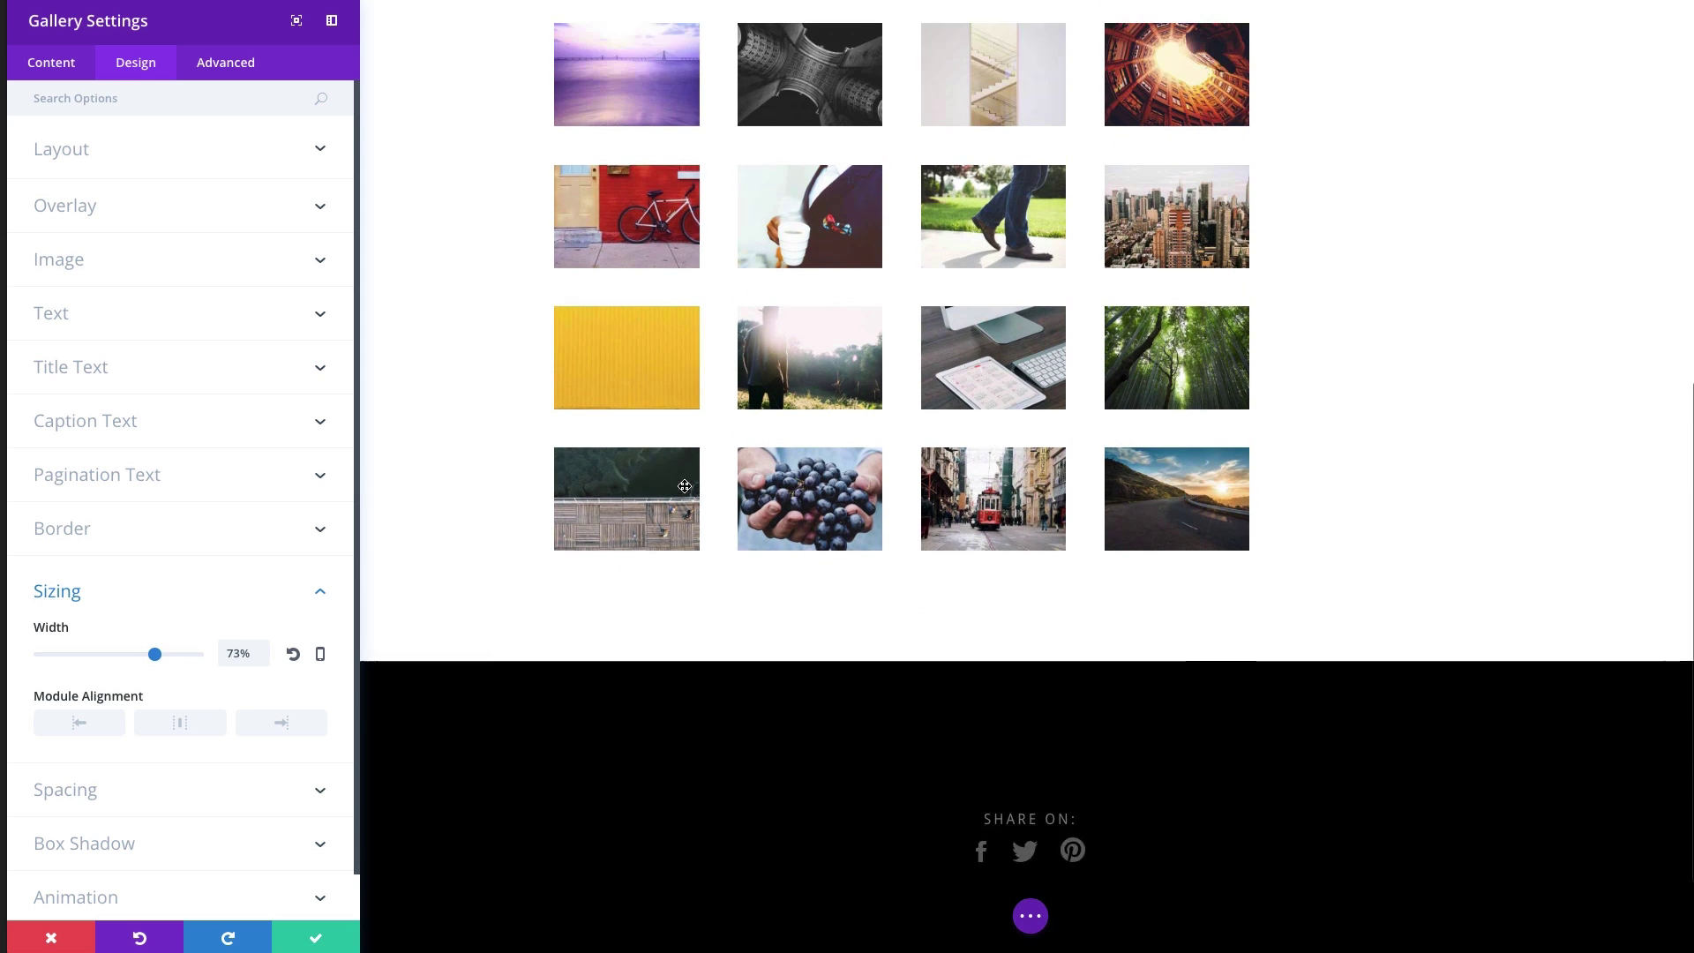
{"action": "scroll", "coordinate": [684, 486], "scroll_direction": "up", "scroll_amount": 2}
{"action": "scroll", "coordinate": [891, 375], "scroll_direction": "down", "scroll_amount": 1}
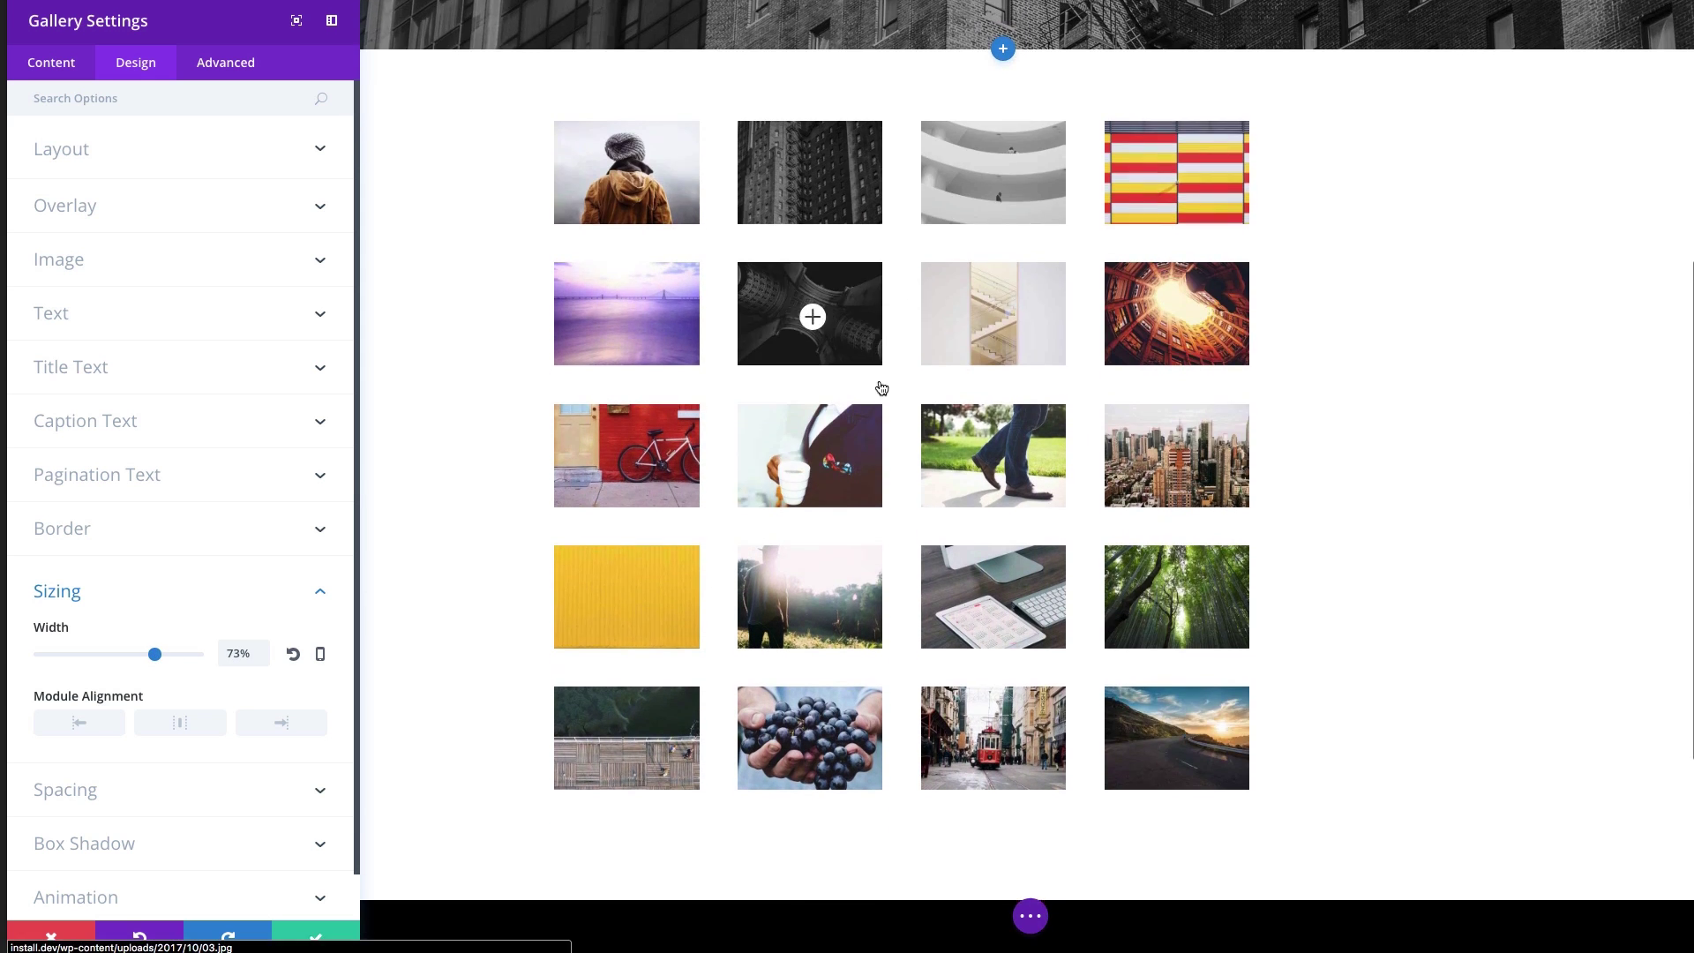
{"action": "left_click", "coordinate": [180, 722]}
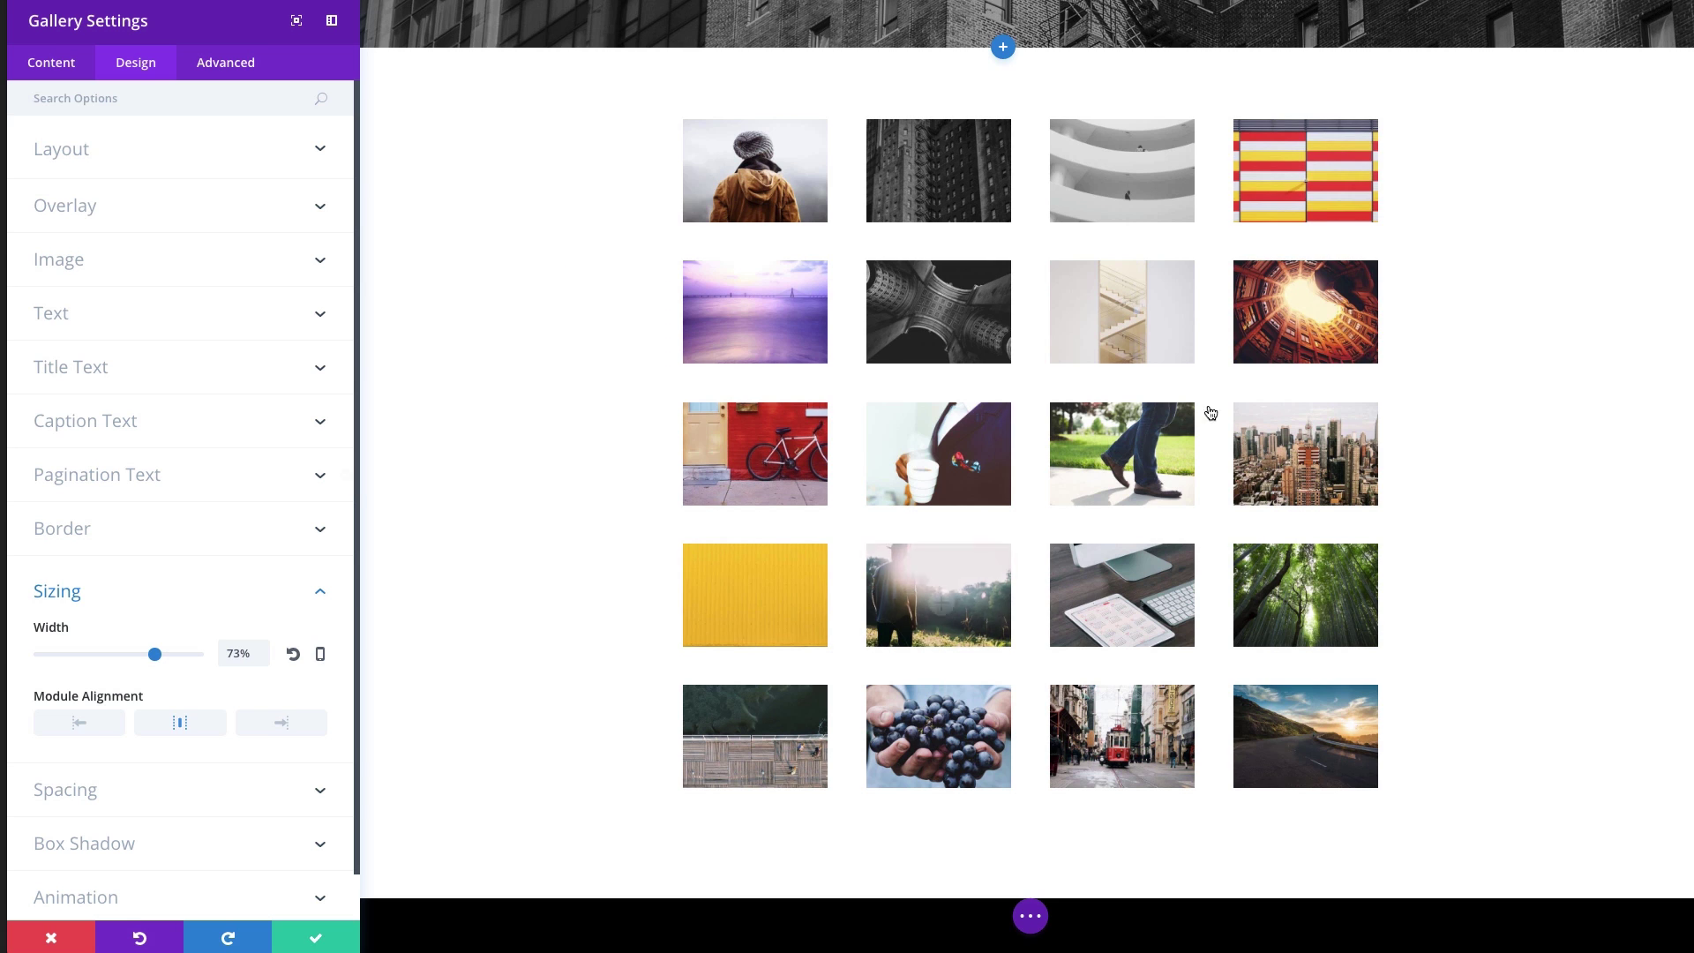
{"action": "scroll", "coordinate": [1412, 378], "scroll_direction": "up", "scroll_amount": 1}
{"action": "scroll", "coordinate": [1426, 381], "scroll_direction": "down", "scroll_amount": 1}
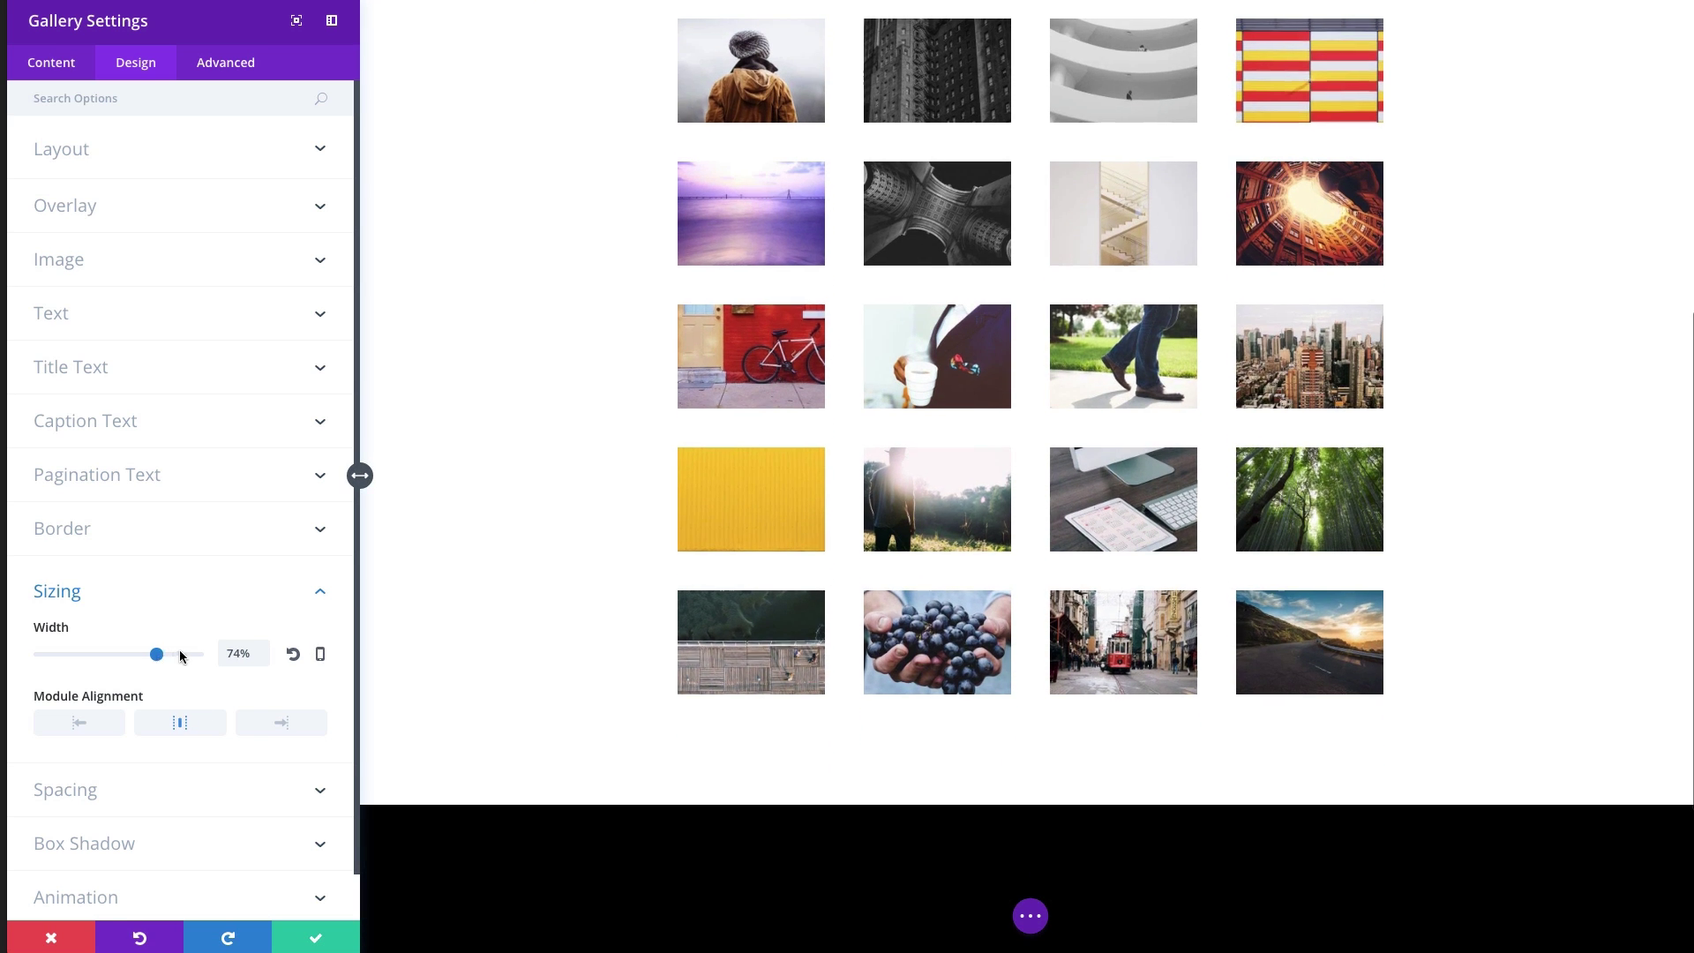
{"action": "left_click_drag", "start_coordinate": [159, 660], "coordinate": [225, 655]}
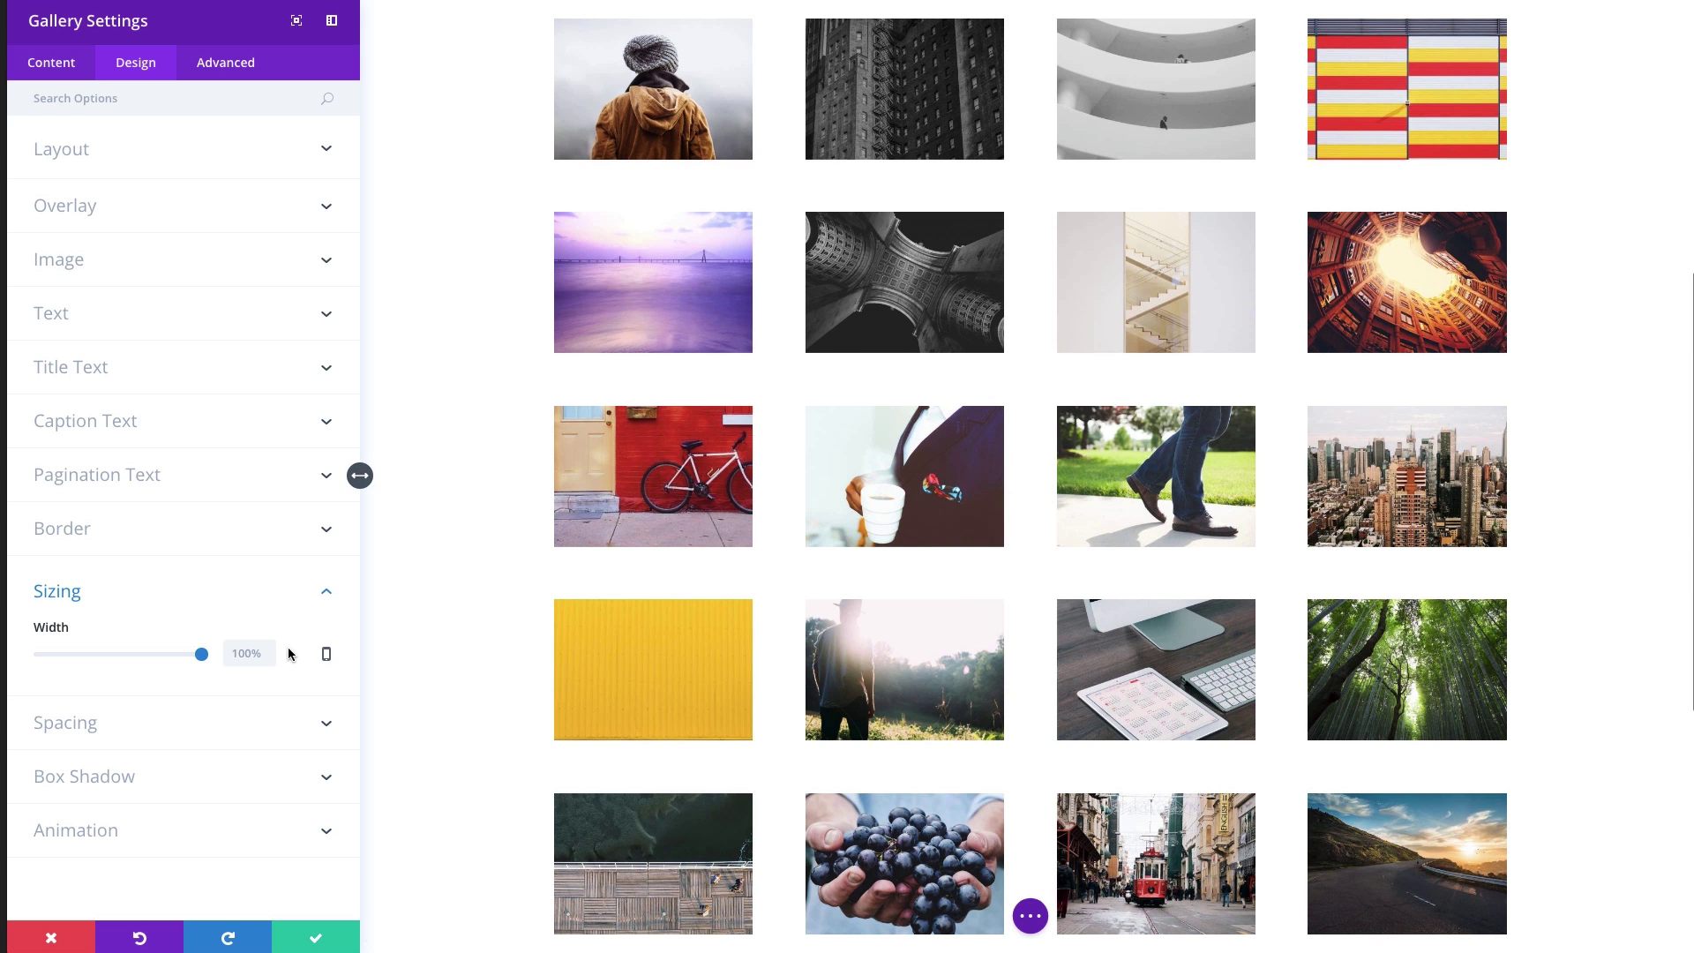
- Enter 20 as the gallery's top custom padding, then clear it so spacing stays empty
{"action": "left_click", "coordinate": [131, 735]}
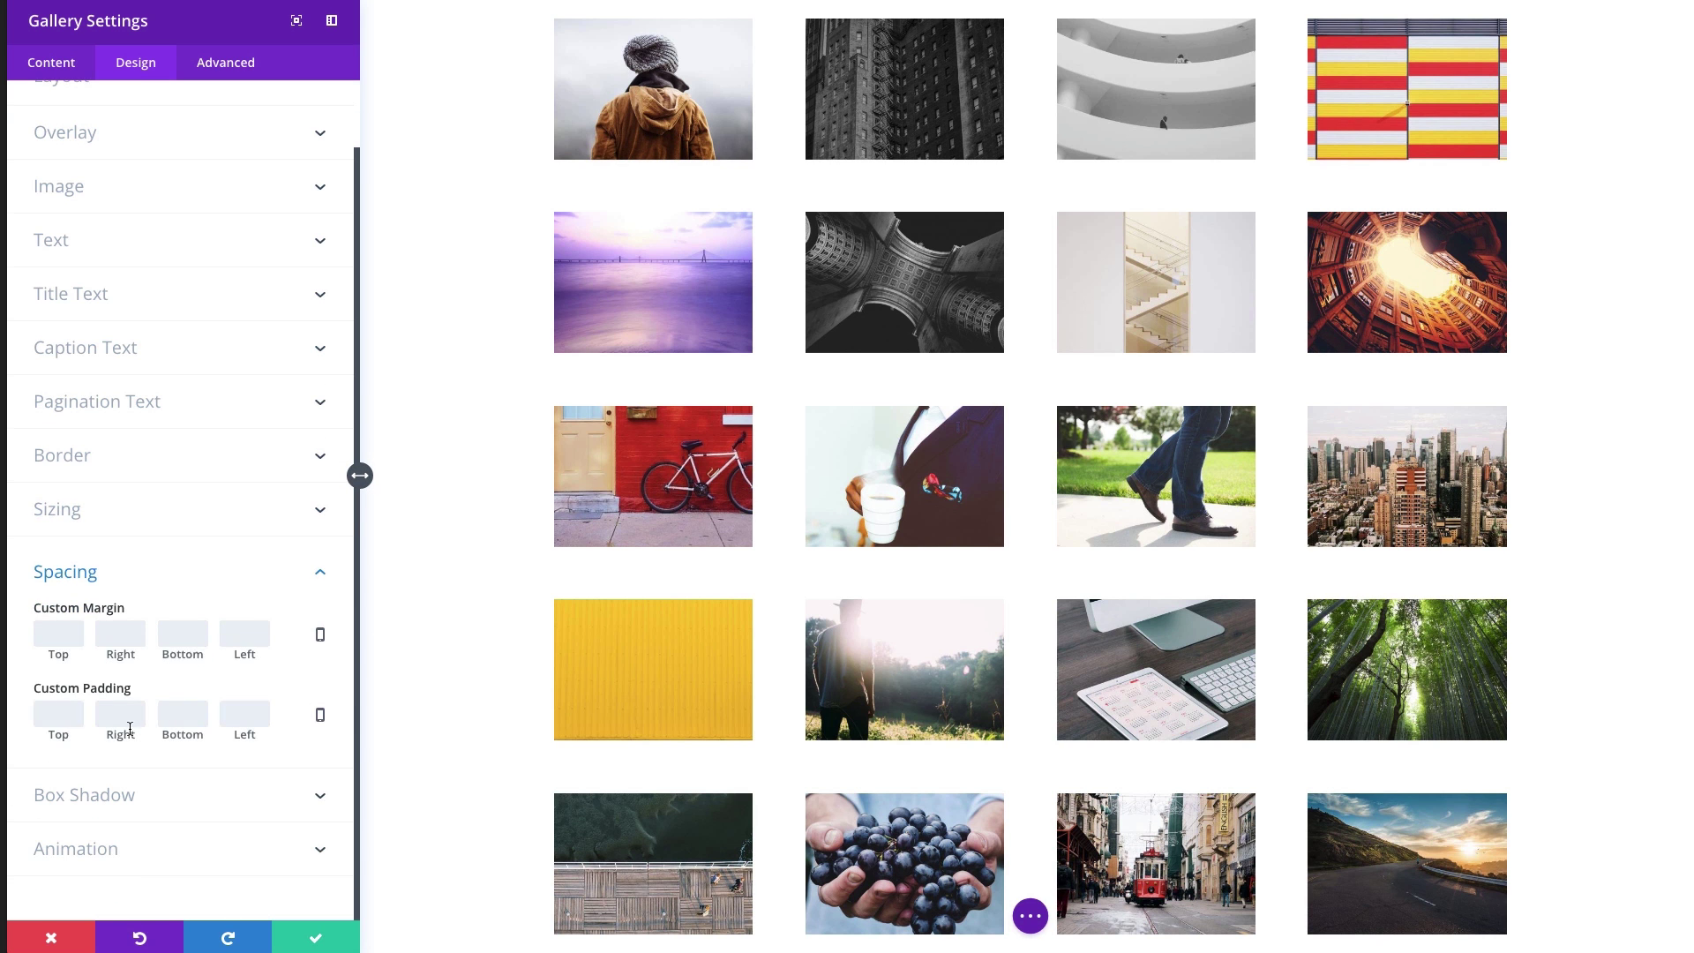
{"action": "left_click", "coordinate": [72, 711]}
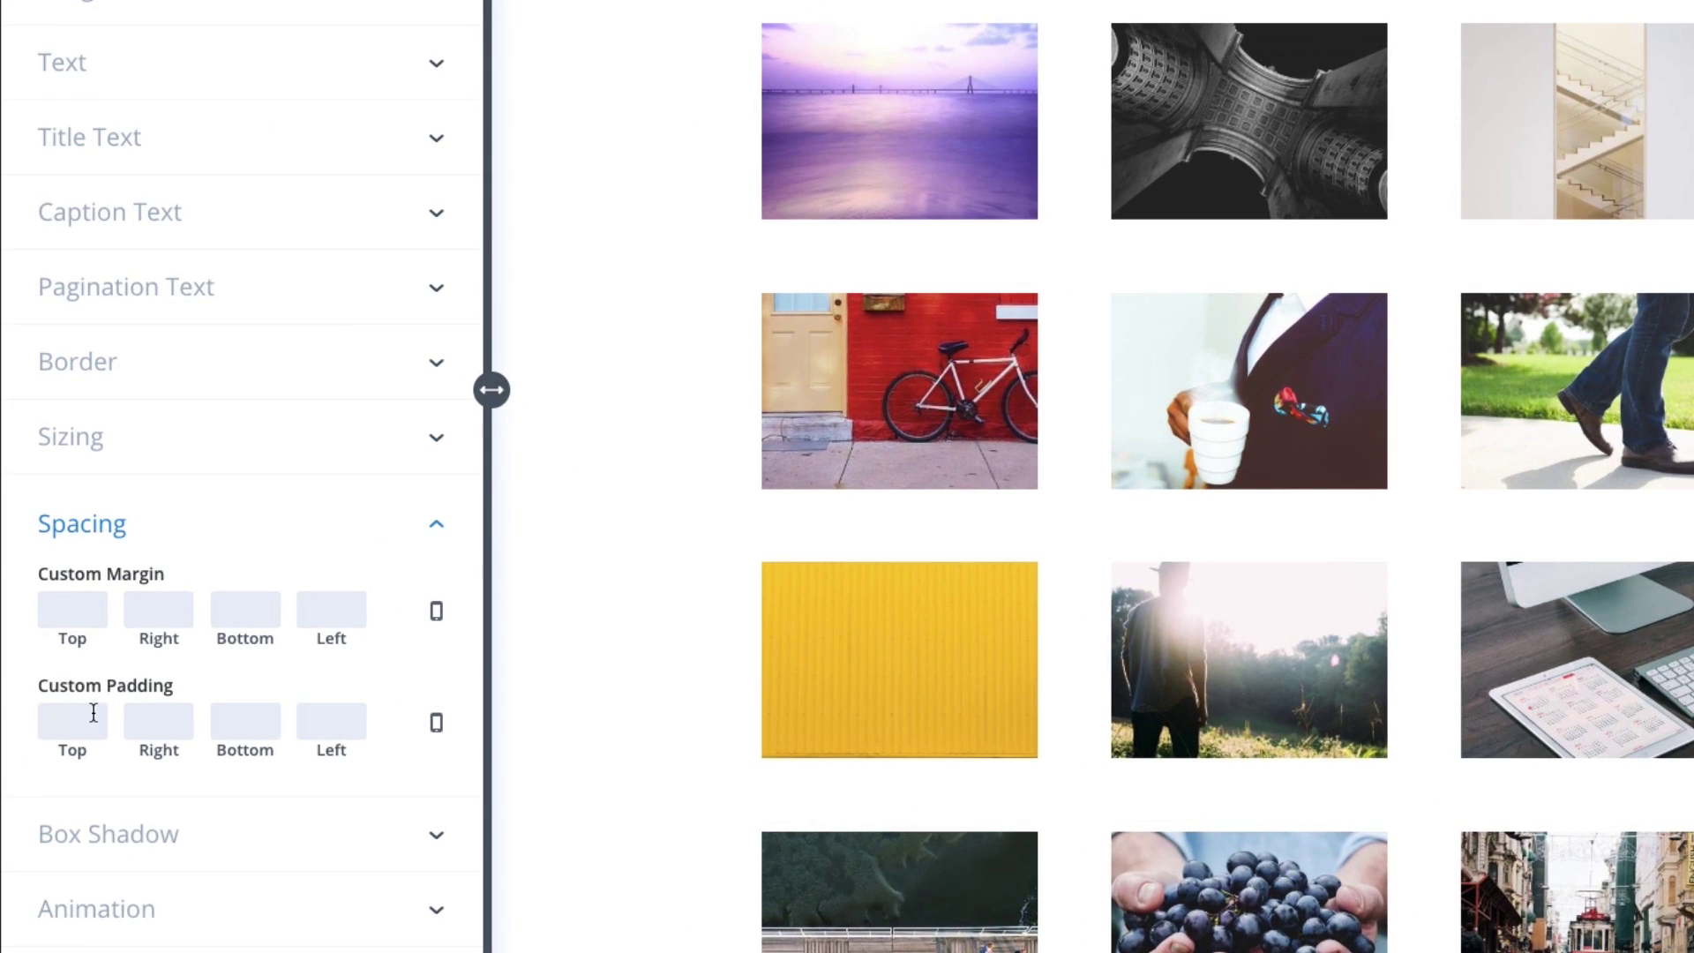
{"action": "type", "text": "20"}
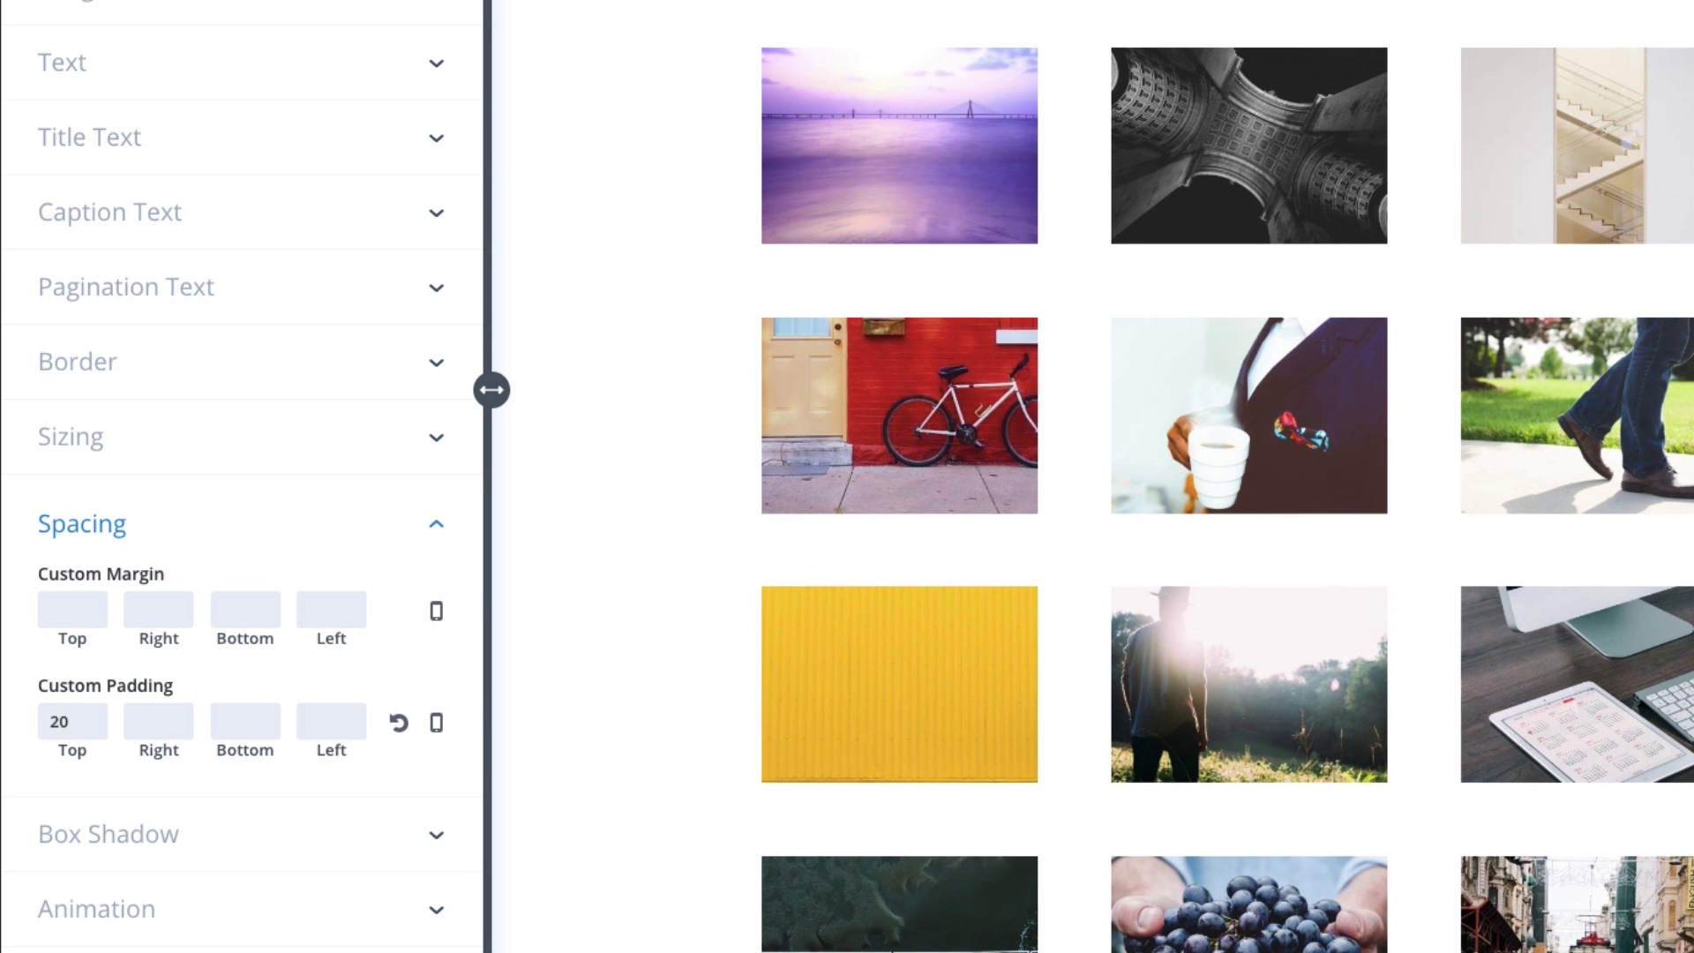
{"action": "key", "text": "BackSpace"}
{"action": "key", "text": "BackSpace"}
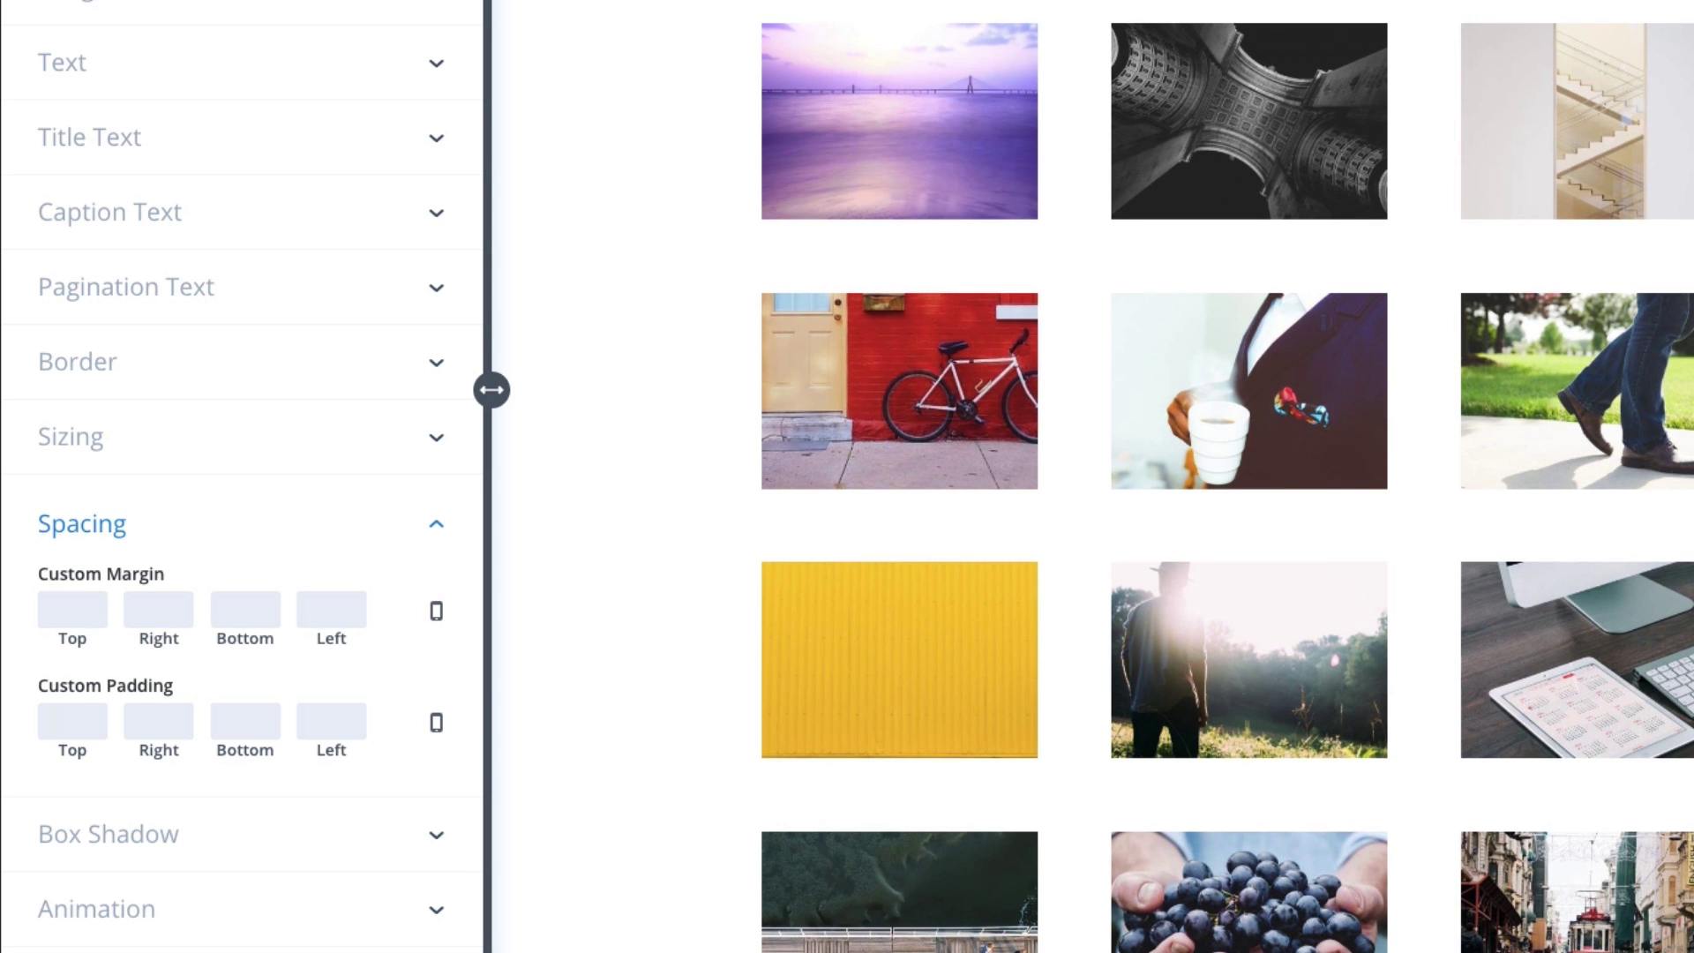
{"action": "scroll", "coordinate": [987, 314], "scroll_direction": "up", "scroll_amount": 1}
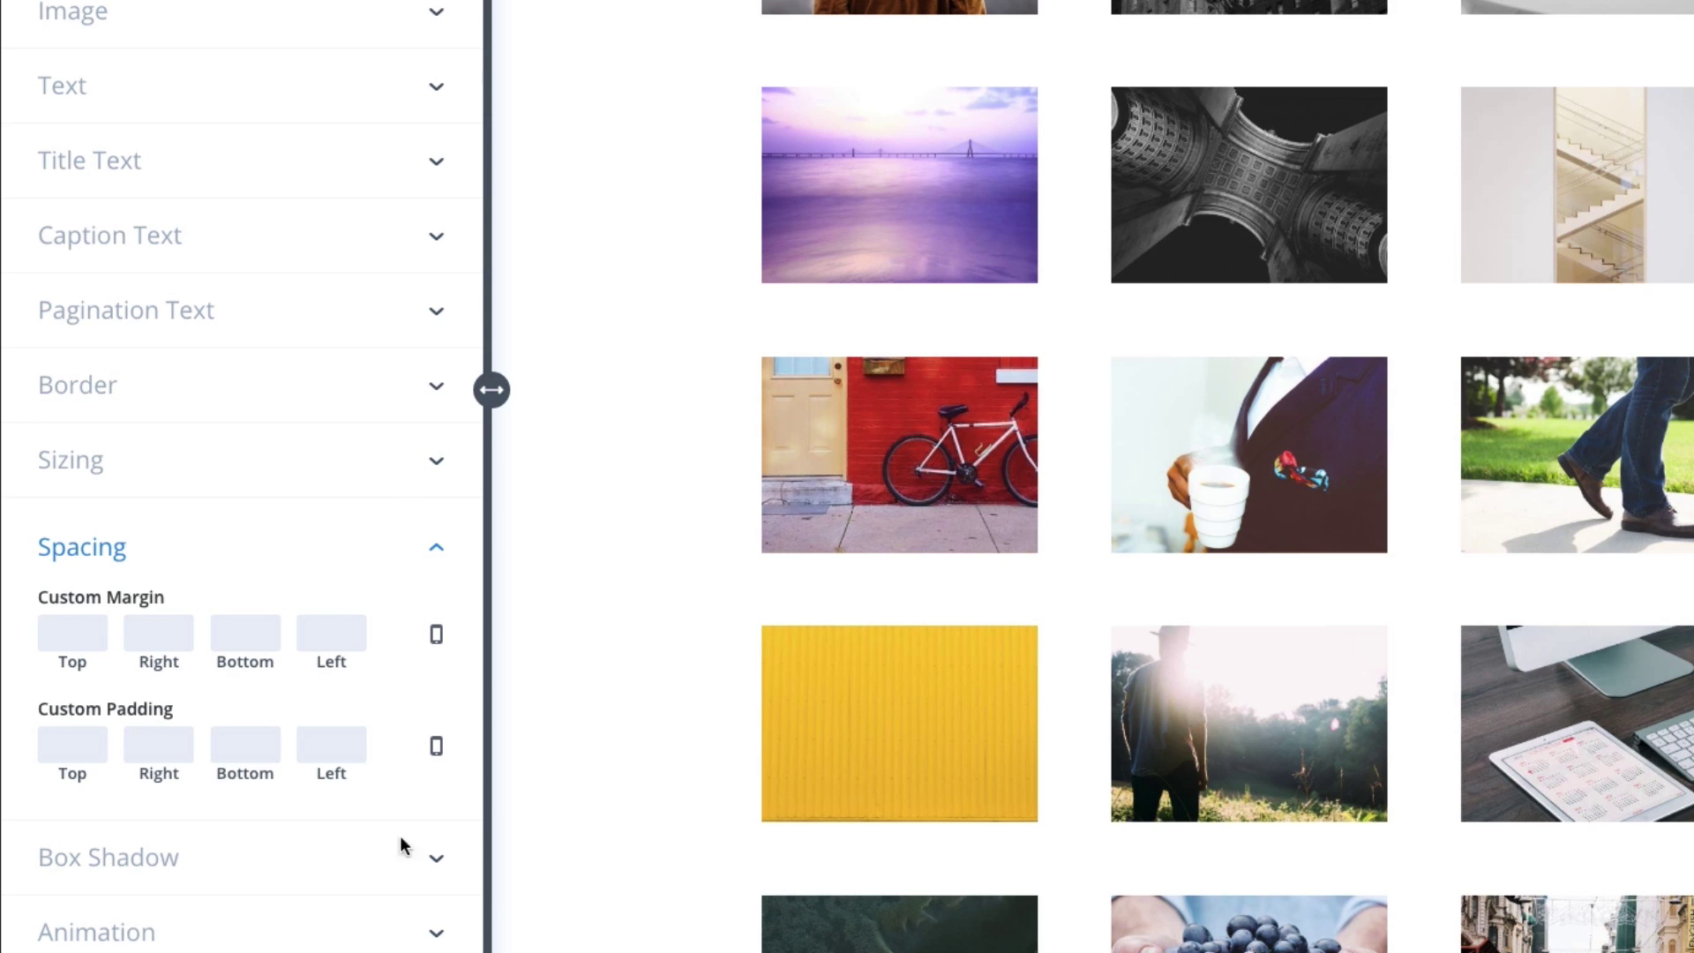
- Apply the bottom drop-shadow Box Shadow preset (6px offsets, 18px blur, 0px spread) to the gallery
{"action": "left_click", "coordinate": [179, 871]}
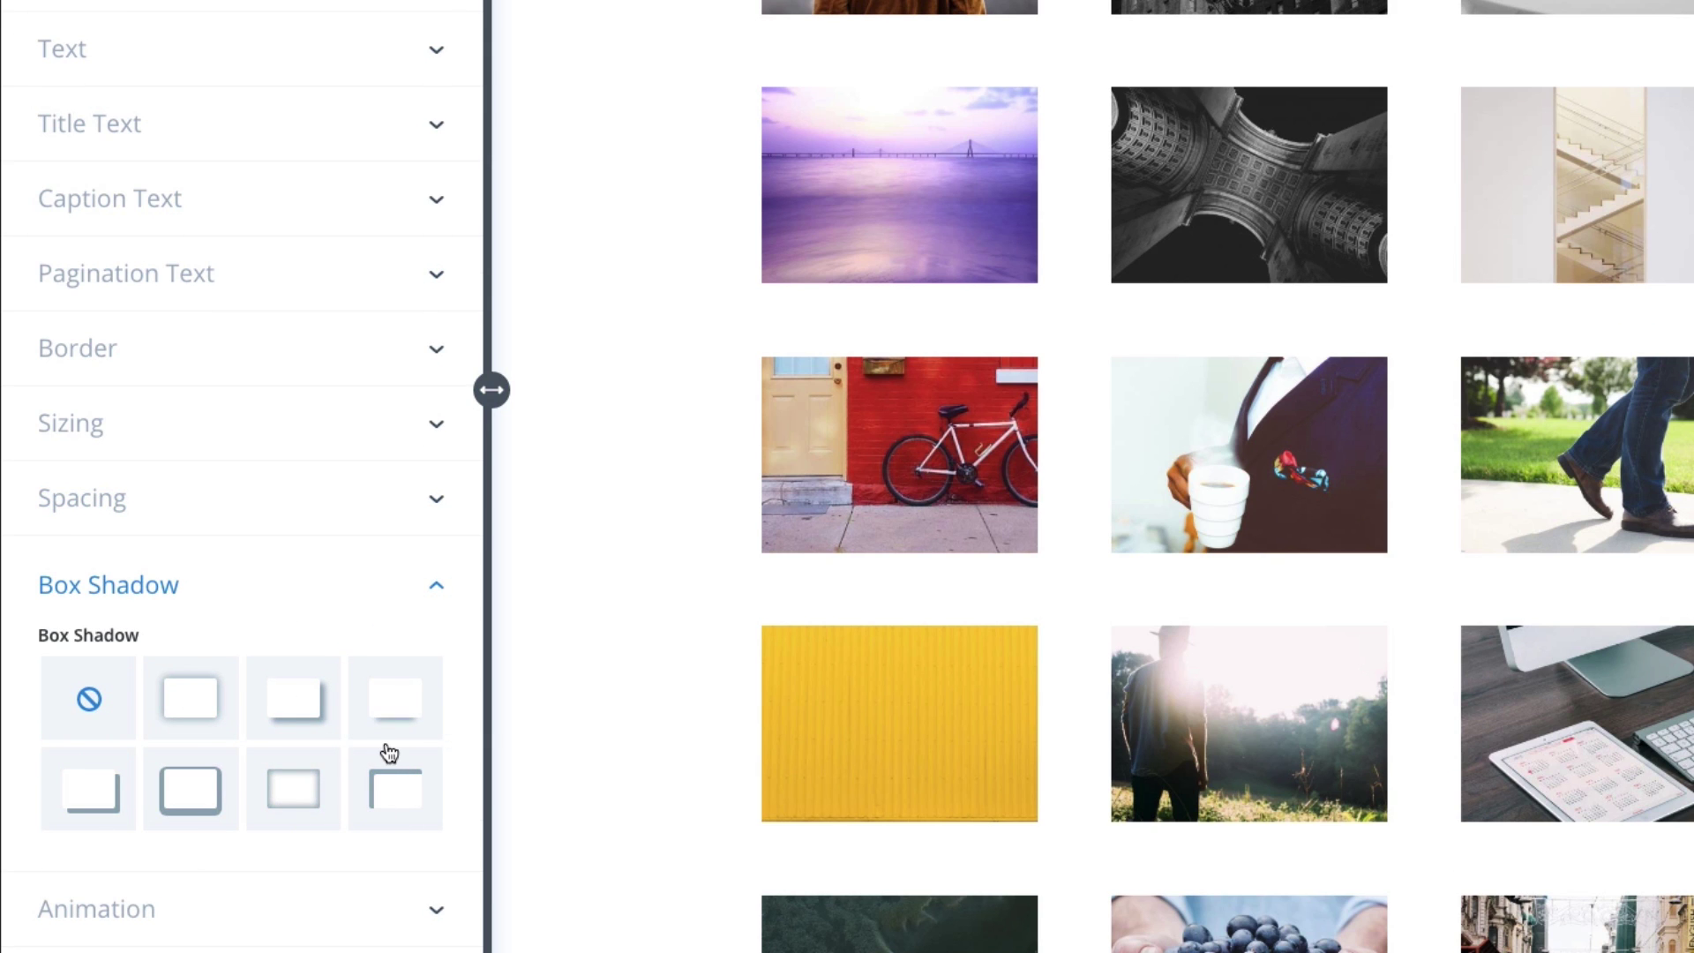
{"action": "left_click", "coordinate": [300, 698]}
{"action": "scroll", "coordinate": [1093, 477], "scroll_direction": "down", "scroll_amount": 5}
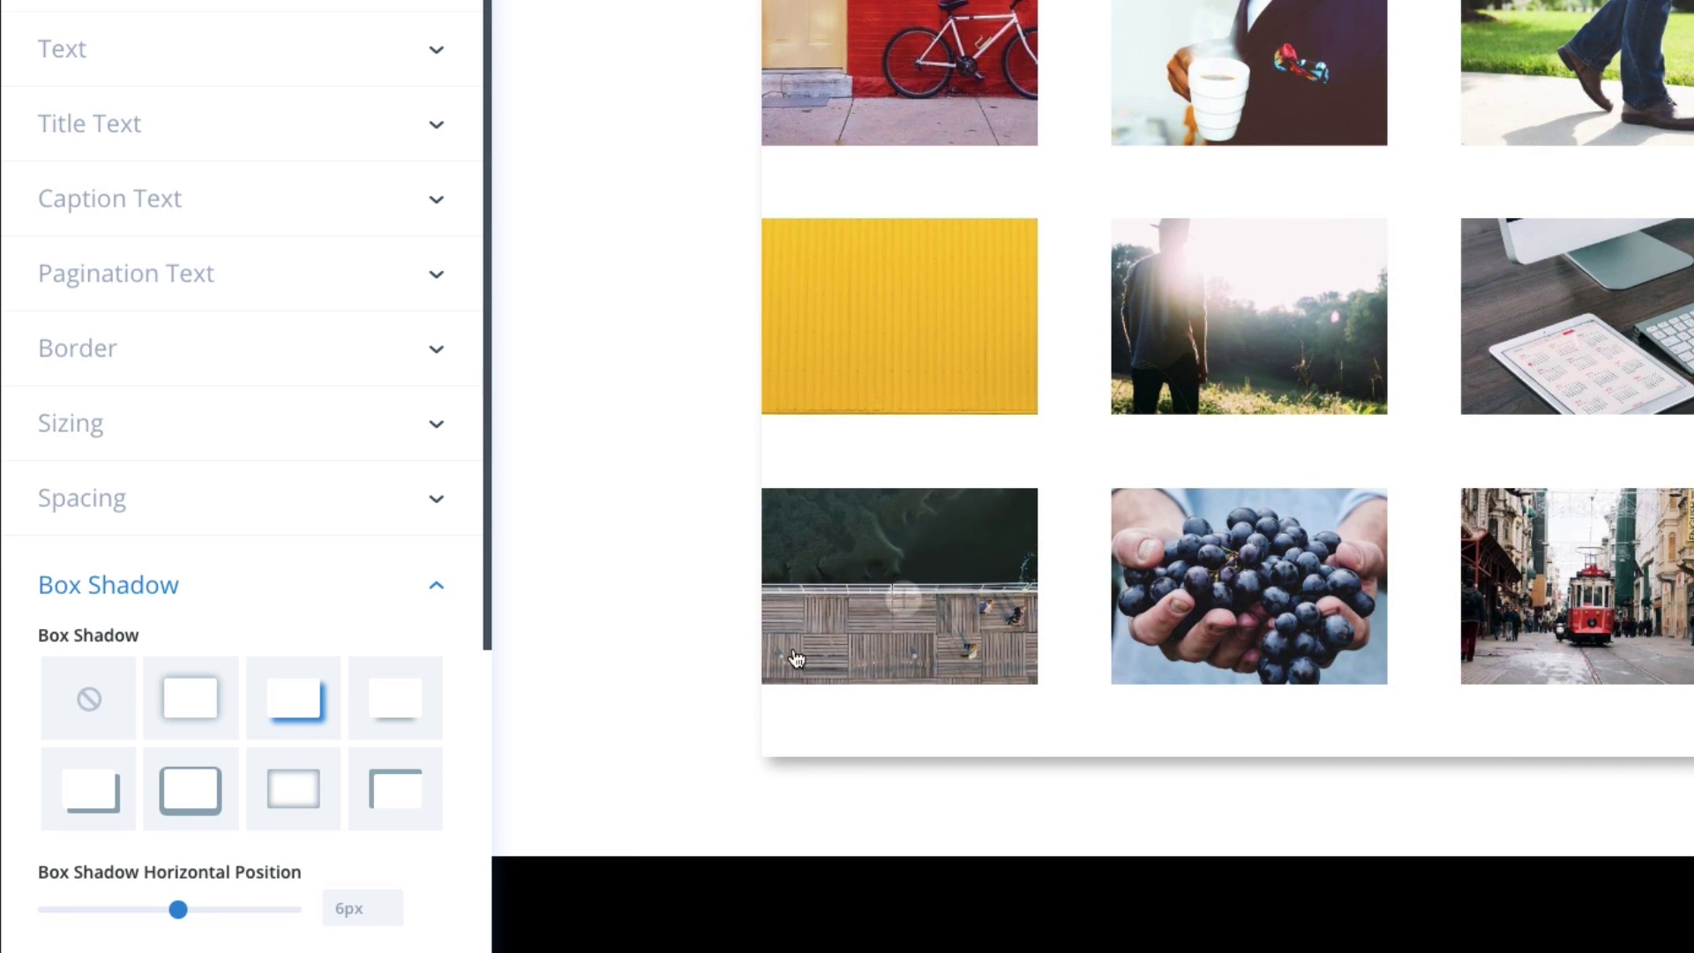
{"action": "scroll", "coordinate": [1660, 338], "scroll_direction": "up", "scroll_amount": 3}
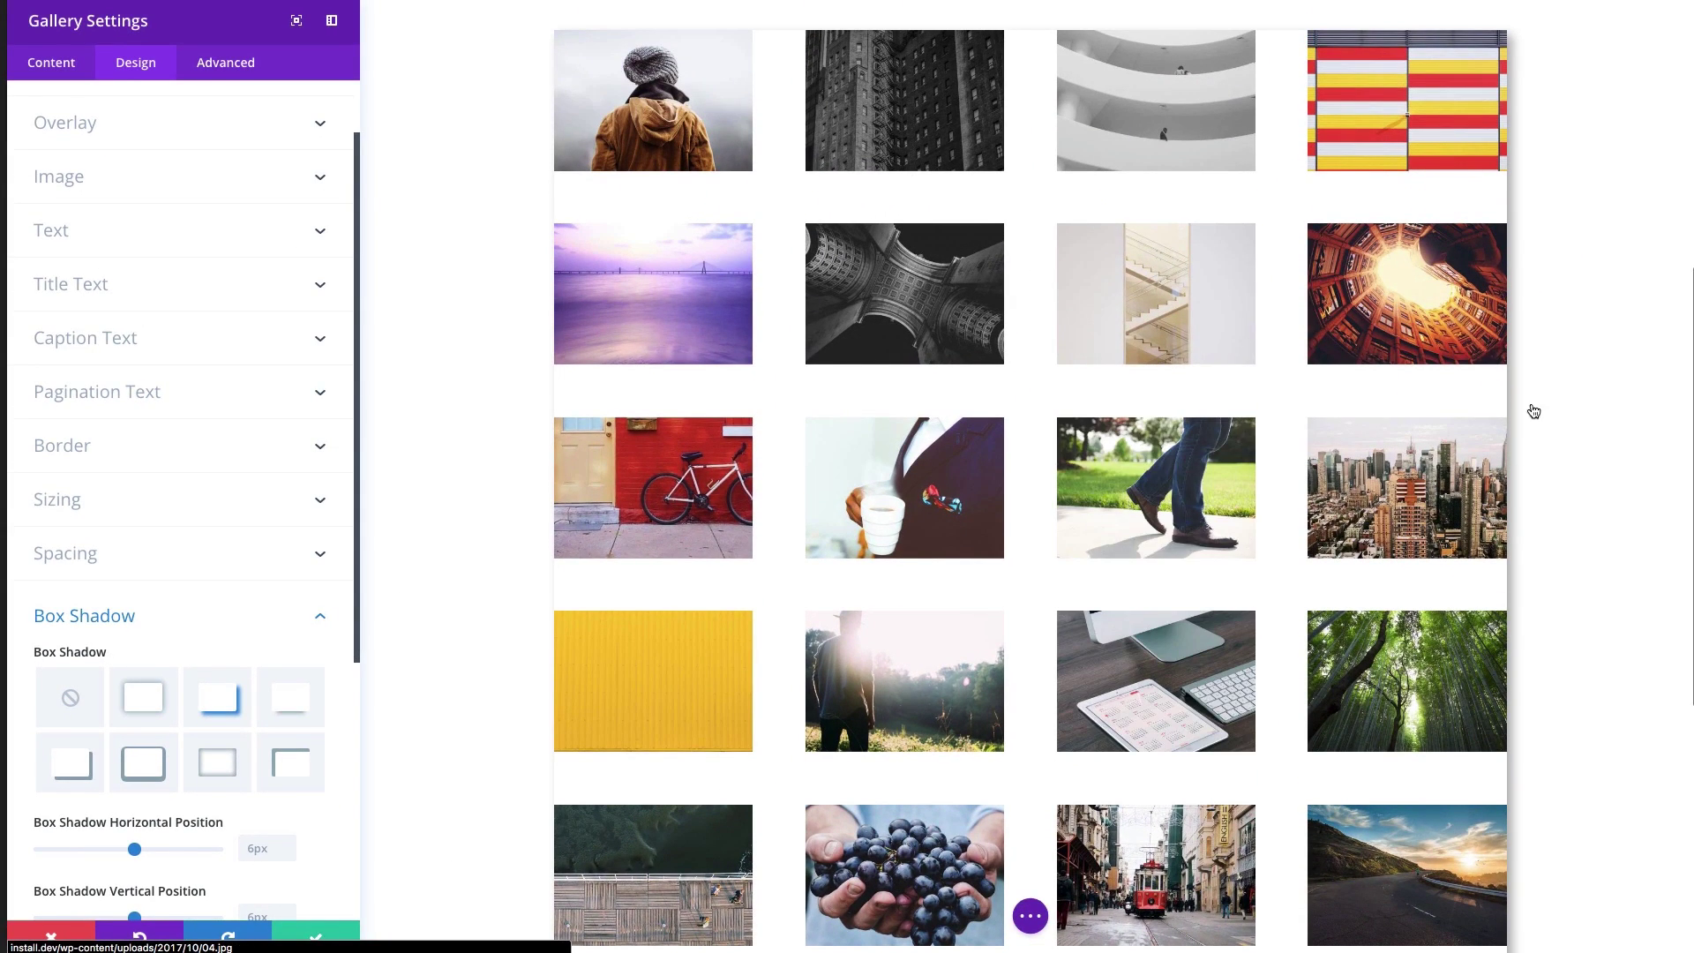
{"action": "scroll", "coordinate": [1444, 503], "scroll_direction": "down", "scroll_amount": 3}
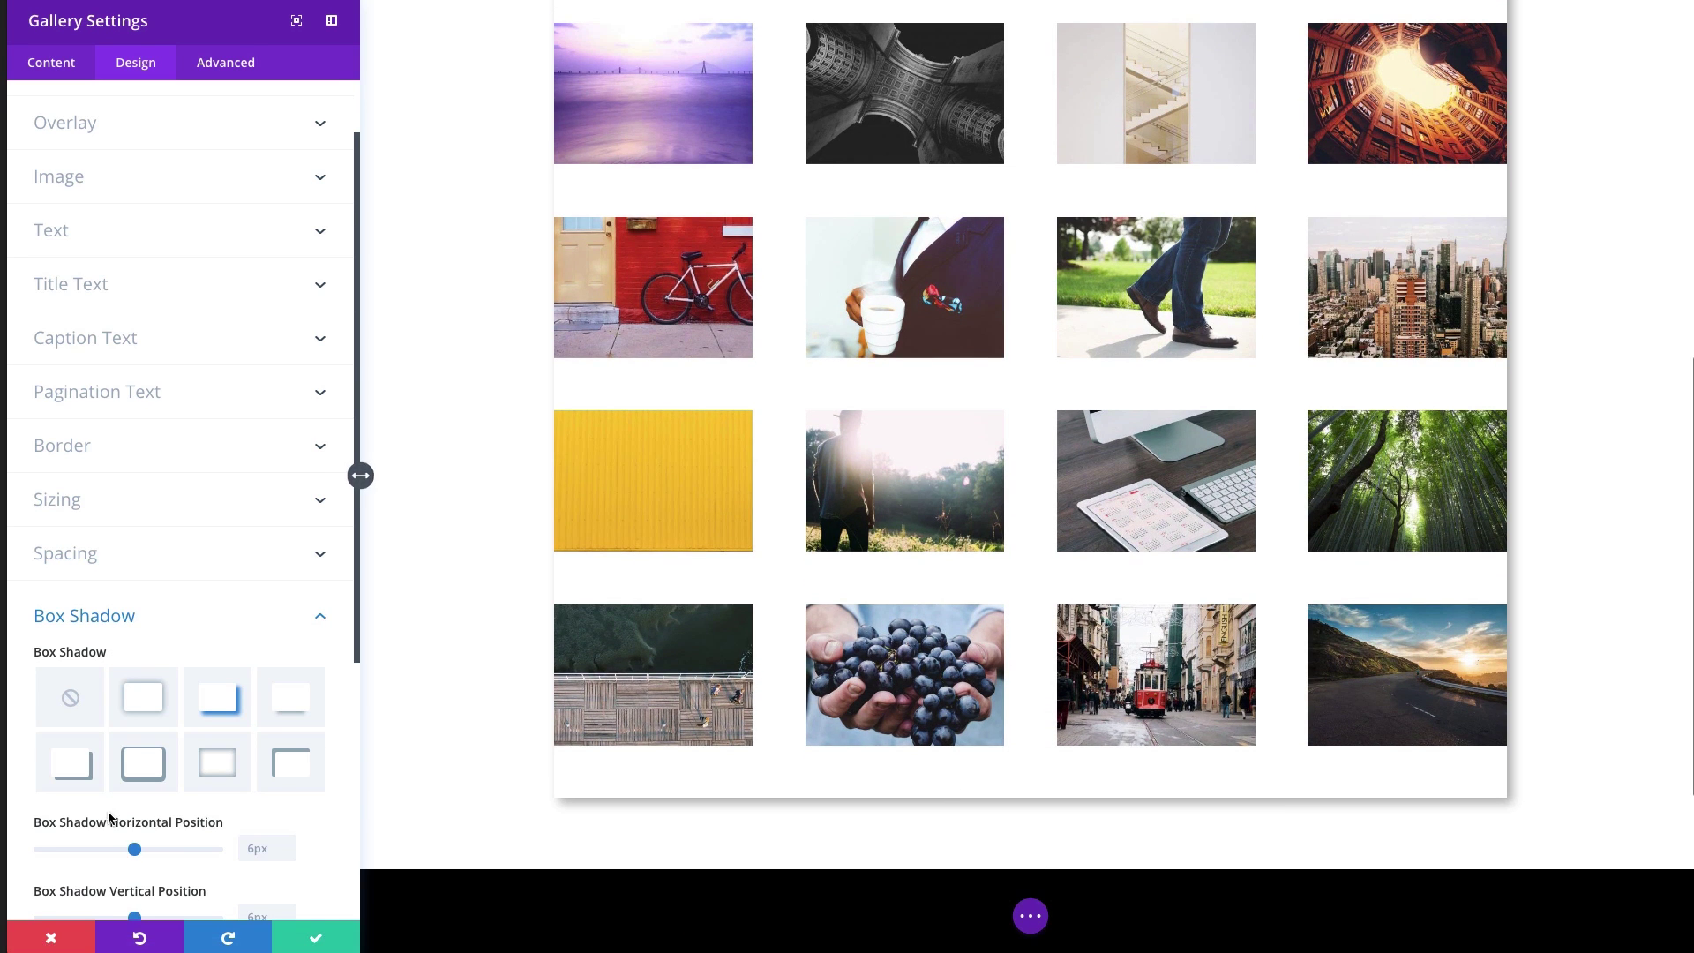
{"action": "scroll", "coordinate": [198, 829], "scroll_direction": "down", "scroll_amount": 2}
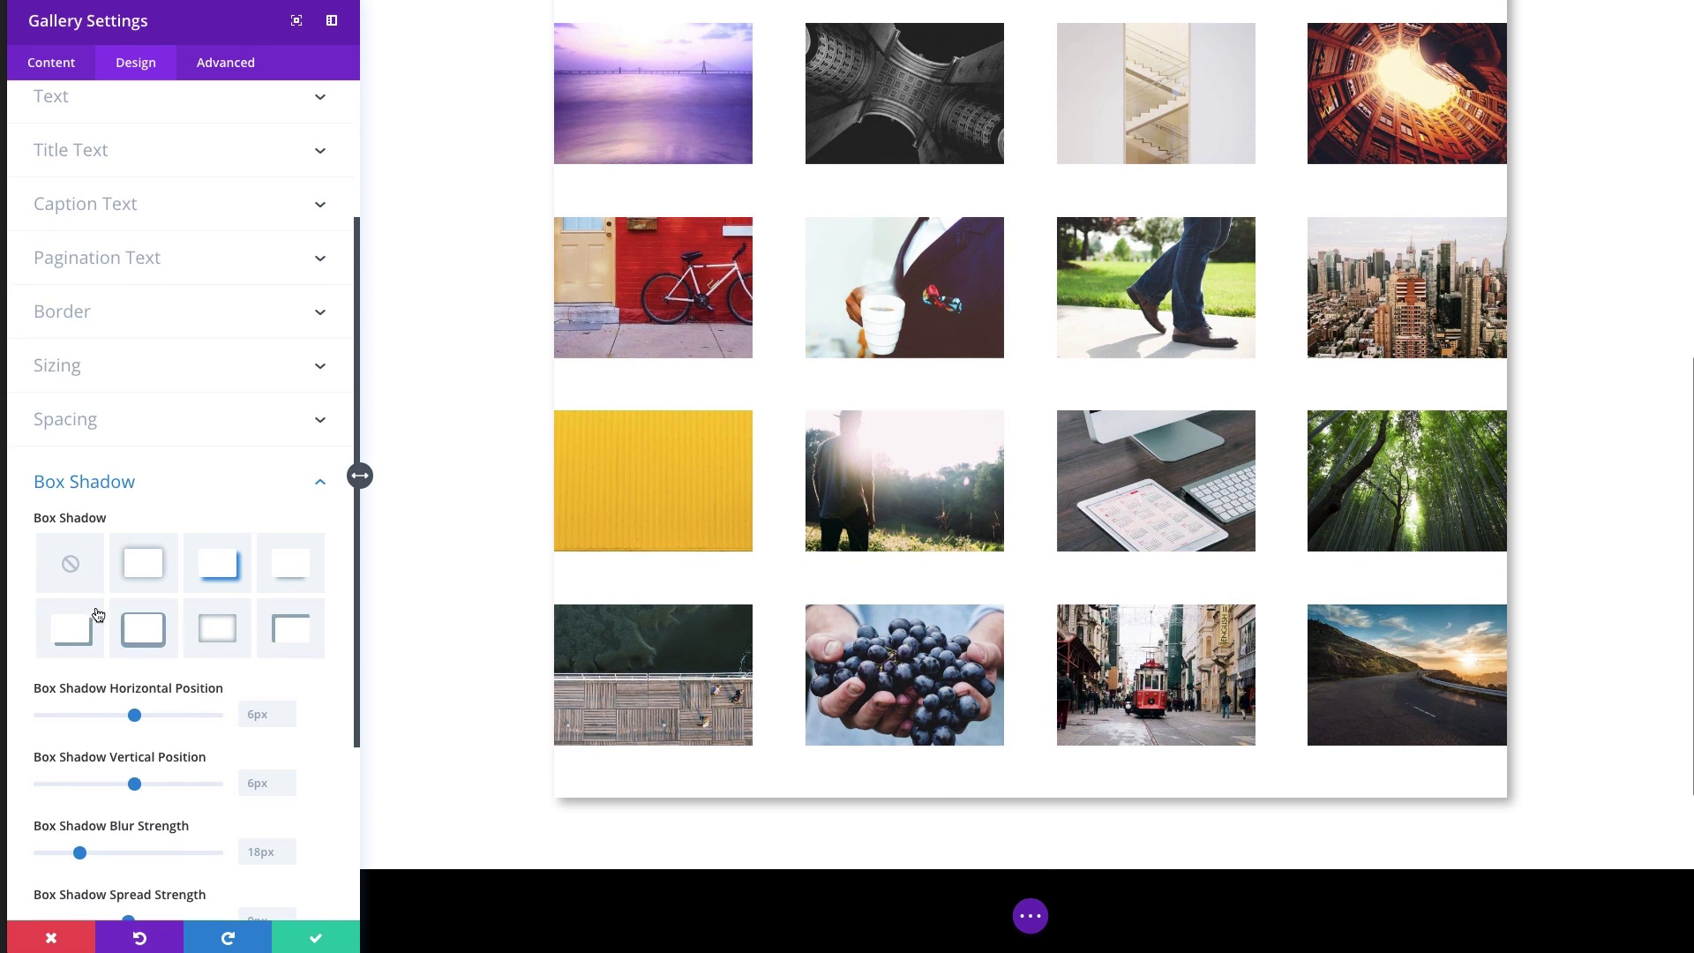
{"action": "scroll", "coordinate": [208, 620], "scroll_direction": "down", "scroll_amount": 2}
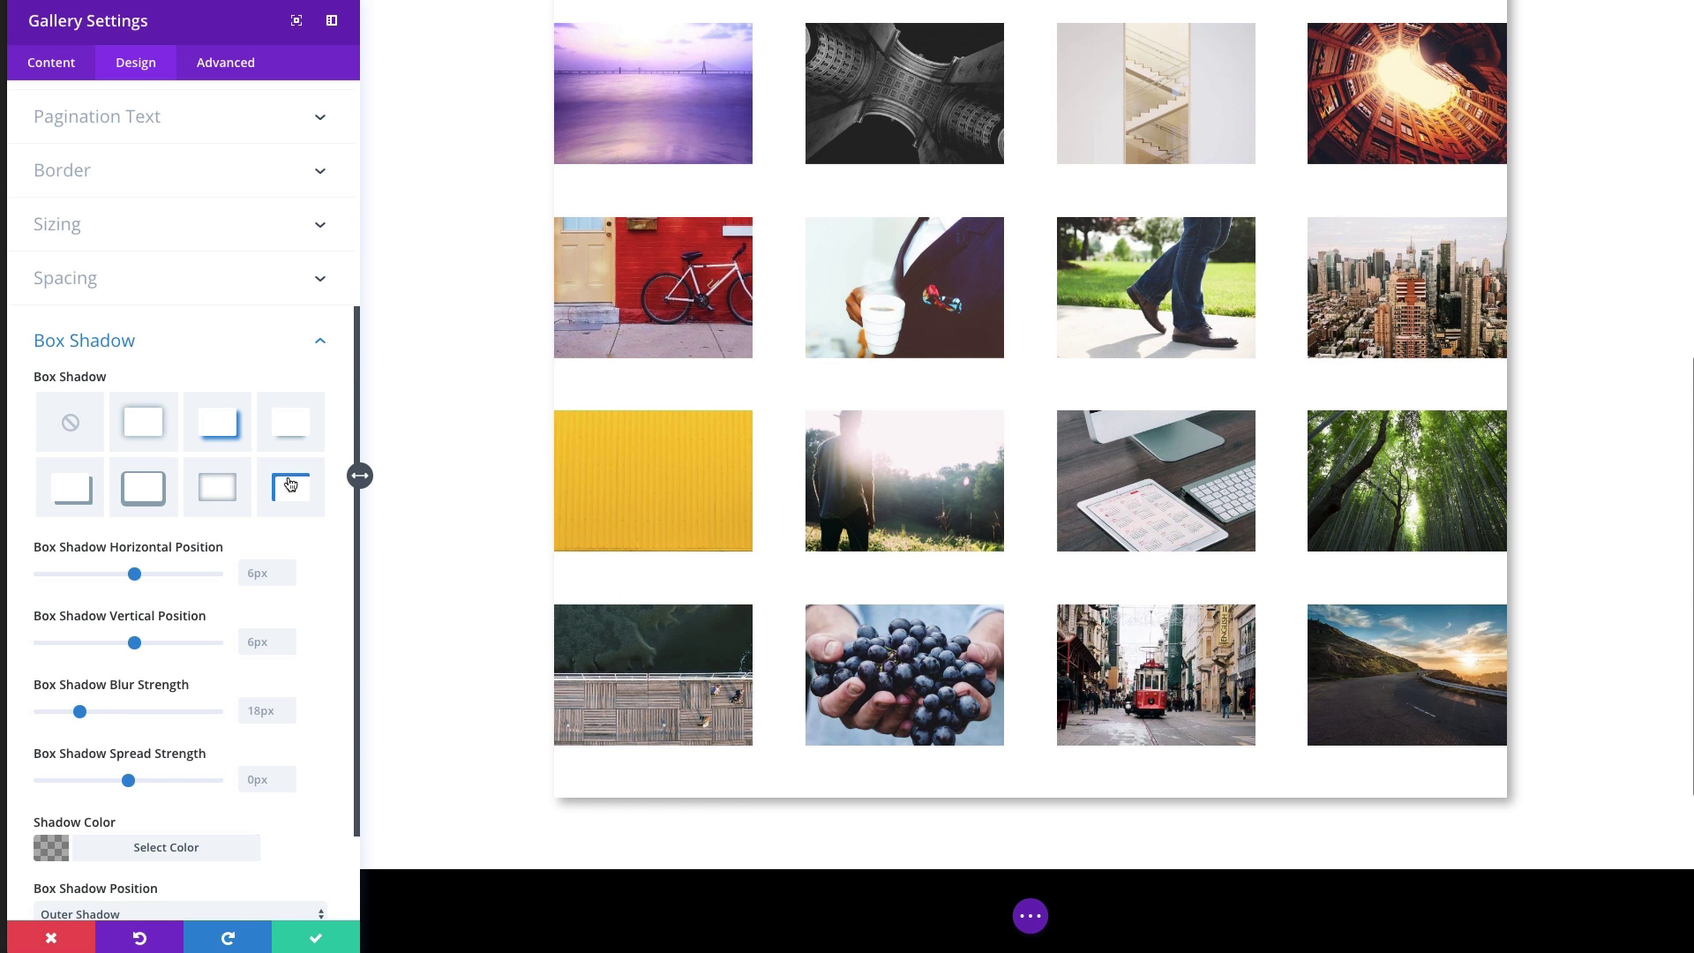
{"action": "scroll", "coordinate": [147, 695], "scroll_direction": "down", "scroll_amount": 2}
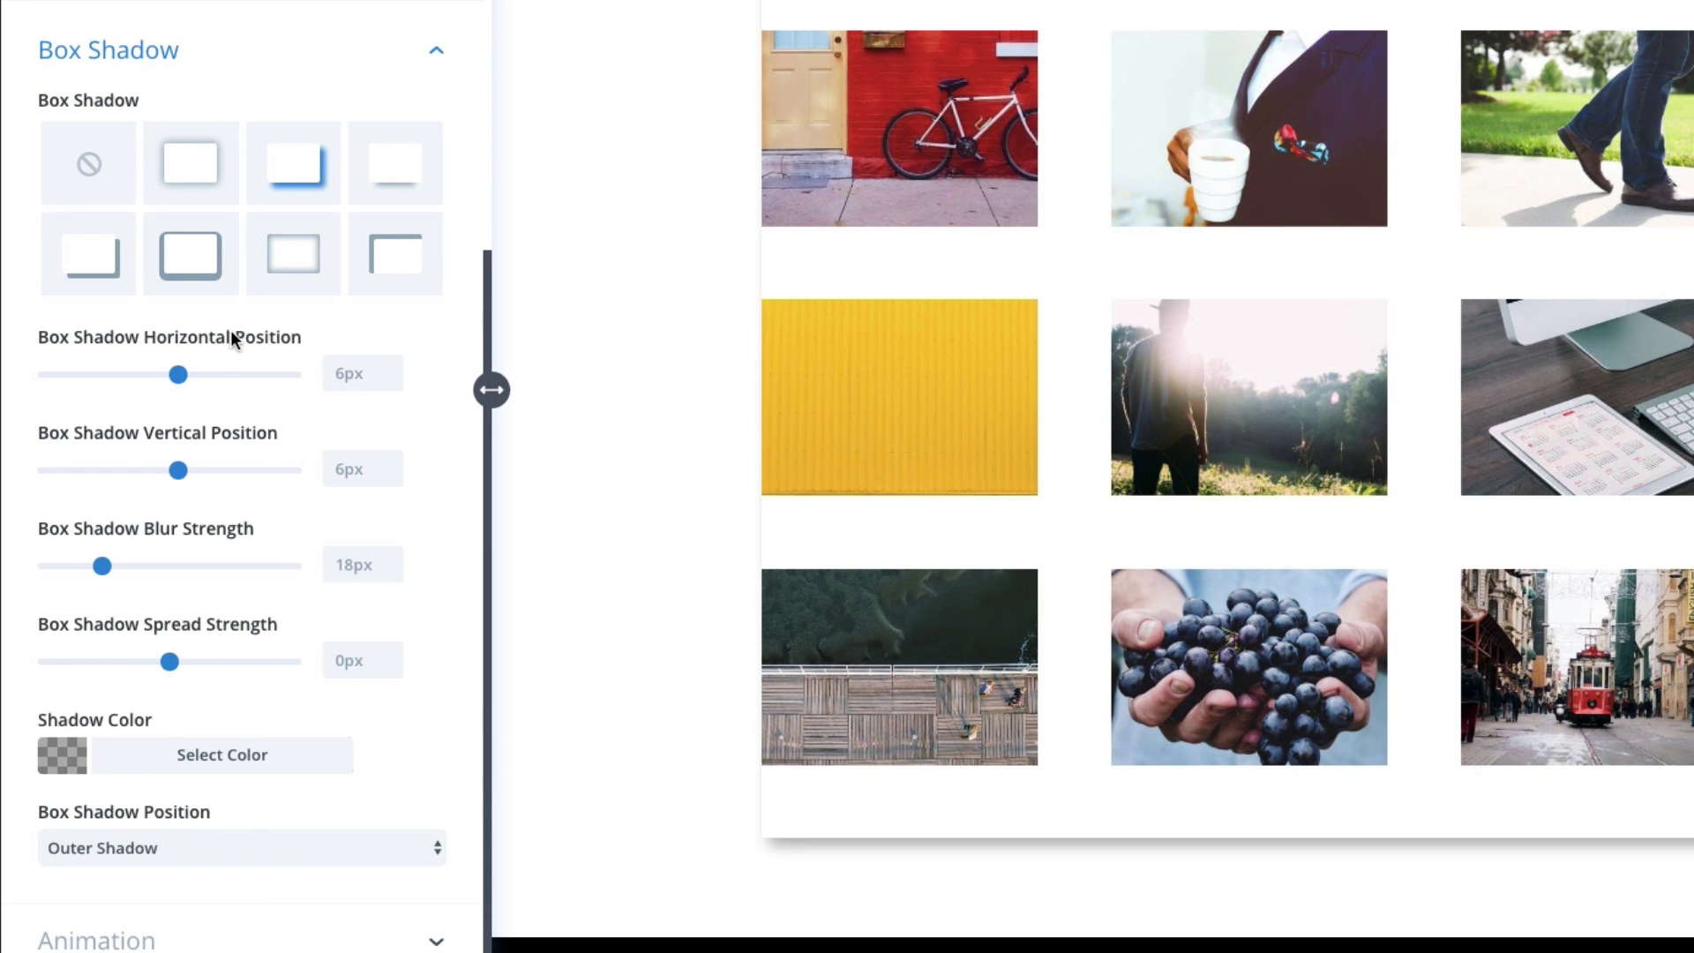
- Remove the gallery's box shadow and give it the Fade animation style
{"action": "left_click", "coordinate": [82, 166]}
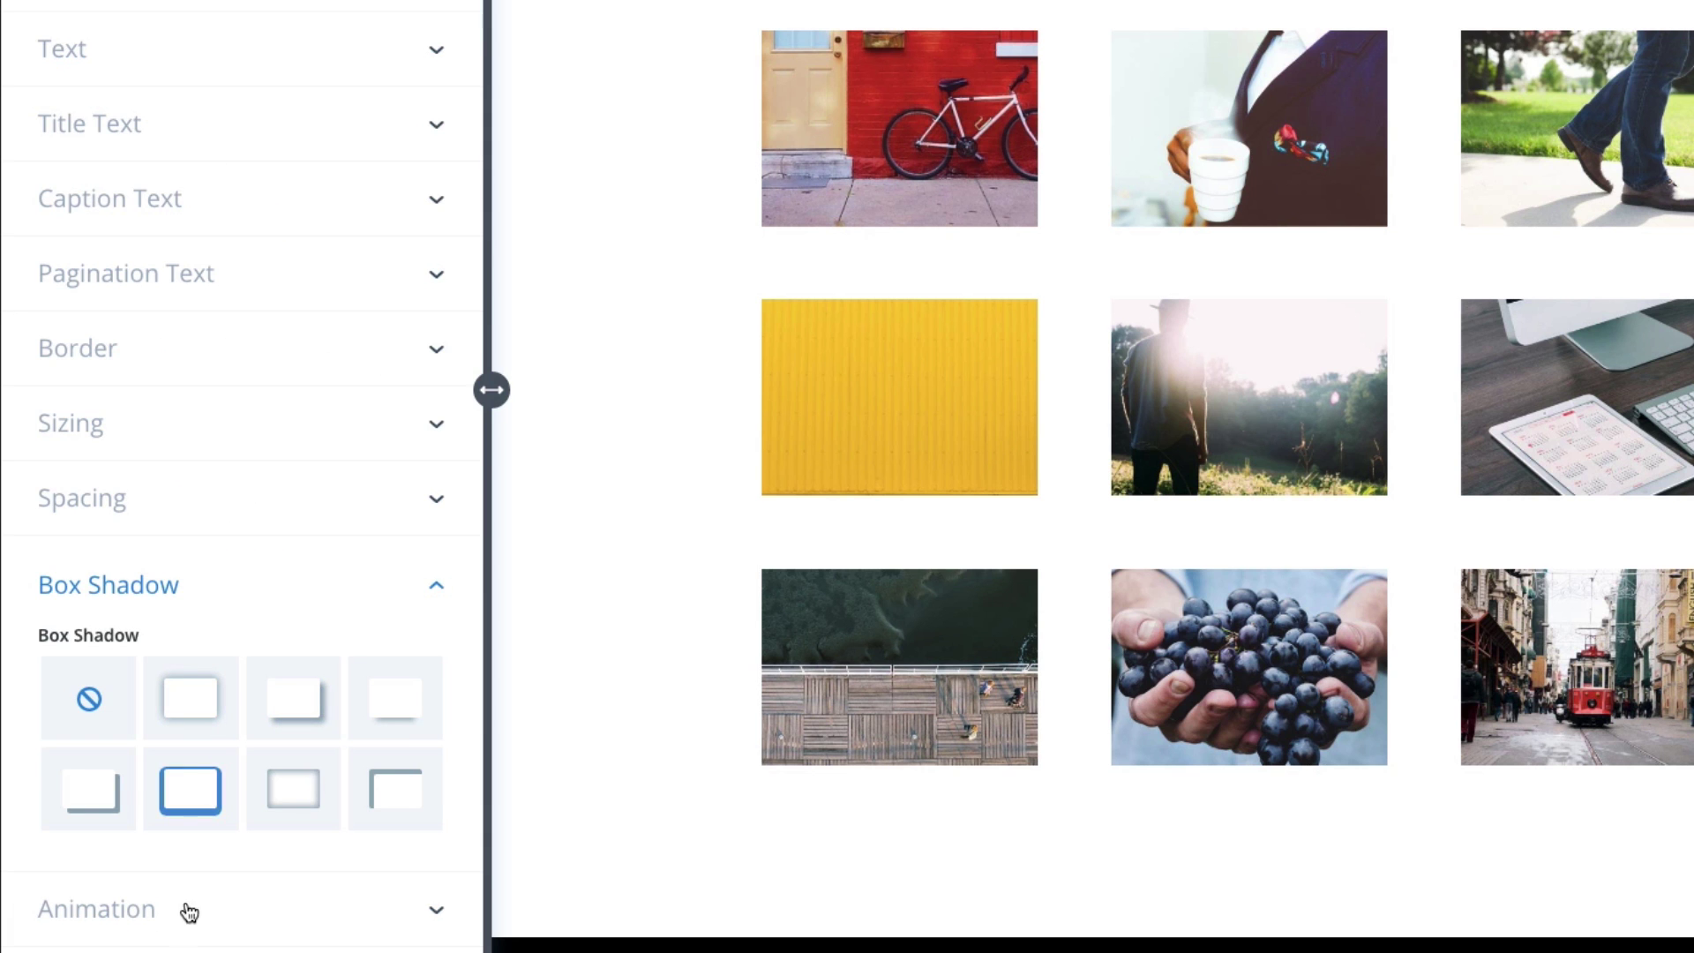
{"action": "left_click", "coordinate": [158, 915]}
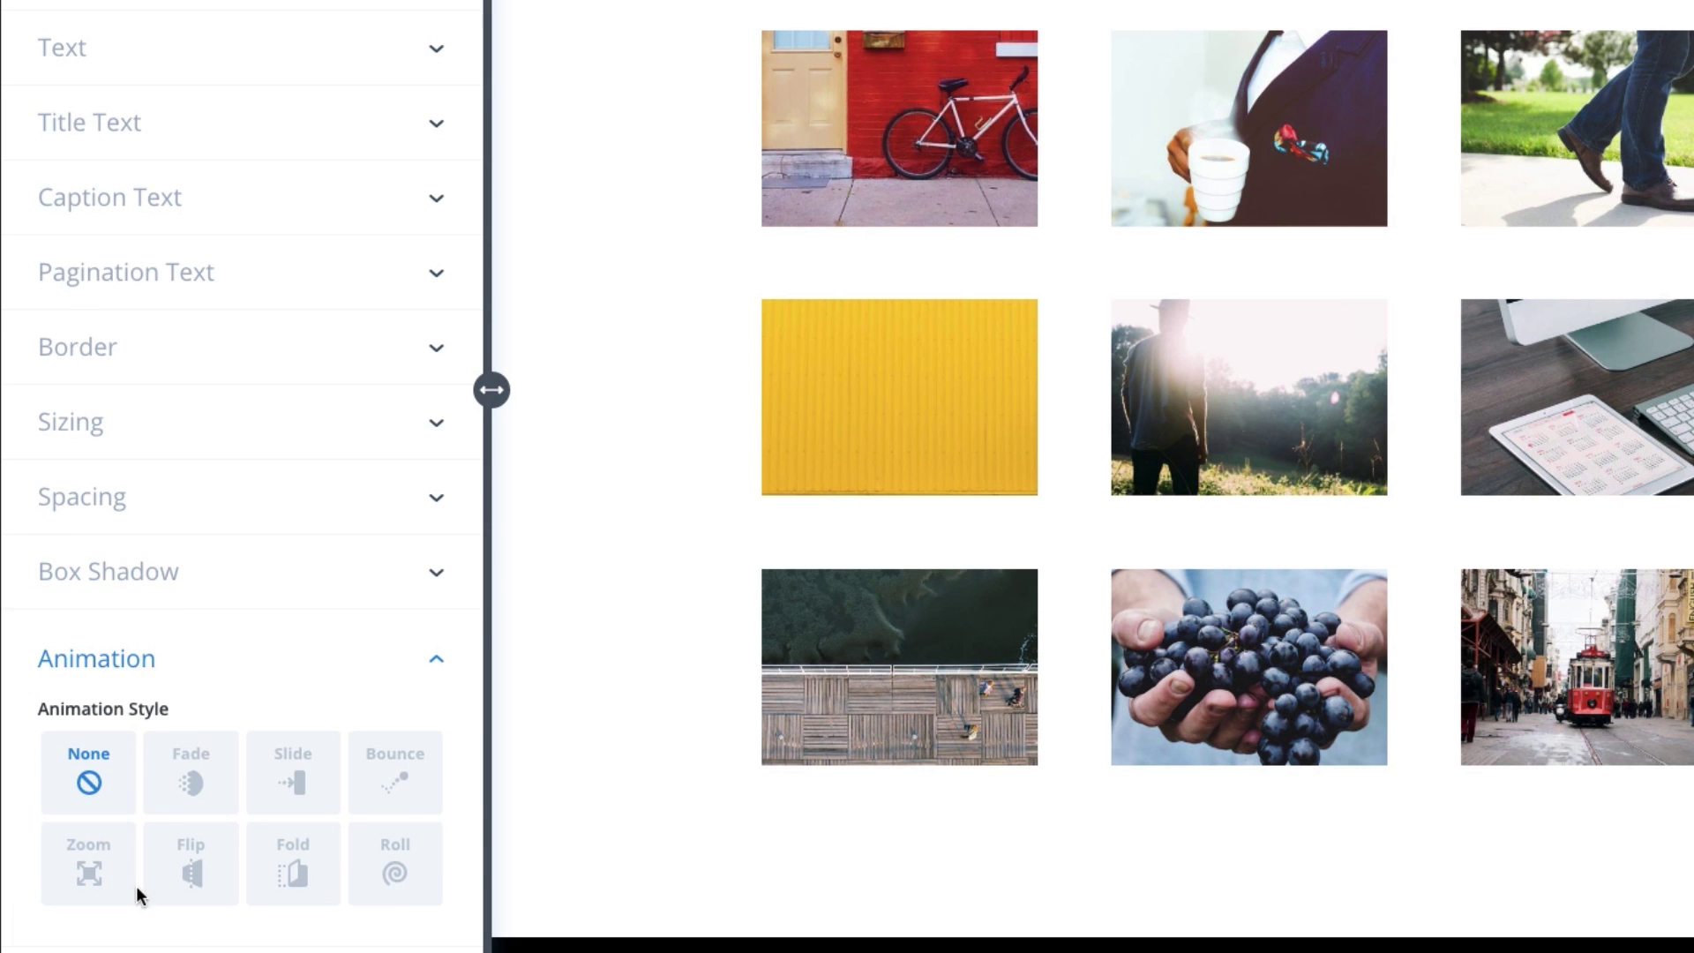
{"action": "left_click", "coordinate": [193, 781]}
- Keep the animation Speed Curve at Ease-In-Out
{"action": "scroll", "coordinate": [197, 799], "scroll_direction": "down", "scroll_amount": 5}
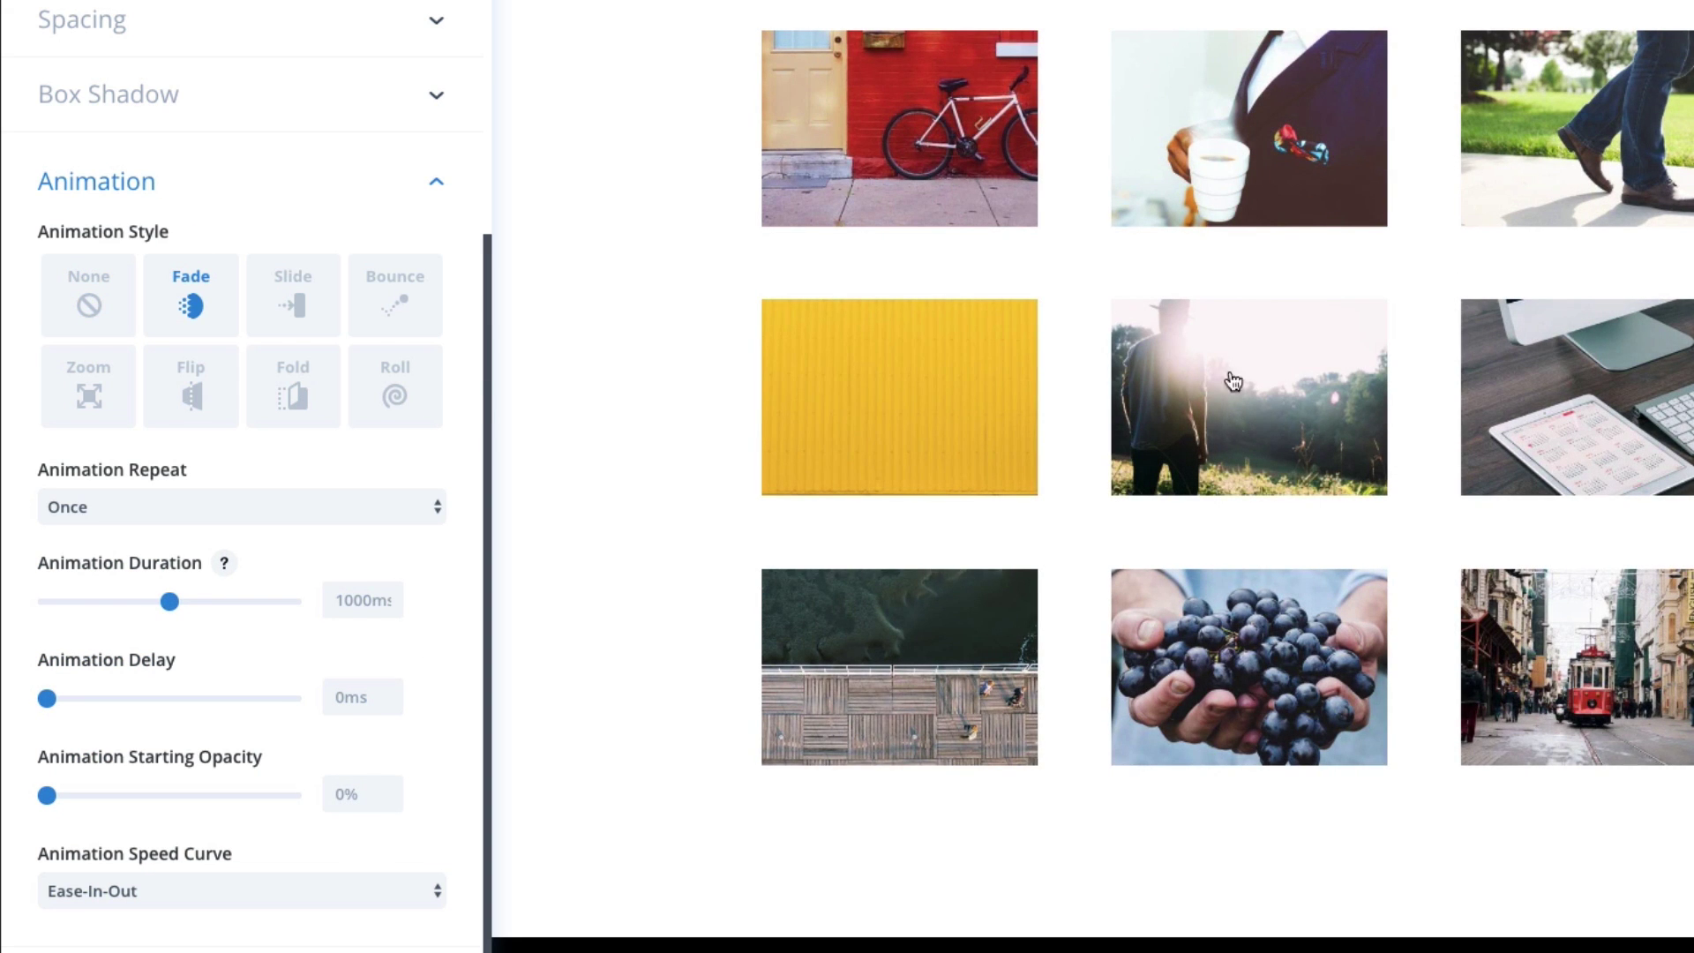
{"action": "scroll", "coordinate": [717, 396], "scroll_direction": "up", "scroll_amount": 6}
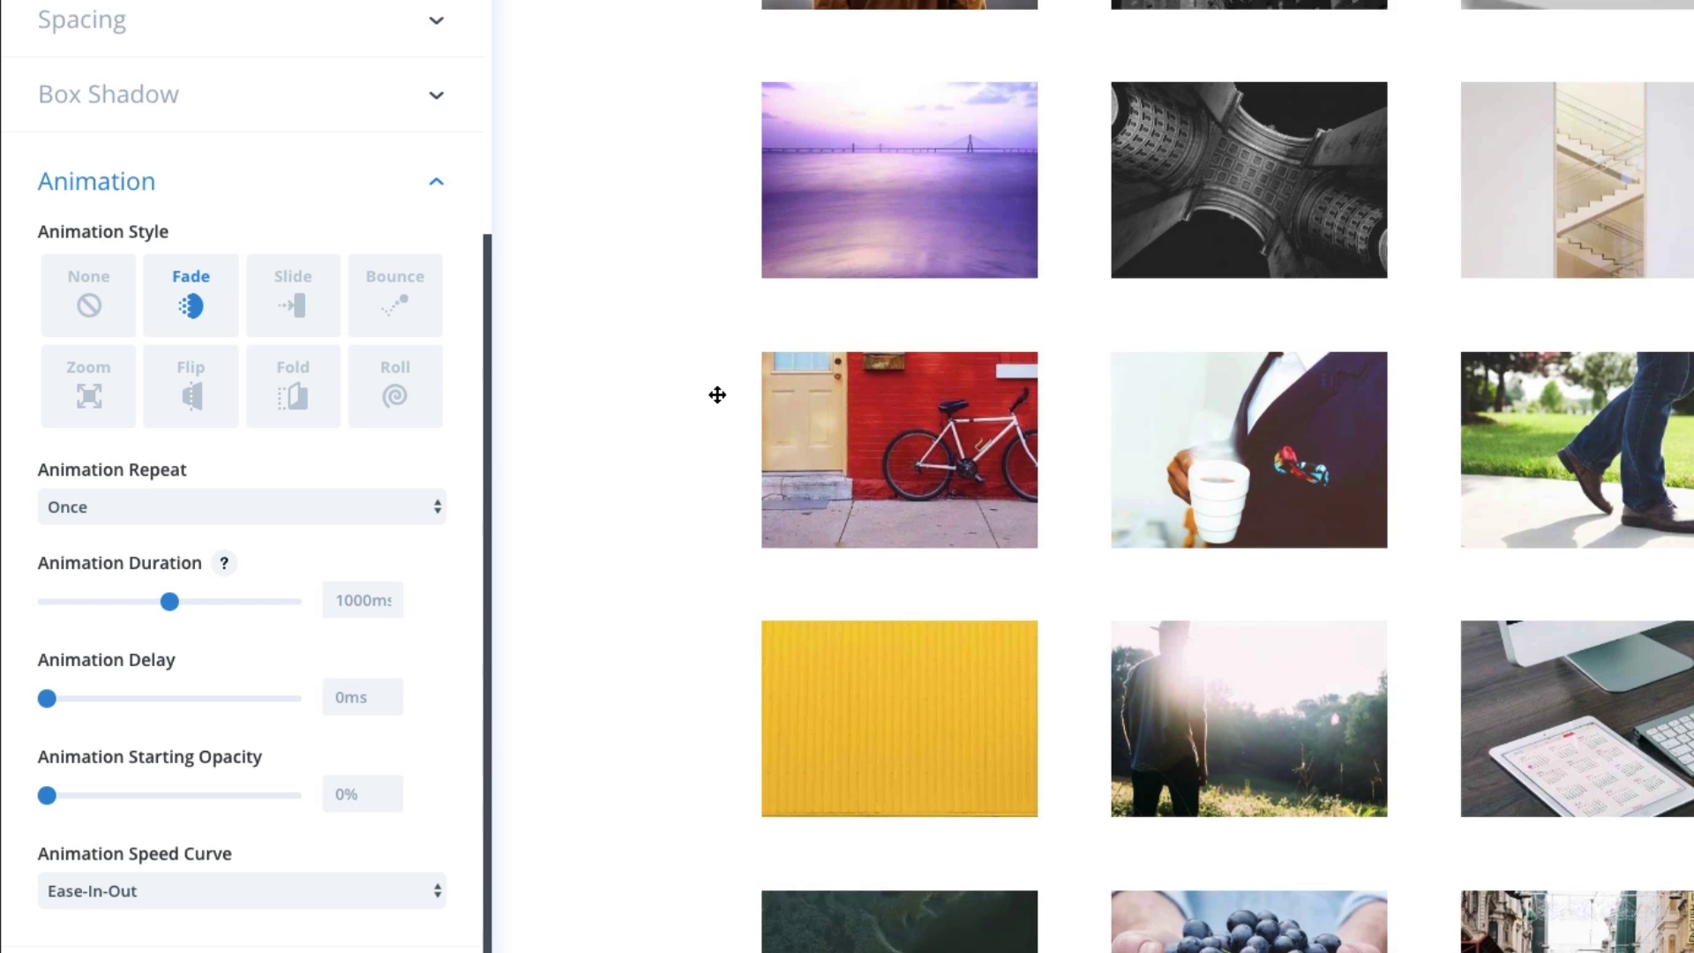
{"action": "scroll", "coordinate": [717, 396], "scroll_direction": "down", "scroll_amount": 4}
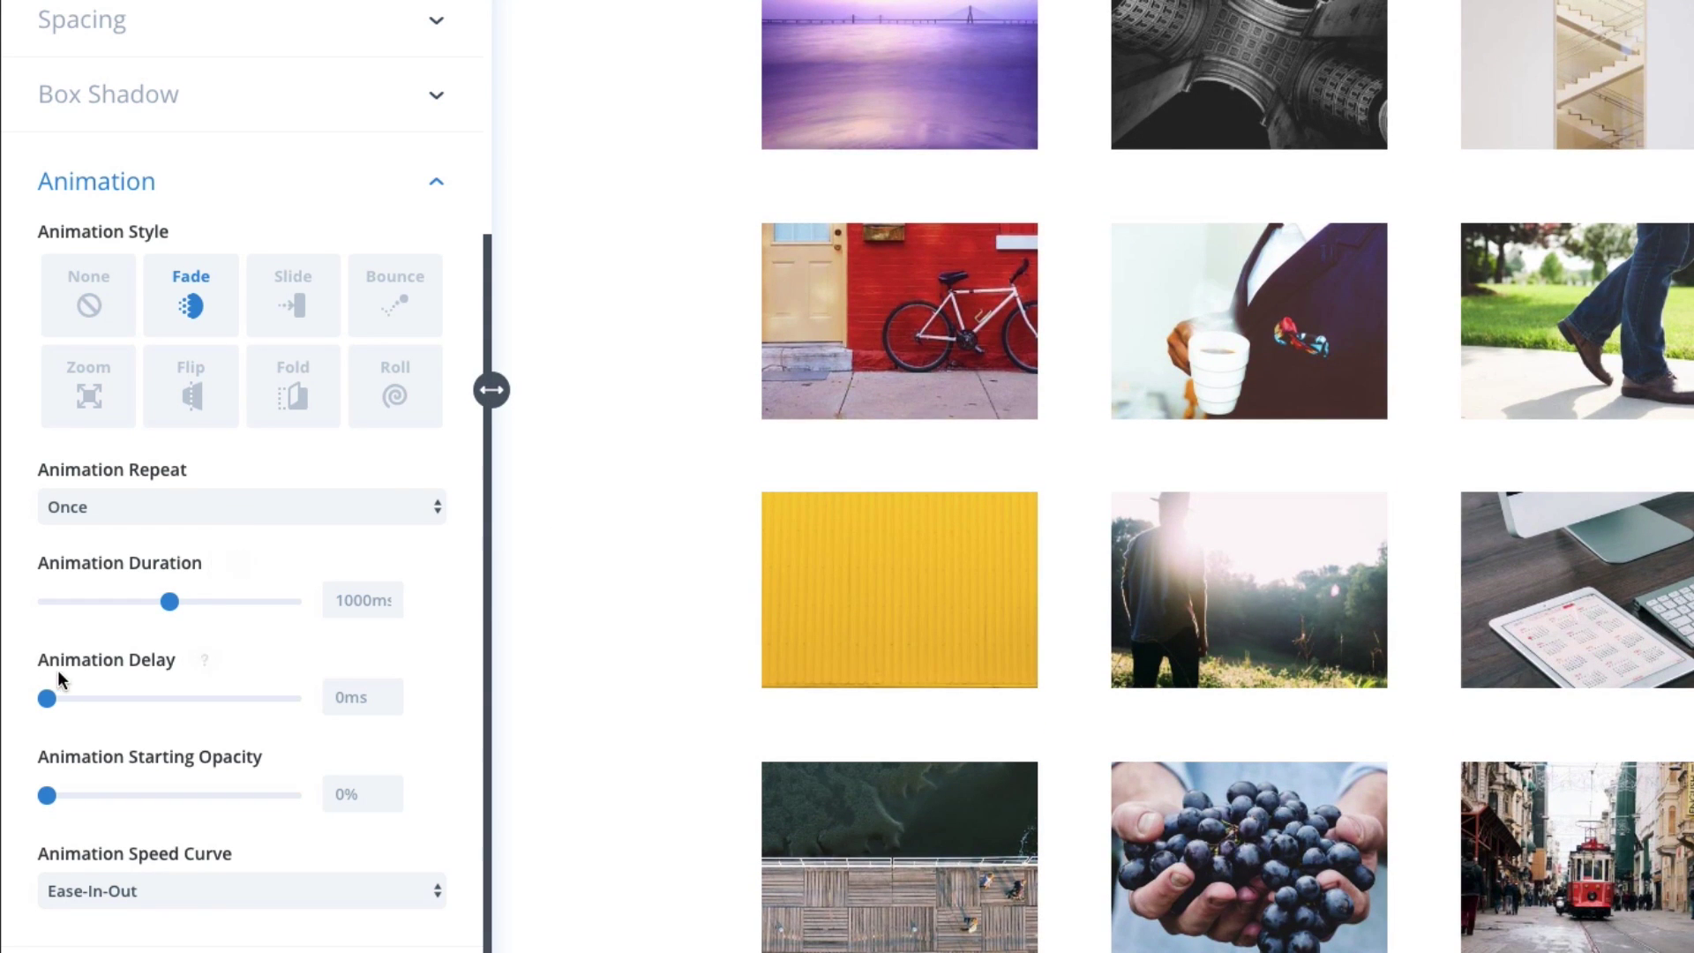
{"action": "left_click", "coordinate": [212, 893]}
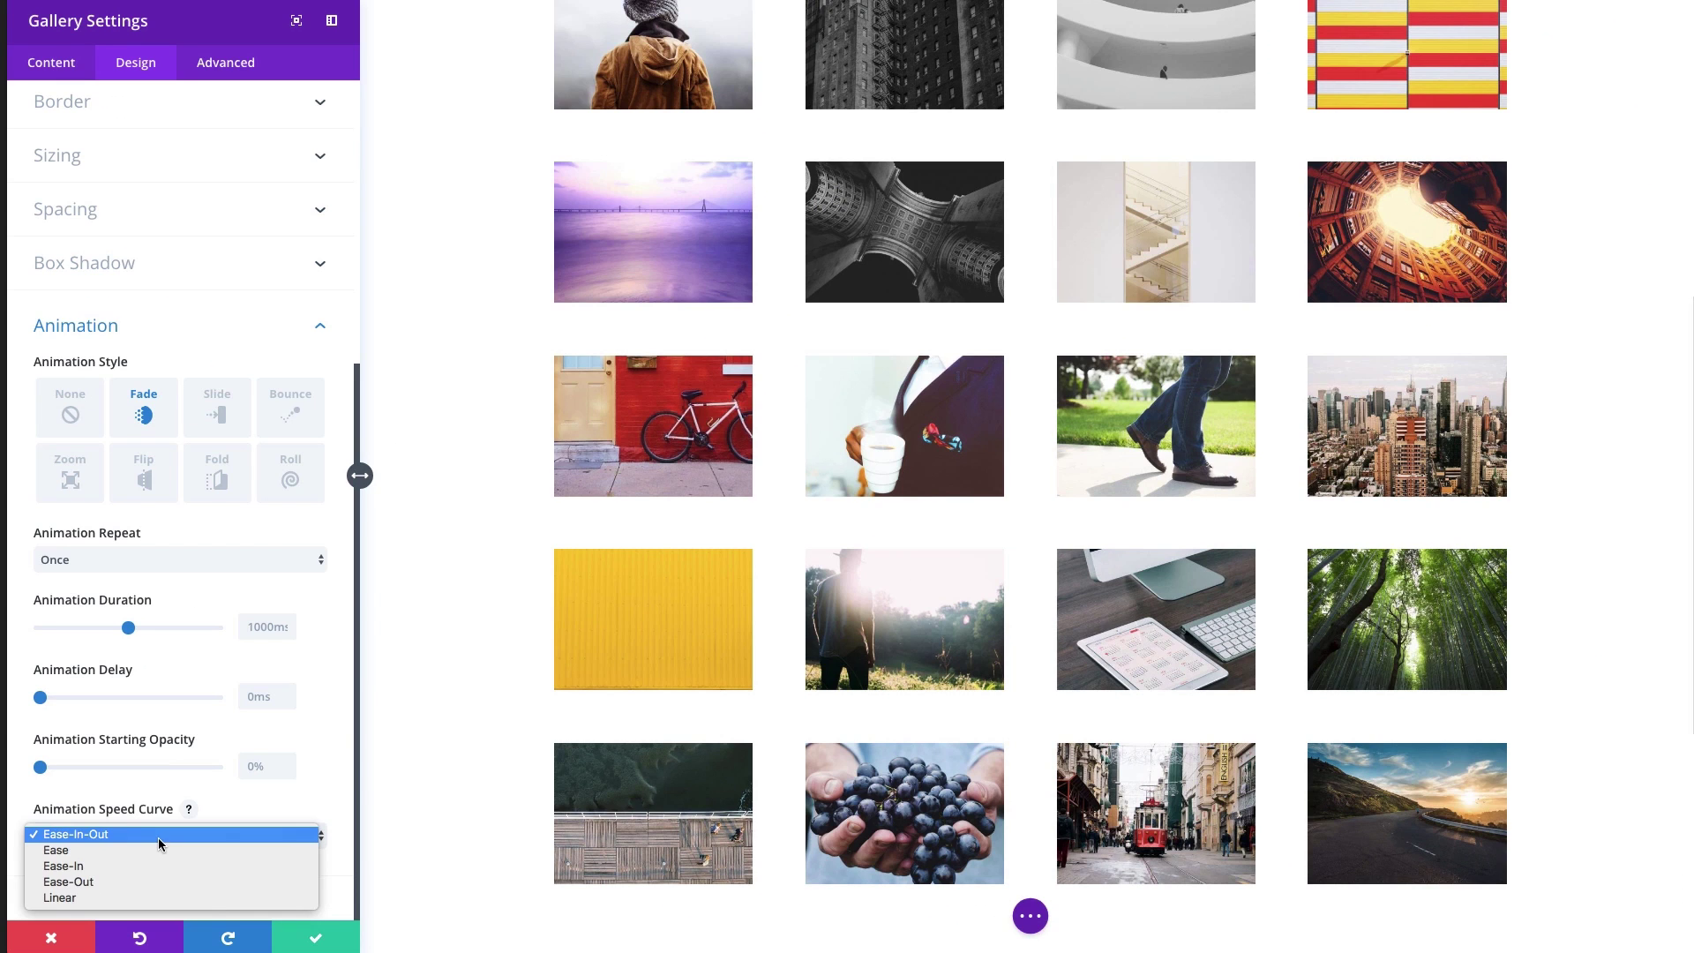
{"action": "left_click", "coordinate": [202, 864]}
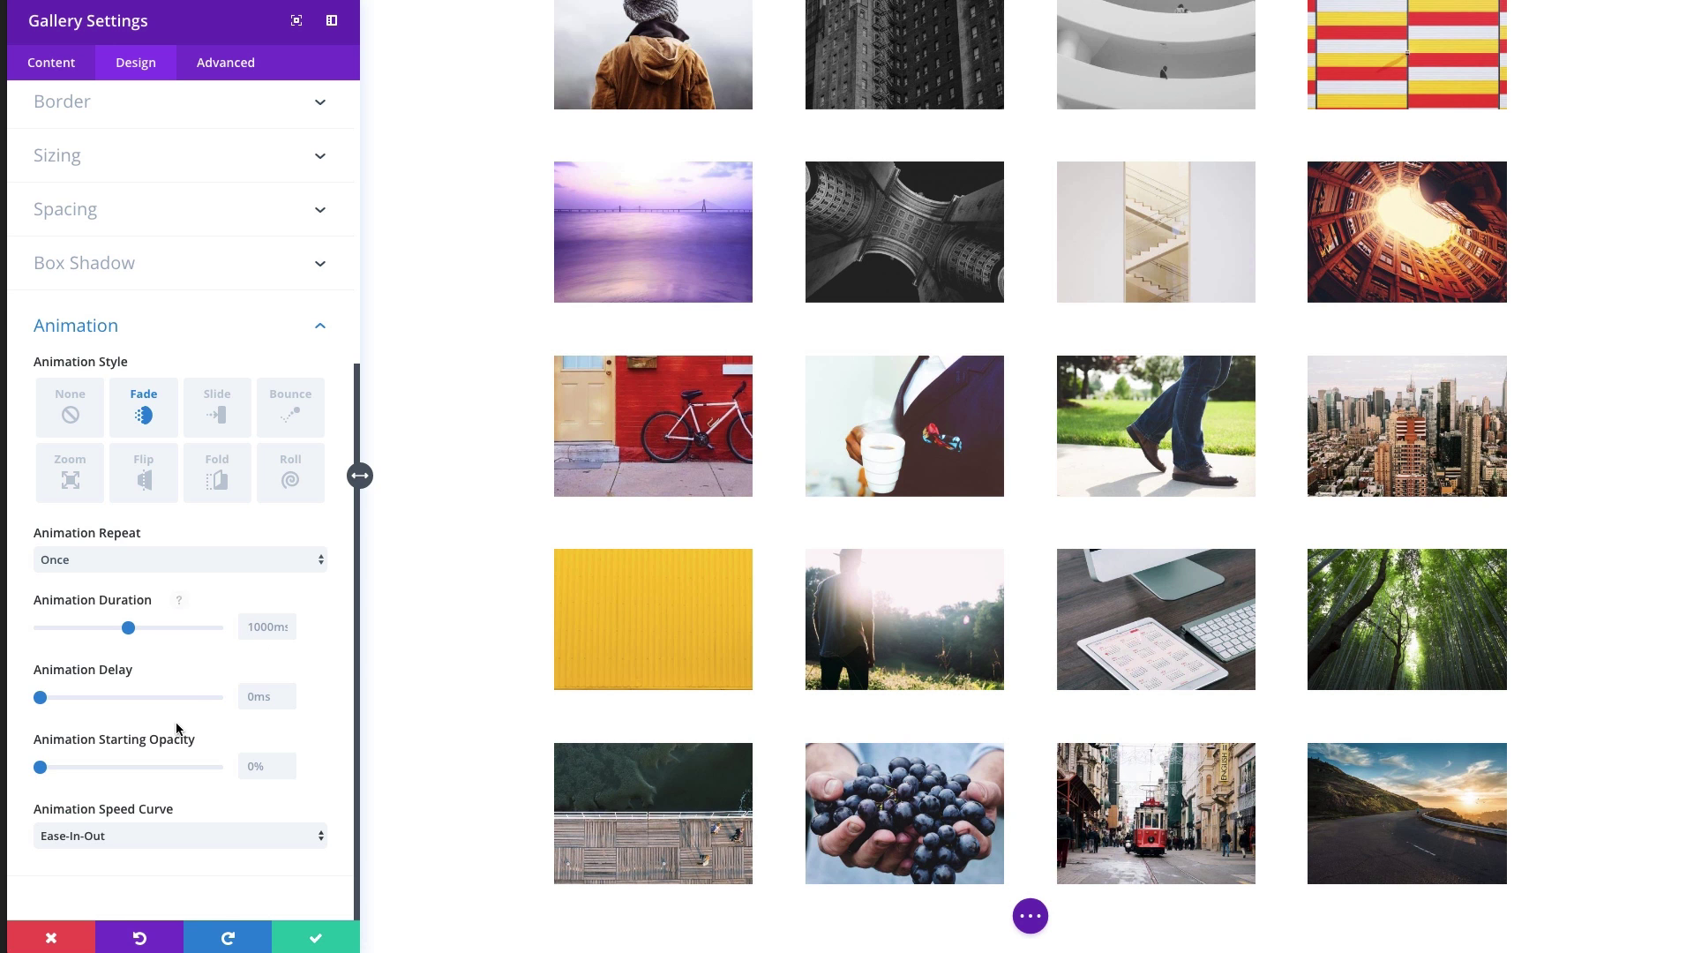
{"action": "scroll", "coordinate": [215, 835], "scroll_direction": "up", "scroll_amount": 5}
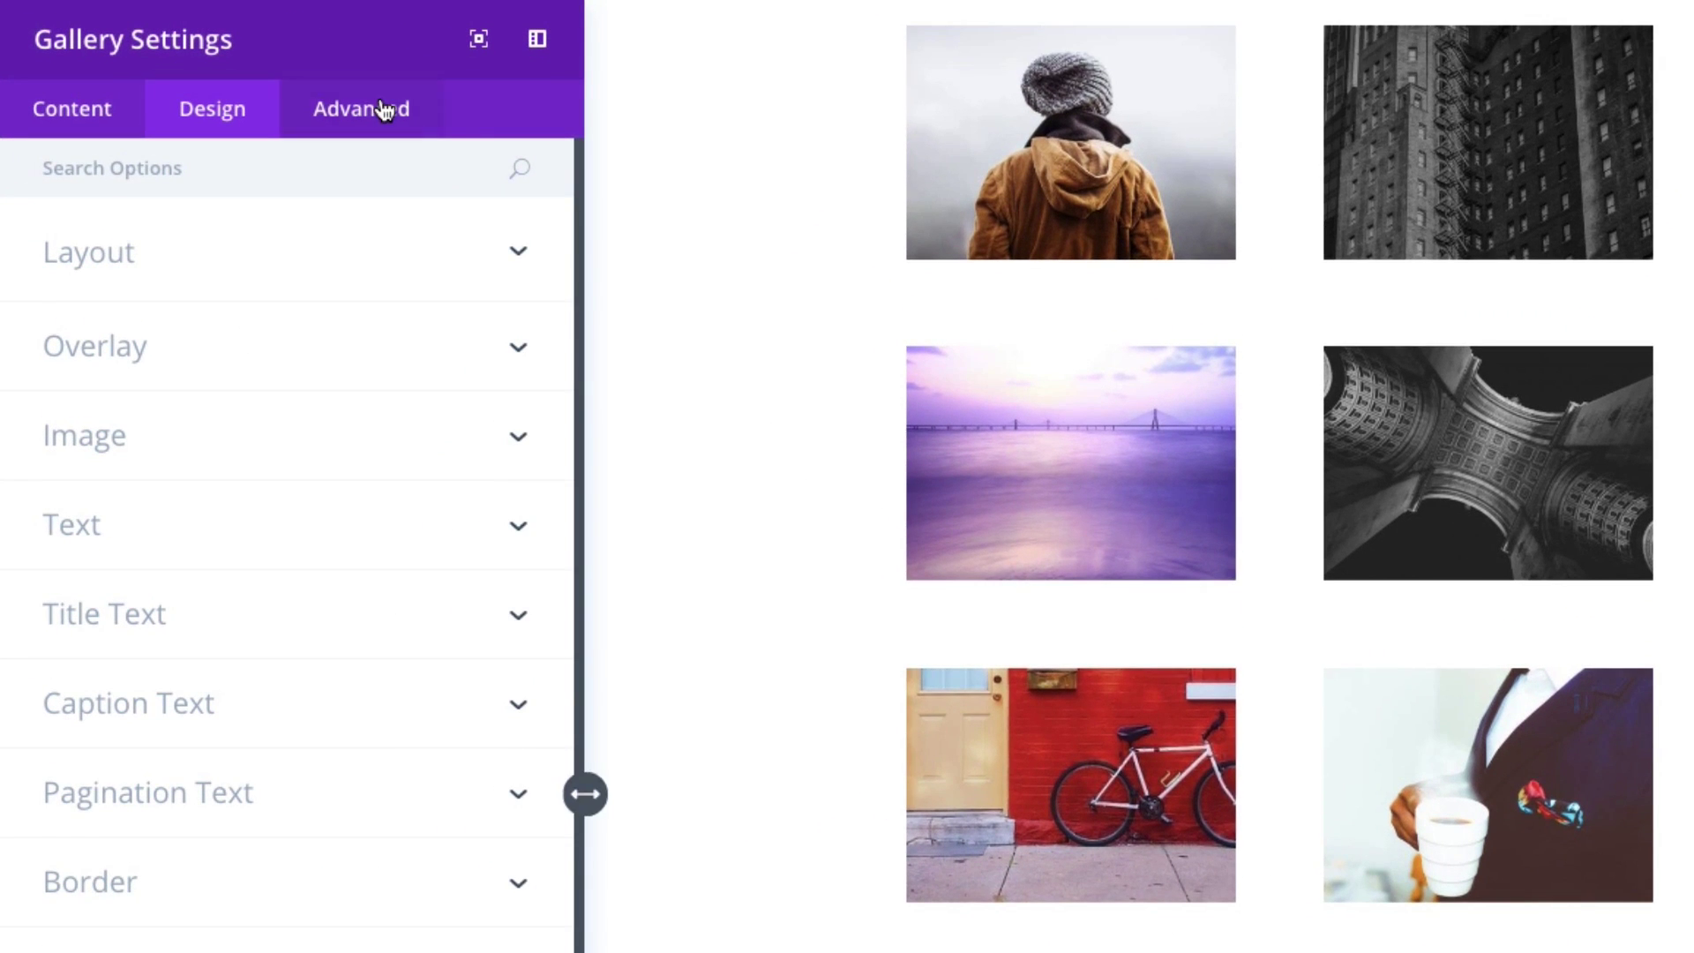
- Review the gallery's Advanced tab CSS ID & Classes fields, leaving them empty
{"action": "left_click", "coordinate": [383, 110]}
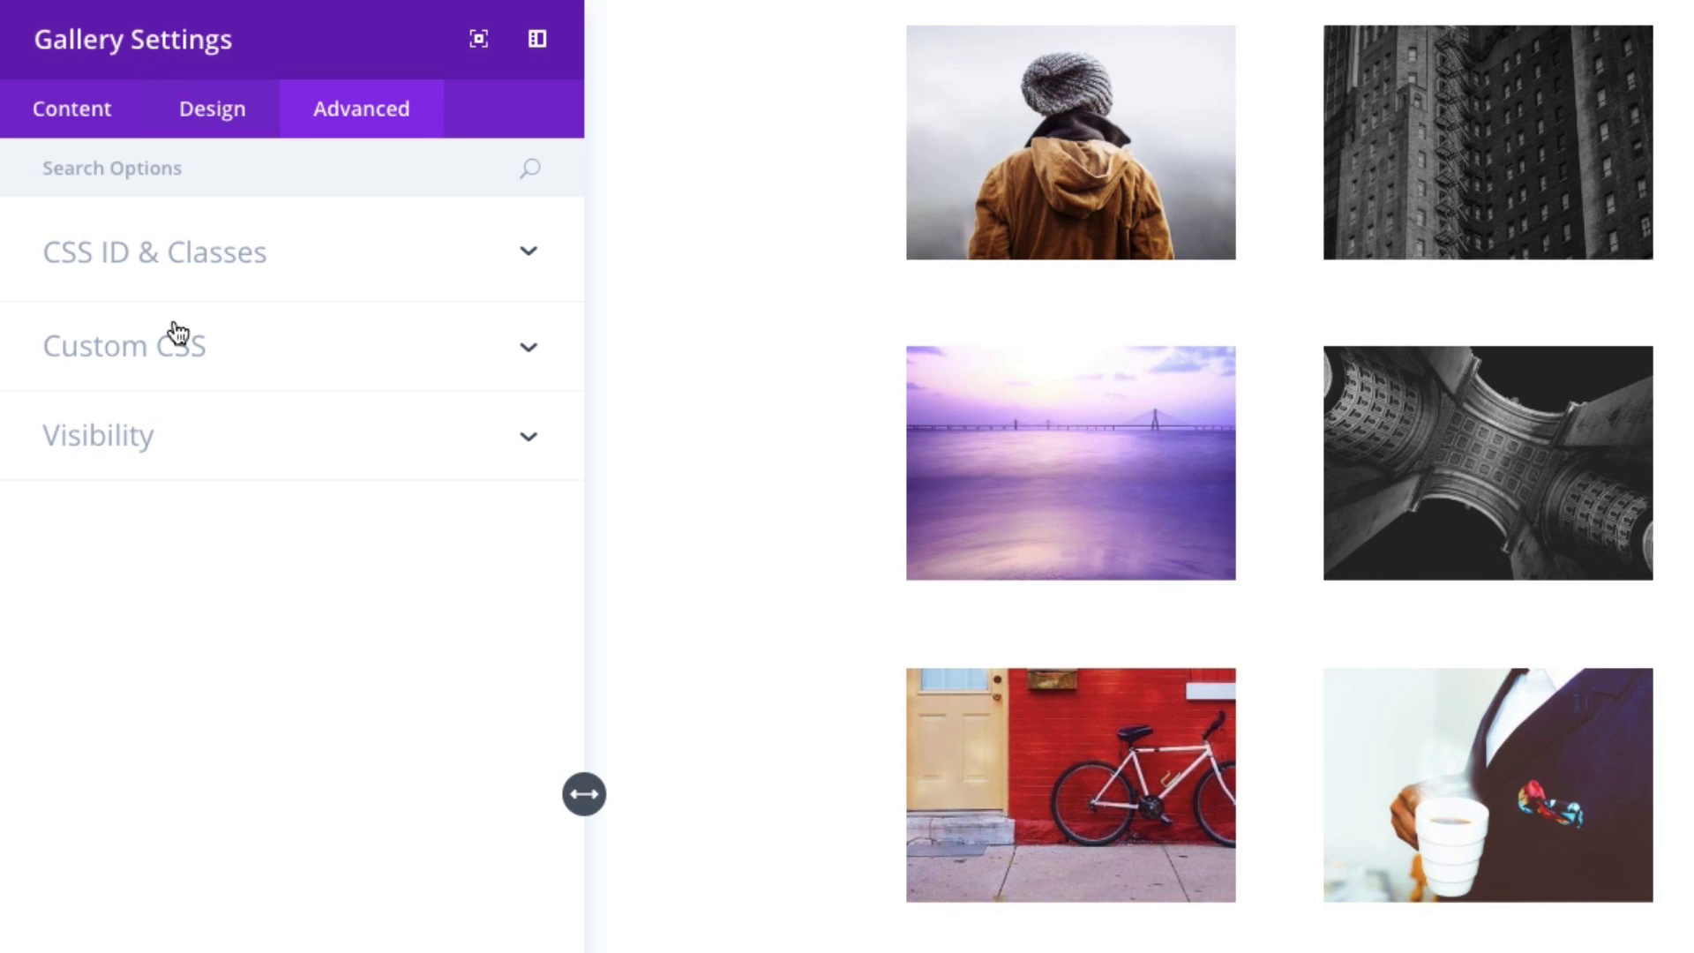
{"action": "left_click", "coordinate": [231, 288]}
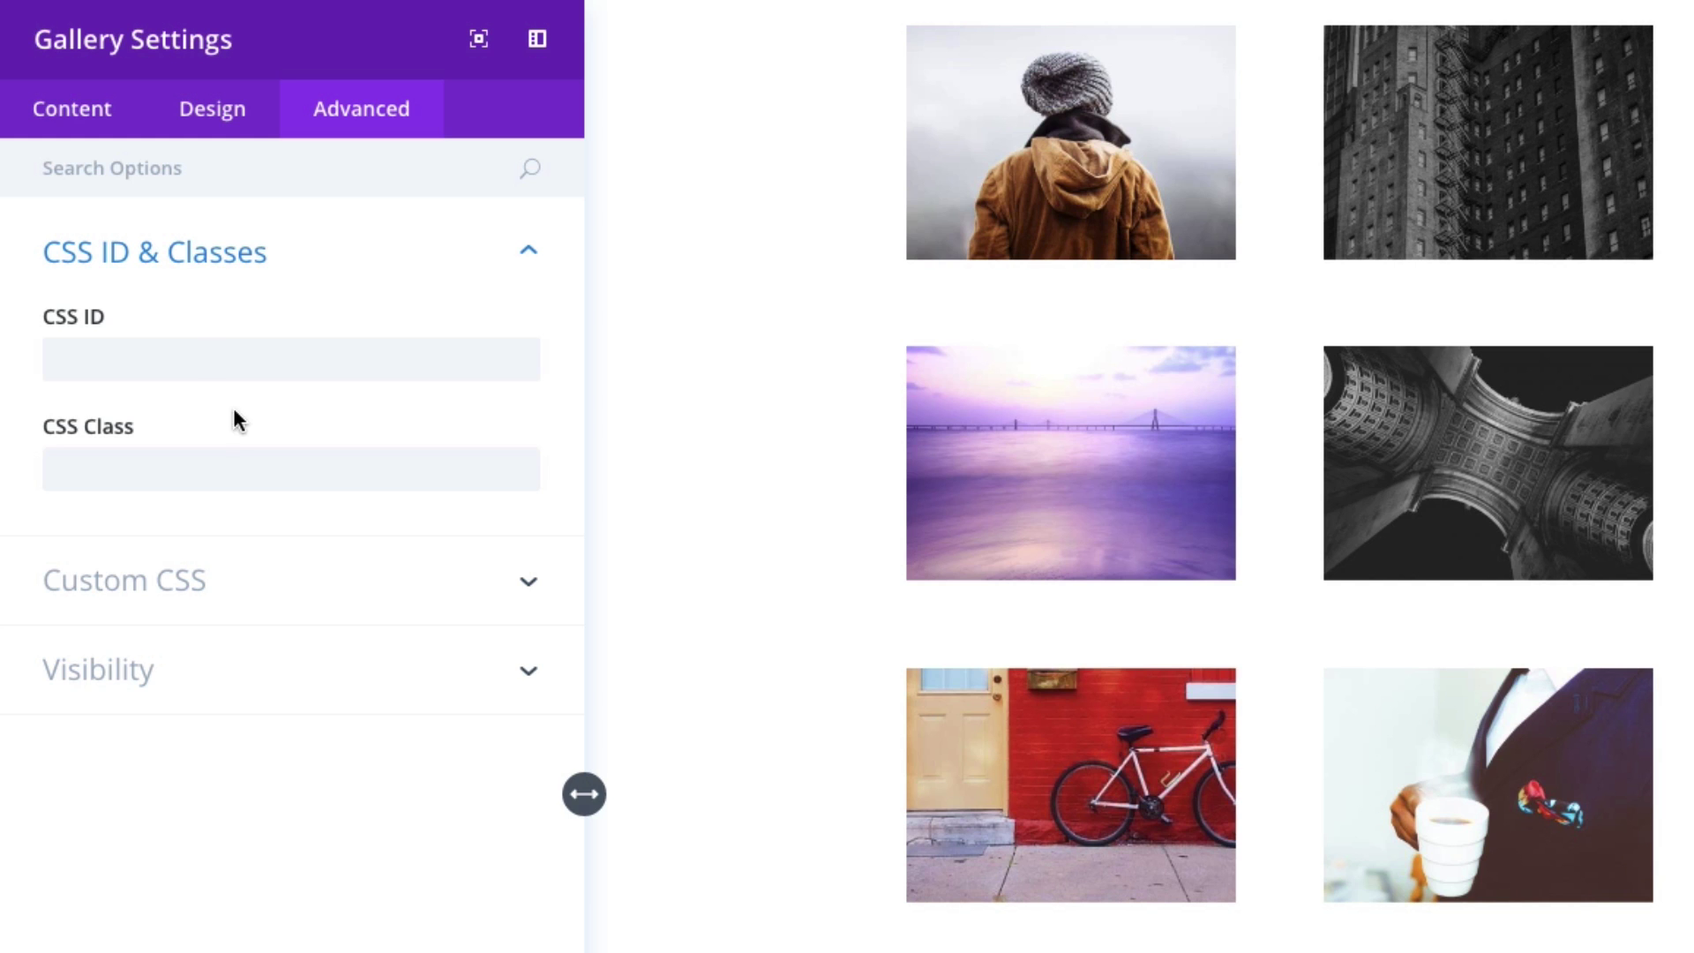
{"action": "left_click", "coordinate": [230, 612]}
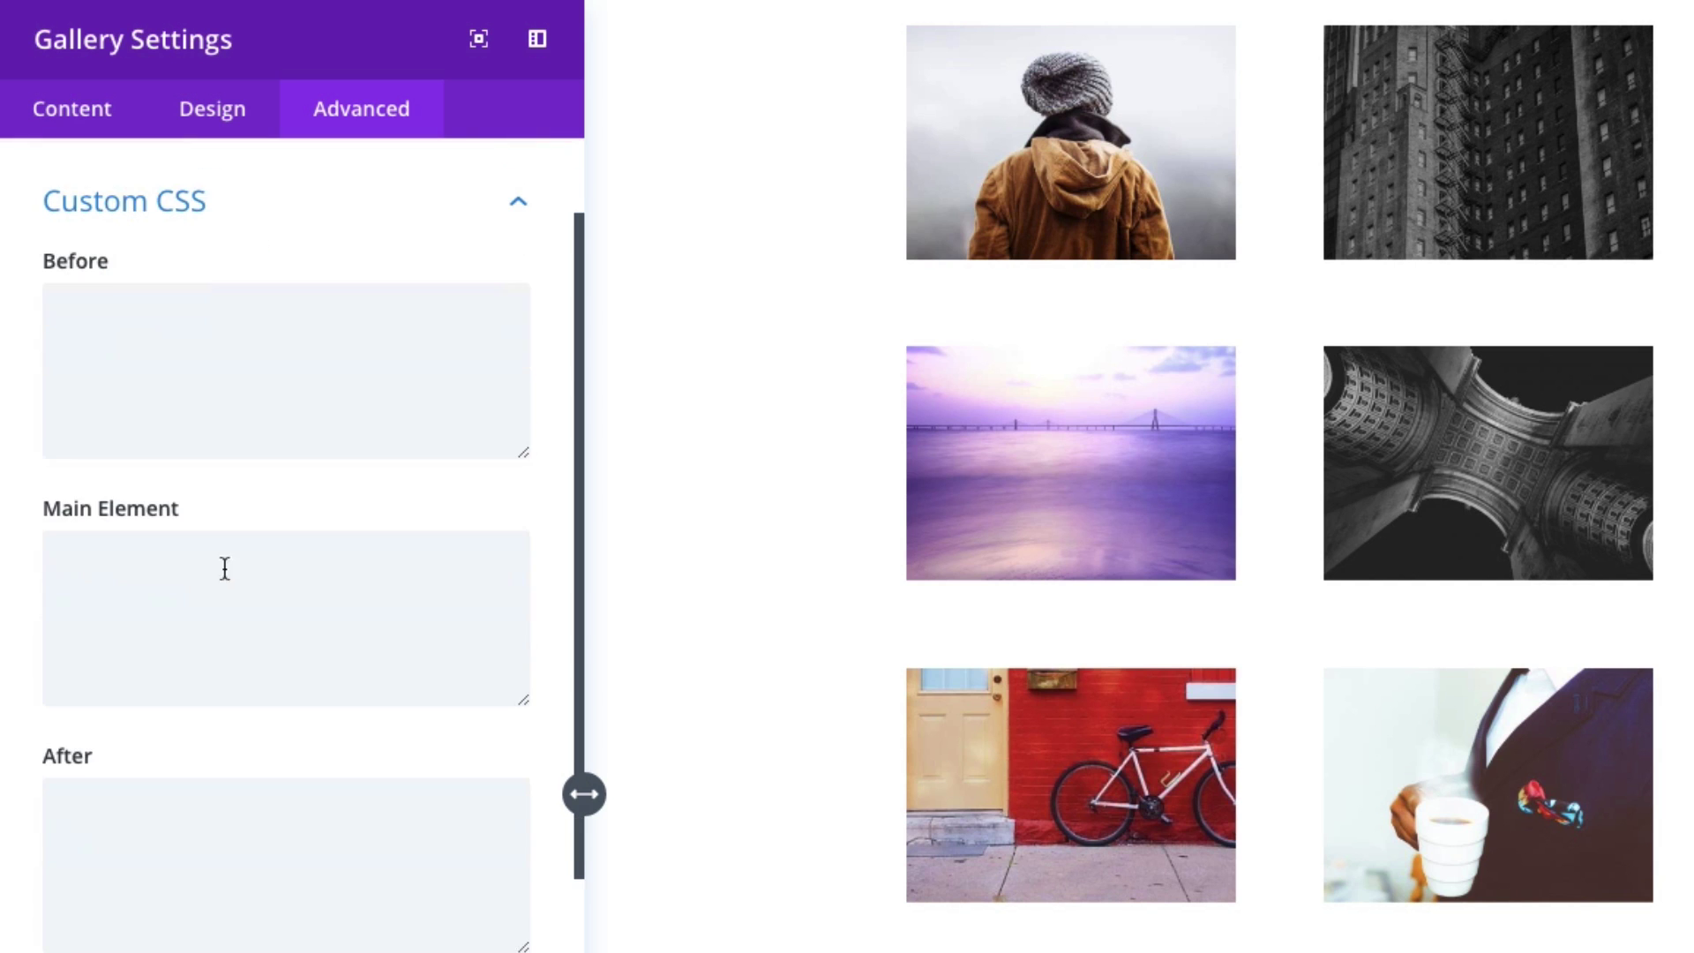
{"action": "left_click", "coordinate": [287, 199]}
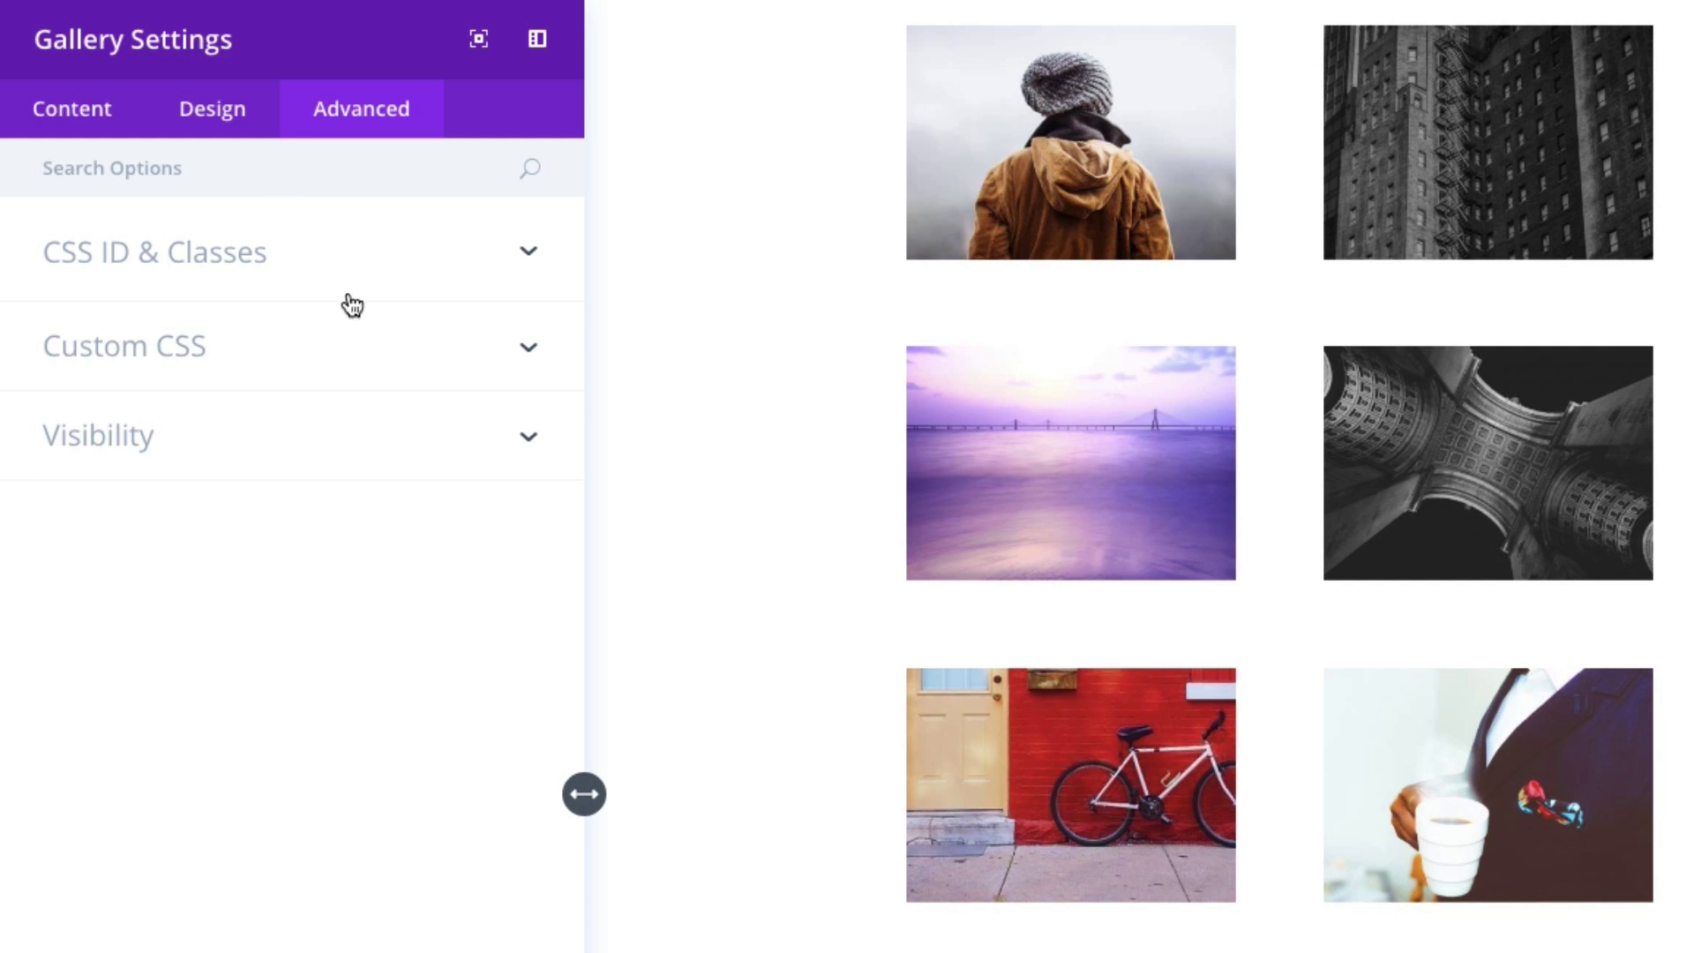
{"action": "left_click", "coordinate": [244, 258]}
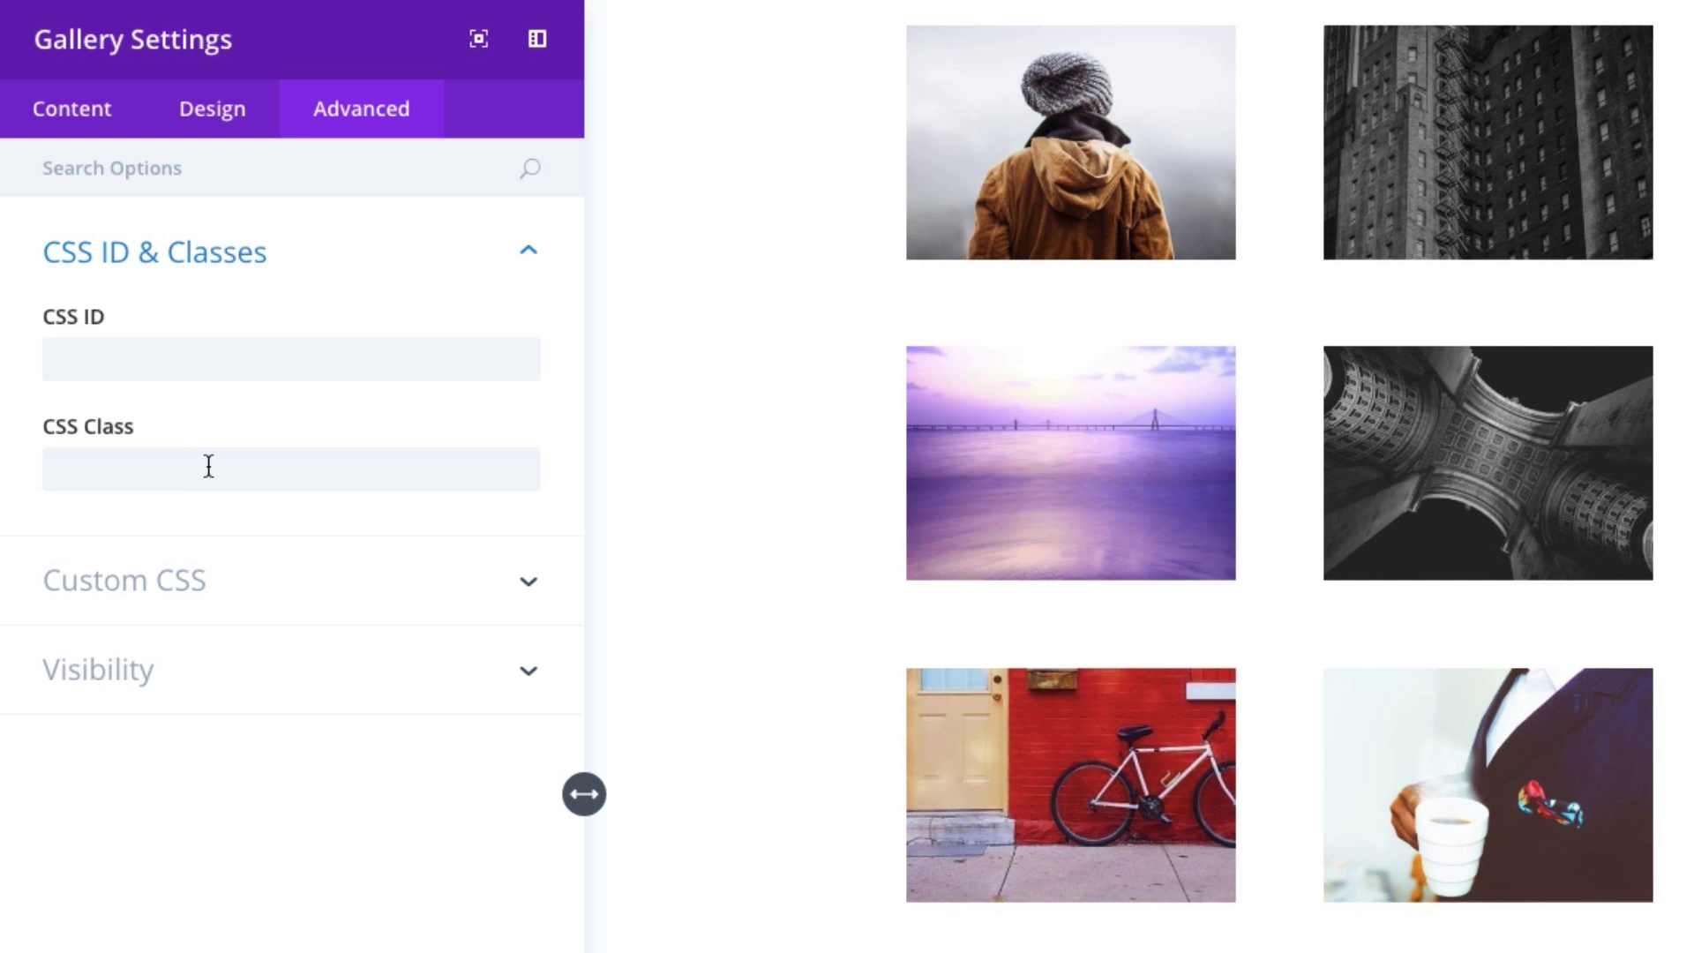
{"action": "left_click", "coordinate": [214, 279]}
- Review the Custom CSS and Visibility options without changing them, then collapse Visibility
{"action": "left_click", "coordinate": [188, 341]}
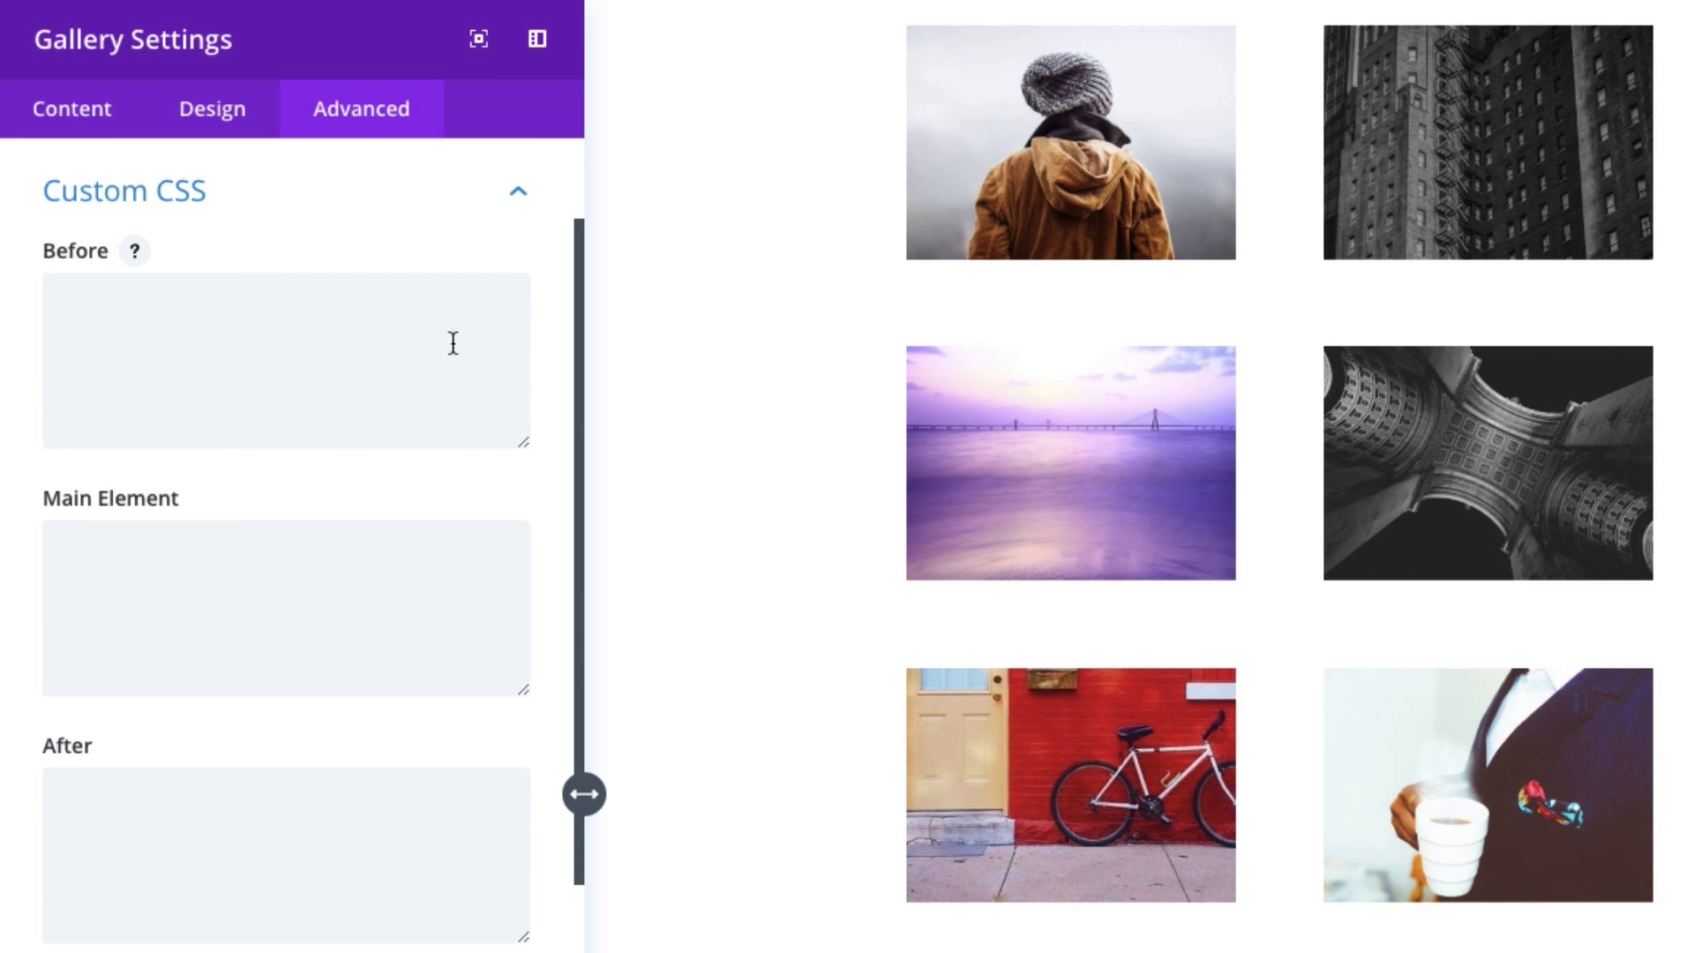
{"action": "scroll", "coordinate": [363, 561], "scroll_direction": "down", "scroll_amount": 7}
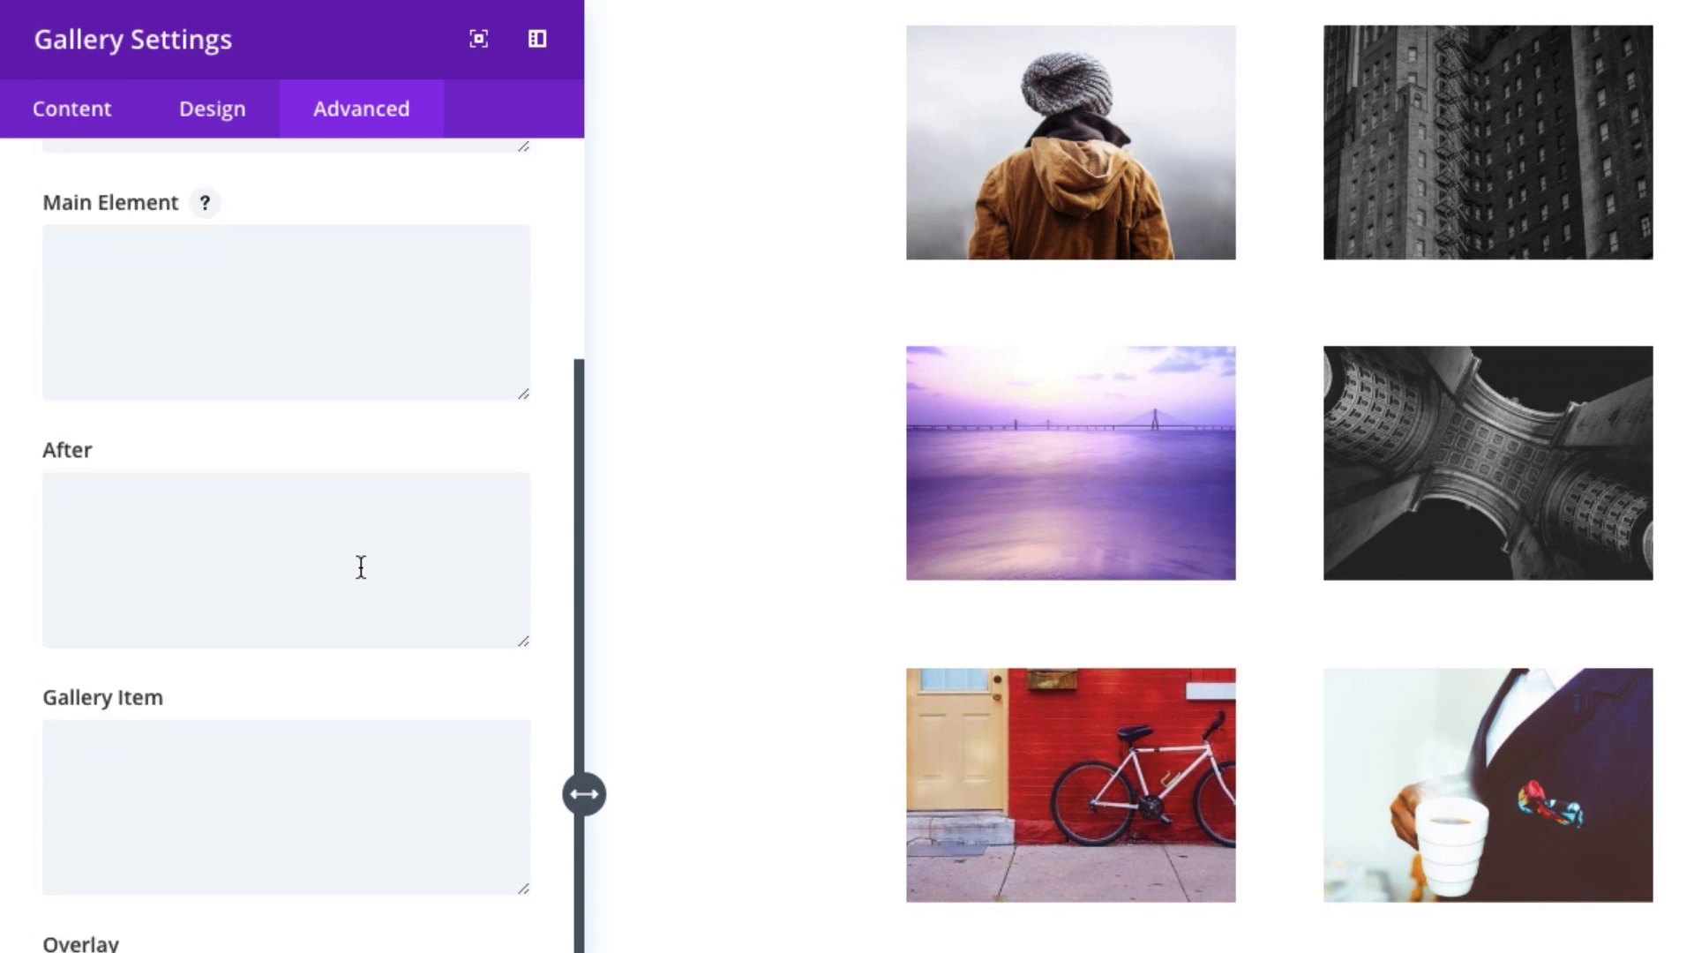
{"action": "scroll", "coordinate": [361, 566], "scroll_direction": "down", "scroll_amount": 5}
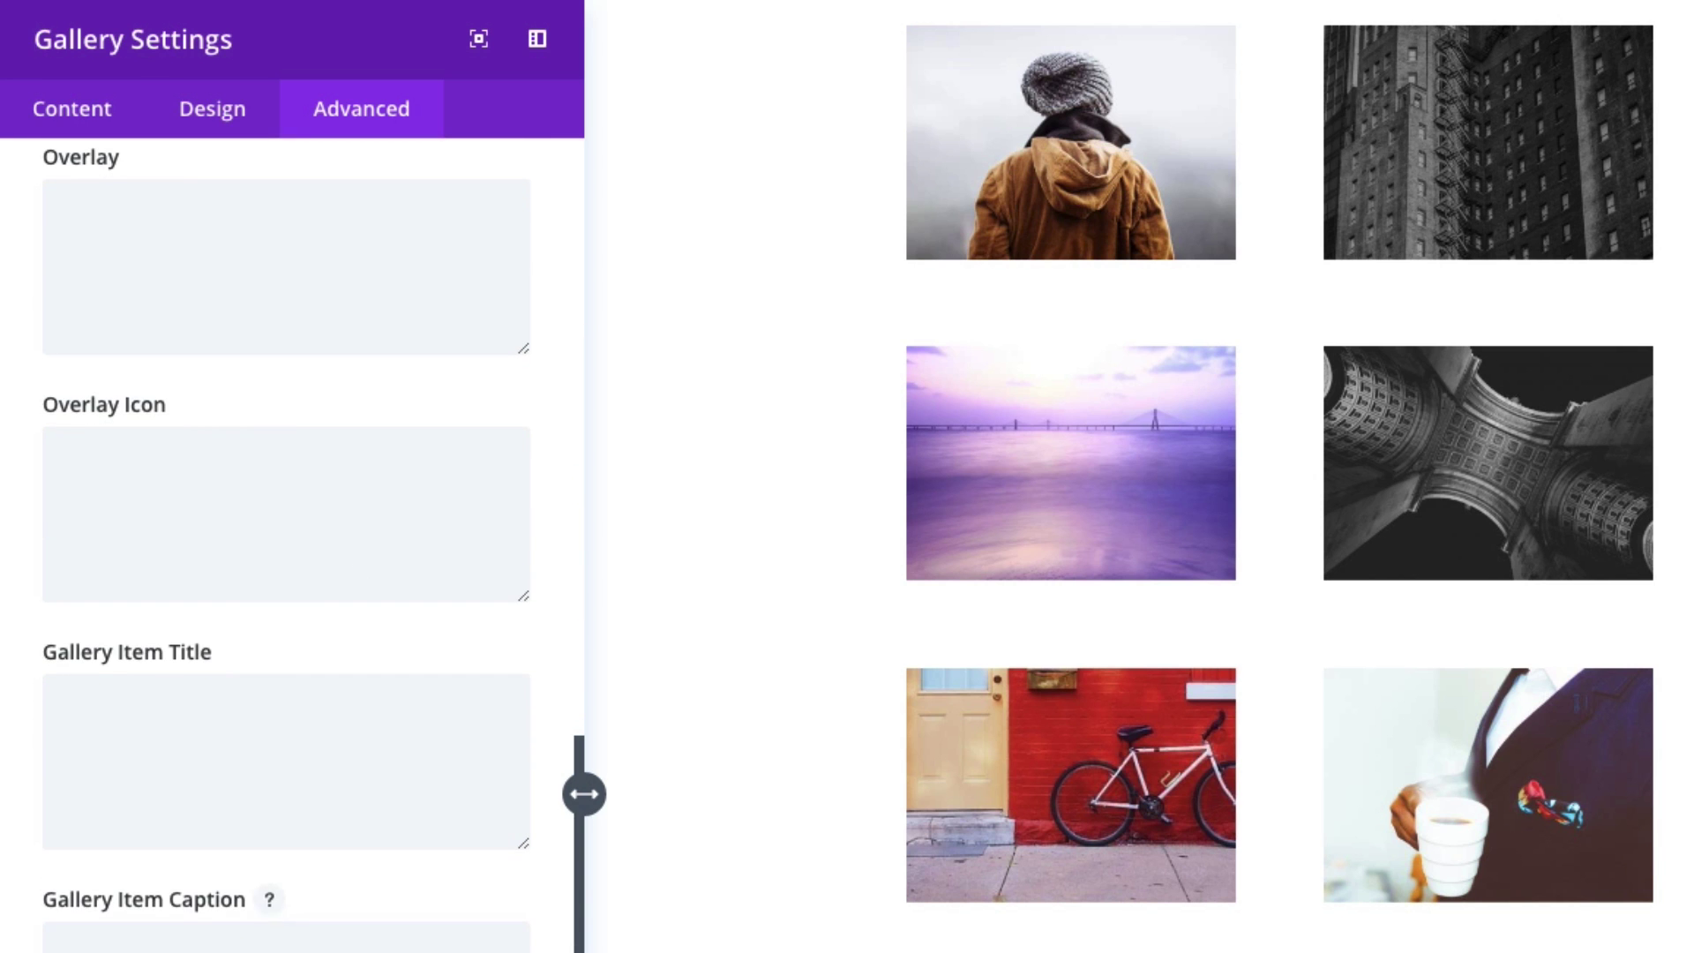
{"action": "scroll", "coordinate": [313, 547], "scroll_direction": "up", "scroll_amount": 5}
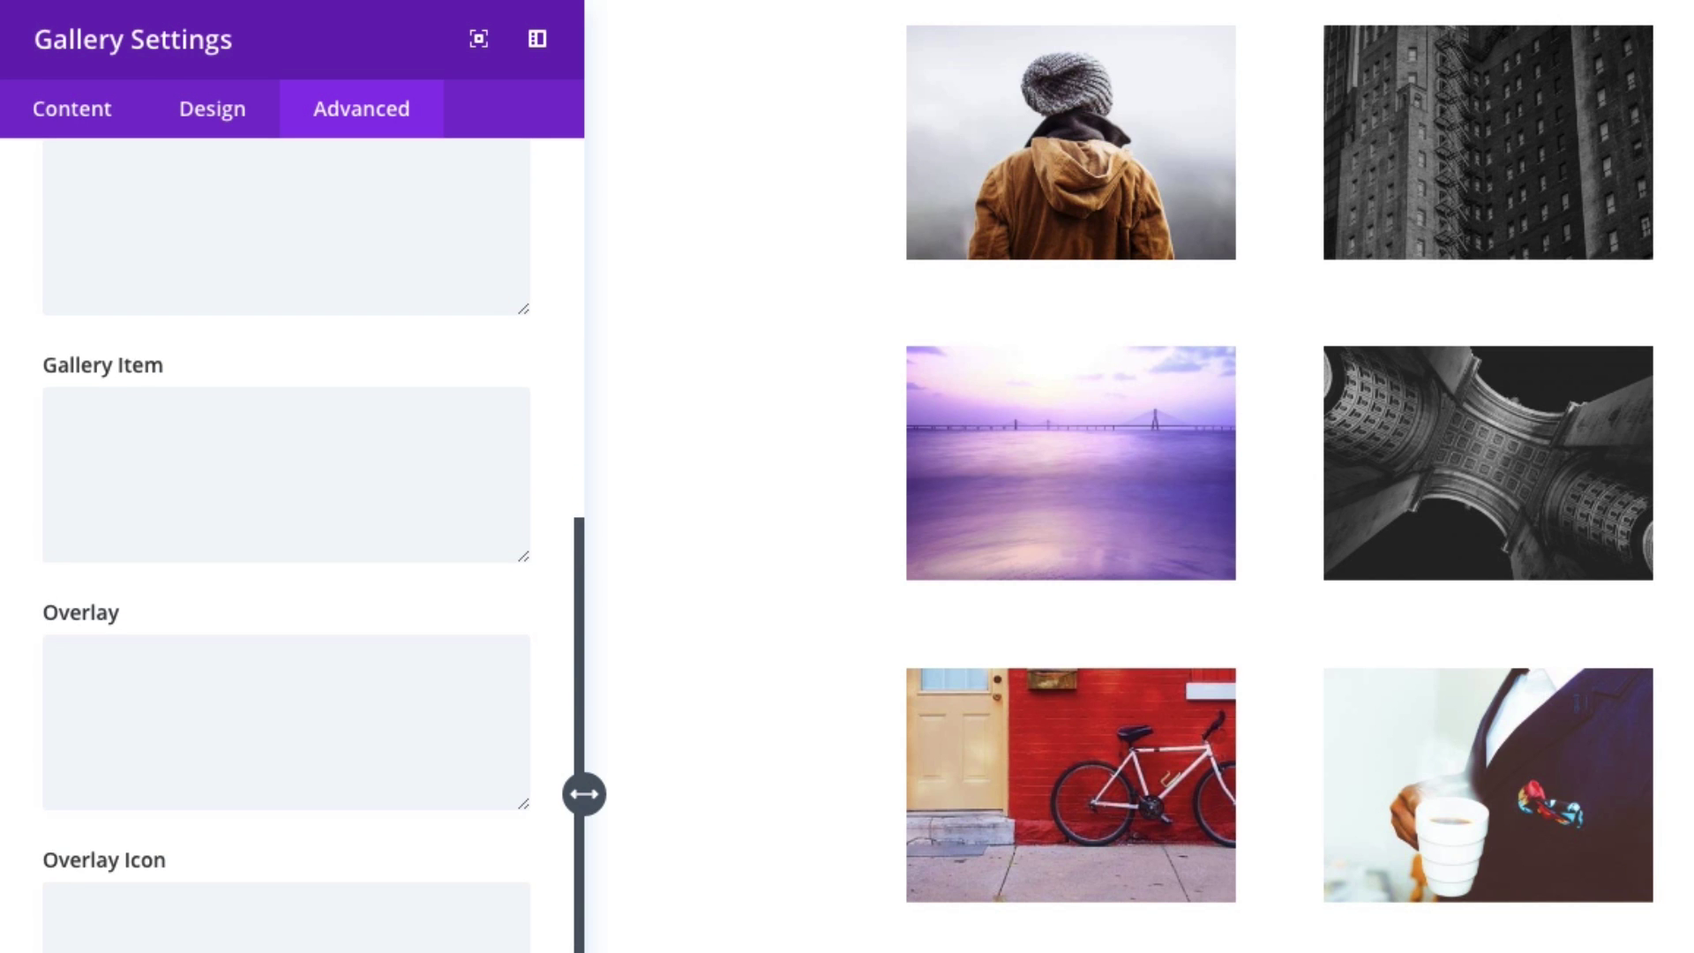
{"action": "scroll", "coordinate": [291, 547], "scroll_direction": "down", "scroll_amount": 5}
{"action": "scroll", "coordinate": [292, 547], "scroll_direction": "down", "scroll_amount": 2}
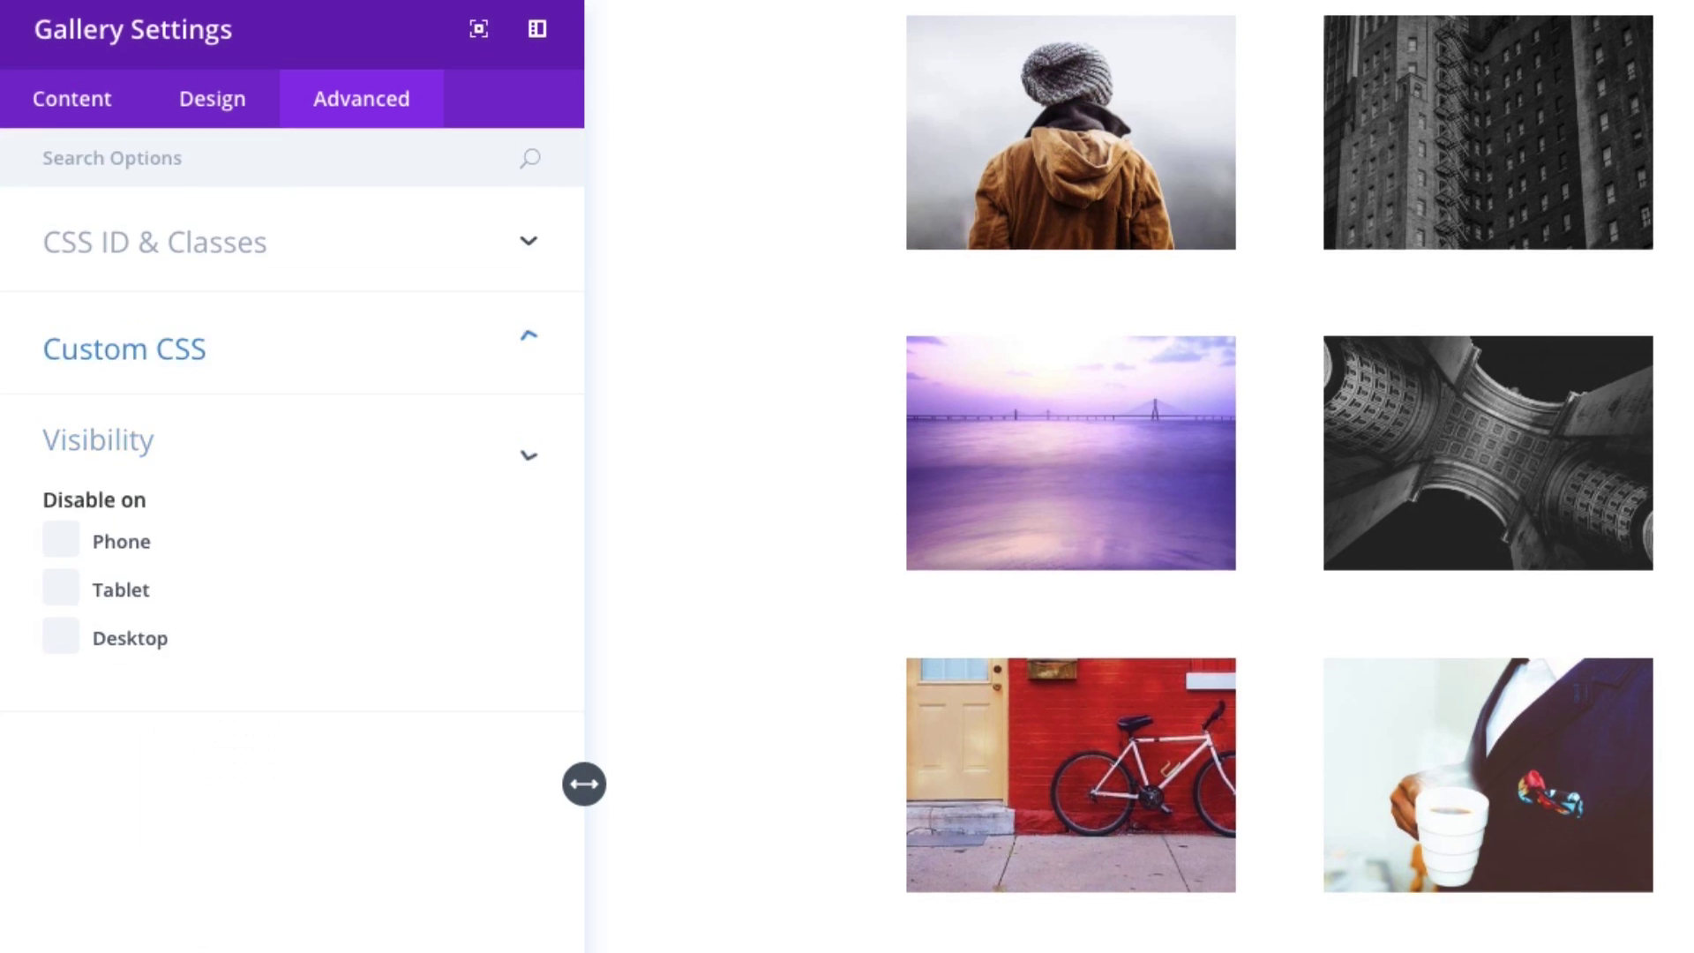
{"action": "scroll", "coordinate": [152, 683], "scroll_direction": "down", "scroll_amount": 4}
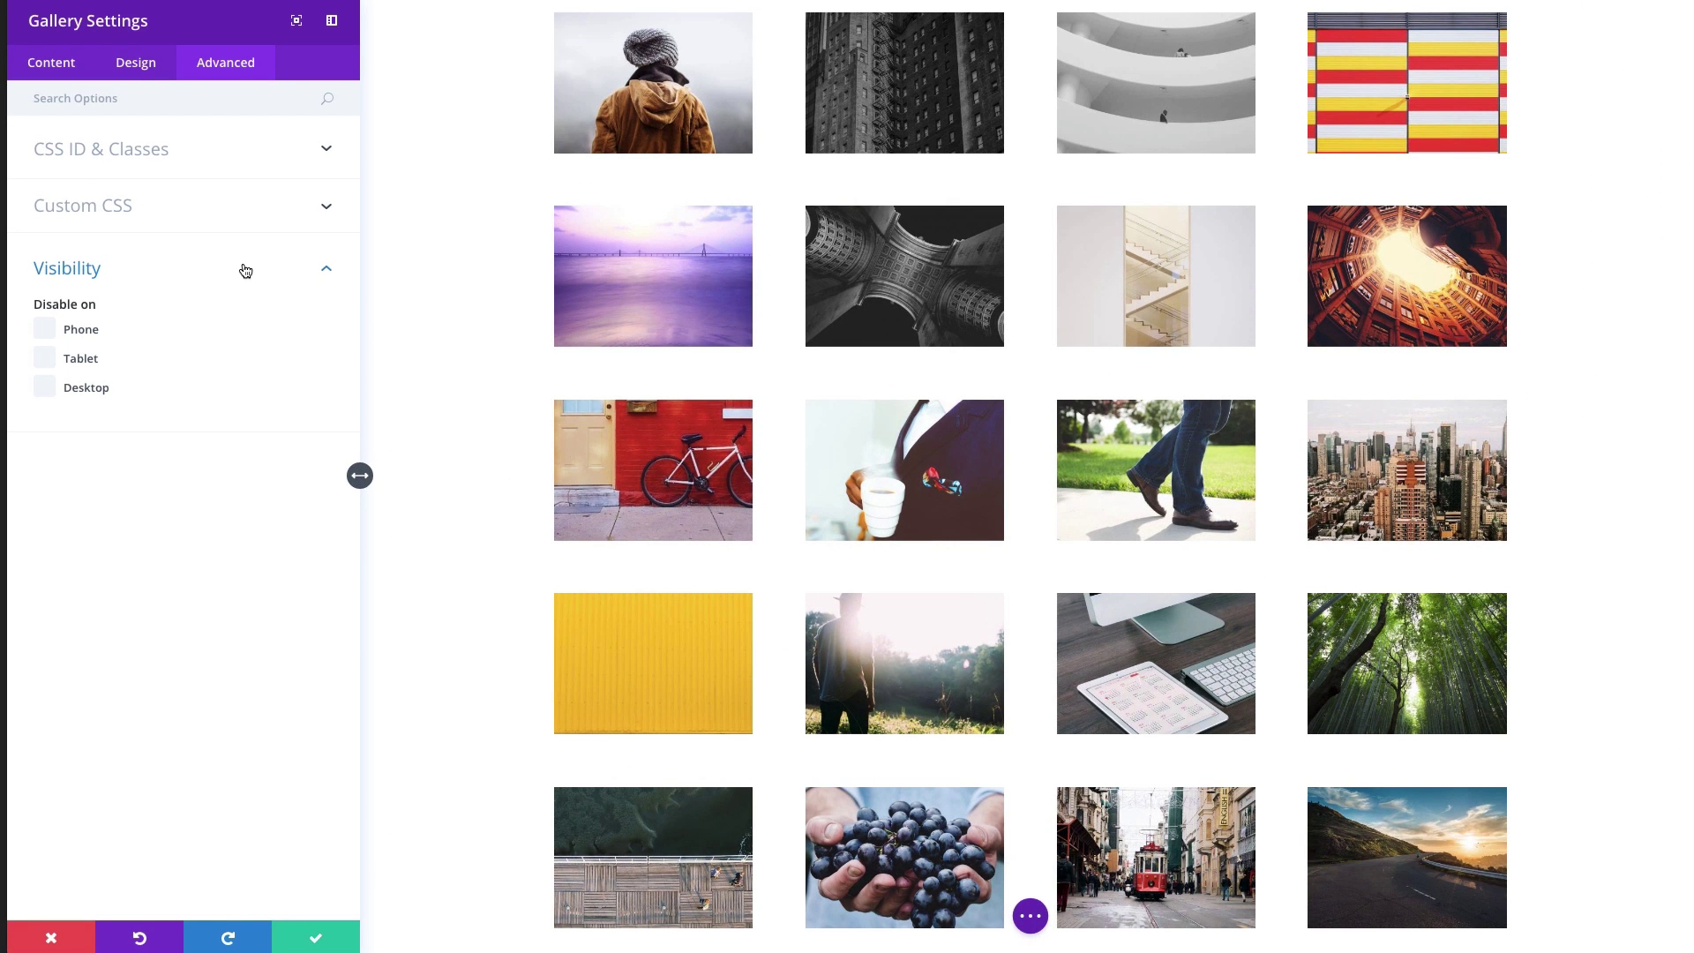
{"action": "left_click", "coordinate": [245, 270]}
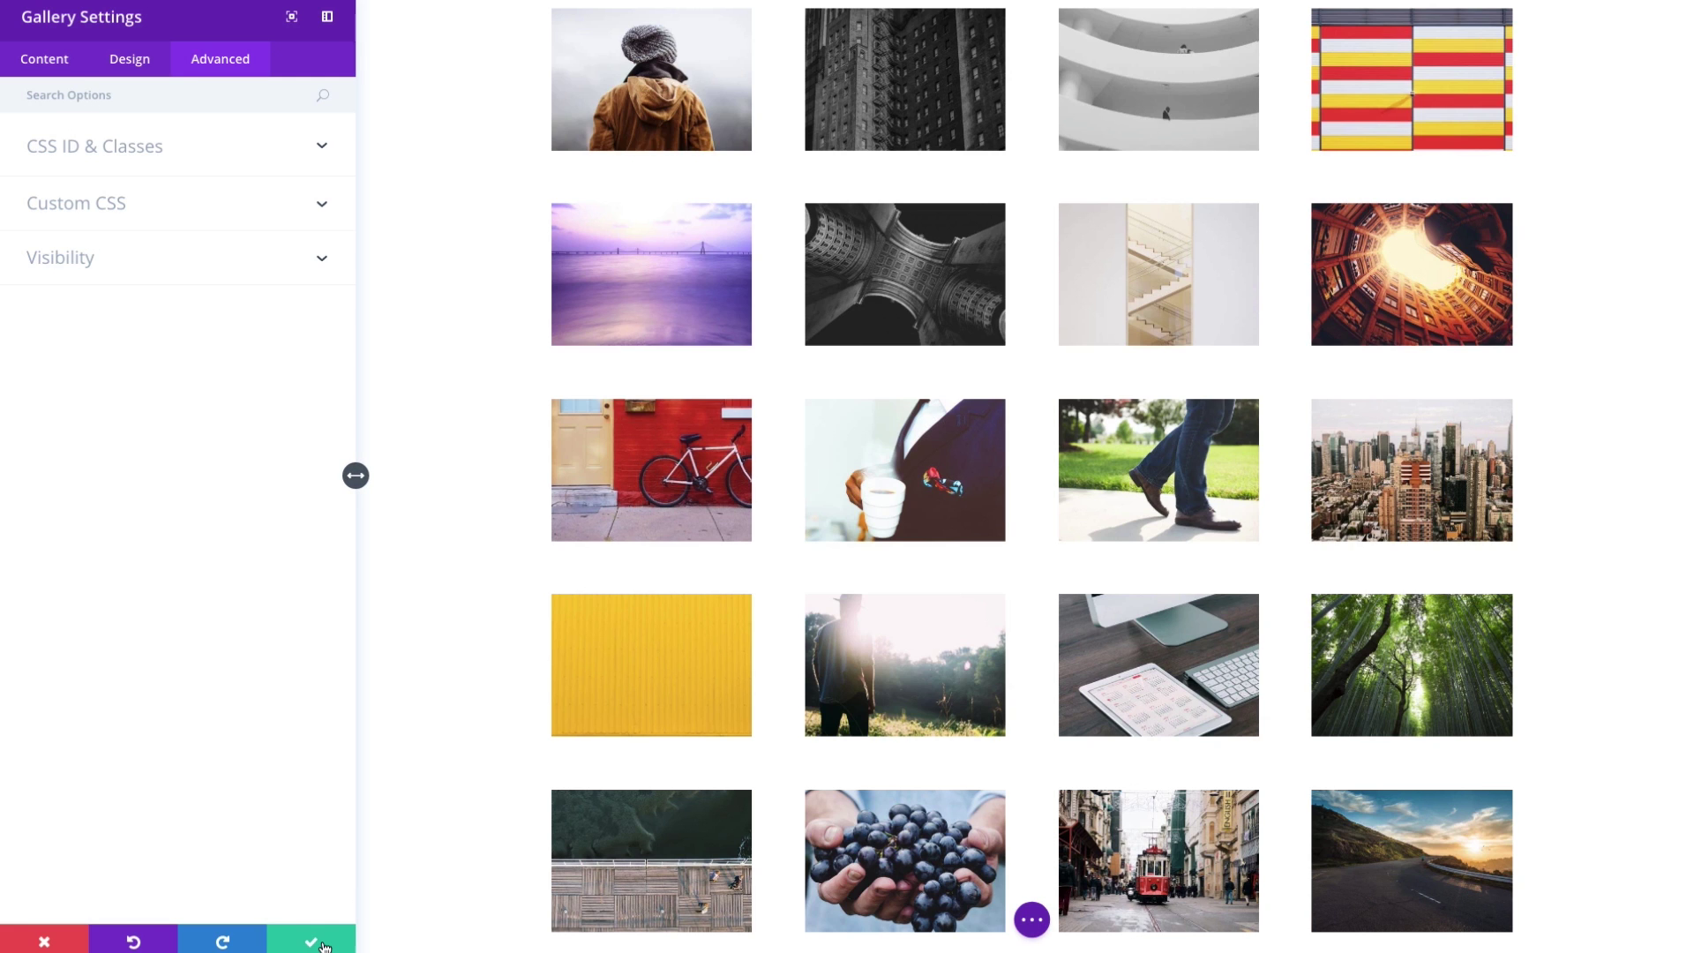
{"action": "left_click", "coordinate": [311, 943]}
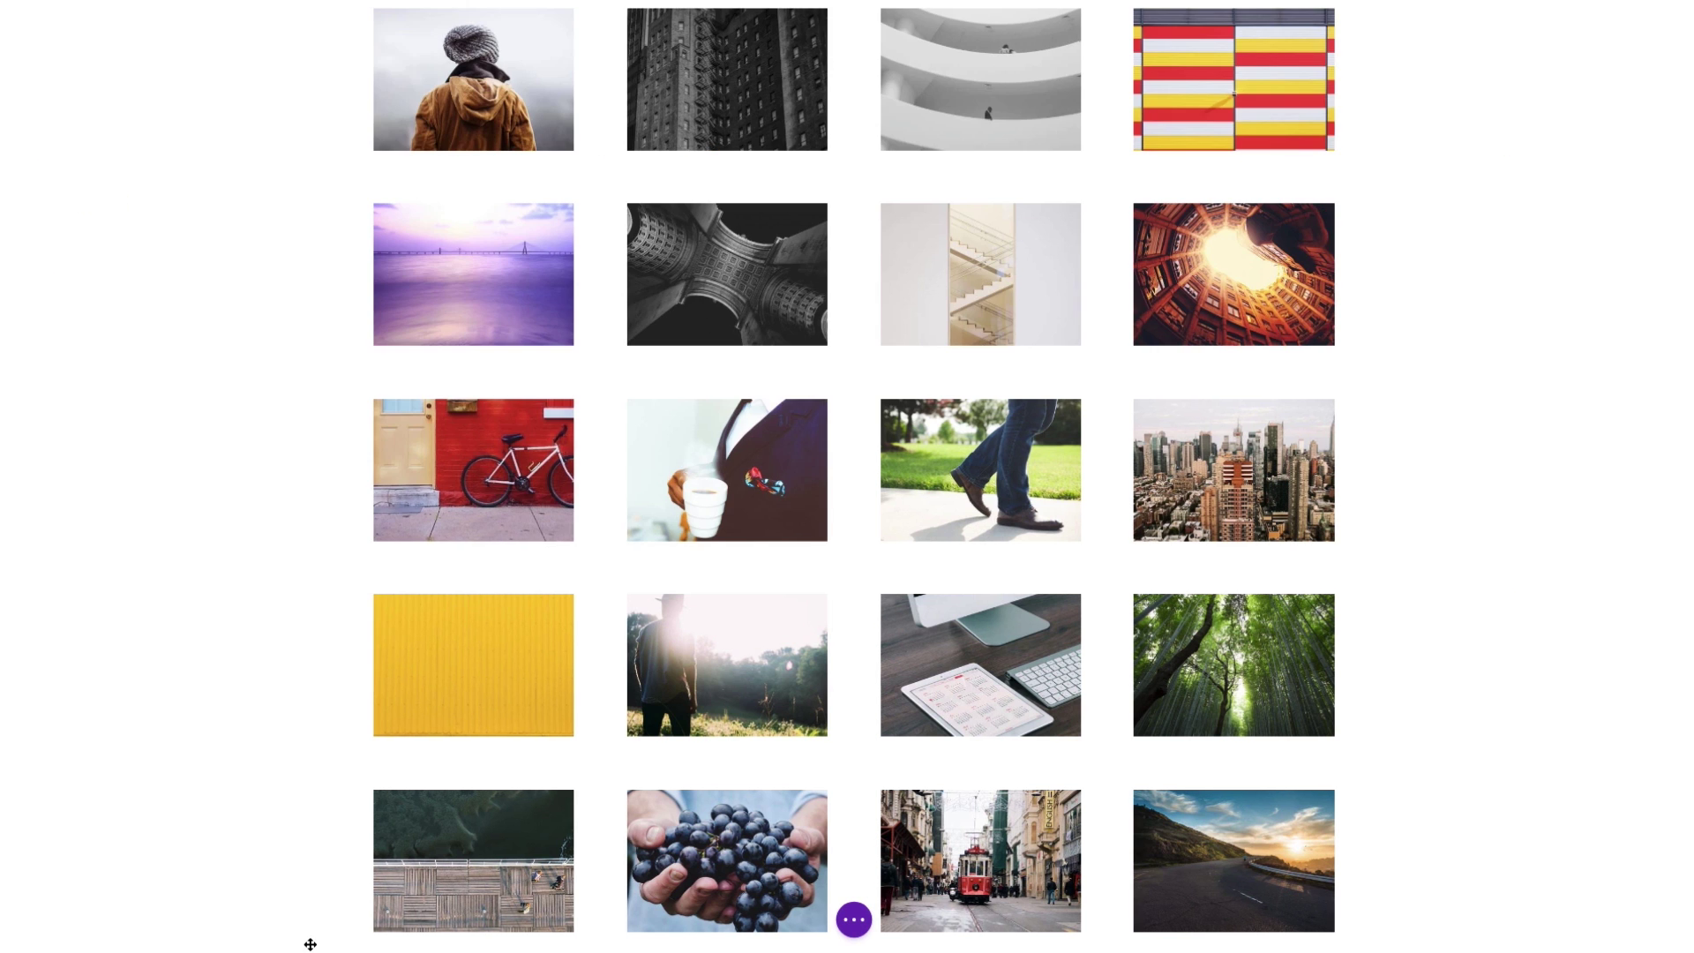
{"action": "scroll", "coordinate": [970, 653], "scroll_direction": "up", "scroll_amount": 2}
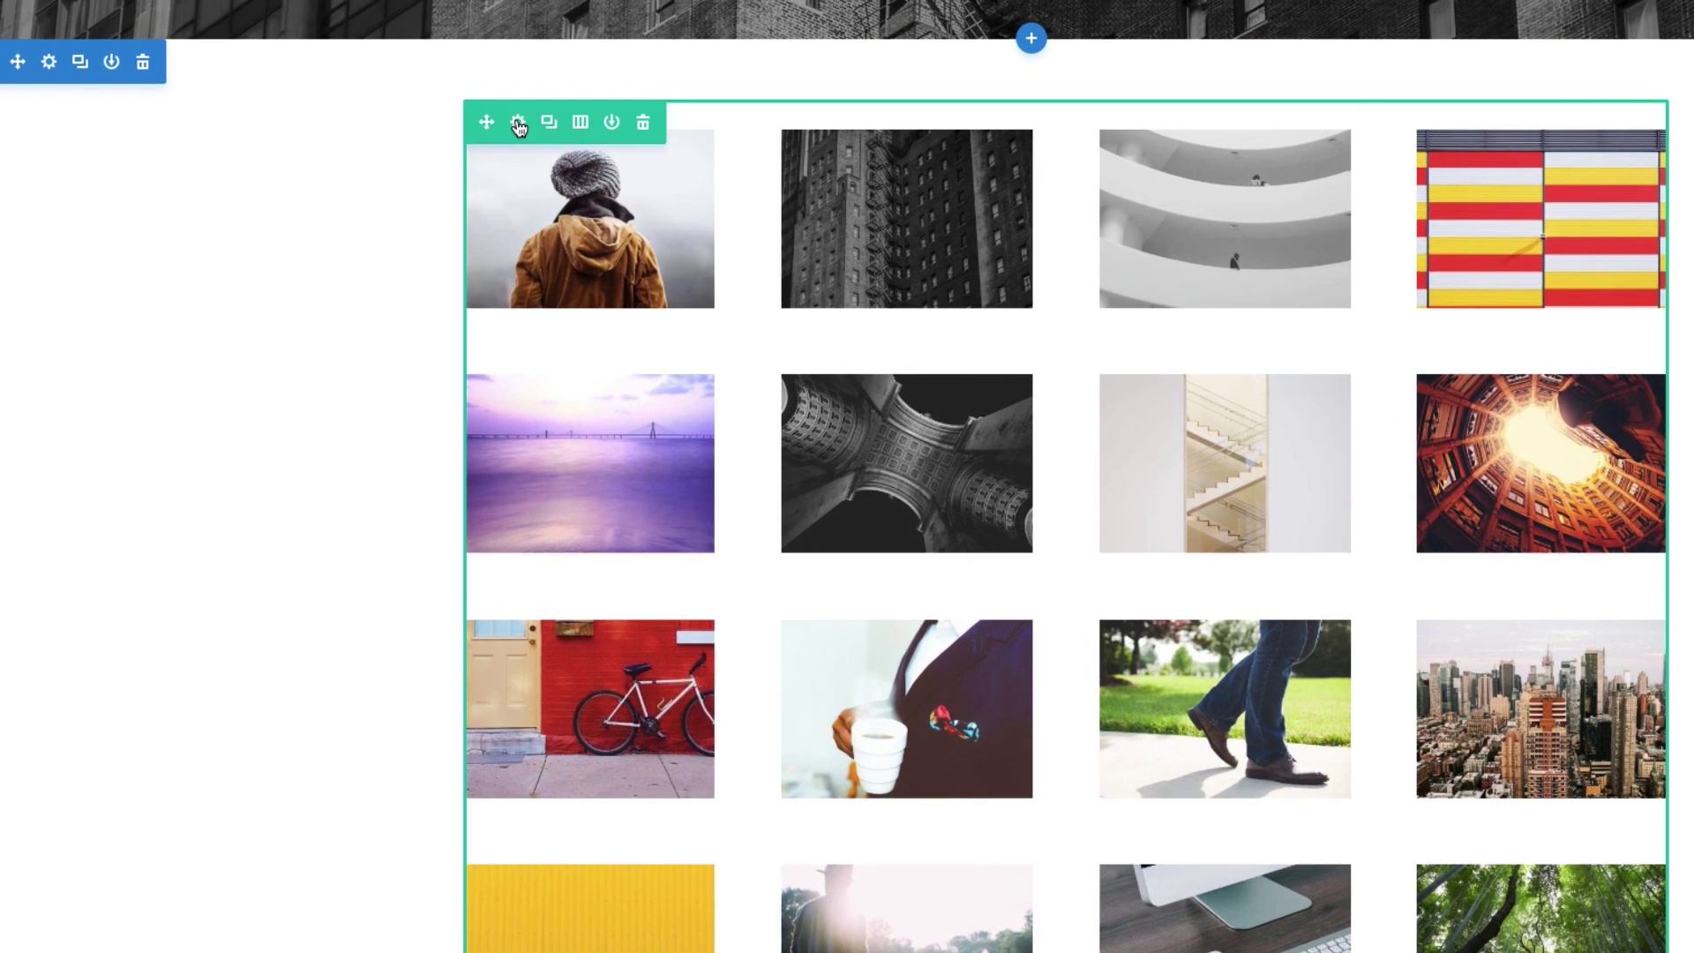
- Enable Make This Row Fullwidth in the gallery row's Design > Sizing settings
{"action": "left_click", "coordinate": [519, 123]}
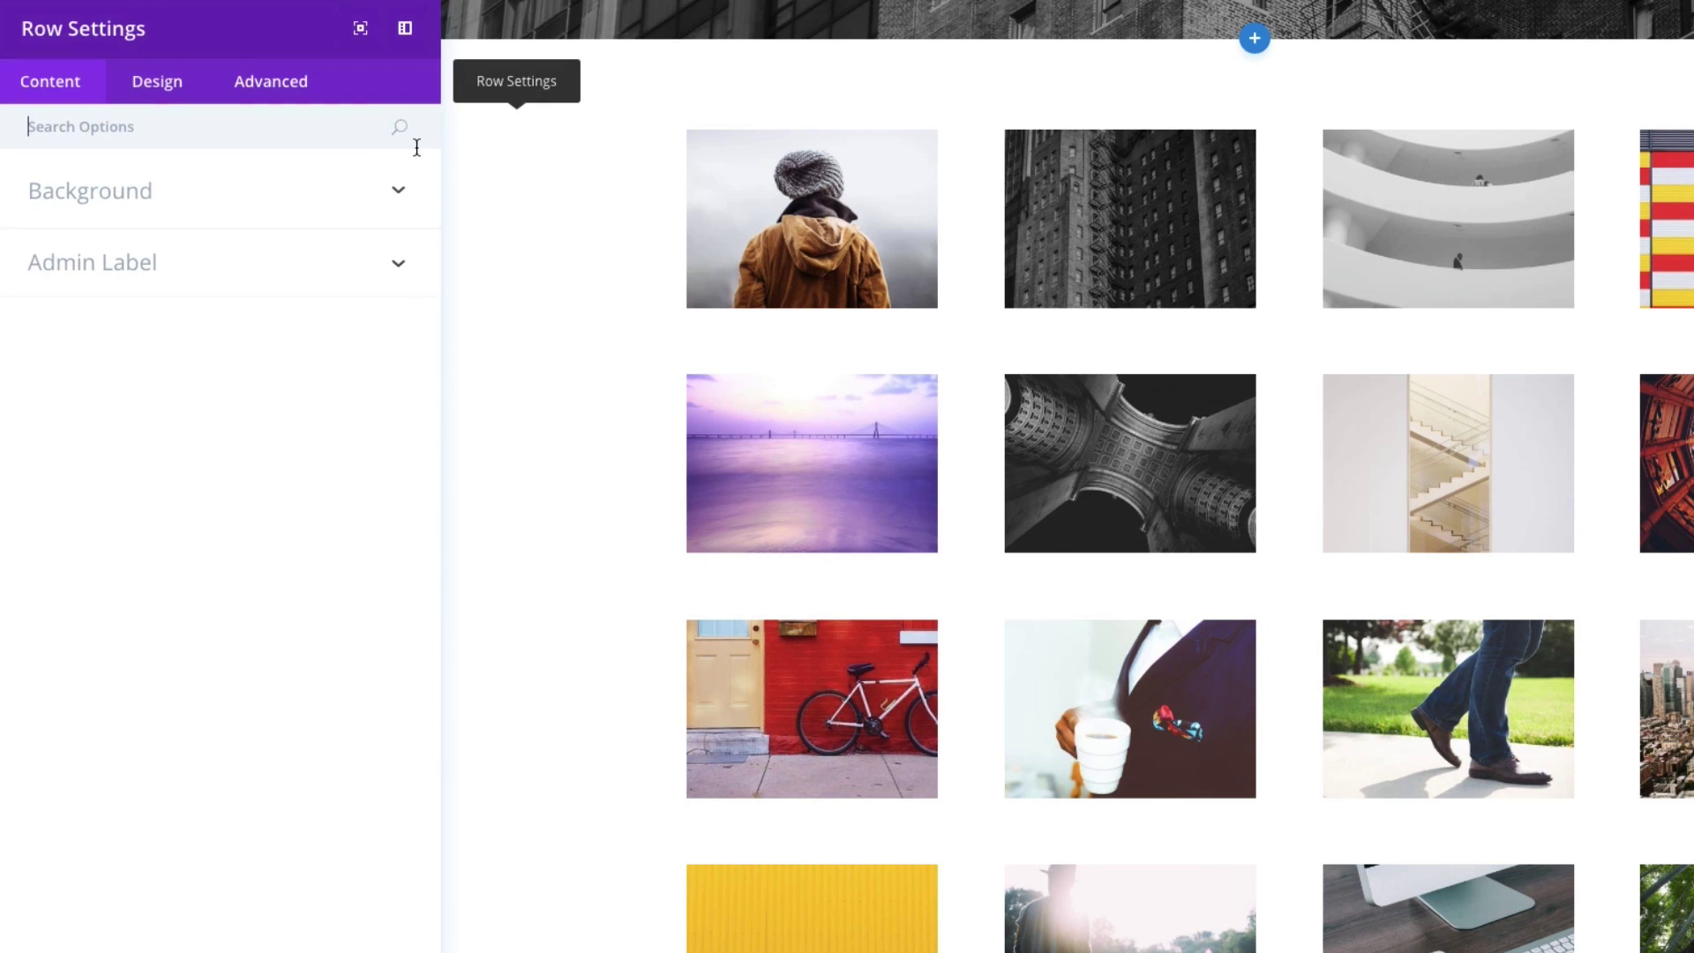
{"action": "left_click", "coordinate": [159, 87]}
{"action": "left_click", "coordinate": [188, 327]}
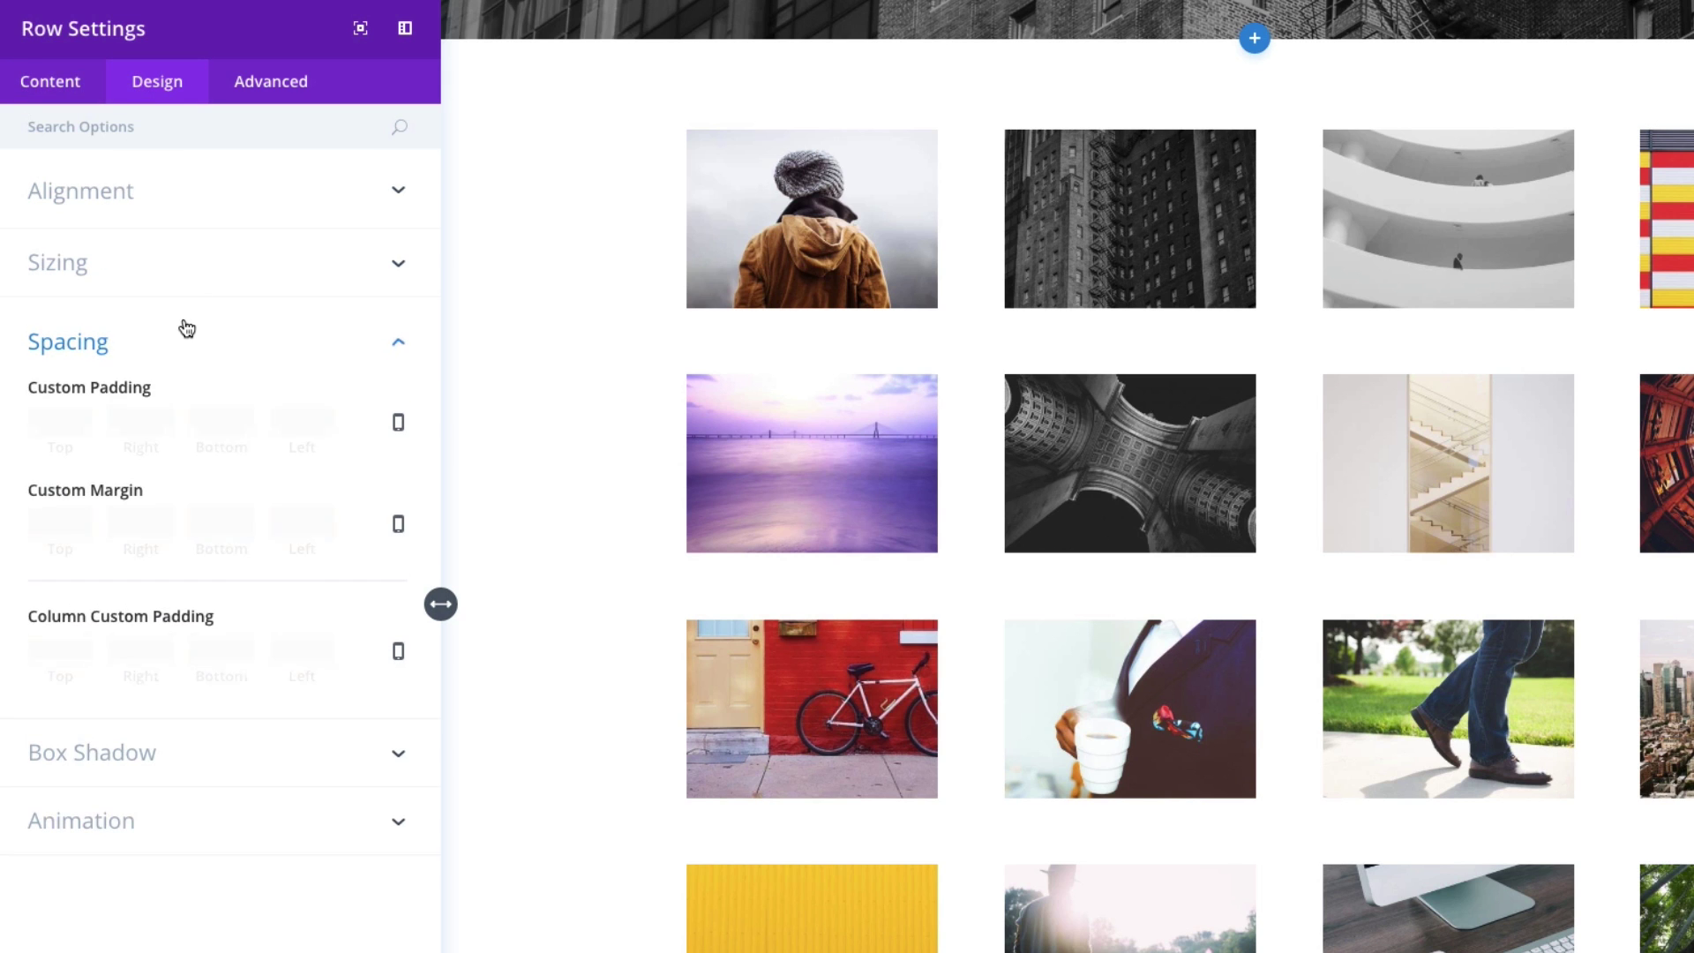
{"action": "left_click", "coordinate": [177, 274]}
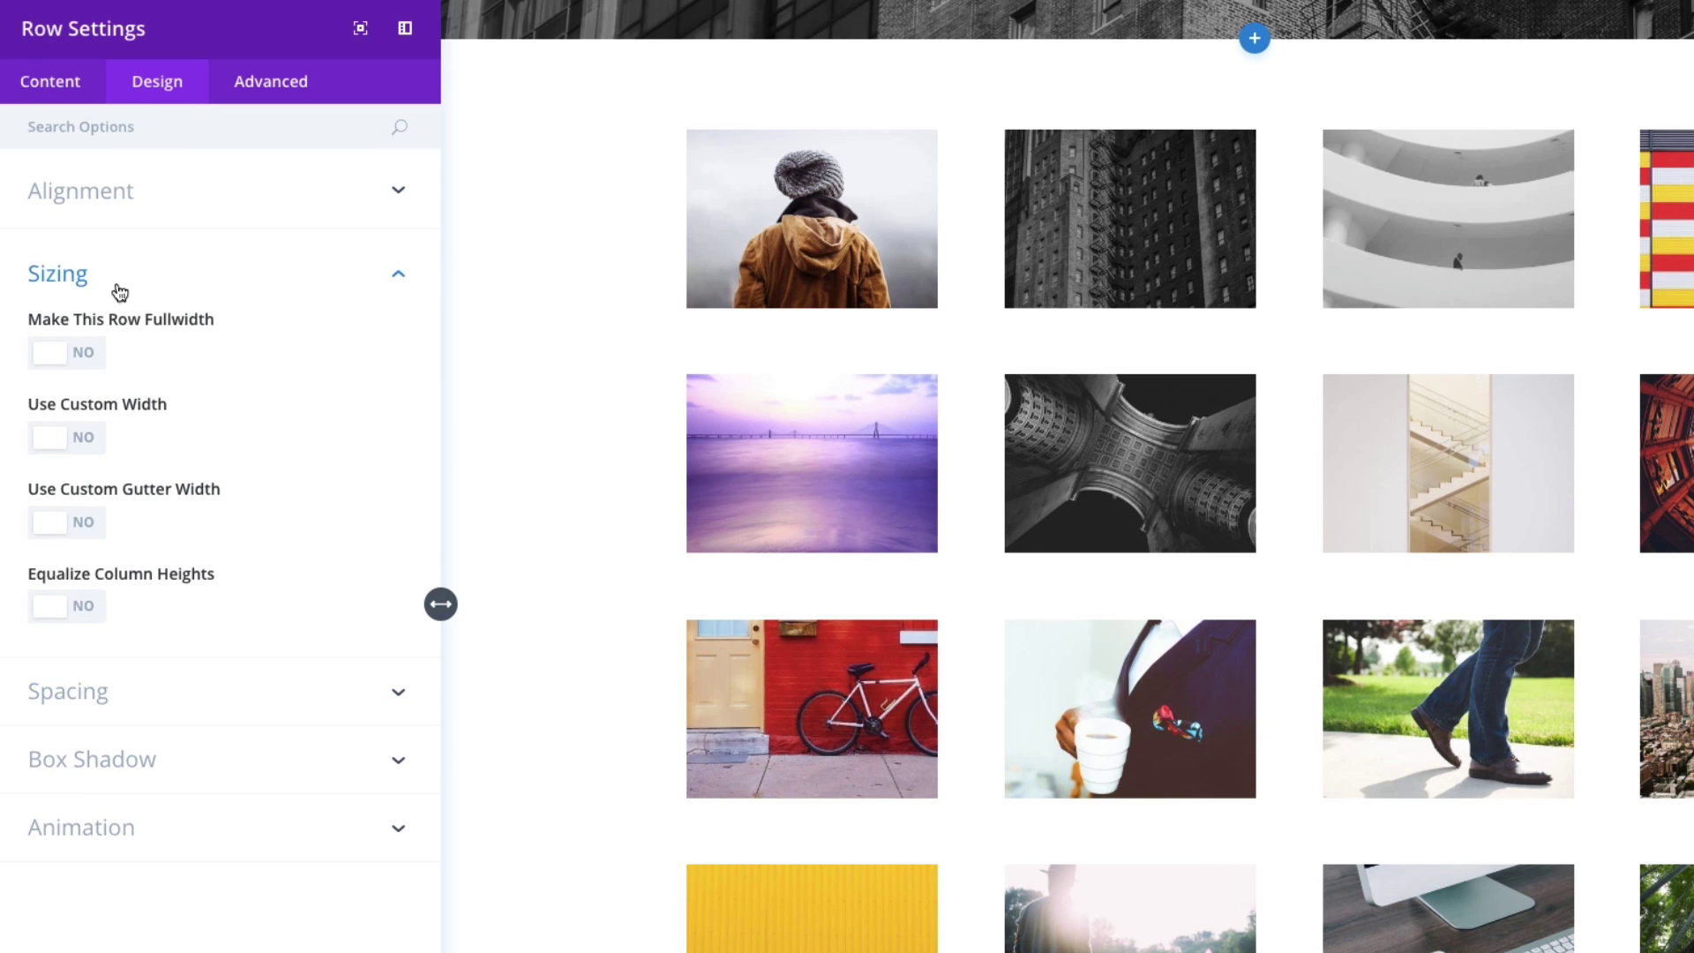
{"action": "left_click", "coordinate": [84, 358]}
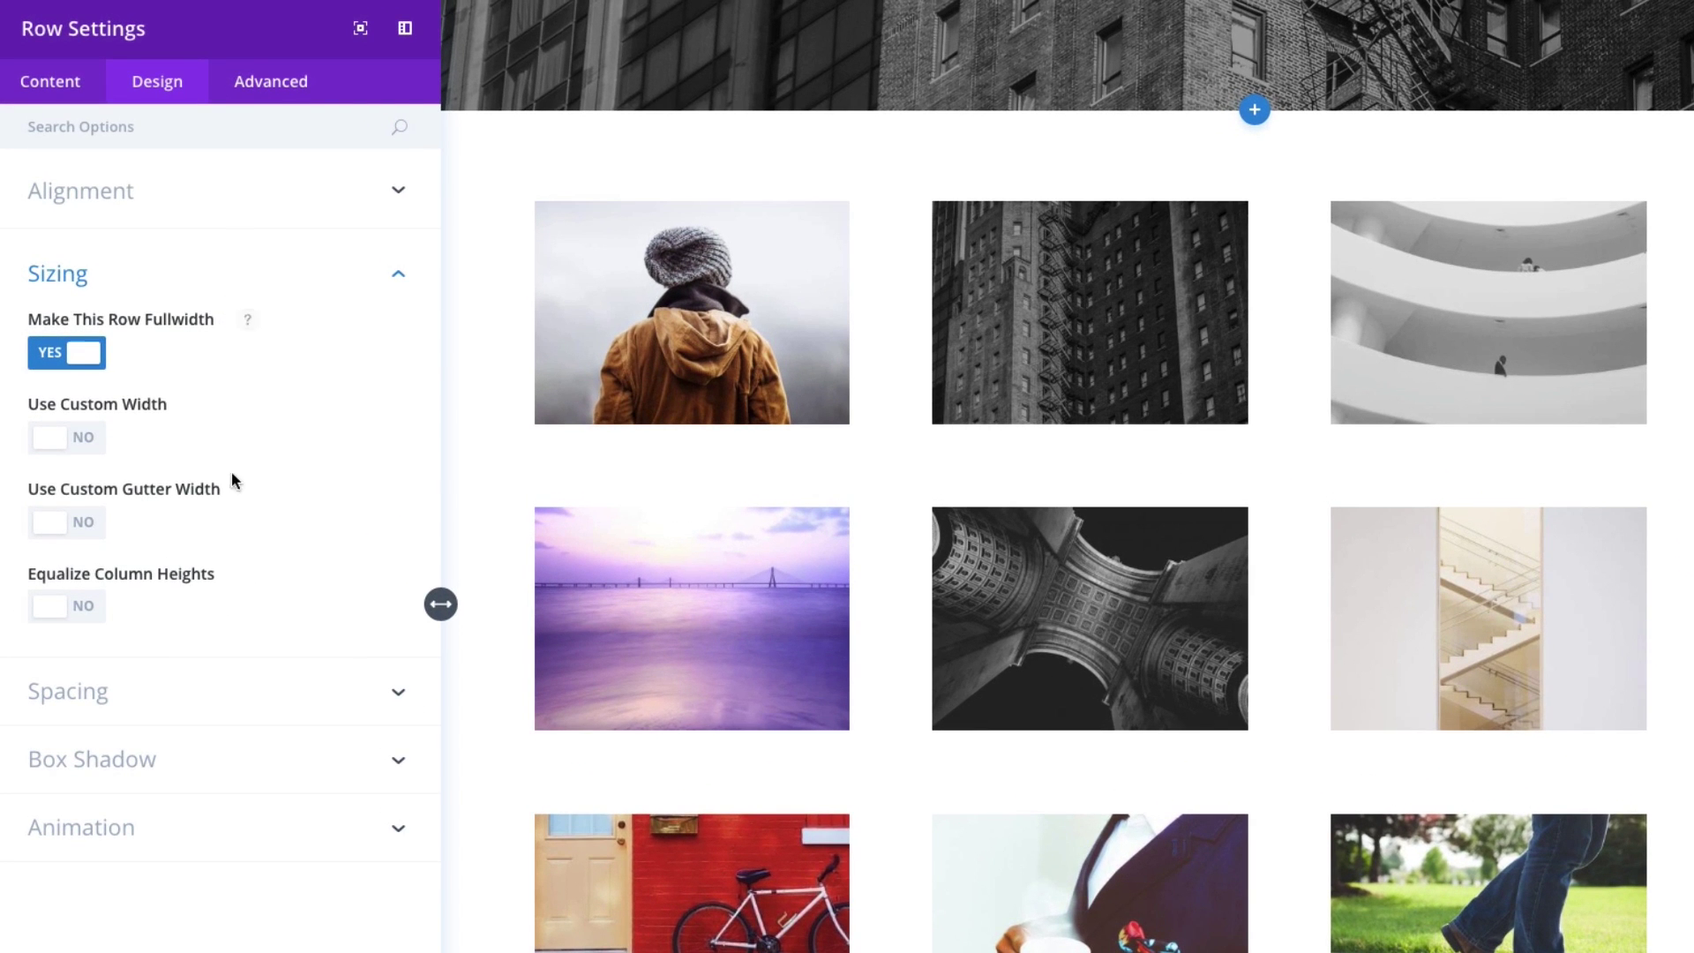
- Enable Use Custom Gutter Width and set the row's Gutter Width to 1
{"action": "left_click", "coordinate": [101, 524]}
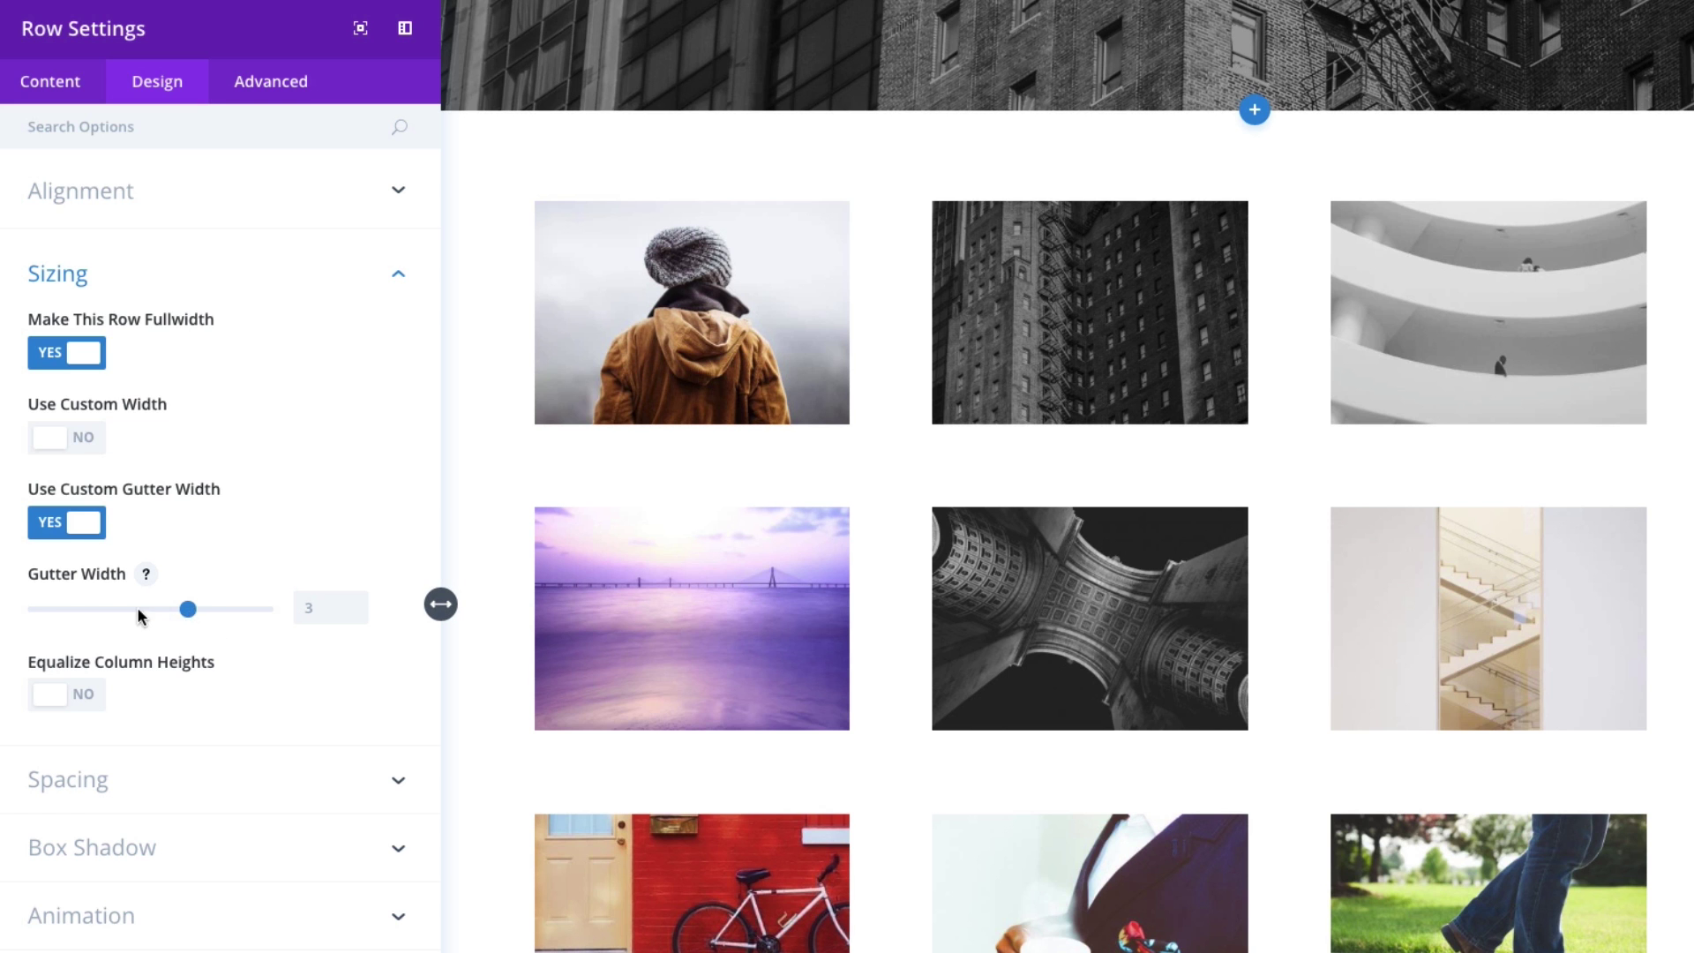
{"action": "left_click_drag", "start_coordinate": [138, 615], "coordinate": [37, 609]}
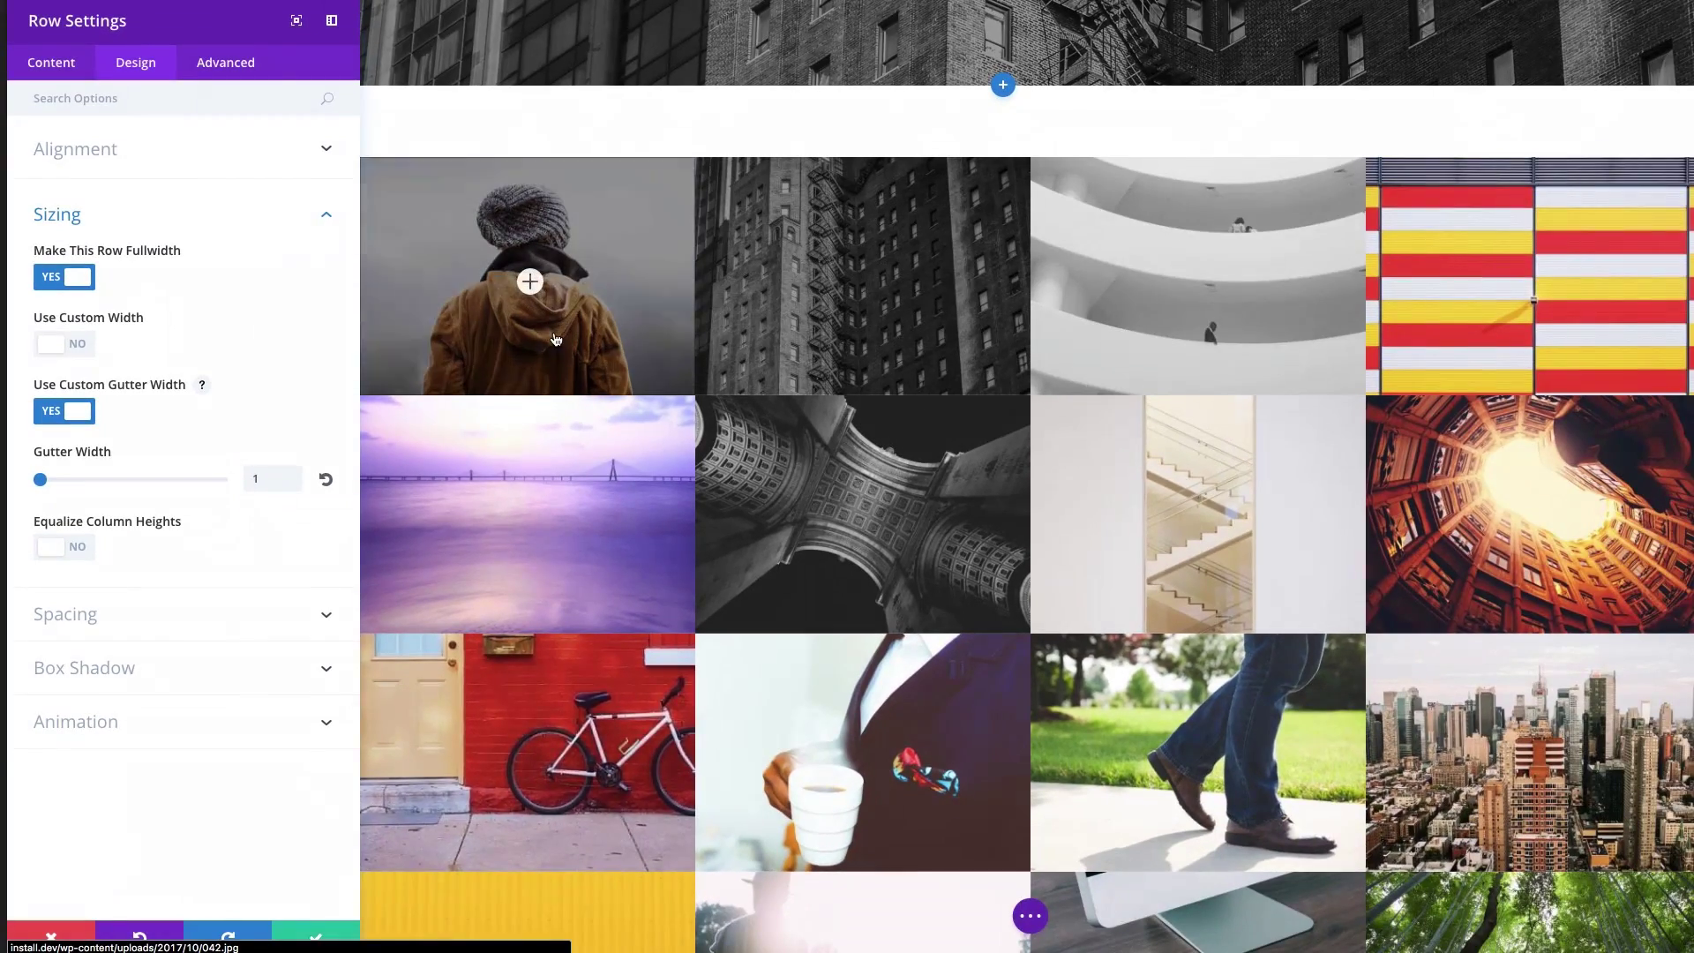
{"action": "scroll", "coordinate": [556, 340], "scroll_direction": "down", "scroll_amount": 1}
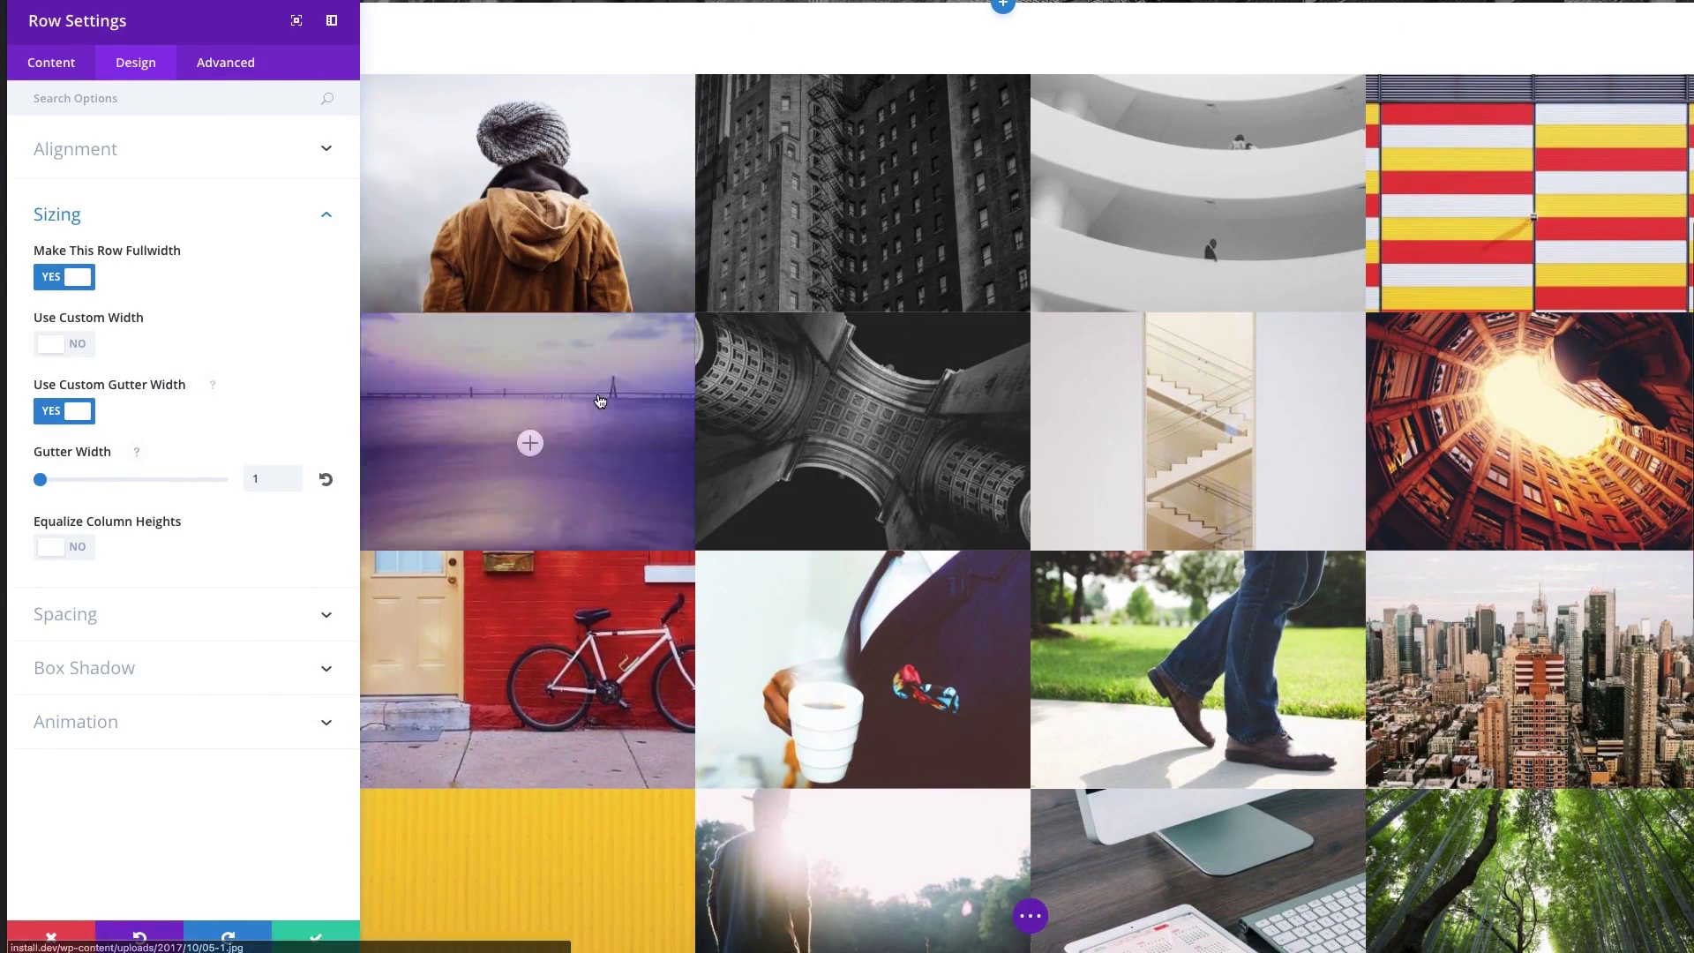
{"action": "scroll", "coordinate": [599, 401], "scroll_direction": "down", "scroll_amount": 5}
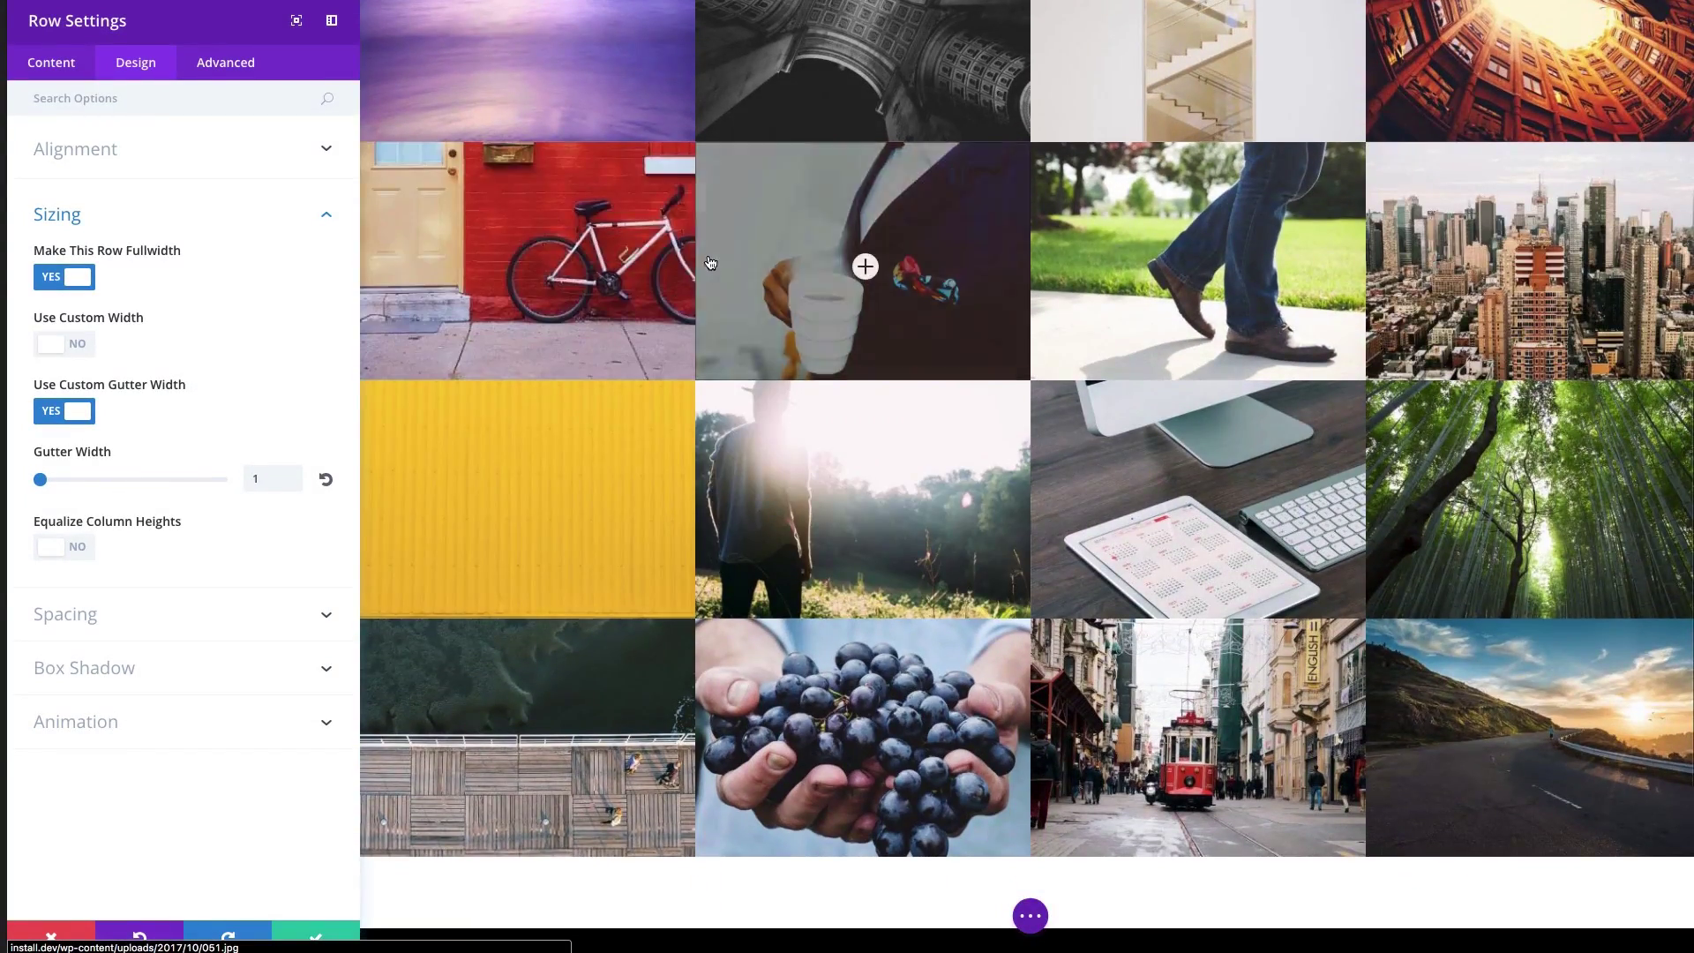
{"action": "scroll", "coordinate": [710, 262], "scroll_direction": "up", "scroll_amount": 5}
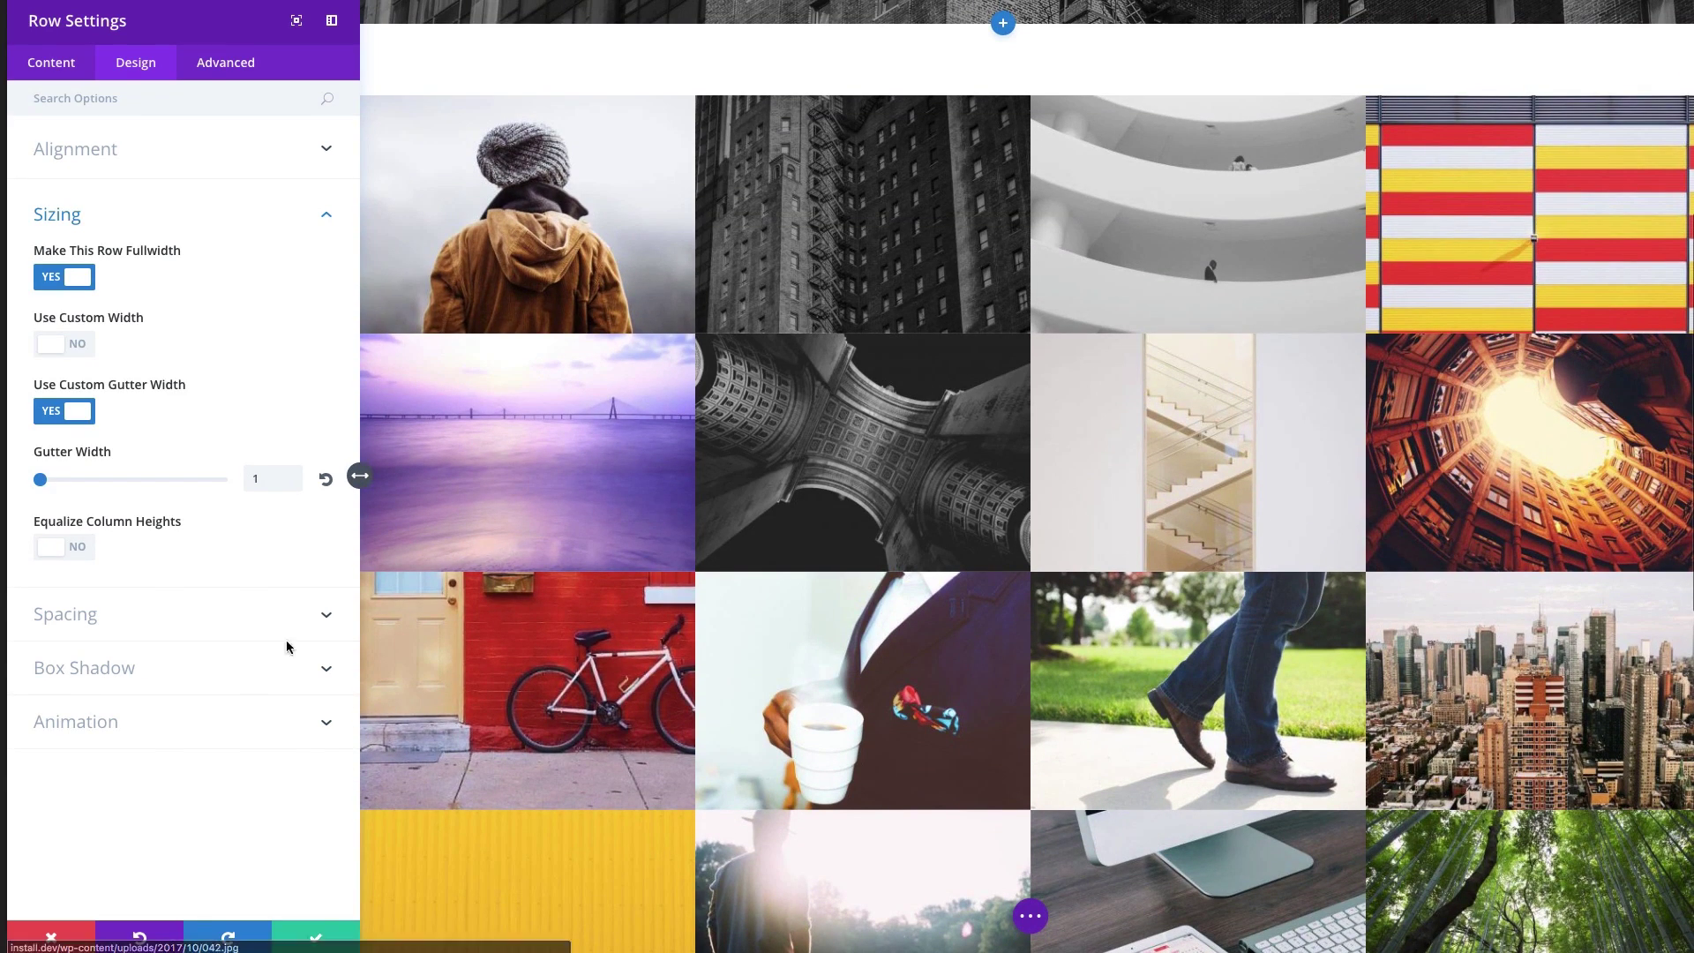
- Save the row settings and drag the row's top padding to 0 so the gallery meets the header
{"action": "left_click", "coordinate": [308, 939]}
{"action": "scroll", "coordinate": [874, 309], "scroll_direction": "up", "scroll_amount": 3}
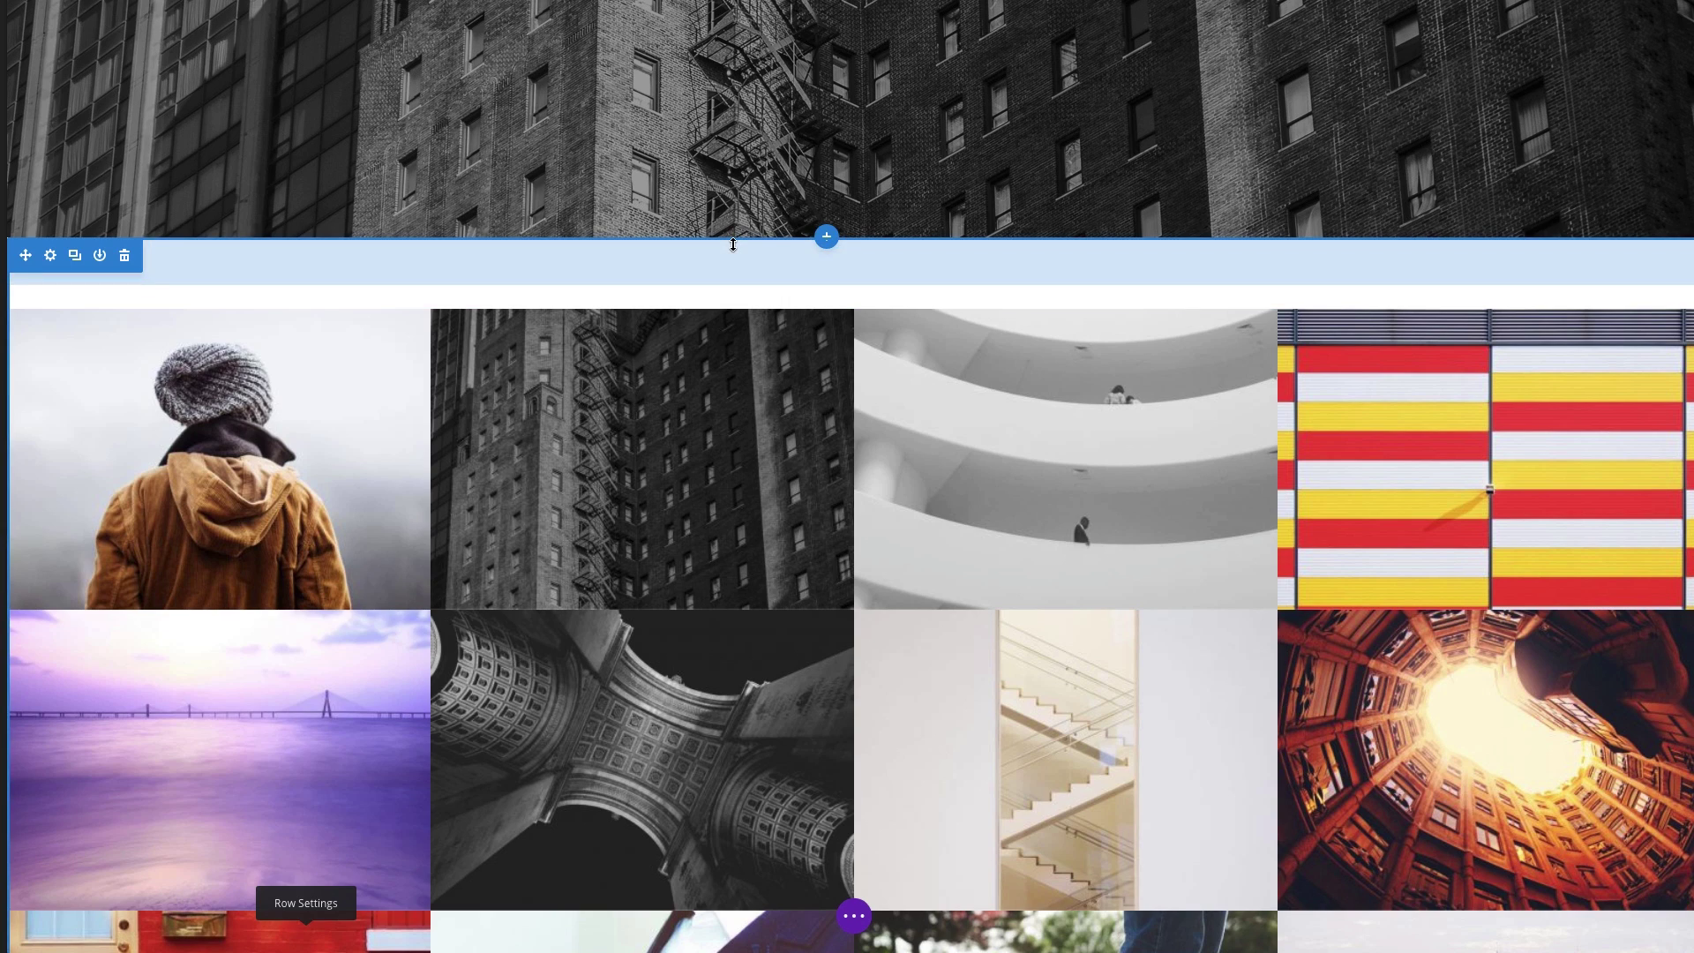
{"action": "left_click_drag", "start_coordinate": [733, 240], "coordinate": [734, 196]}
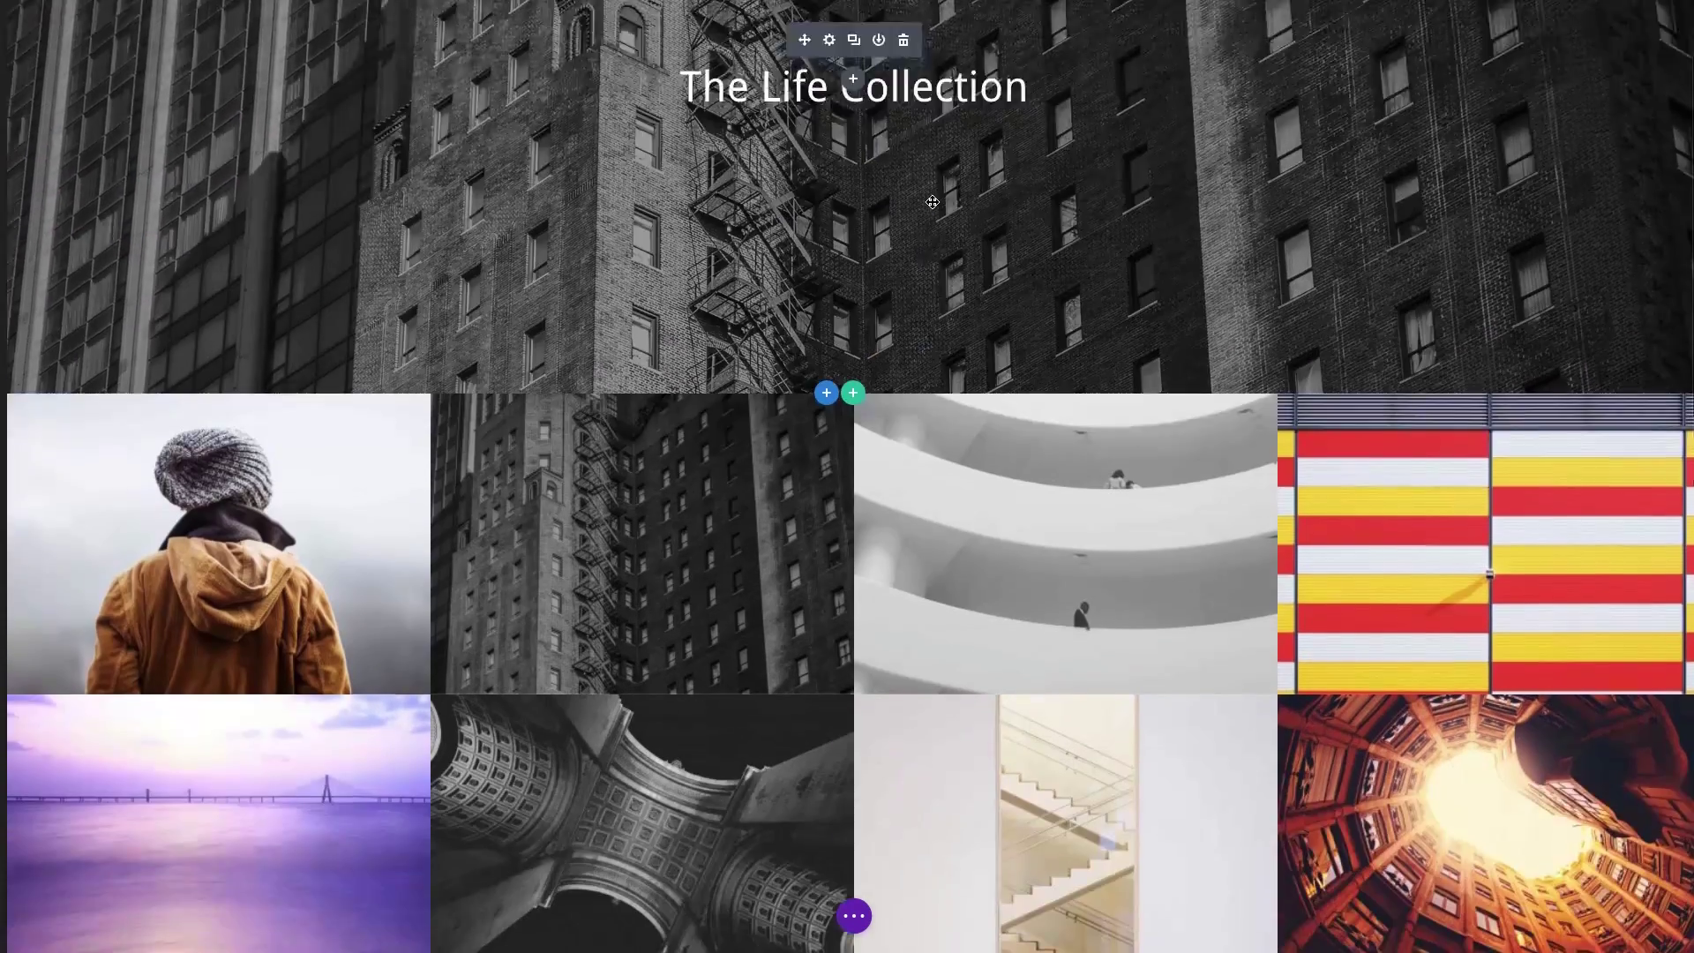
{"action": "scroll", "coordinate": [932, 207], "scroll_direction": "down", "scroll_amount": 8}
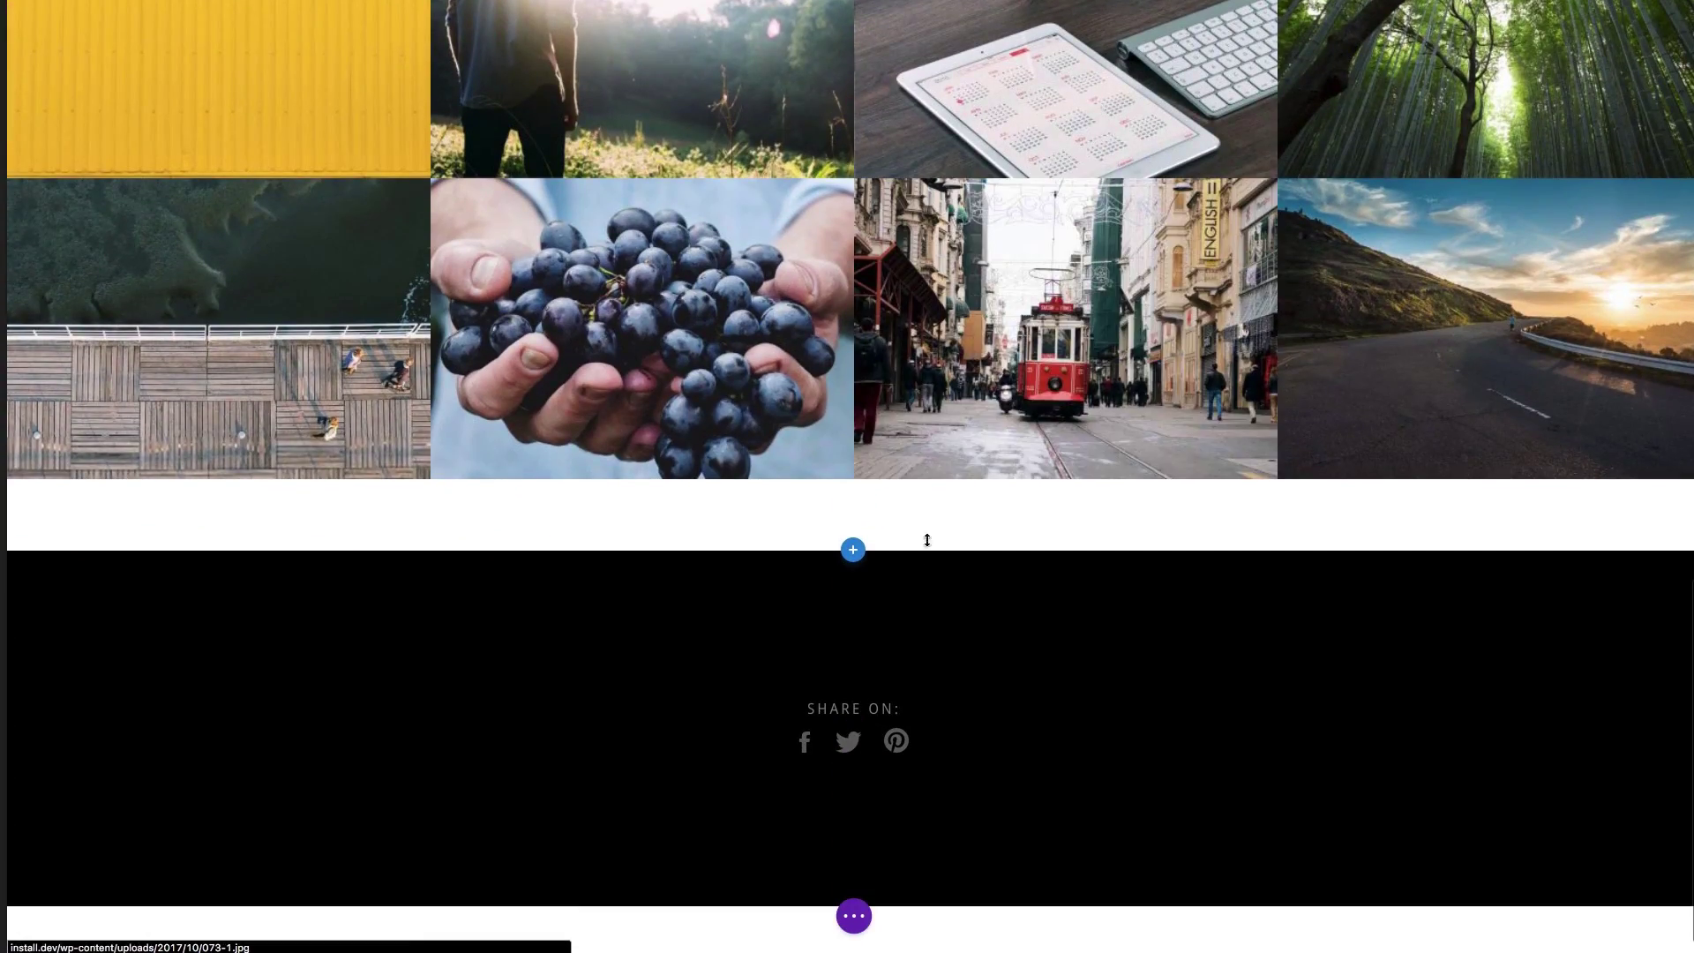
- Drag the row's bottom padding to 0 so the gallery sits flush against the footer
{"action": "left_click_drag", "start_coordinate": [925, 495], "coordinate": [925, 487]}
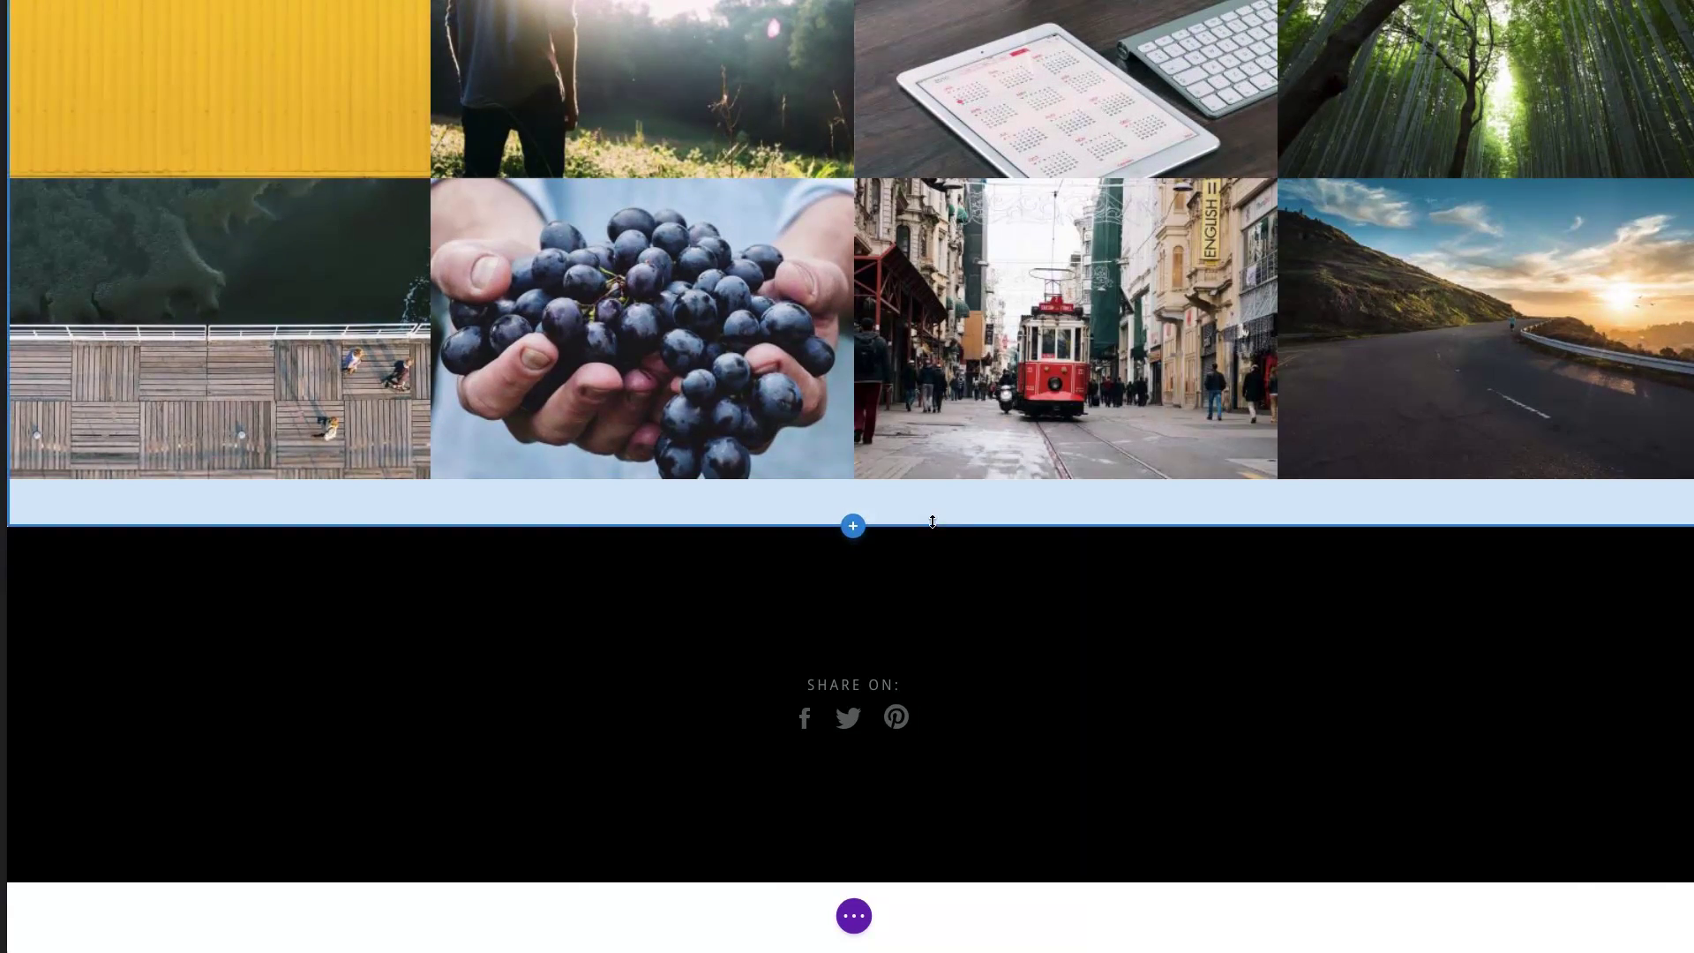
{"action": "left_click_drag", "start_coordinate": [932, 522], "coordinate": [932, 503]}
{"action": "scroll", "coordinate": [663, 386], "scroll_direction": "up", "scroll_amount": 14}
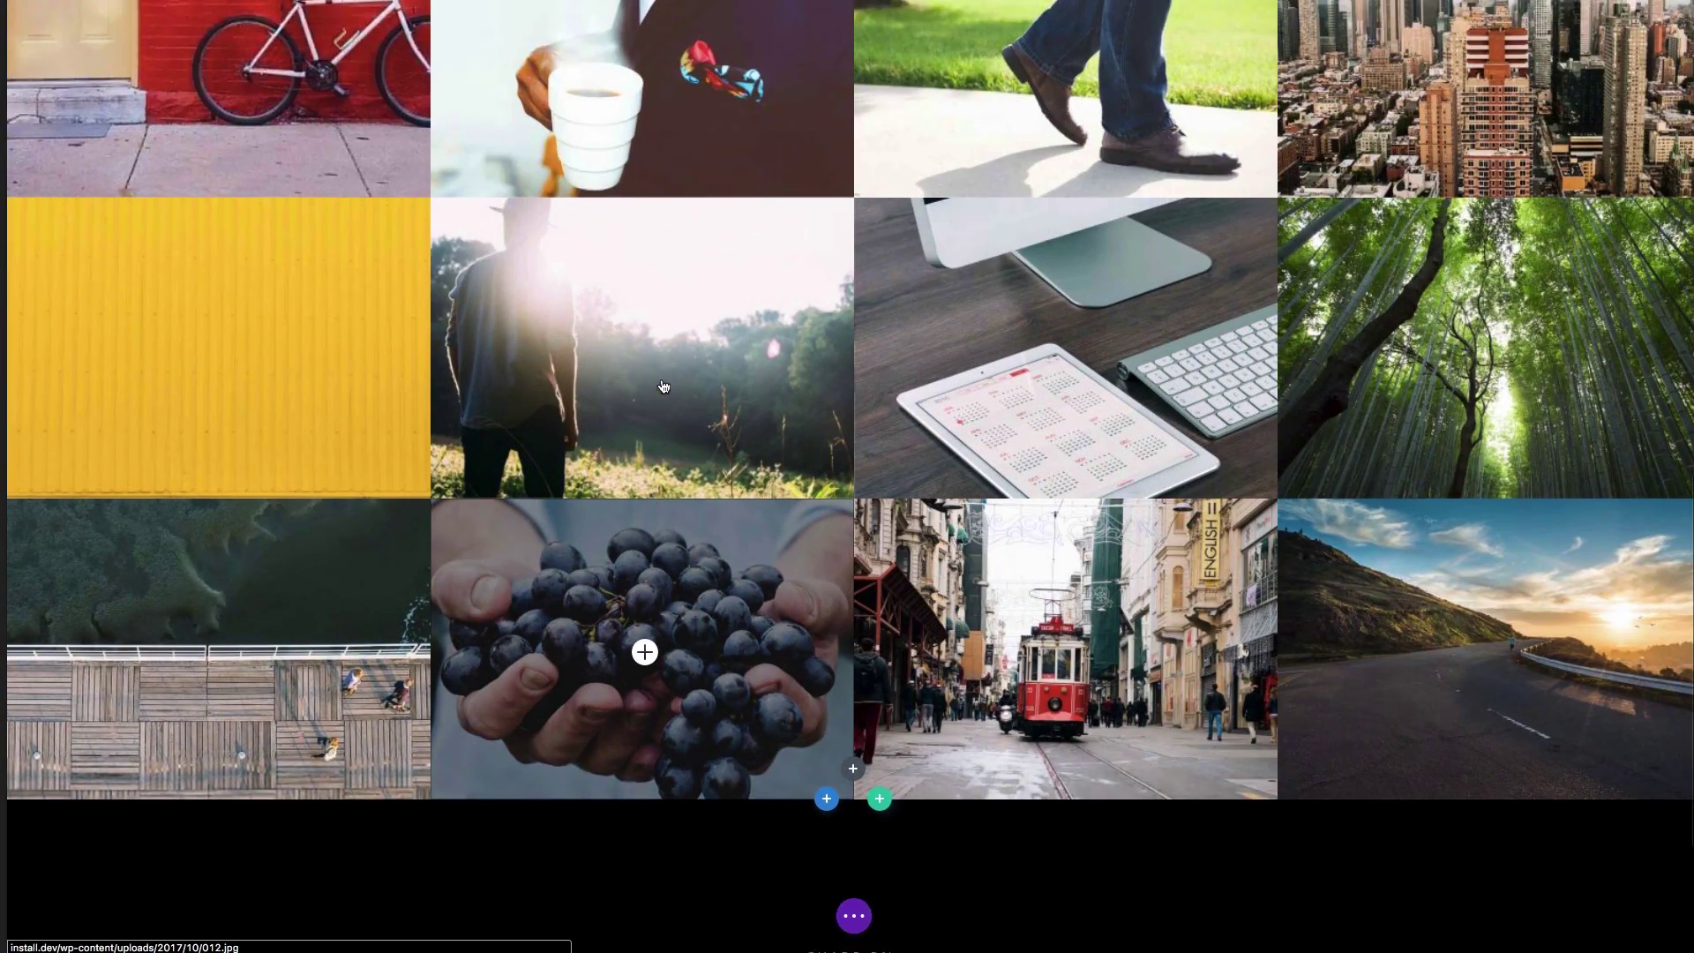
{"action": "scroll", "coordinate": [662, 386], "scroll_direction": "up", "scroll_amount": 2}
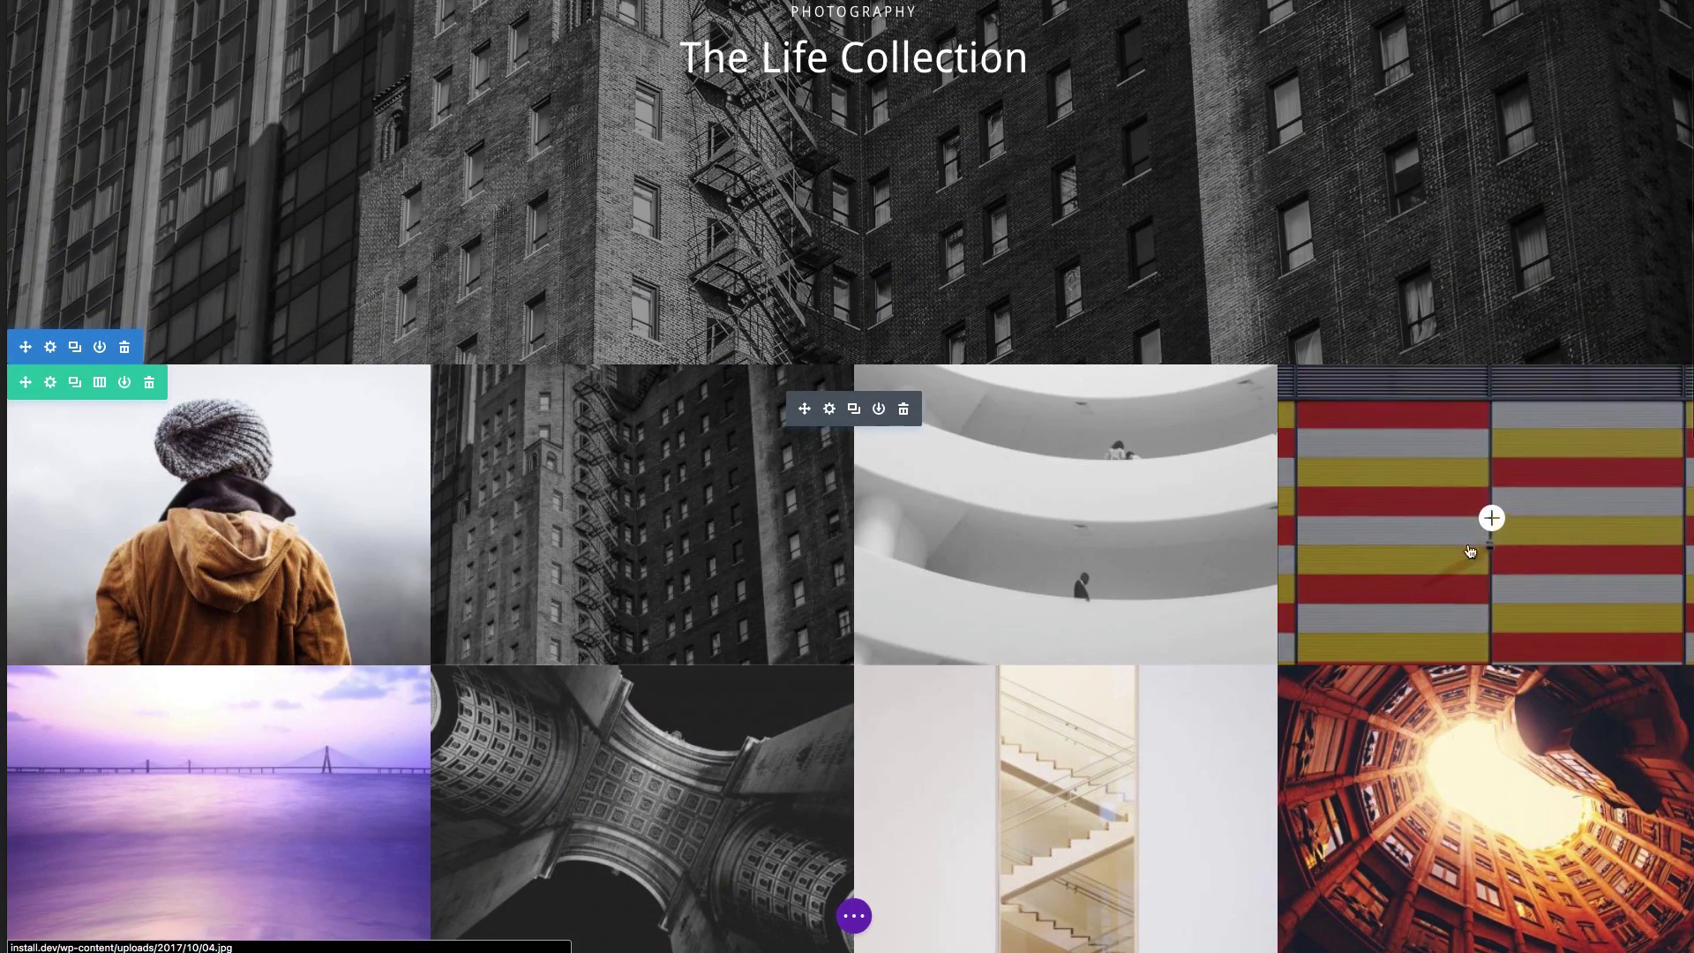
{"action": "scroll", "coordinate": [1066, 494], "scroll_direction": "down", "scroll_amount": 4}
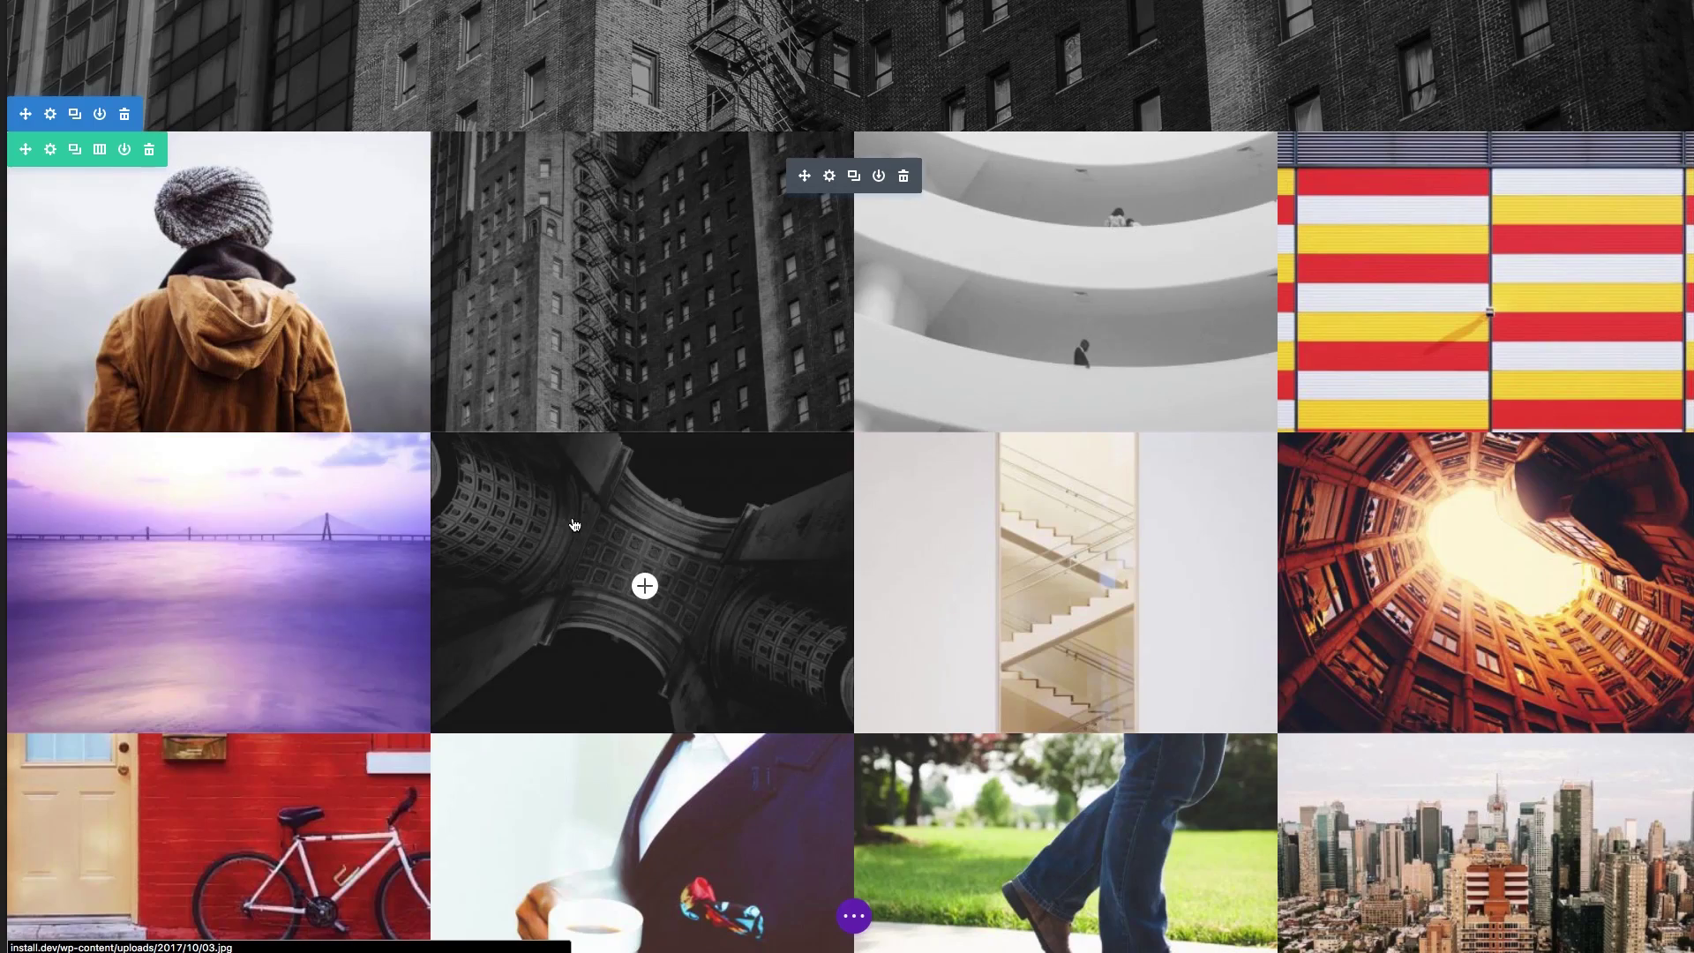